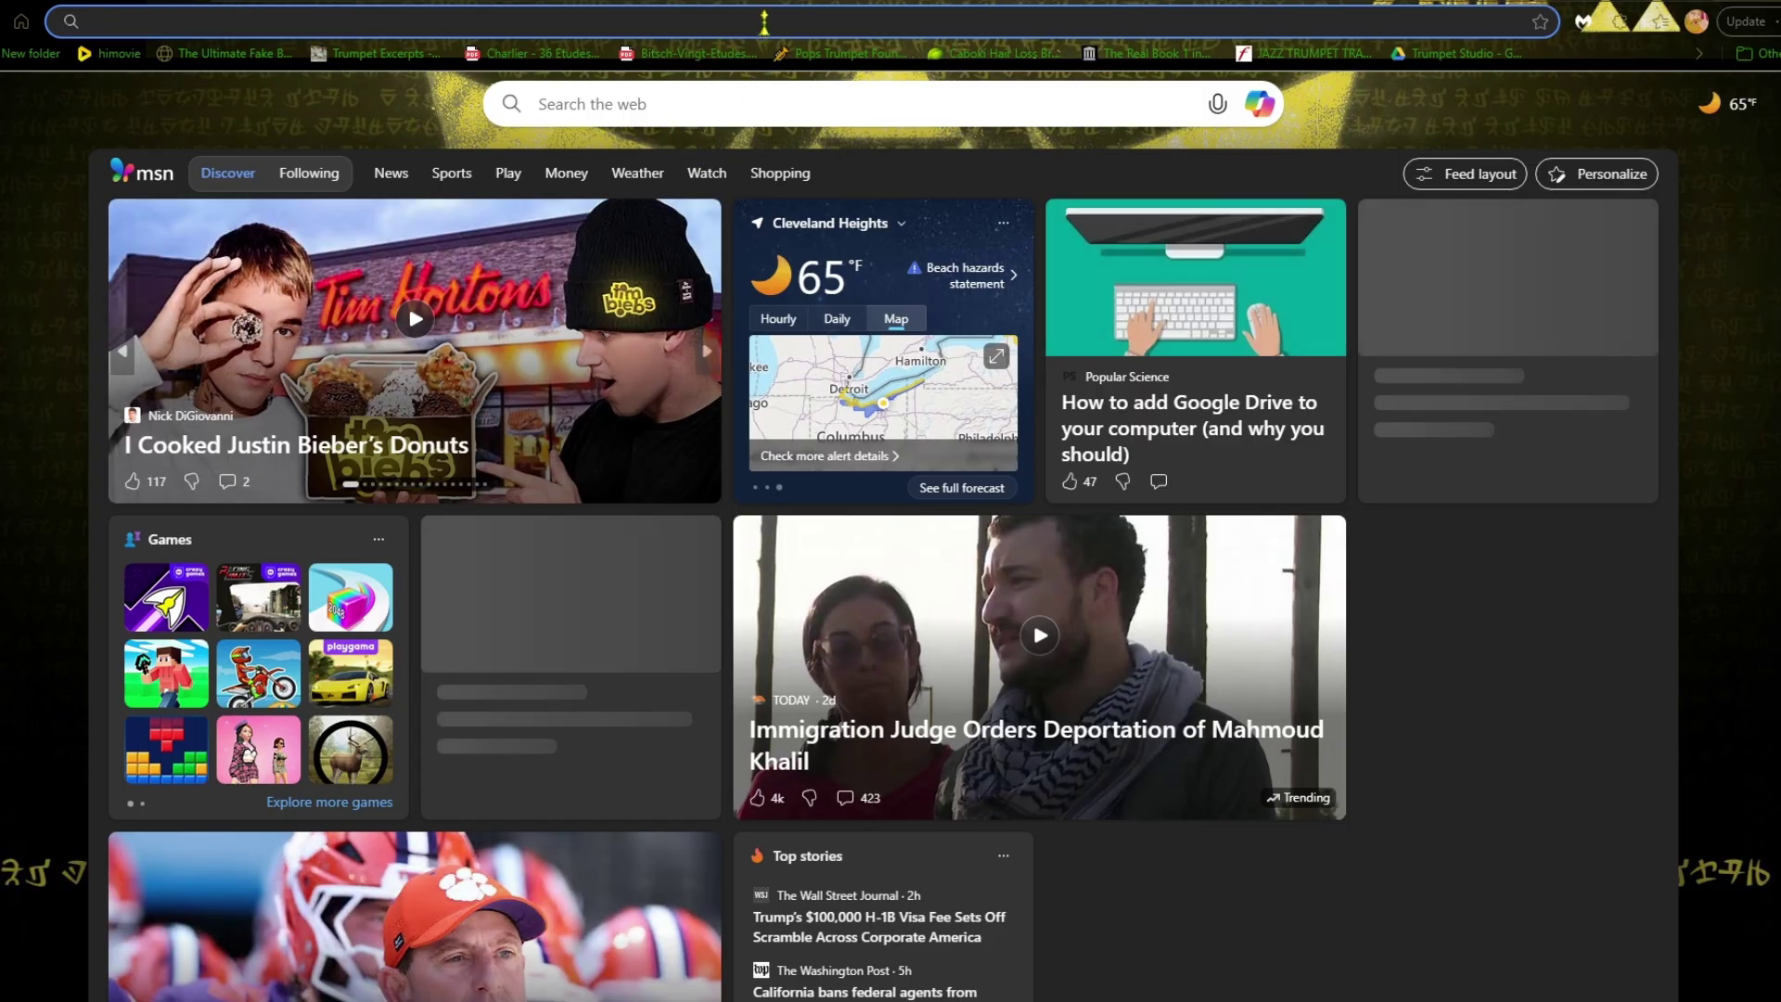
Search the web for "mario 64 coop deluxe" and open the sm64coopdx.com website from the results.
{"action": "left_click", "coordinate": [835, 103]}
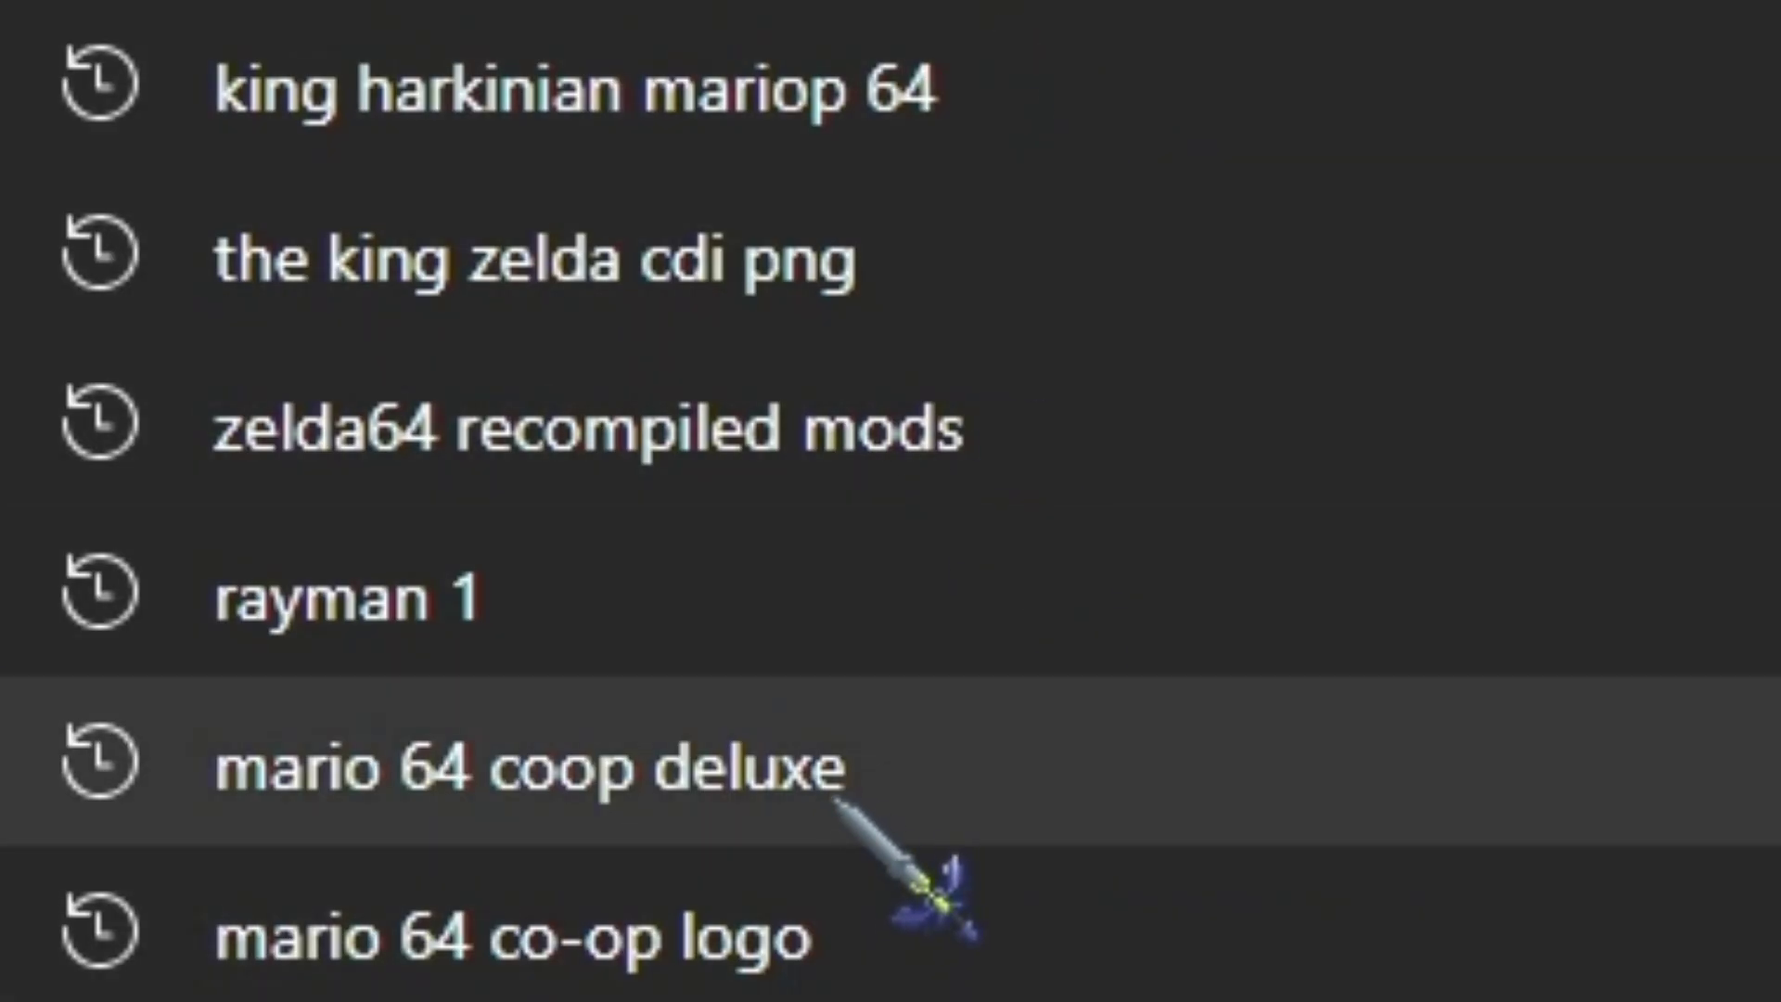
{"action": "left_click", "coordinate": [835, 799]}
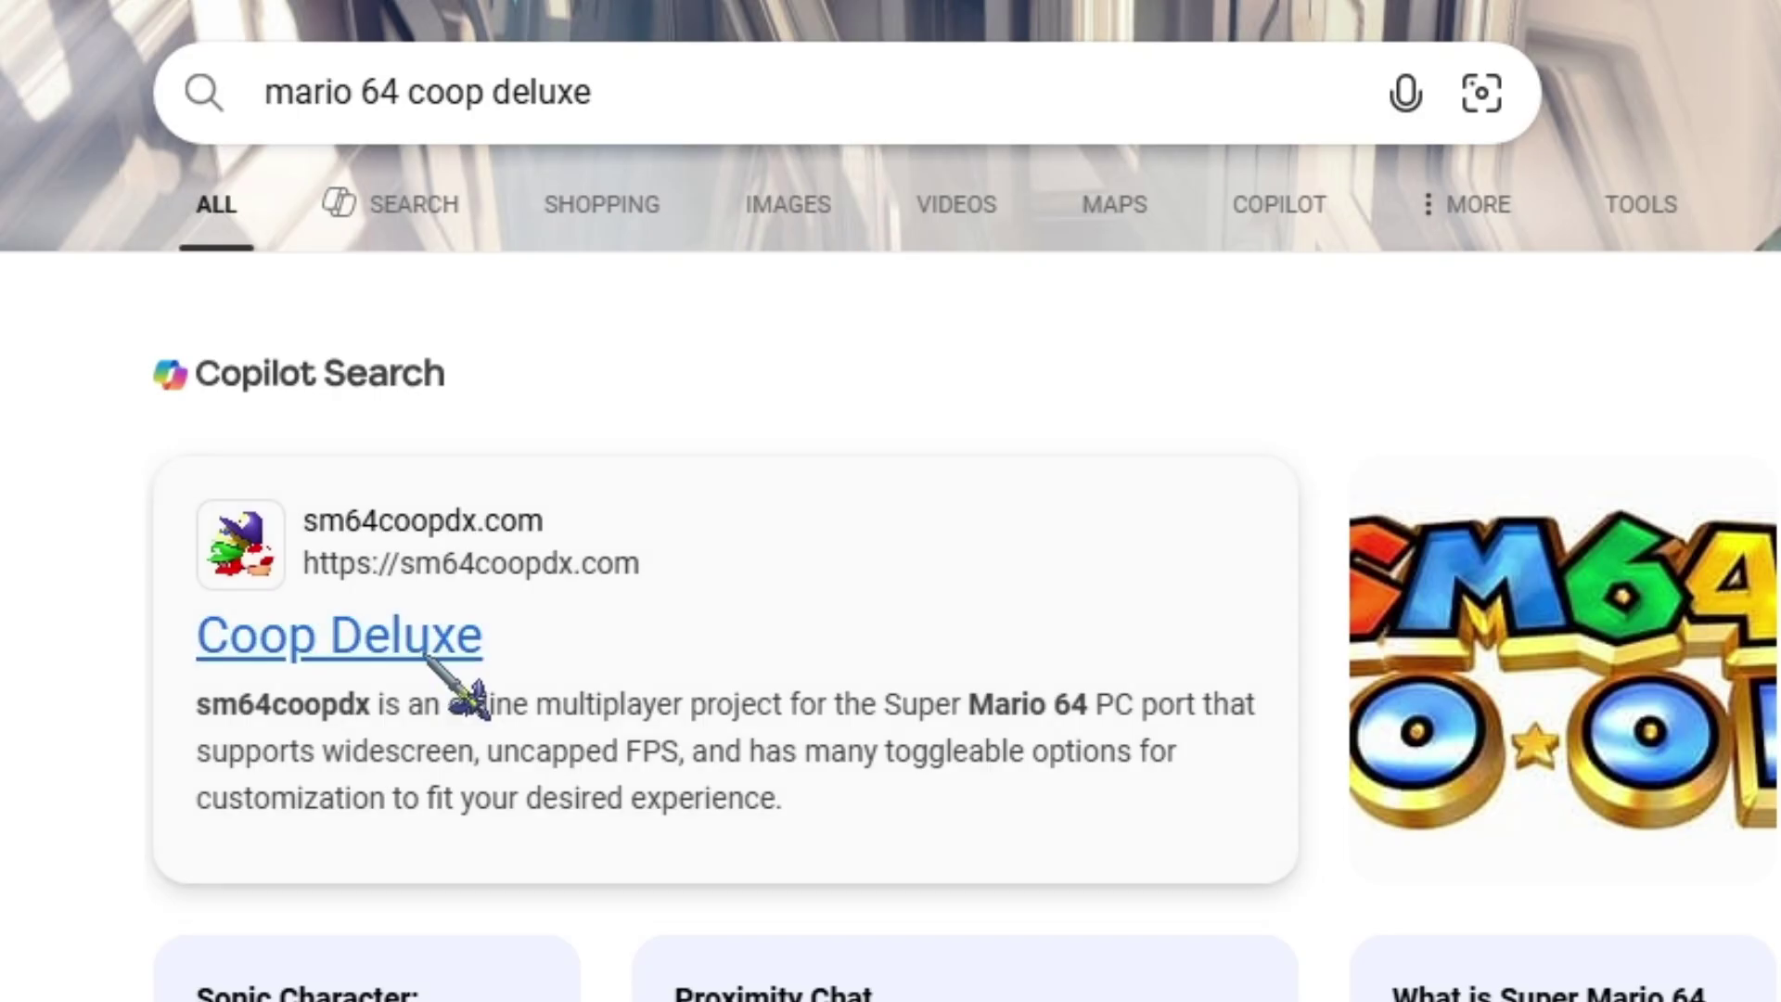
{"action": "left_click", "coordinate": [432, 651]}
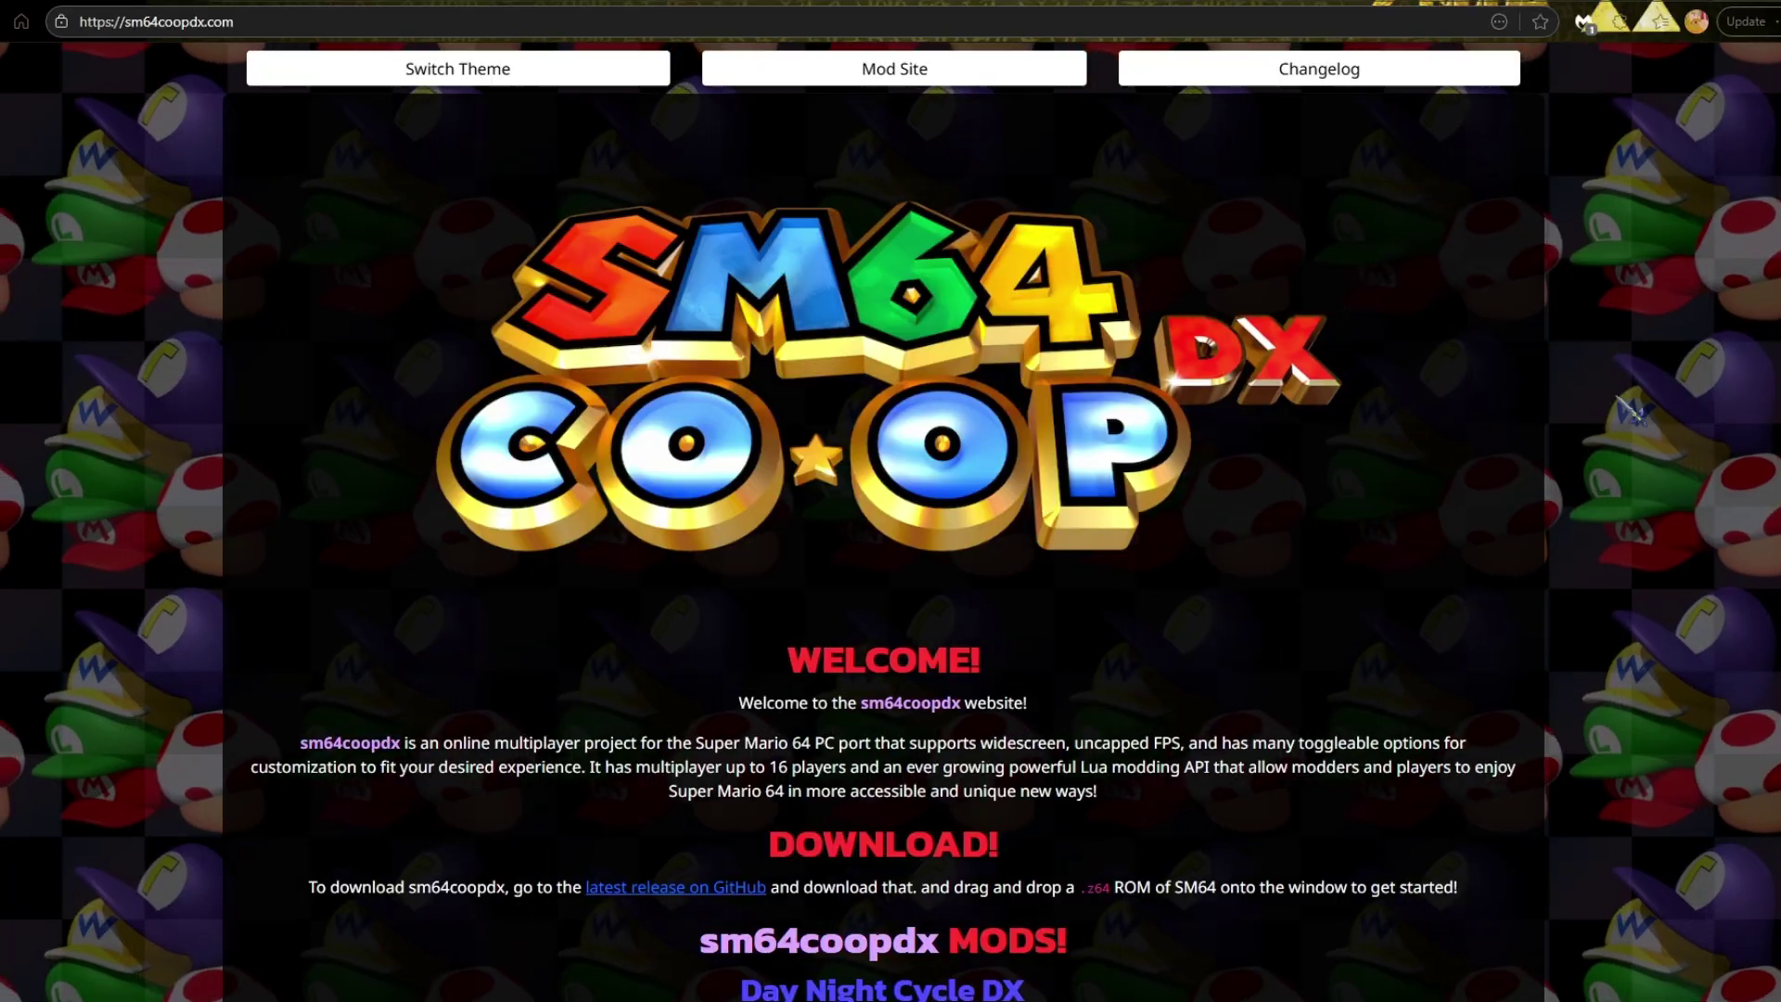
Open the latest sm64coopdx release on GitHub from the website's download section and look through its release notes.
{"action": "scroll", "coordinate": [1602, 446], "scroll_direction": "down", "scroll_amount": 1}
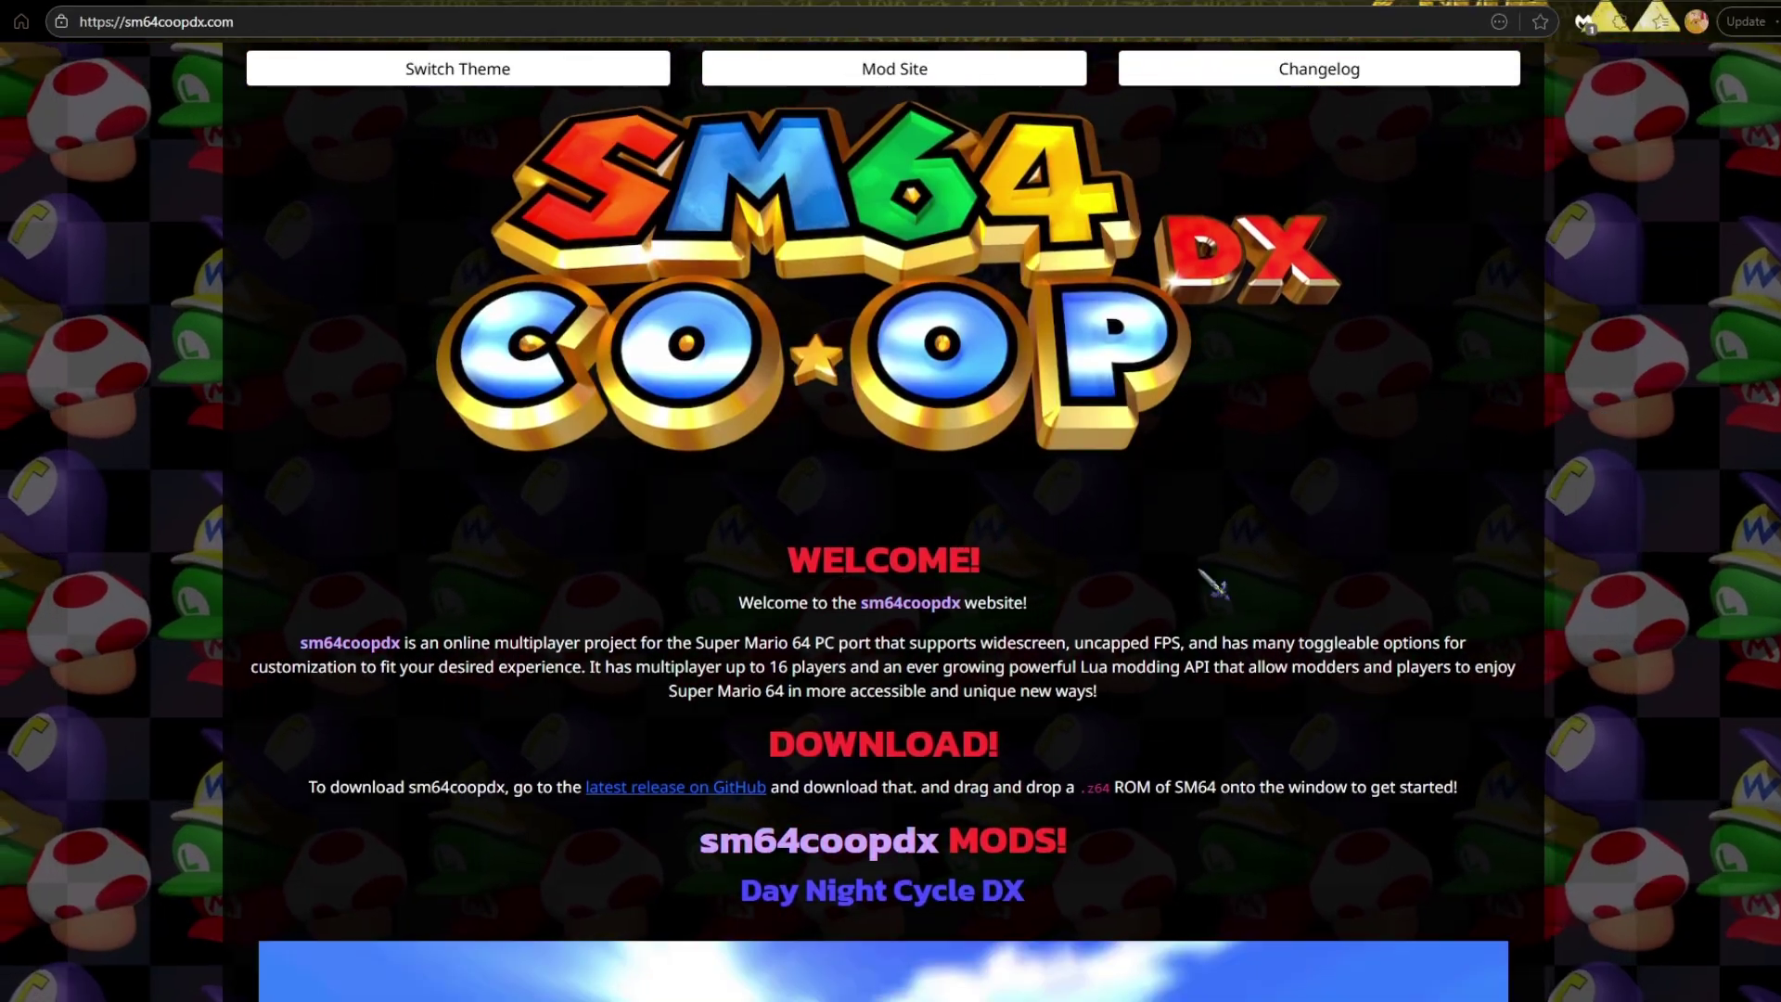
{"action": "scroll", "coordinate": [816, 639], "scroll_direction": "down", "scroll_amount": 2}
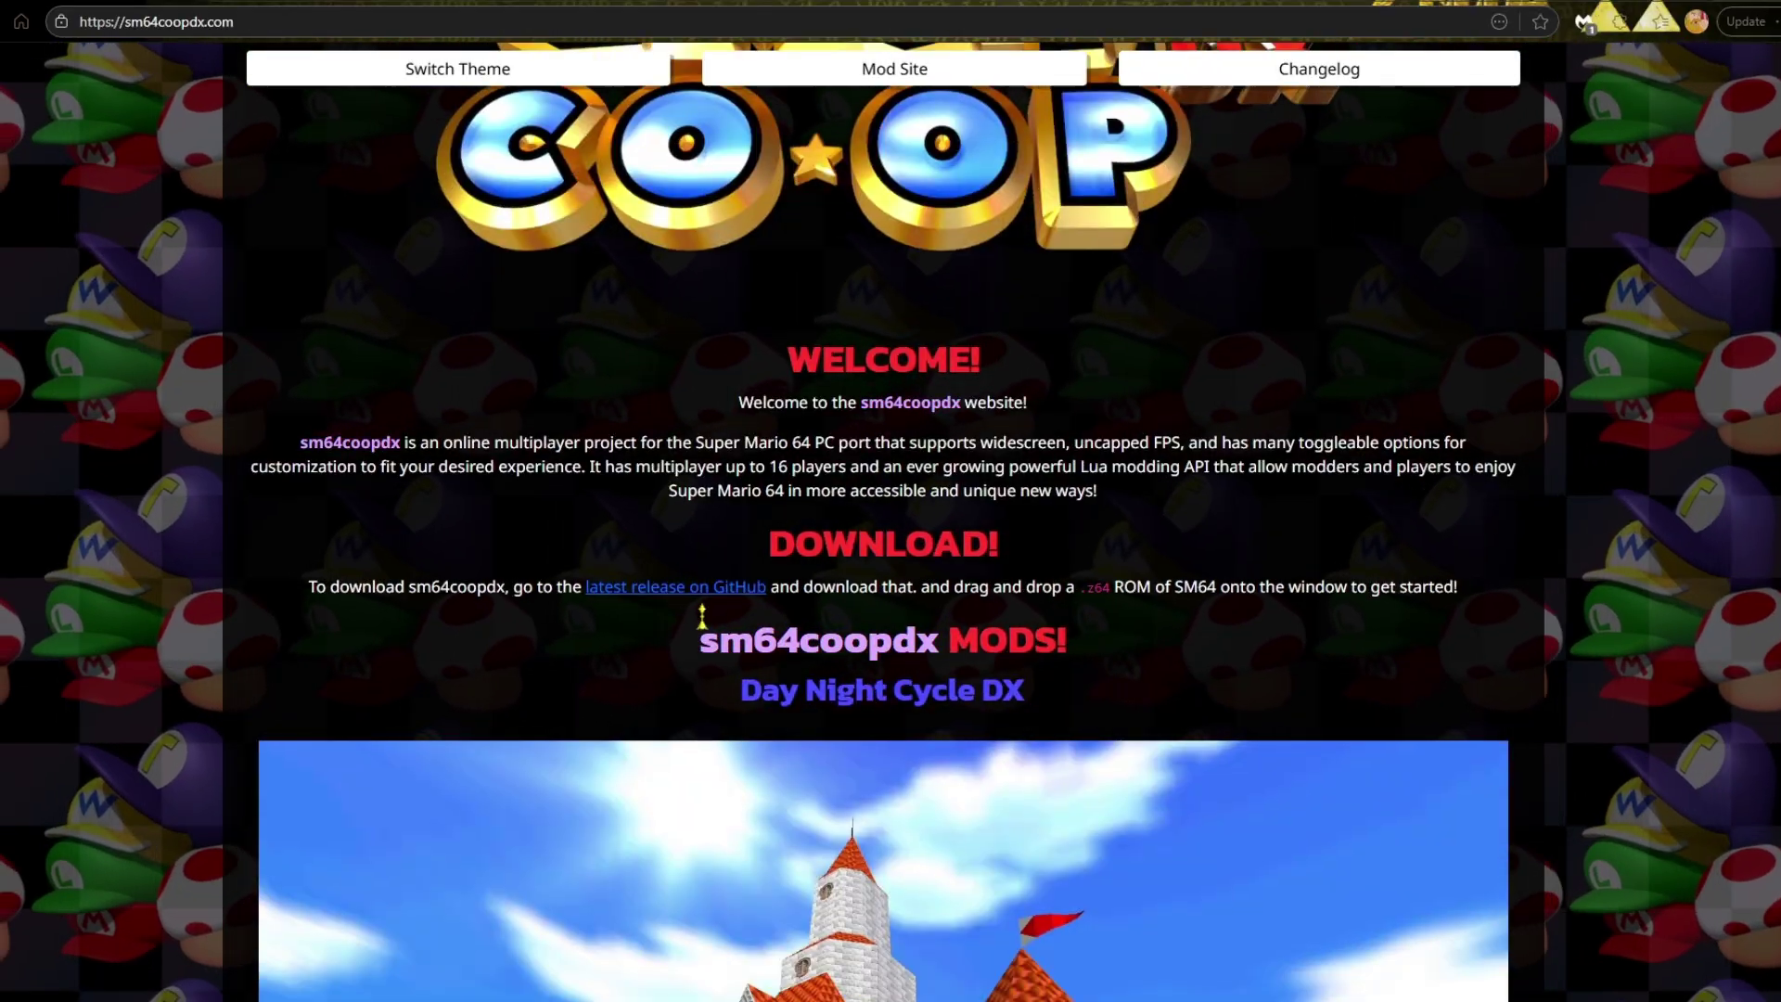
{"action": "scroll", "coordinate": [705, 621], "scroll_direction": "down", "scroll_amount": 1}
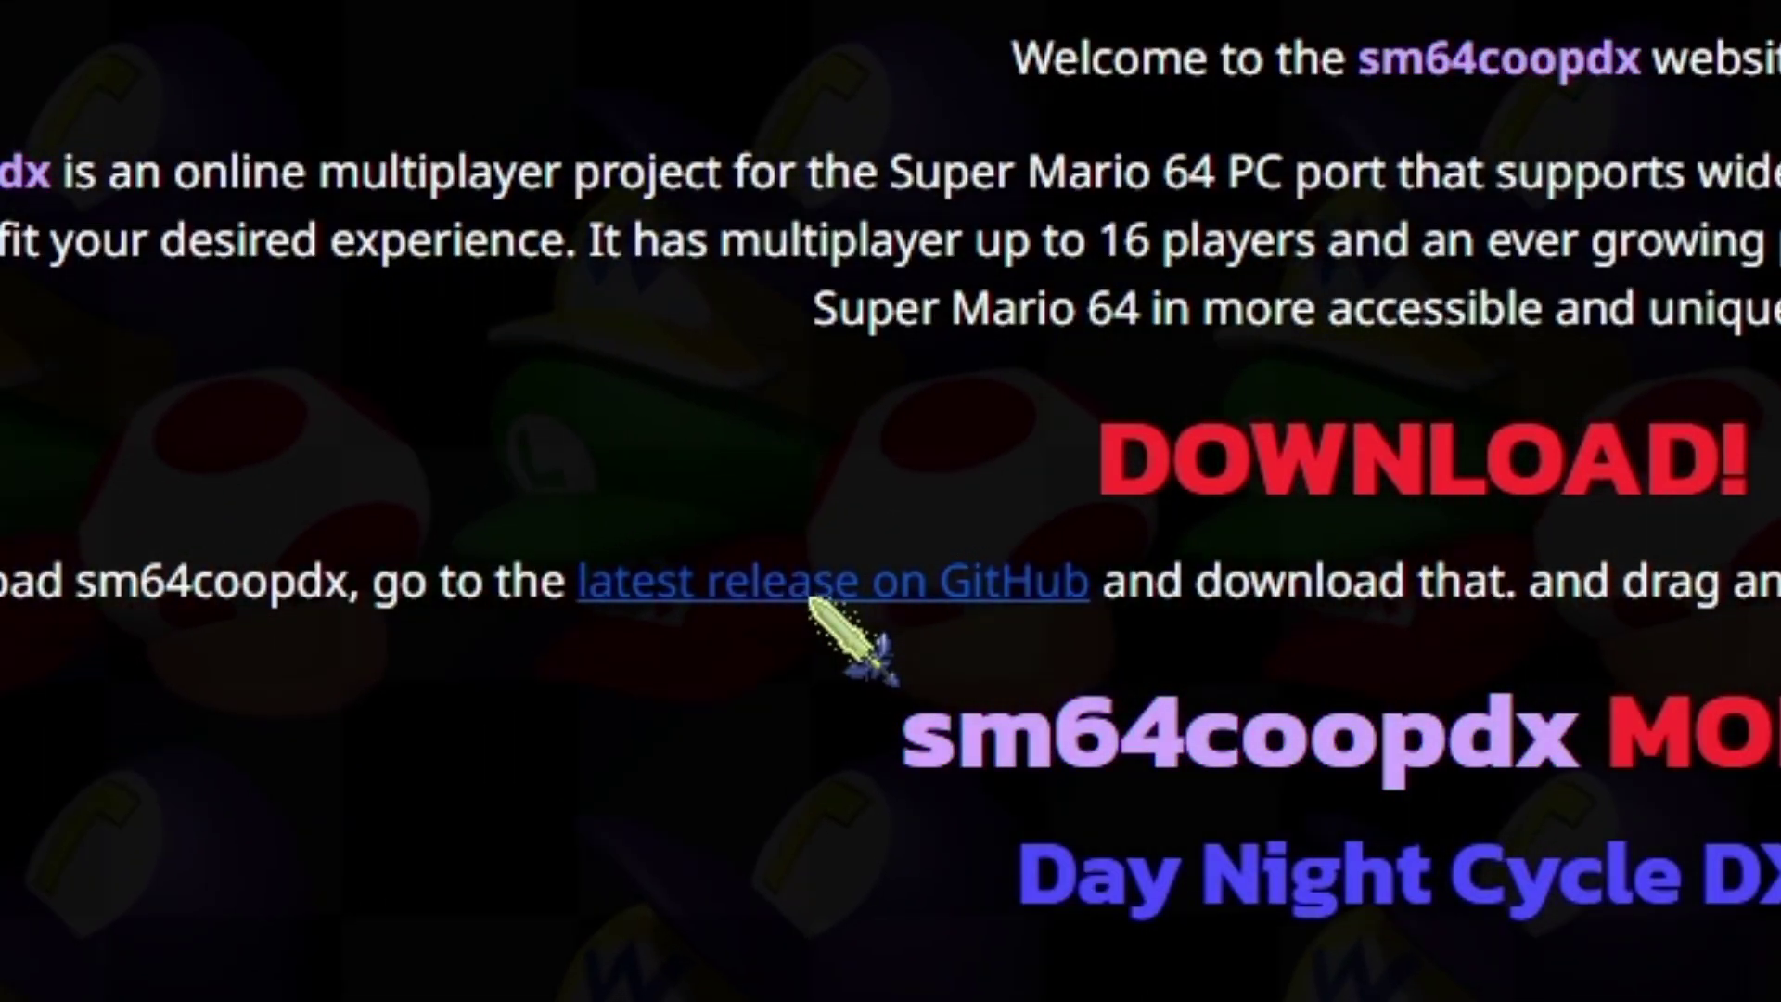
{"action": "left_click", "coordinate": [811, 593]}
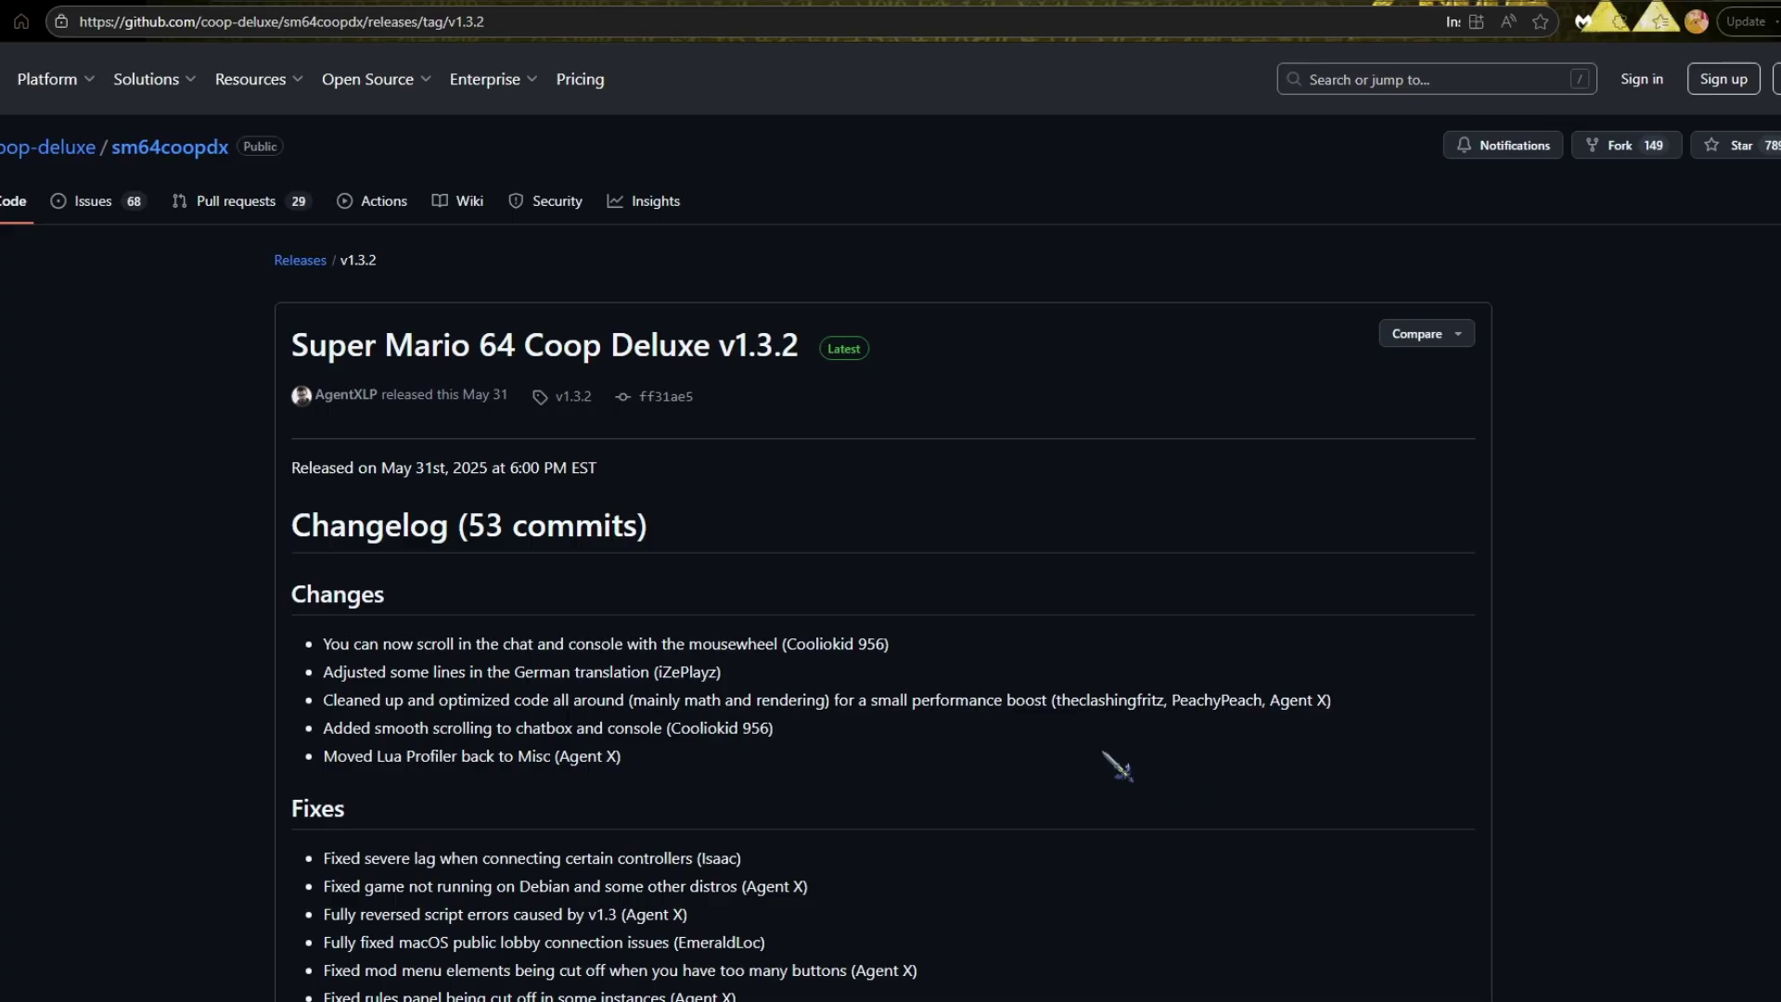
{"action": "scroll", "coordinate": [709, 613], "scroll_direction": "down", "scroll_amount": 10}
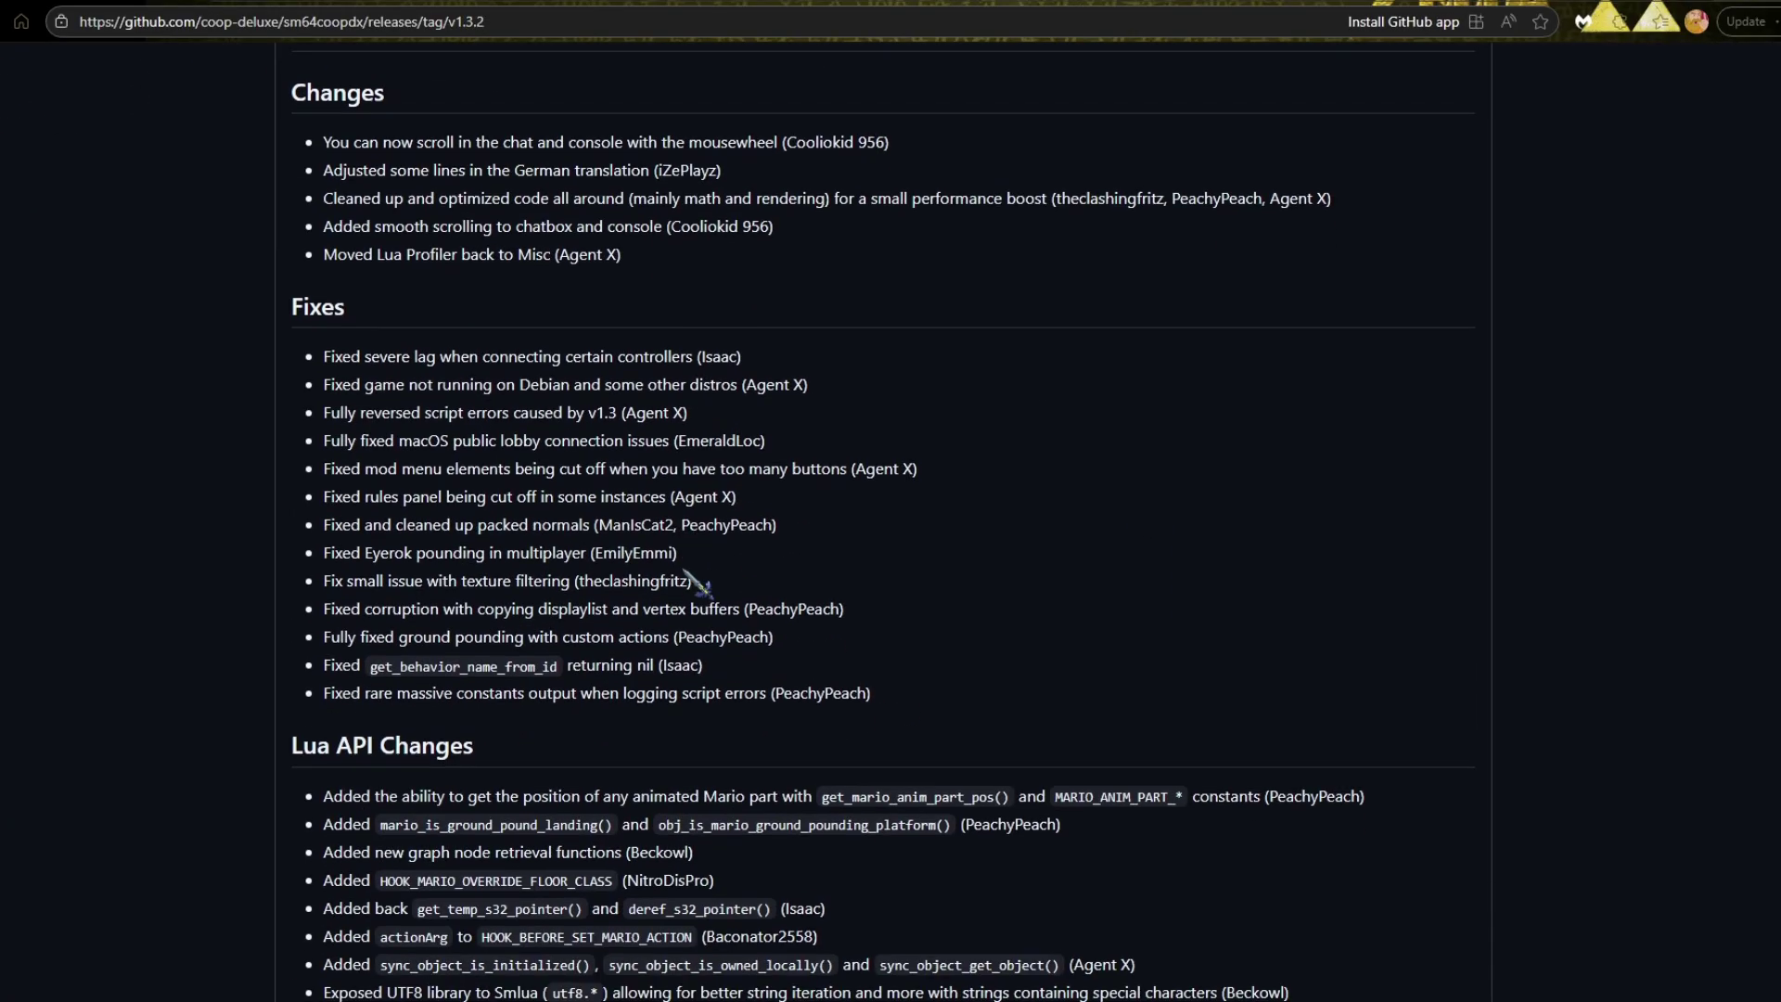
{"action": "scroll", "coordinate": [697, 579], "scroll_direction": "down", "scroll_amount": 4}
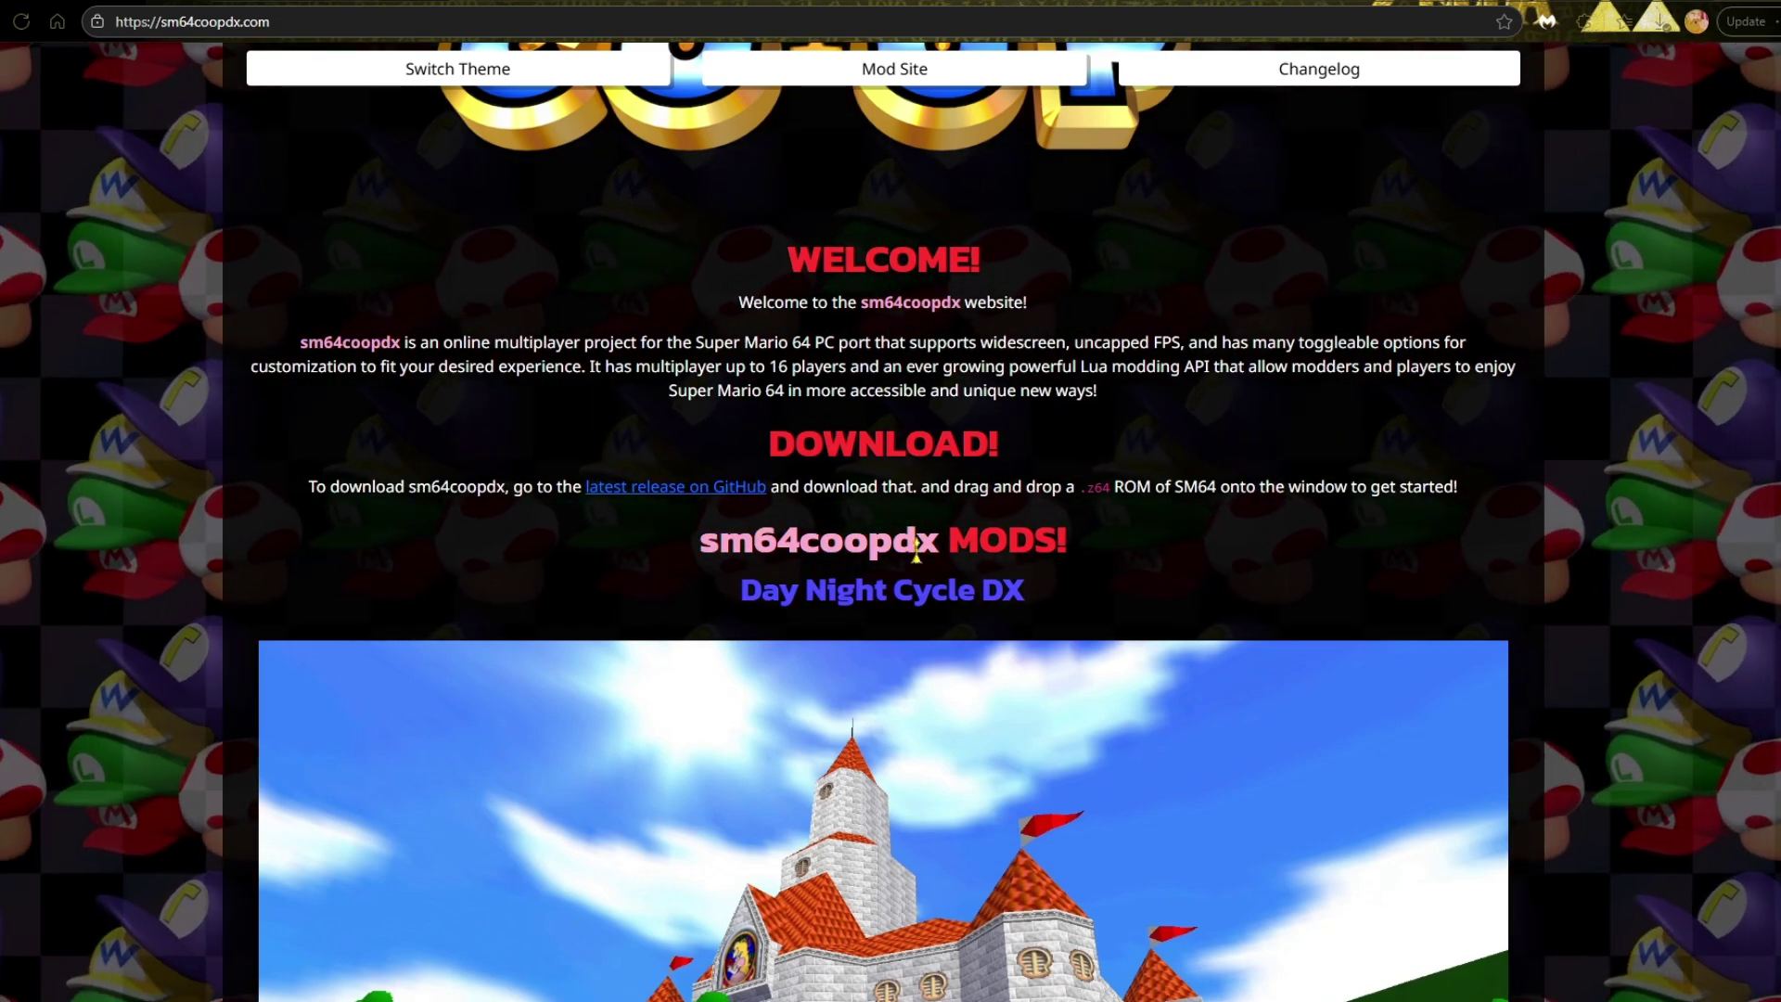
Reopen the latest GitHub release and cancel the duplicate download sm64coopdx_Windows_OpenGL (1).zip.
{"action": "left_click", "coordinate": [726, 495]}
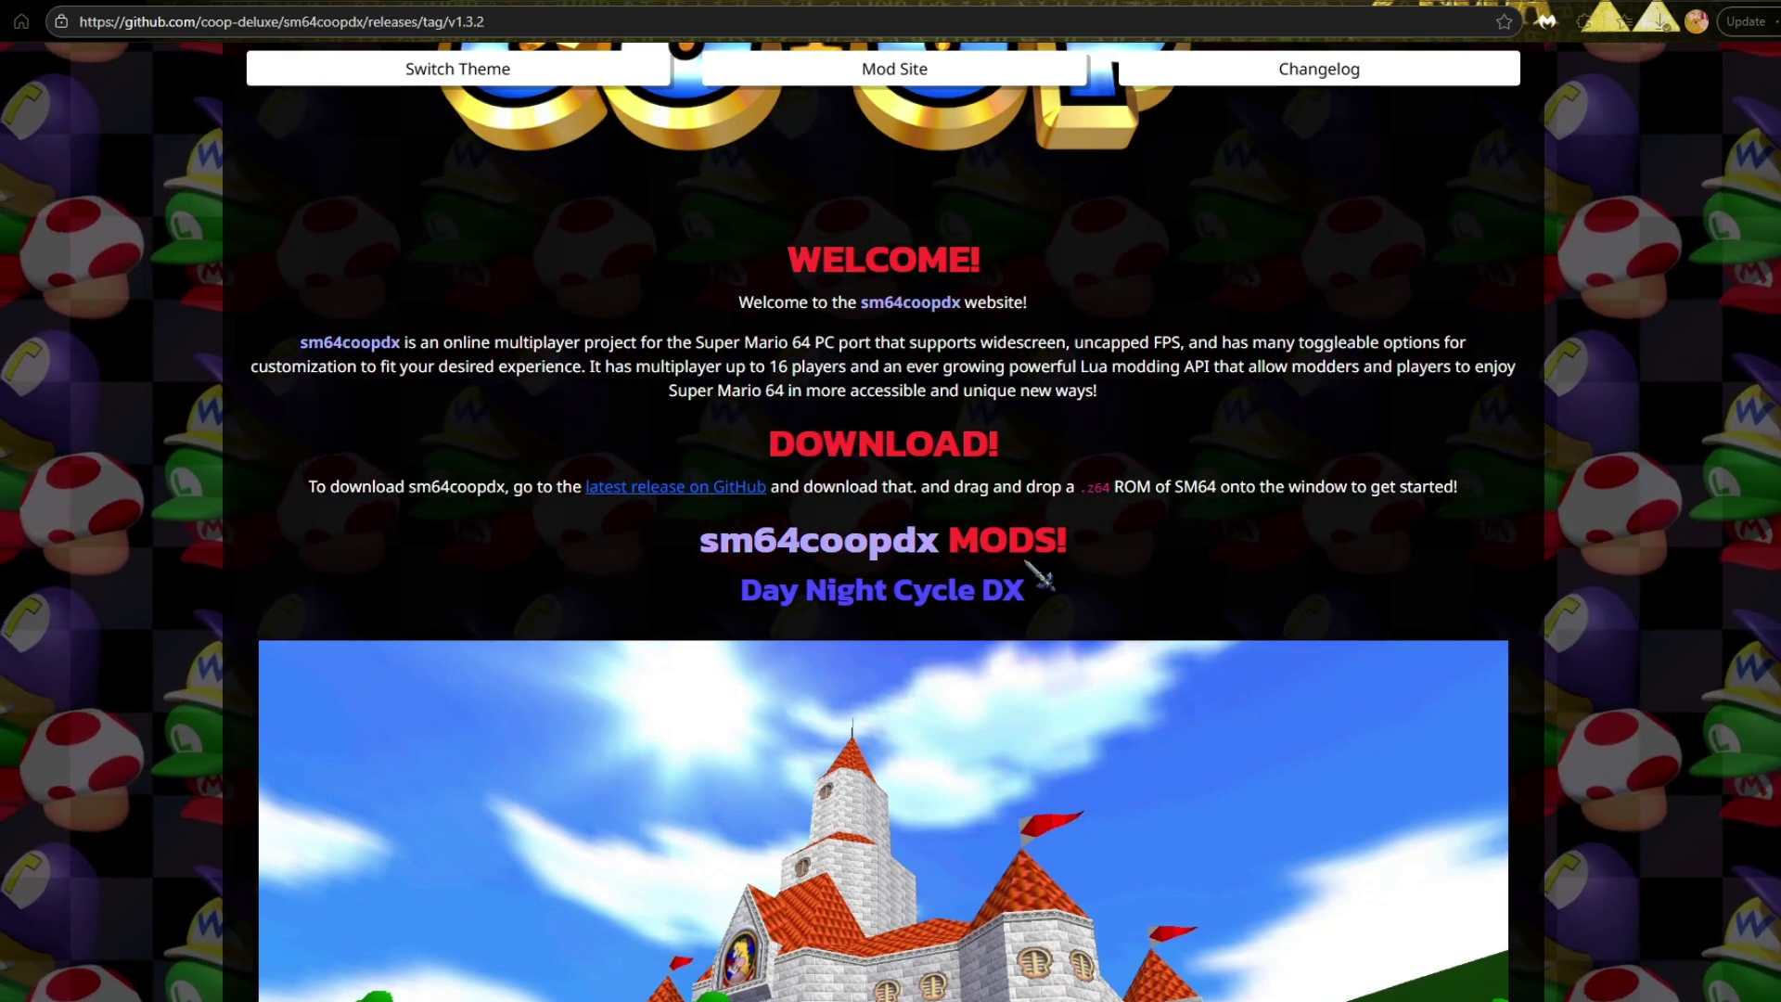
{"action": "scroll", "coordinate": [853, 635], "scroll_direction": "down", "scroll_amount": 15}
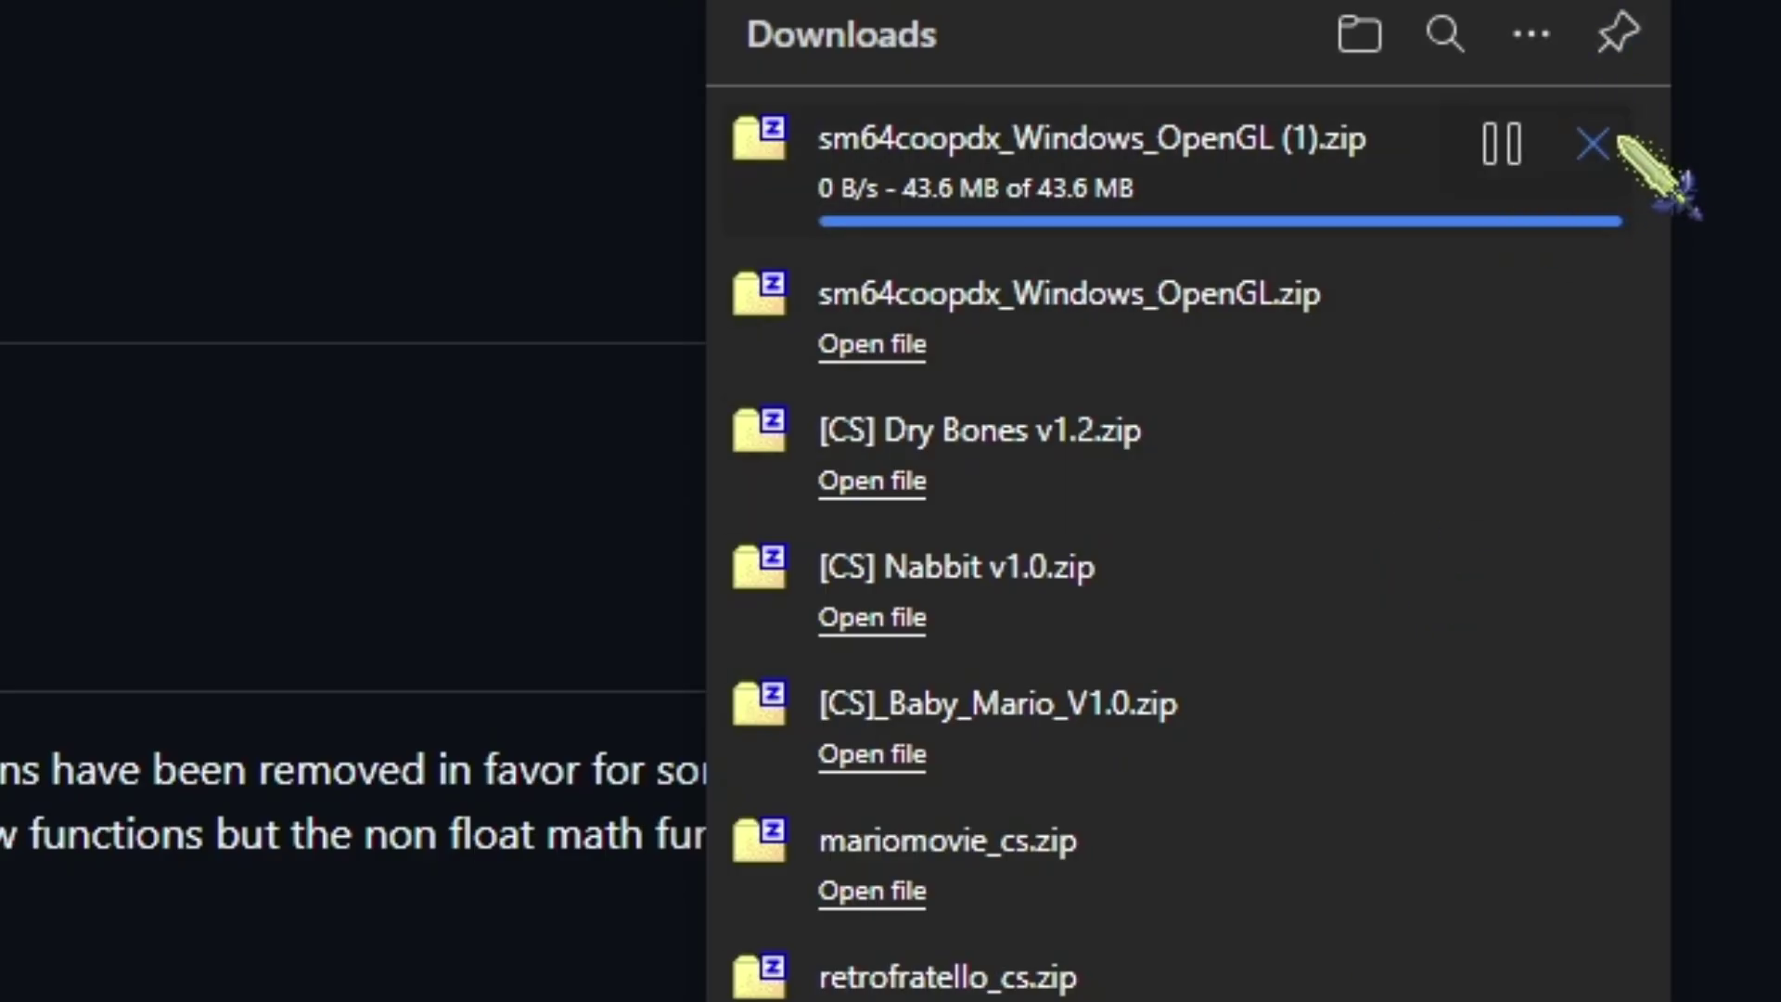
{"action": "left_click", "coordinate": [1592, 142]}
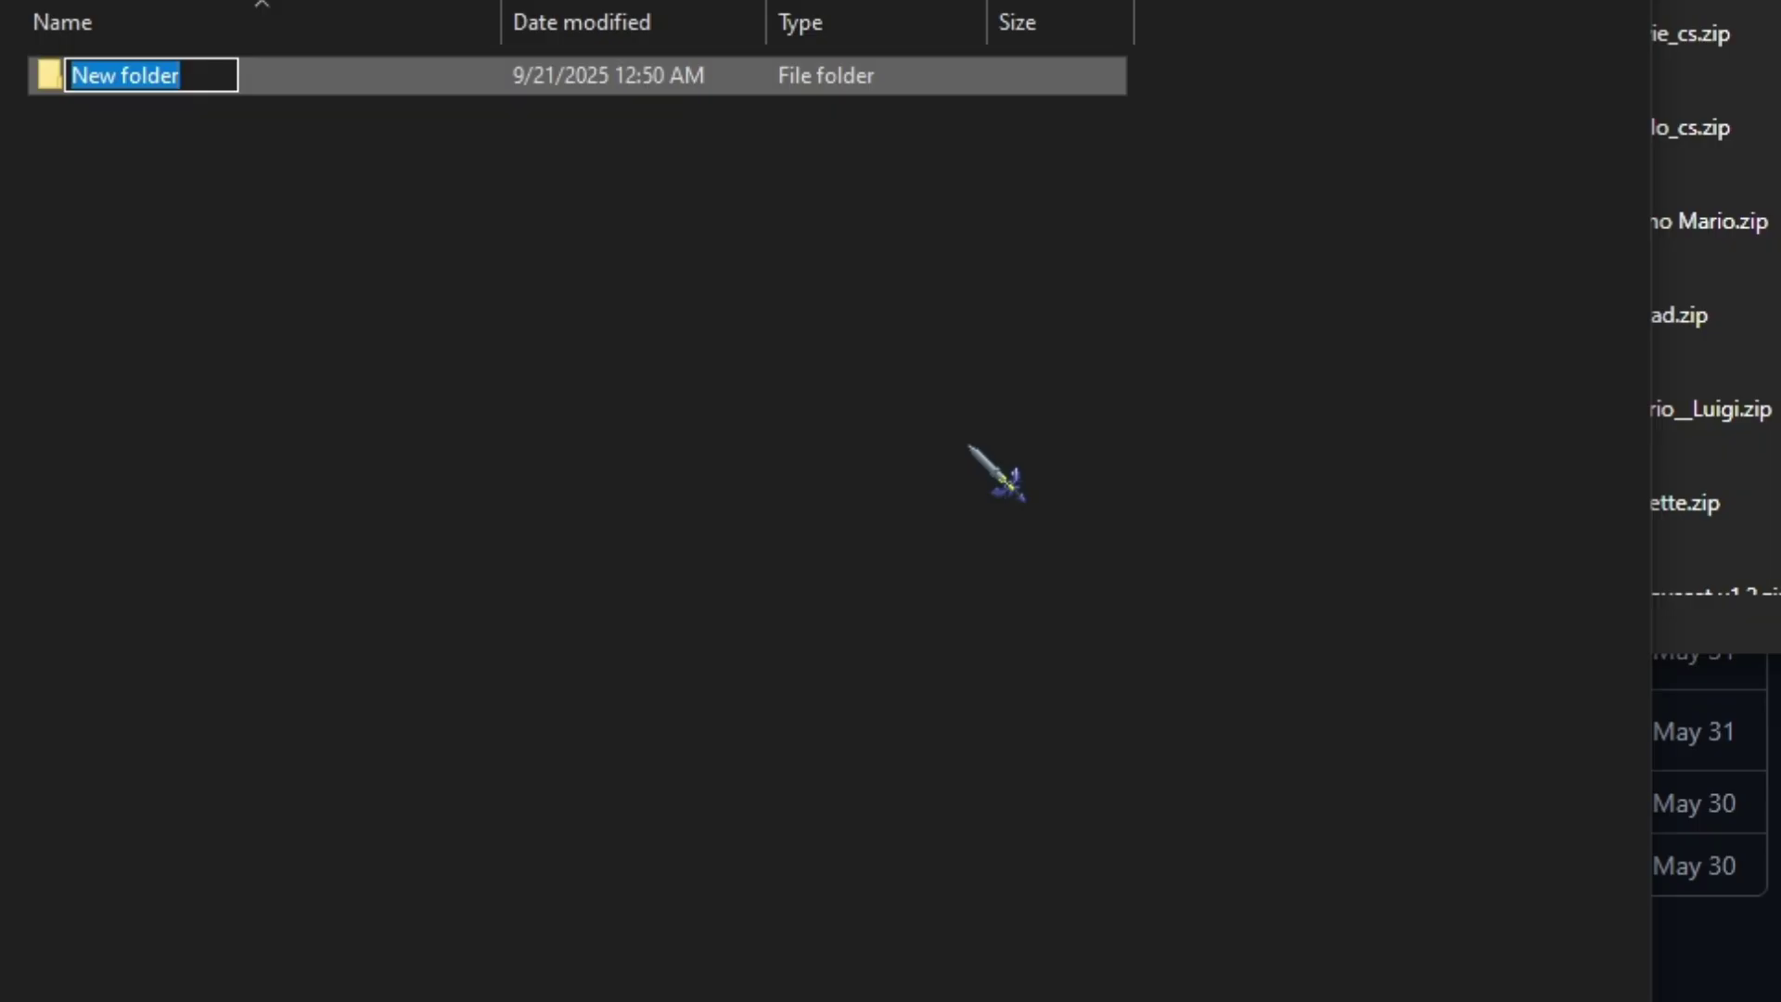
In File Explorer, name the new folder "Mario 64 Co-op DX" and open it.
{"action": "type", "text": "Mario 64 Co-op DX"}
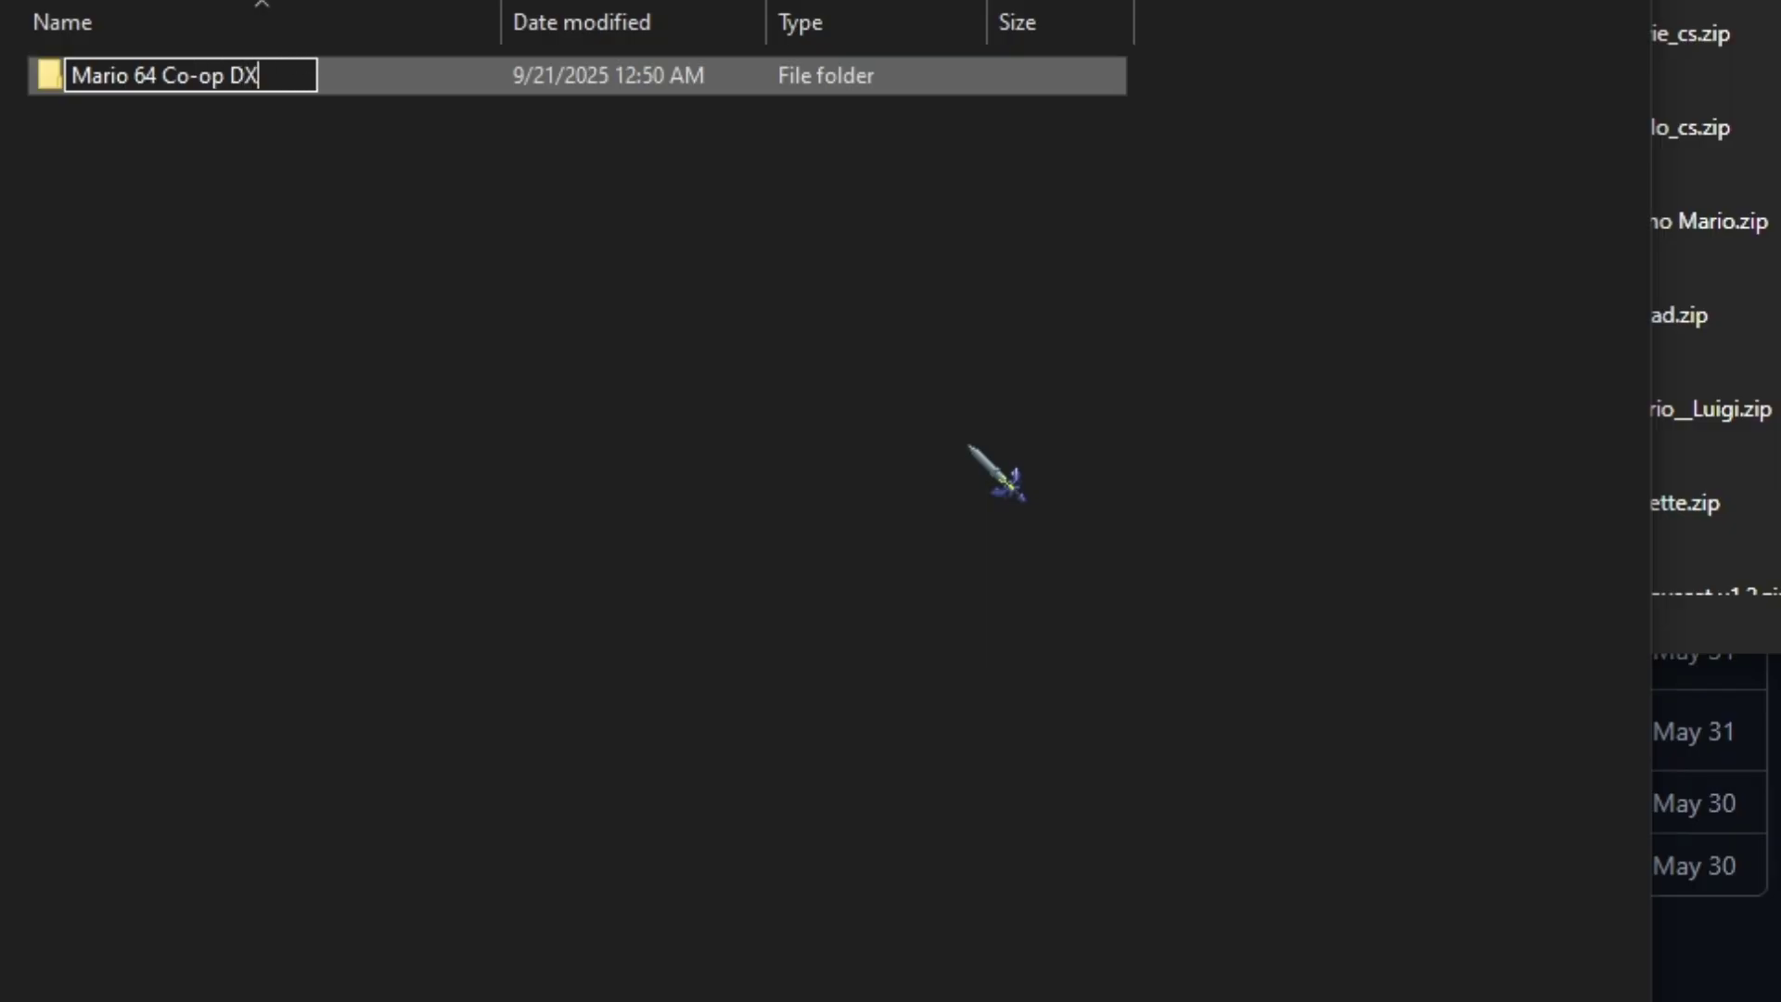
{"action": "key", "text": "Return"}
{"action": "double_click", "coordinate": [298, 92]}
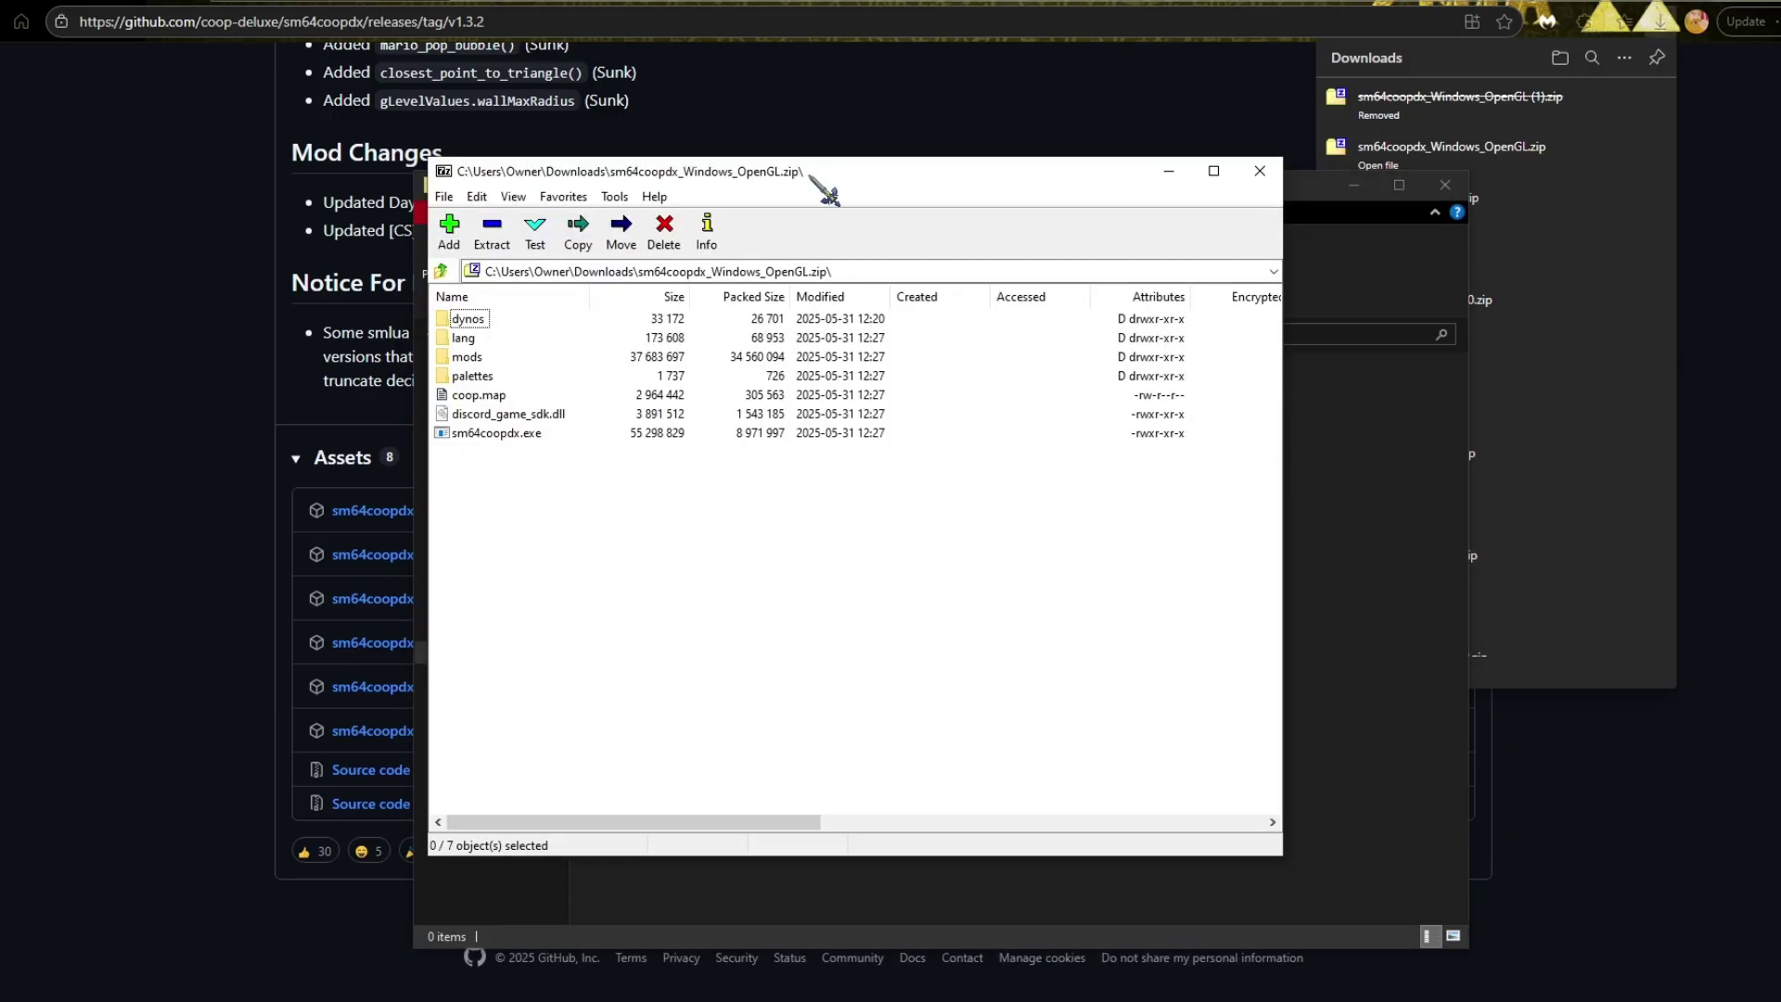
Extract all contents of sm64coopdx_Windows_OpenGL.zip into the Mario 64 Co-op DX folder.
{"action": "left_click_drag", "start_coordinate": [823, 191], "coordinate": [394, 205]}
{"action": "key", "text": "ctrl+a"}
{"action": "left_click_drag", "start_coordinate": [728, 538], "coordinate": [875, 569]}
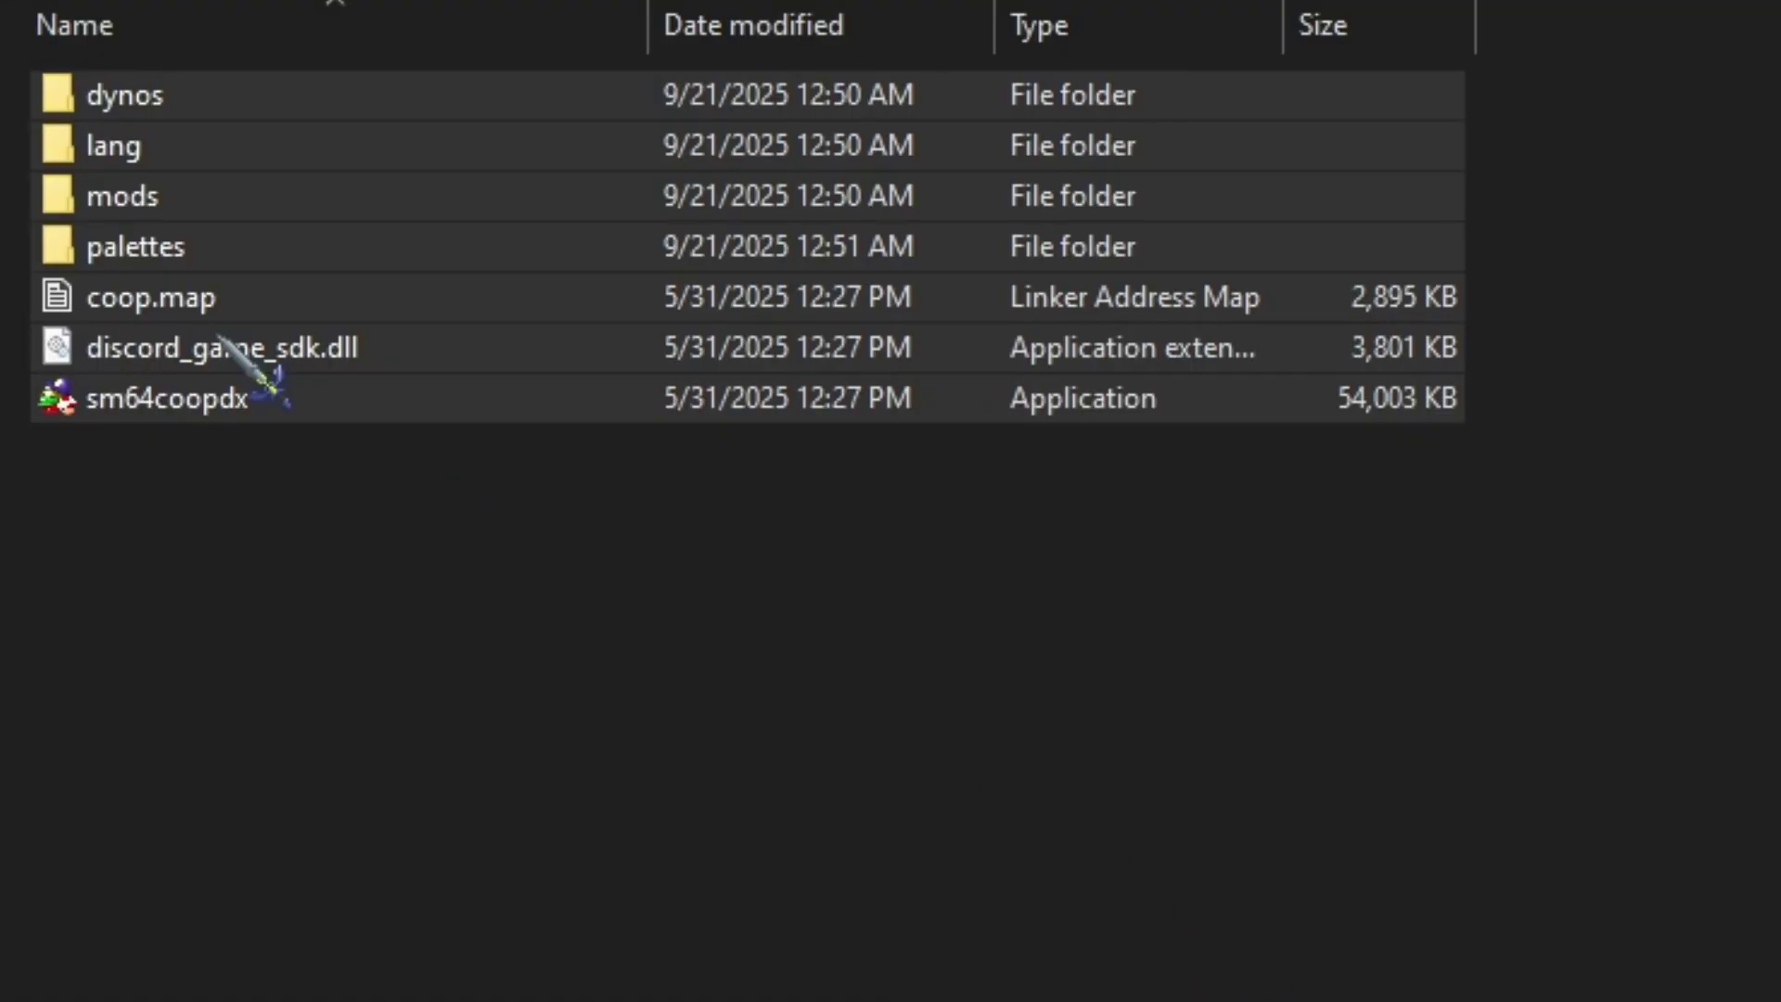
{"action": "key", "text": "ctrl+a"}
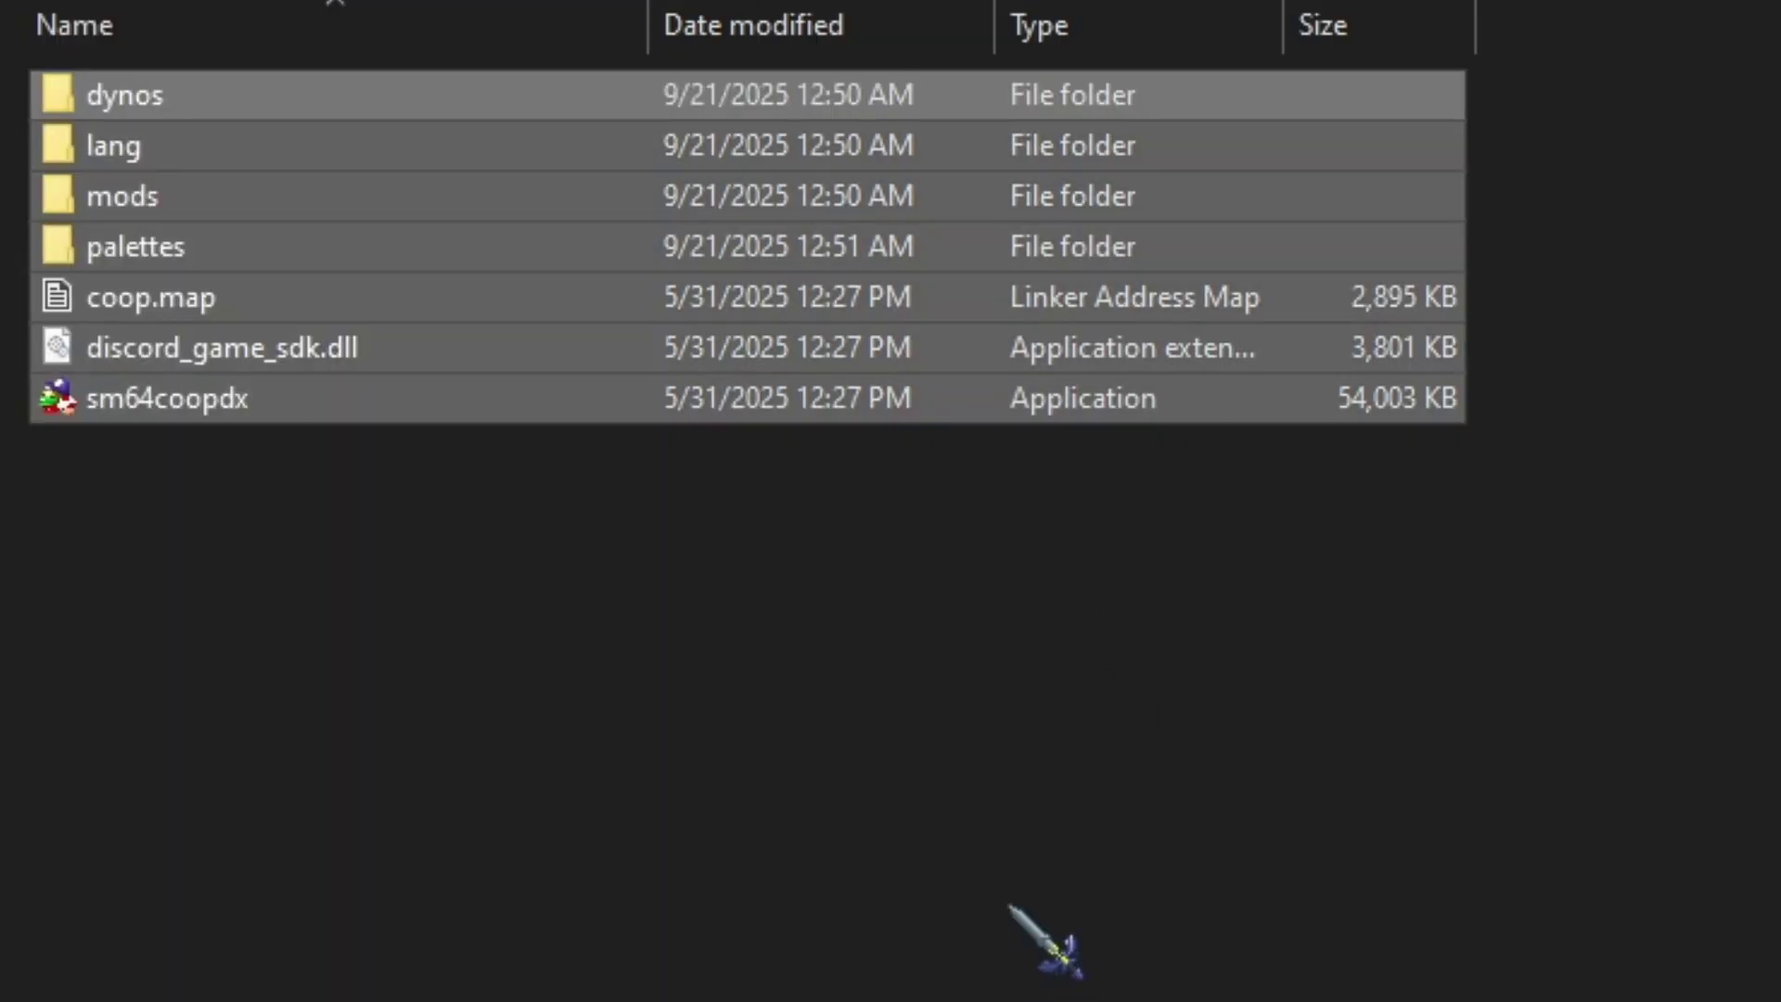
{"action": "left_click", "coordinate": [1011, 907]}
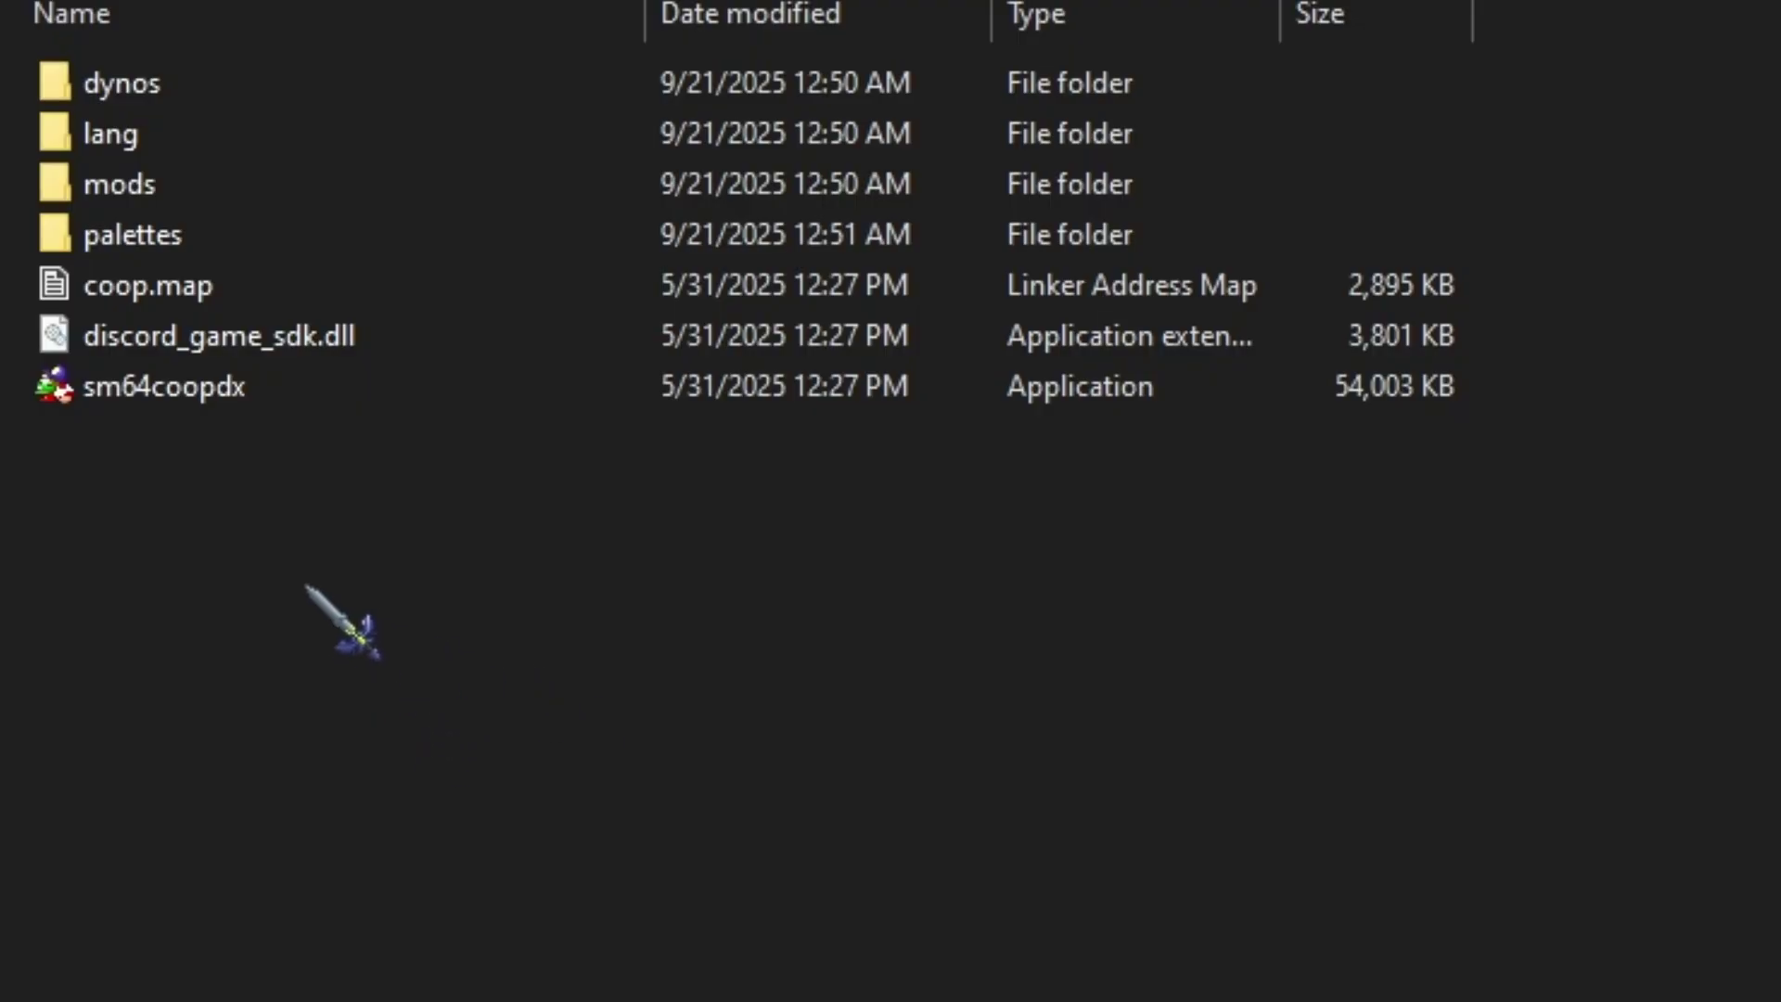
{"action": "left_click_drag", "start_coordinate": [100, 471], "coordinate": [668, 722]}
{"action": "left_click_drag", "start_coordinate": [126, 511], "coordinate": [234, 433]}
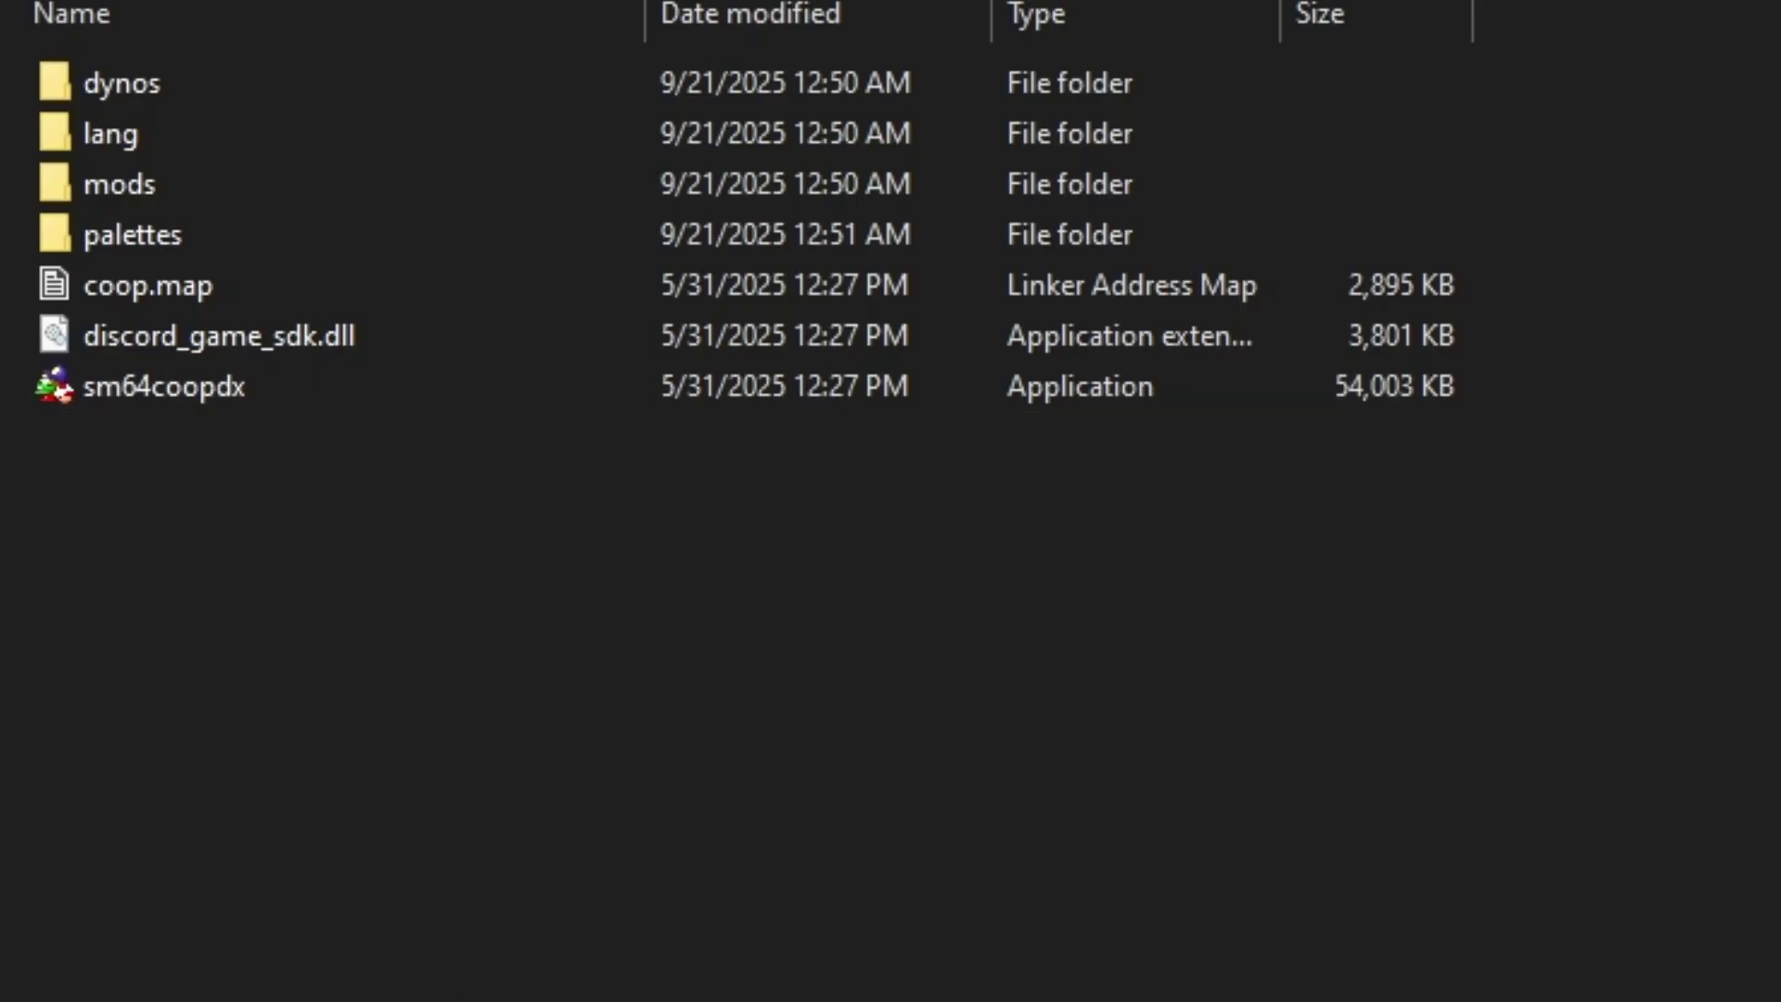
{"action": "left_click_drag", "start_coordinate": [76, 472], "coordinate": [326, 223]}
{"action": "left_click_drag", "start_coordinate": [210, 452], "coordinate": [306, 389]}
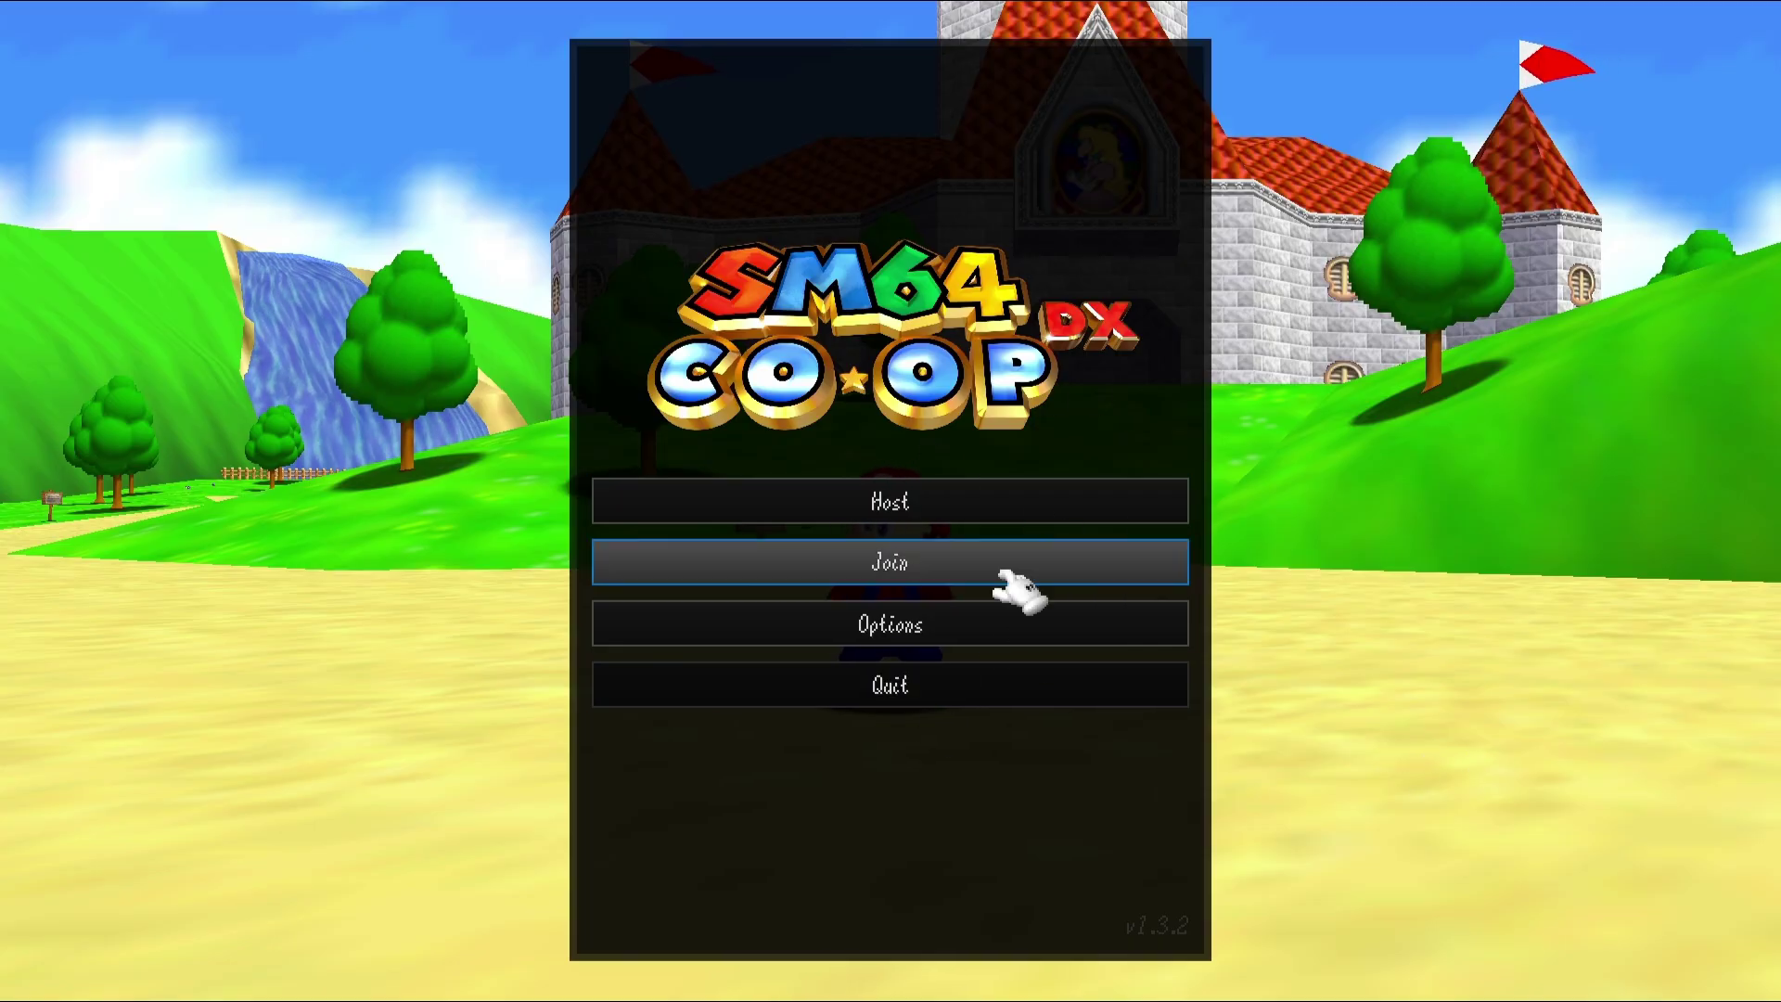
In the sm64coopdx game, review the player options for name, character and palette preset, and return to the options.
{"action": "left_click", "coordinate": [991, 626]}
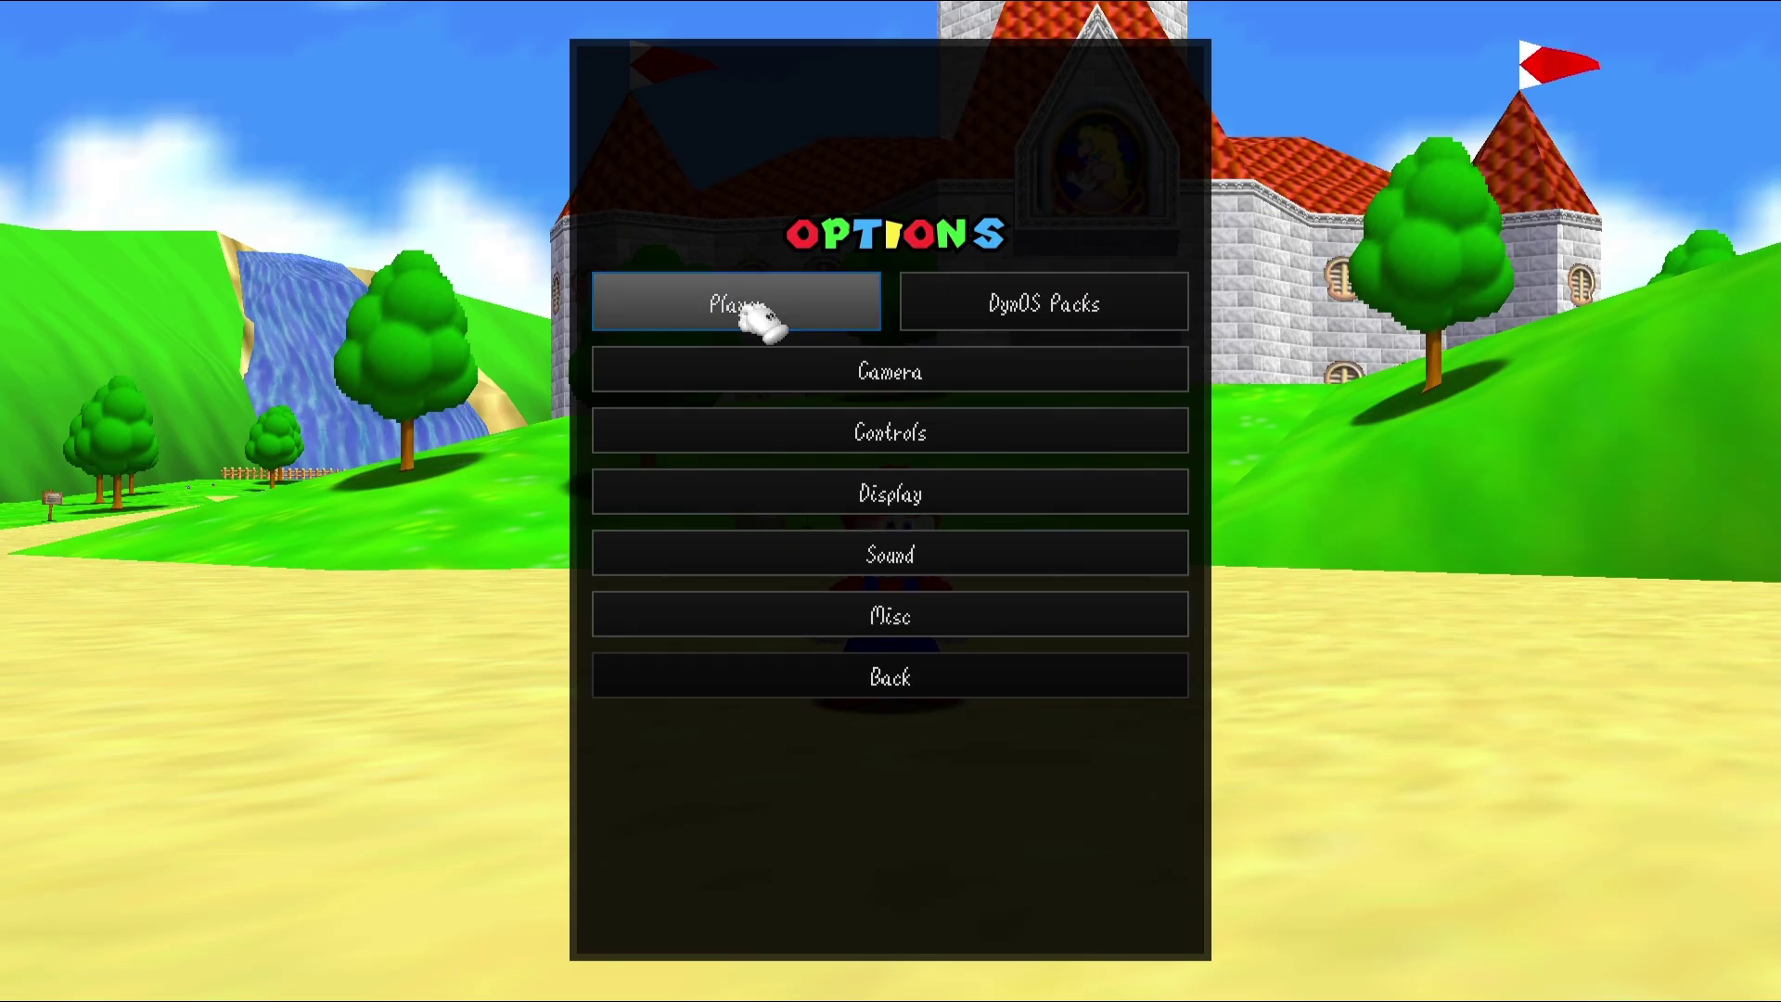
{"action": "left_click", "coordinate": [750, 310]}
{"action": "left_click", "coordinate": [324, 344]}
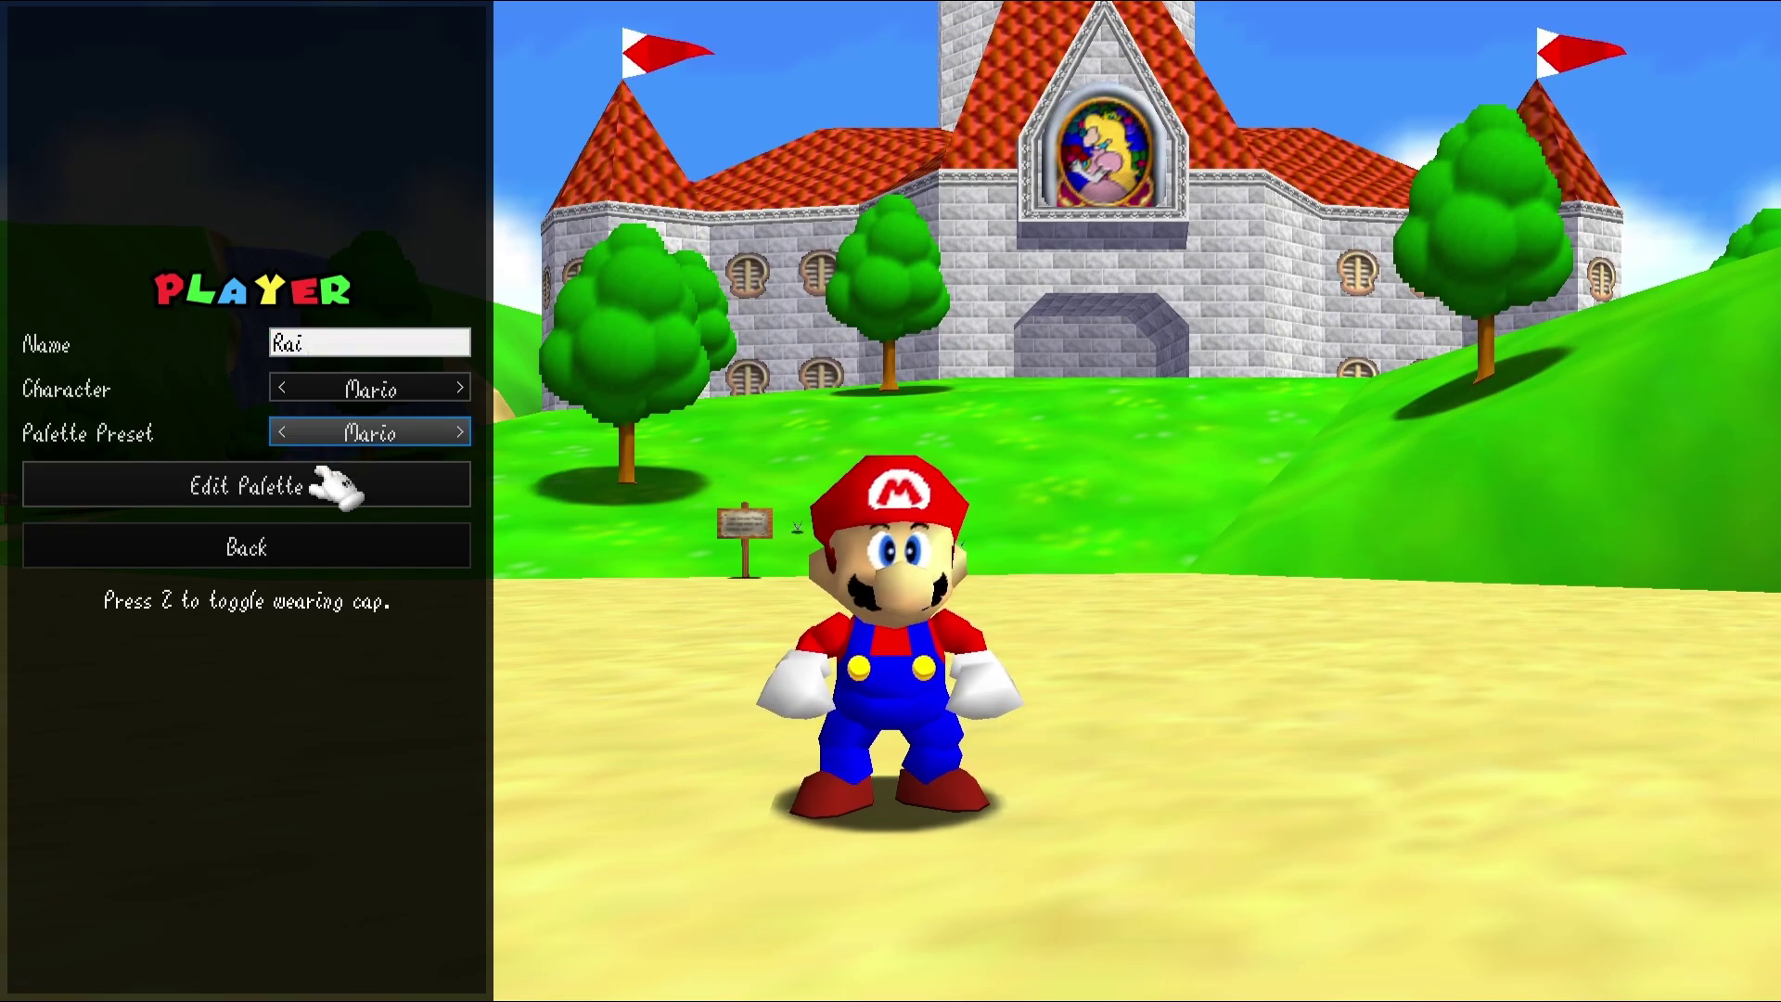
{"action": "left_click", "coordinate": [333, 552]}
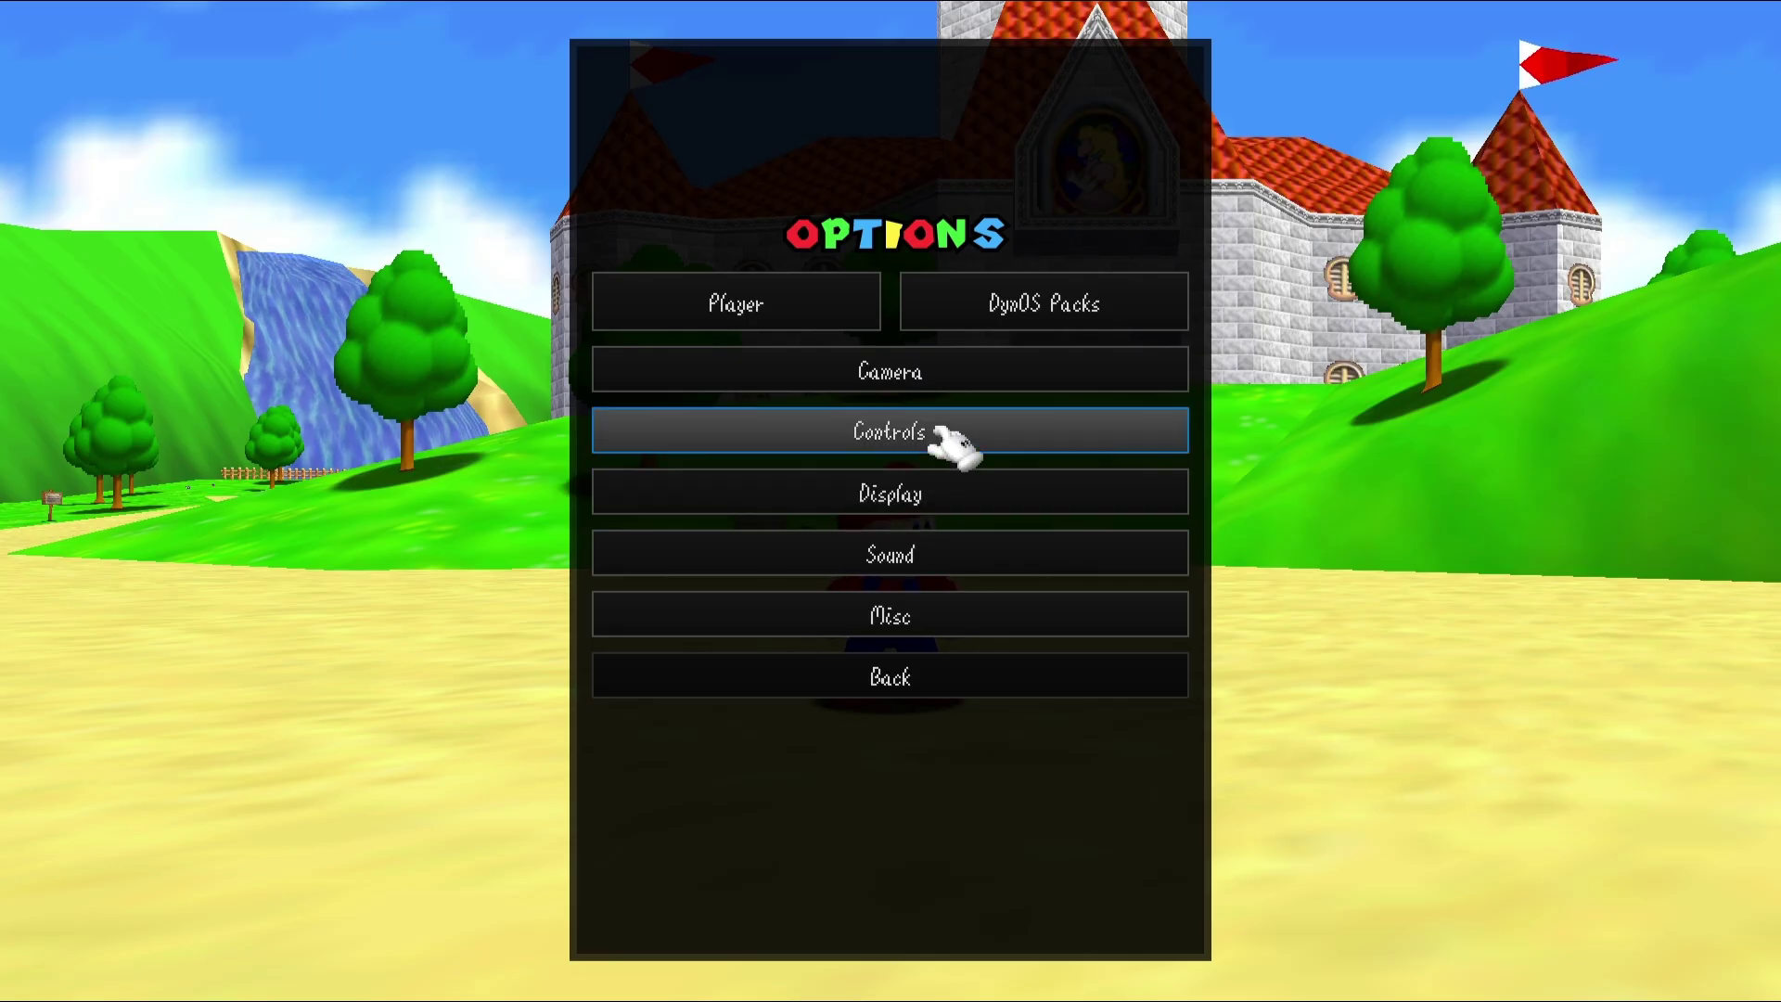
Review the control settings and the N64 button bindings, and return to the main menu.
{"action": "left_click", "coordinate": [955, 438]}
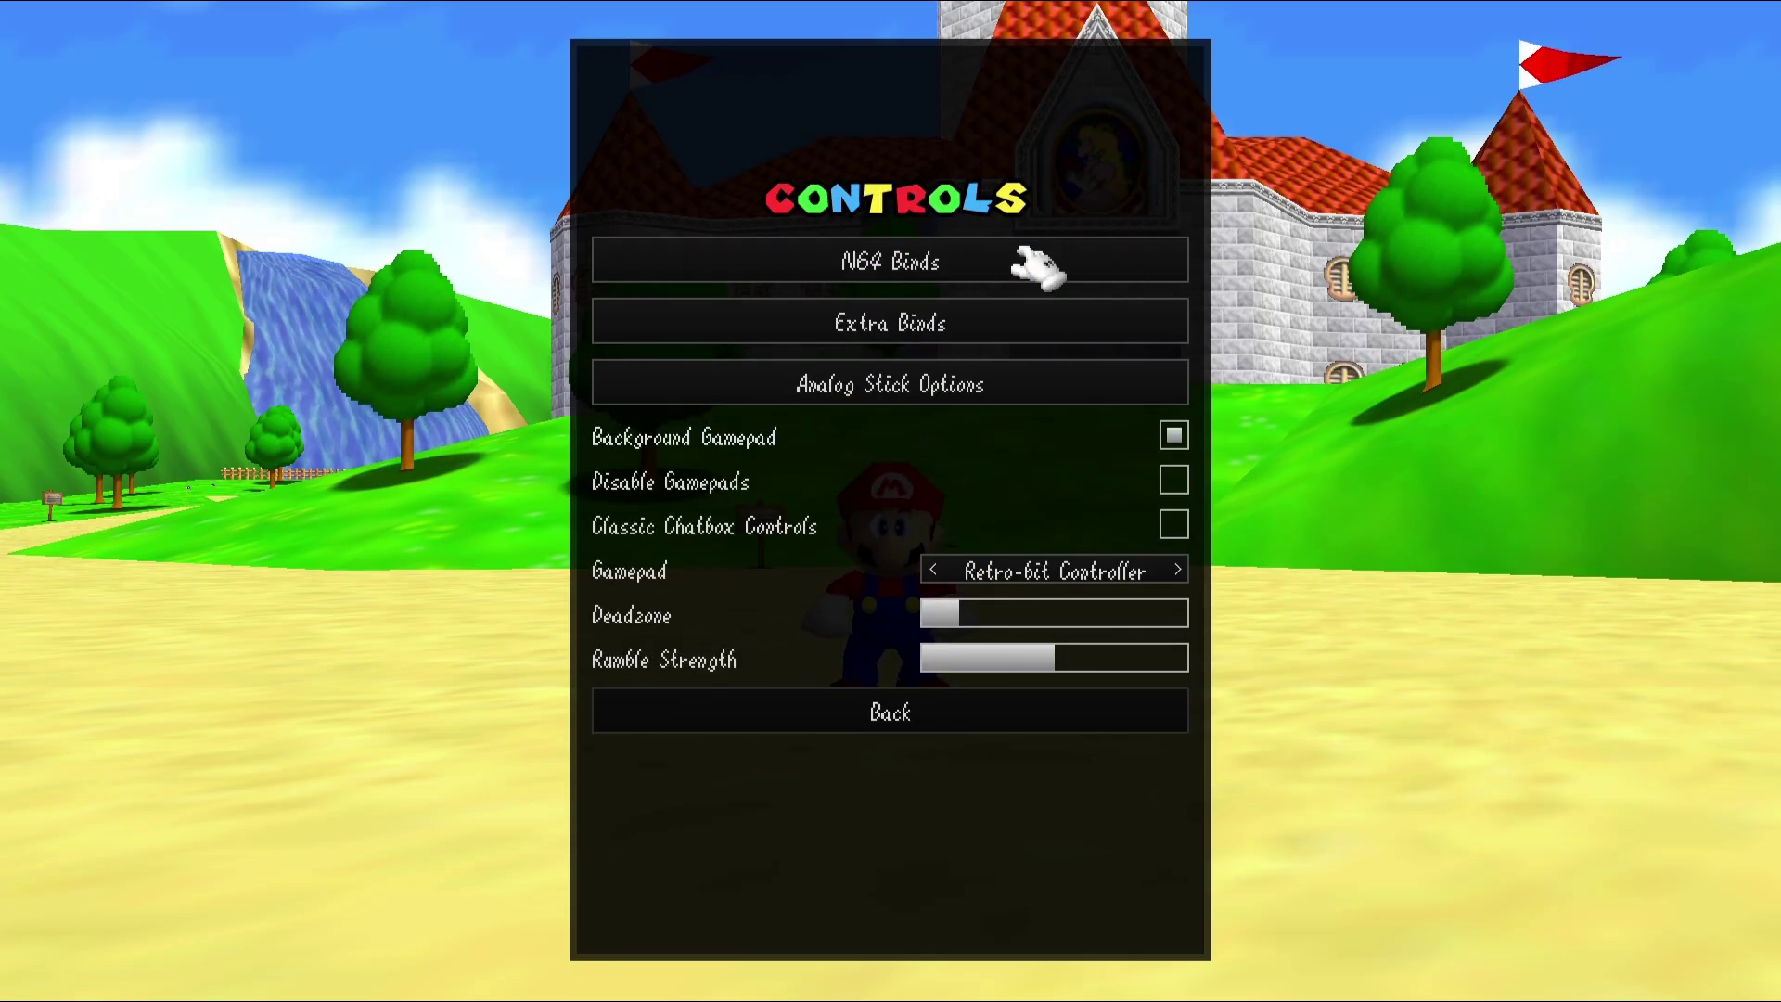
{"action": "left_click", "coordinate": [1034, 267]}
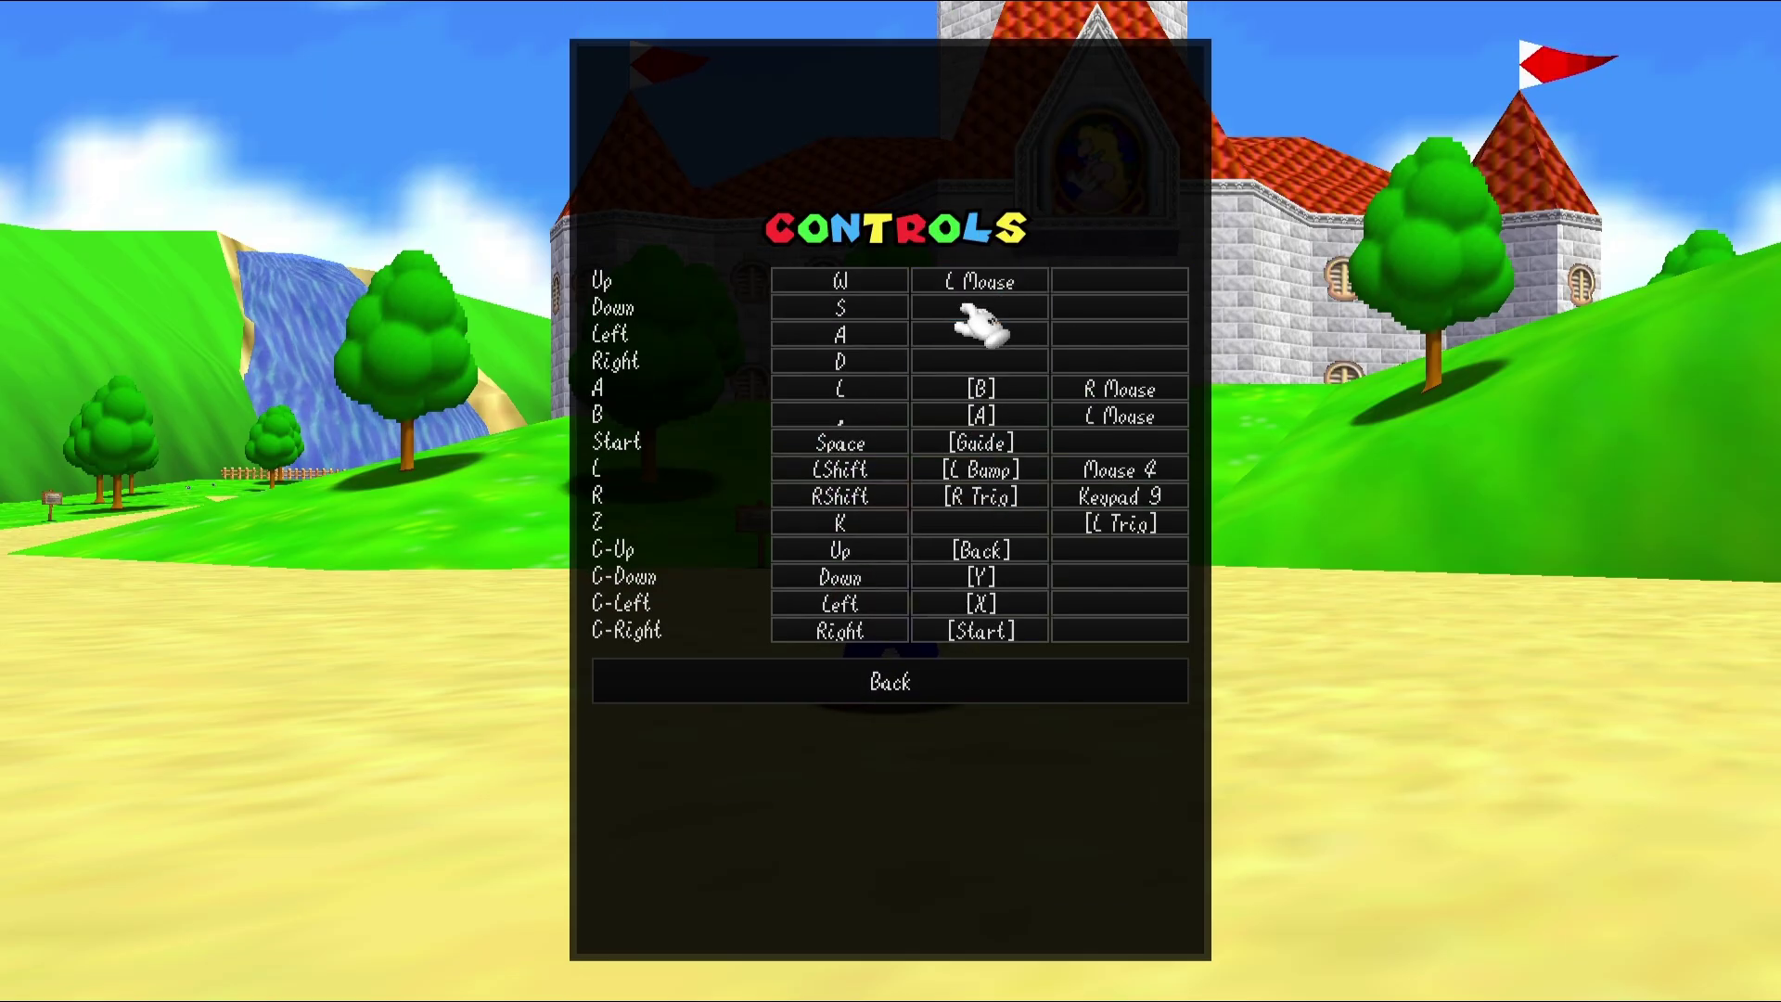
{"action": "left_click", "coordinate": [895, 687]}
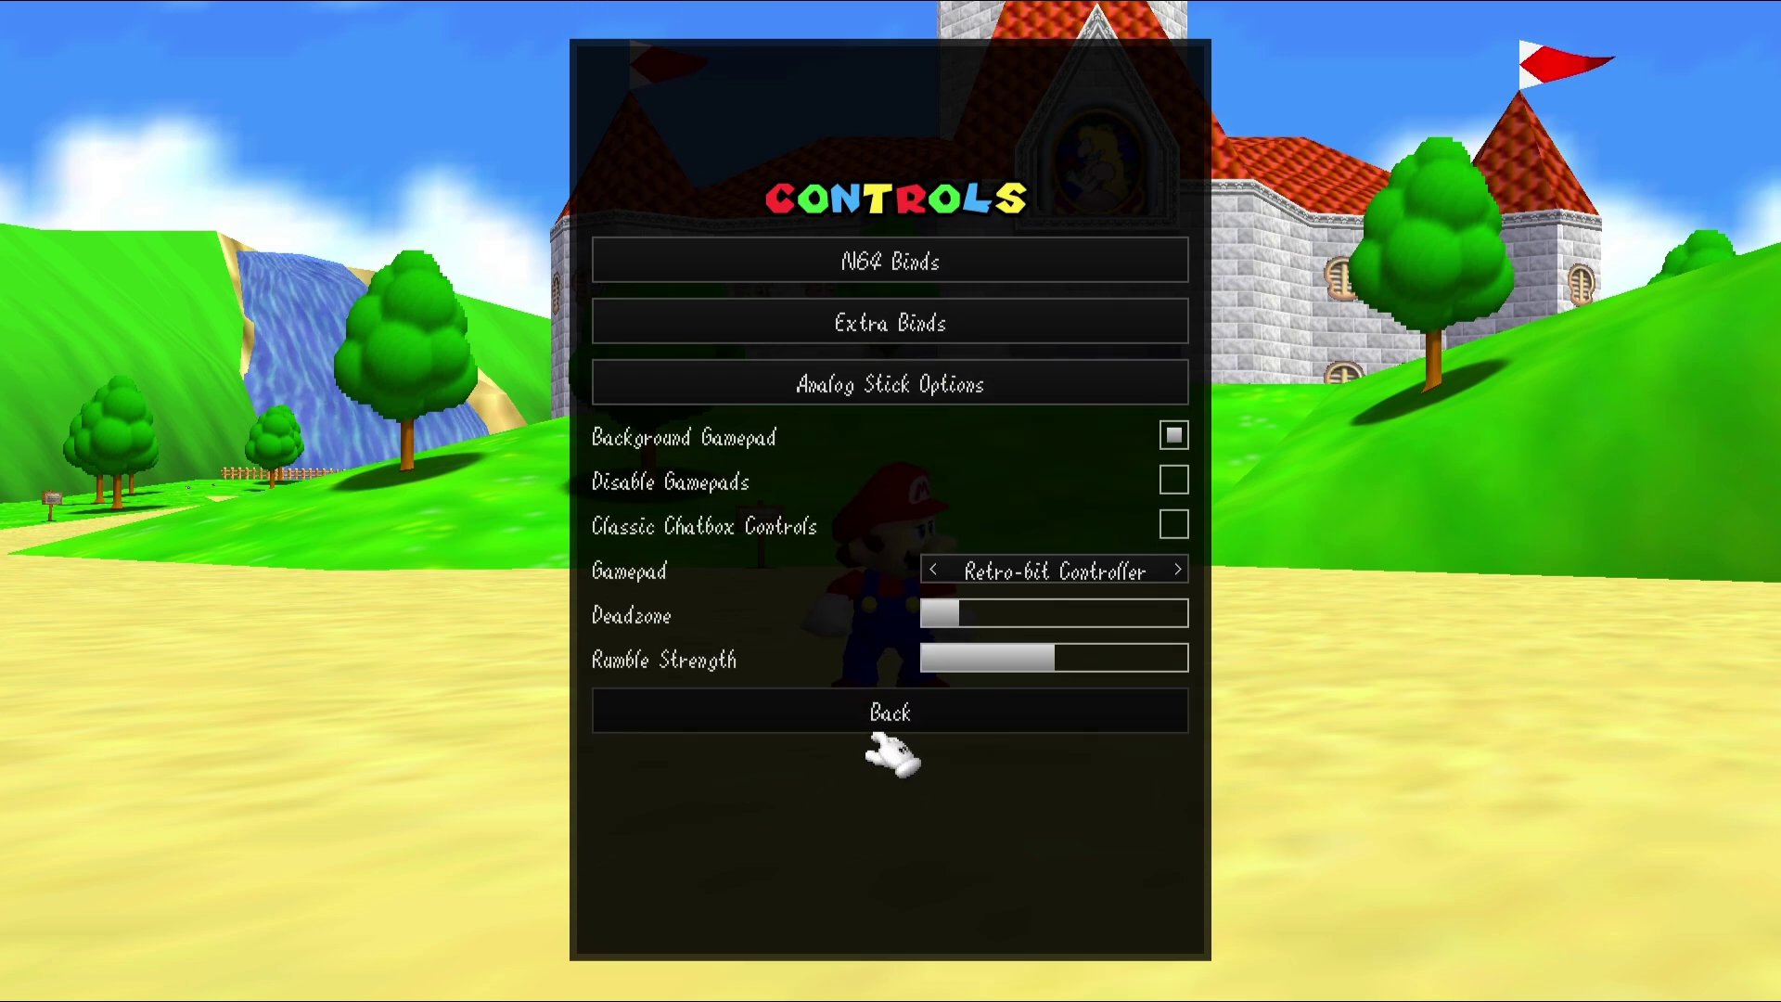
{"action": "left_click", "coordinate": [902, 726]}
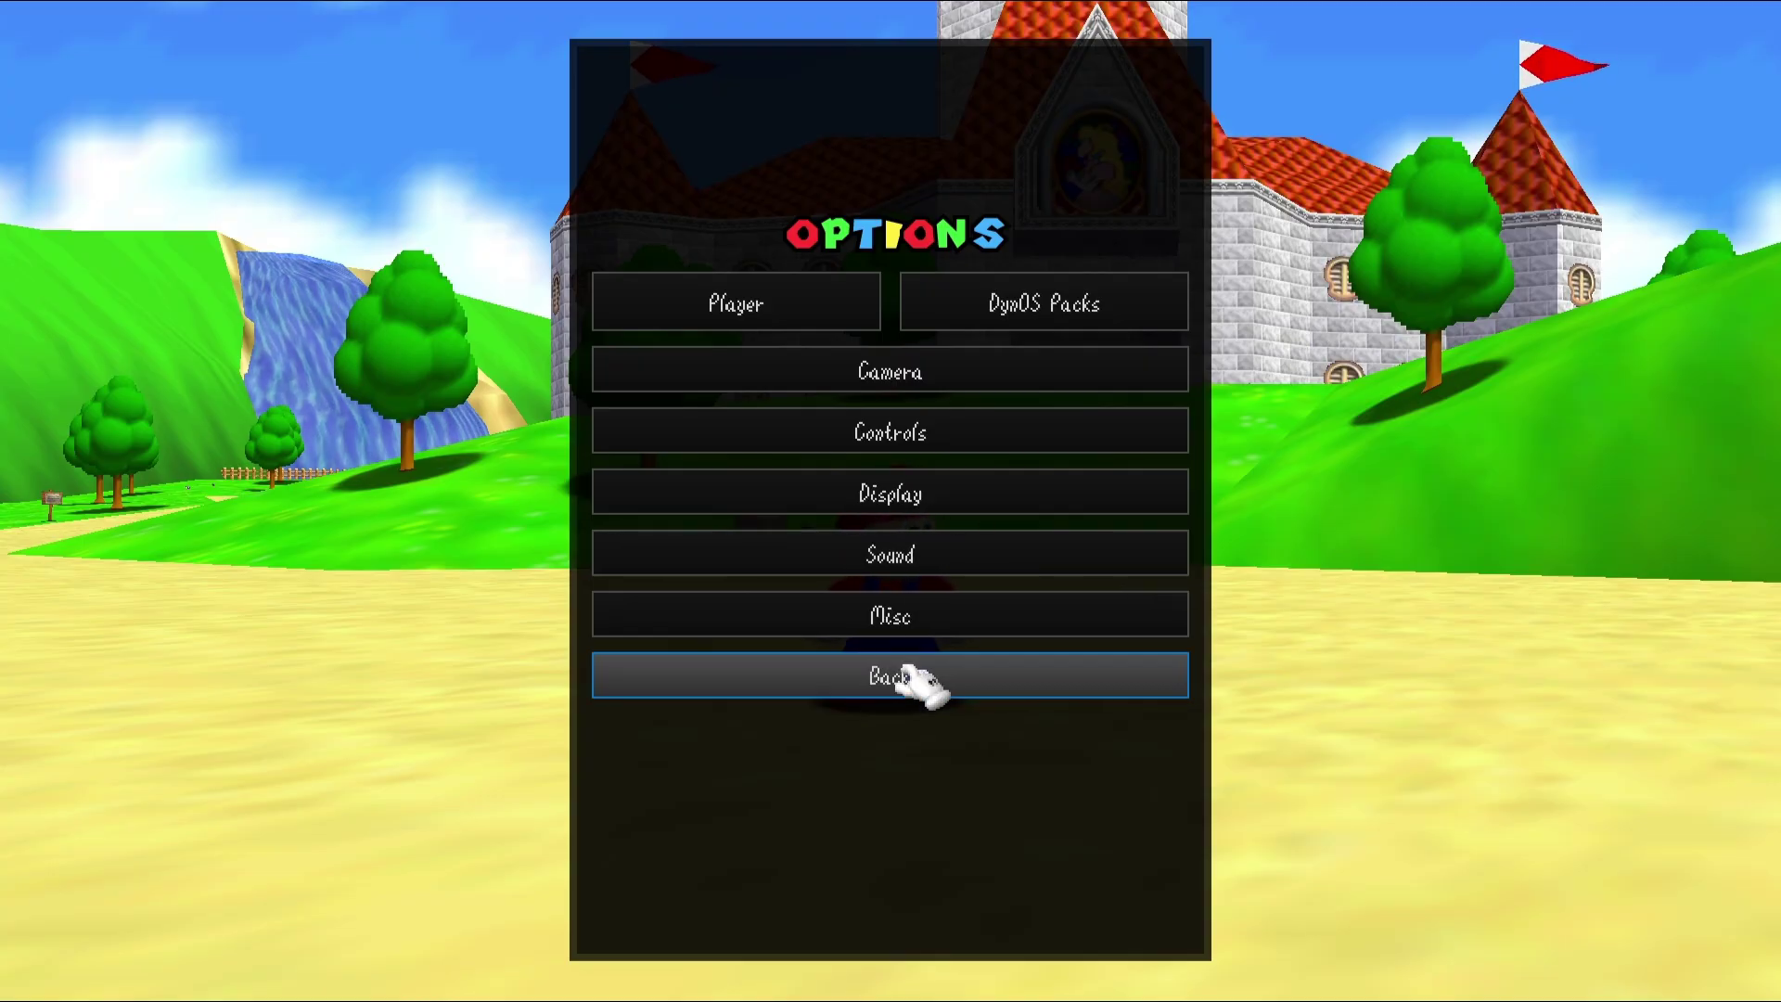
{"action": "left_click", "coordinate": [904, 677]}
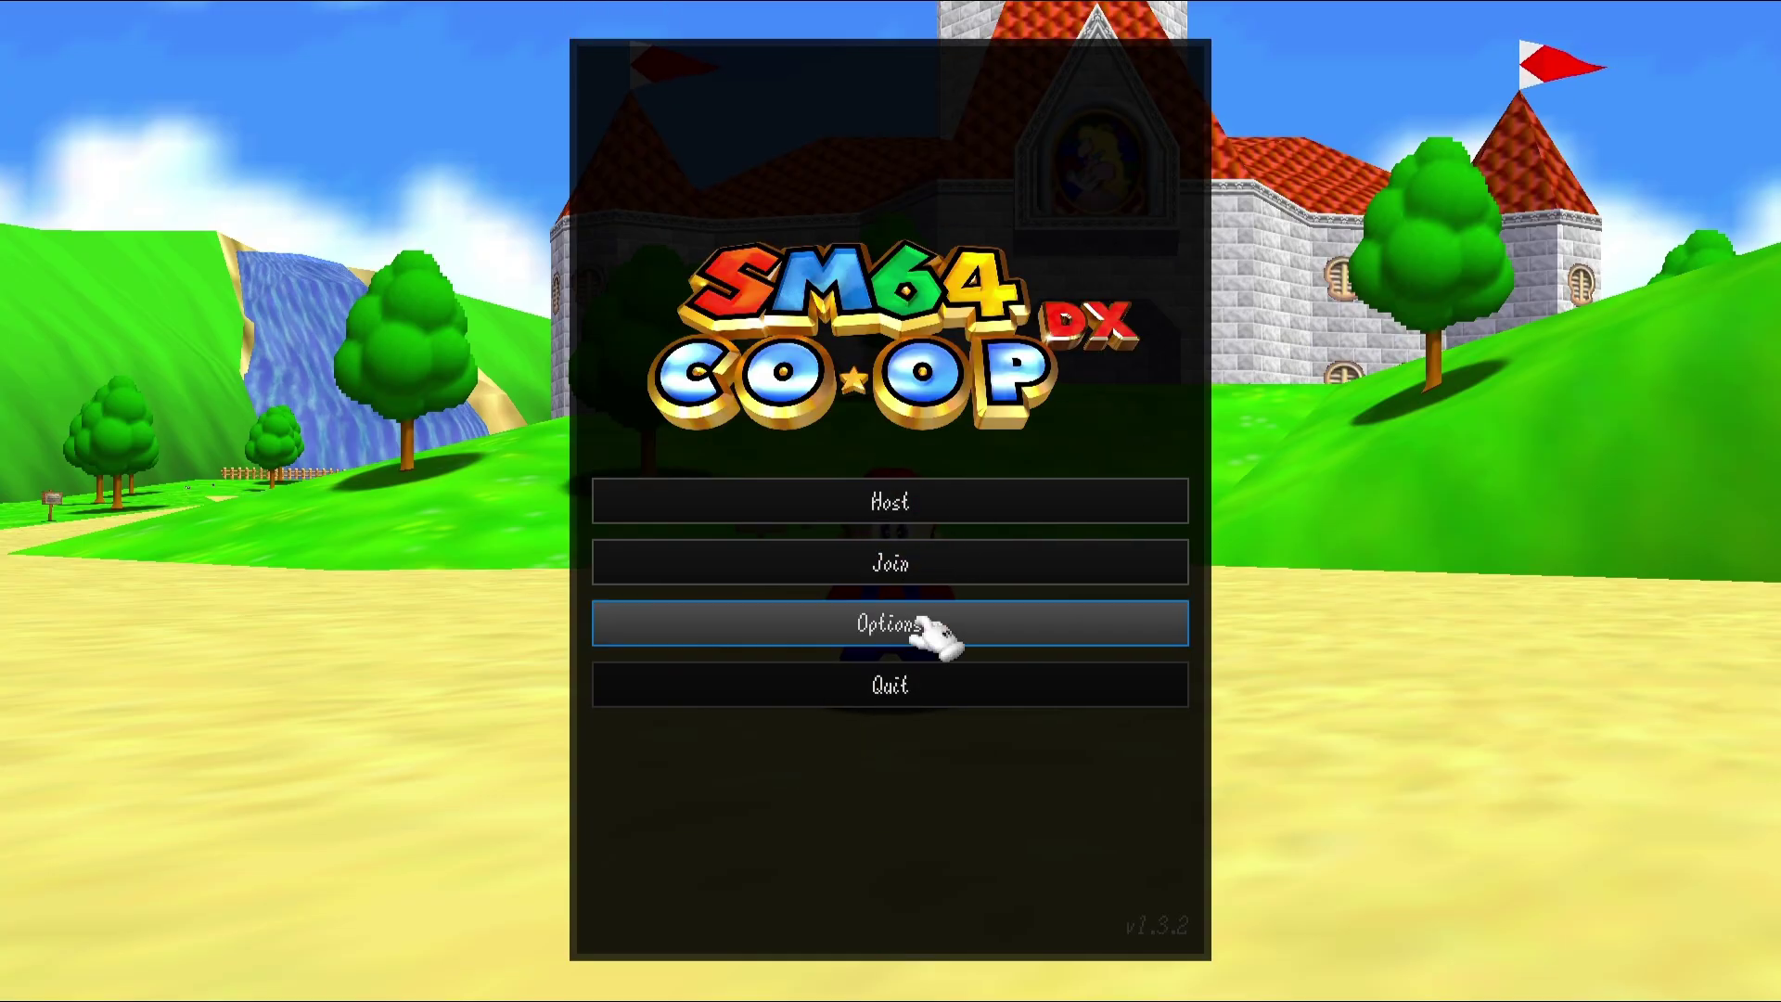
Open the mods list in the host setup and look through both of its pages.
{"action": "left_click", "coordinate": [933, 505]}
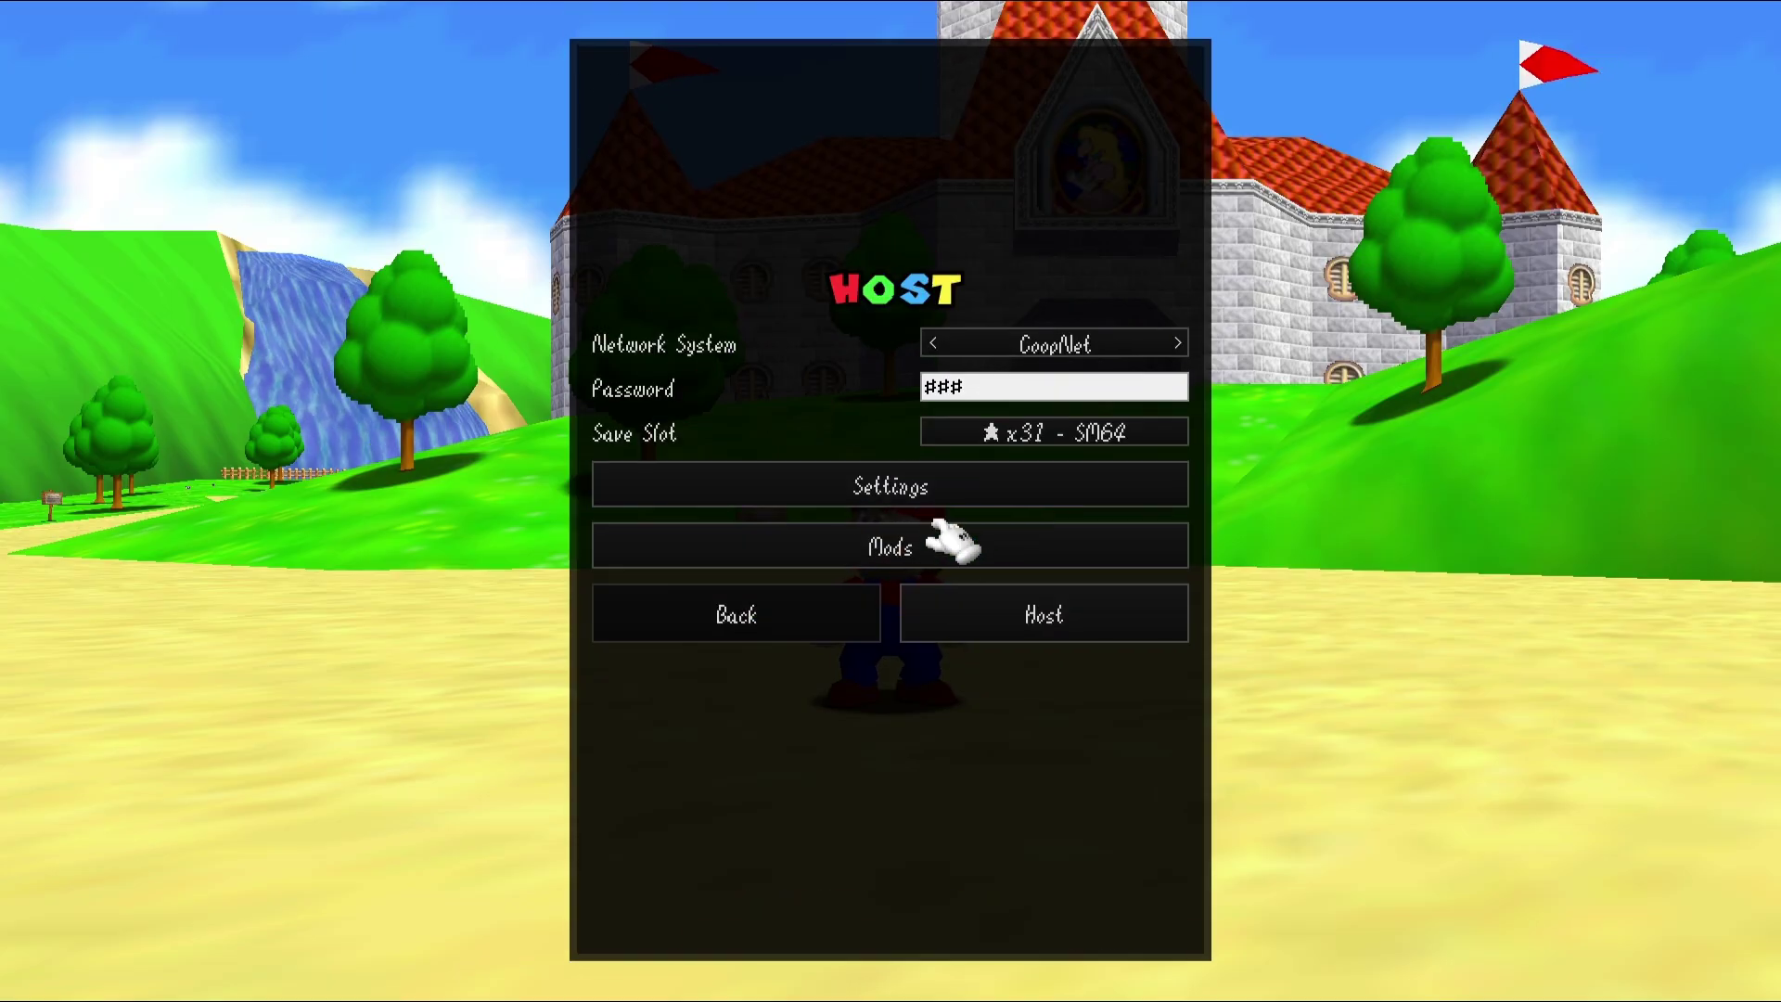
{"action": "left_click", "coordinate": [936, 561]}
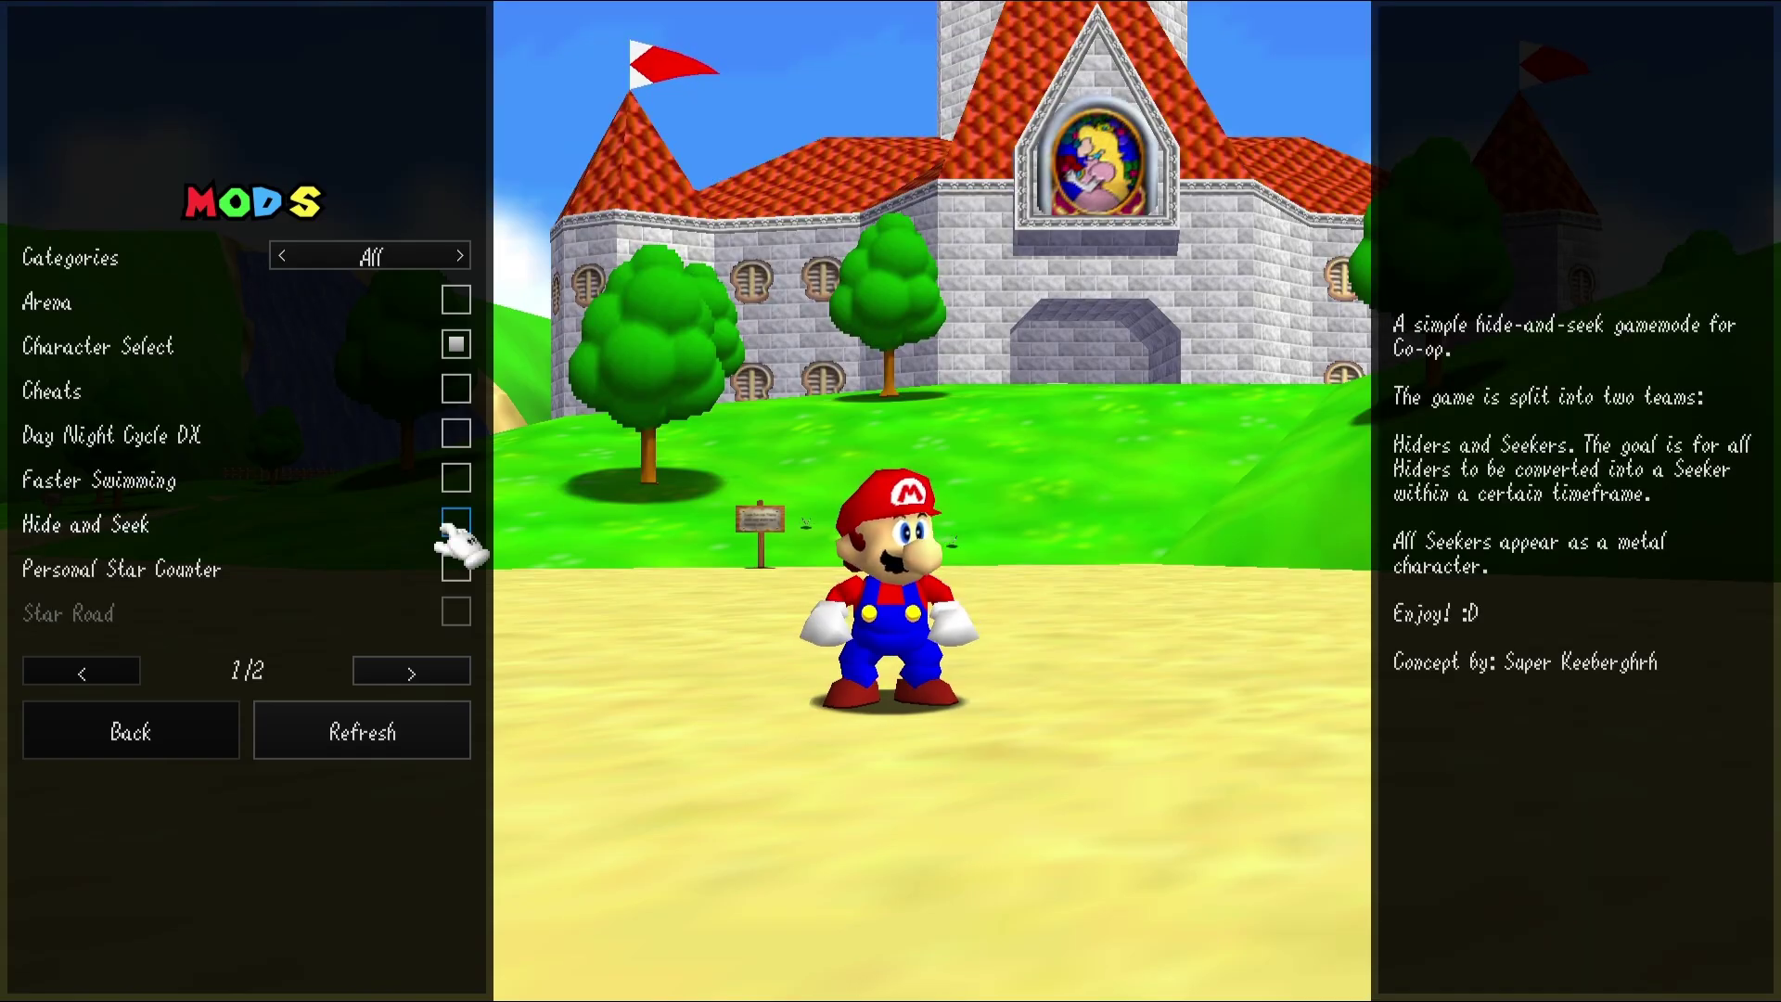
{"action": "left_click", "coordinate": [390, 669]}
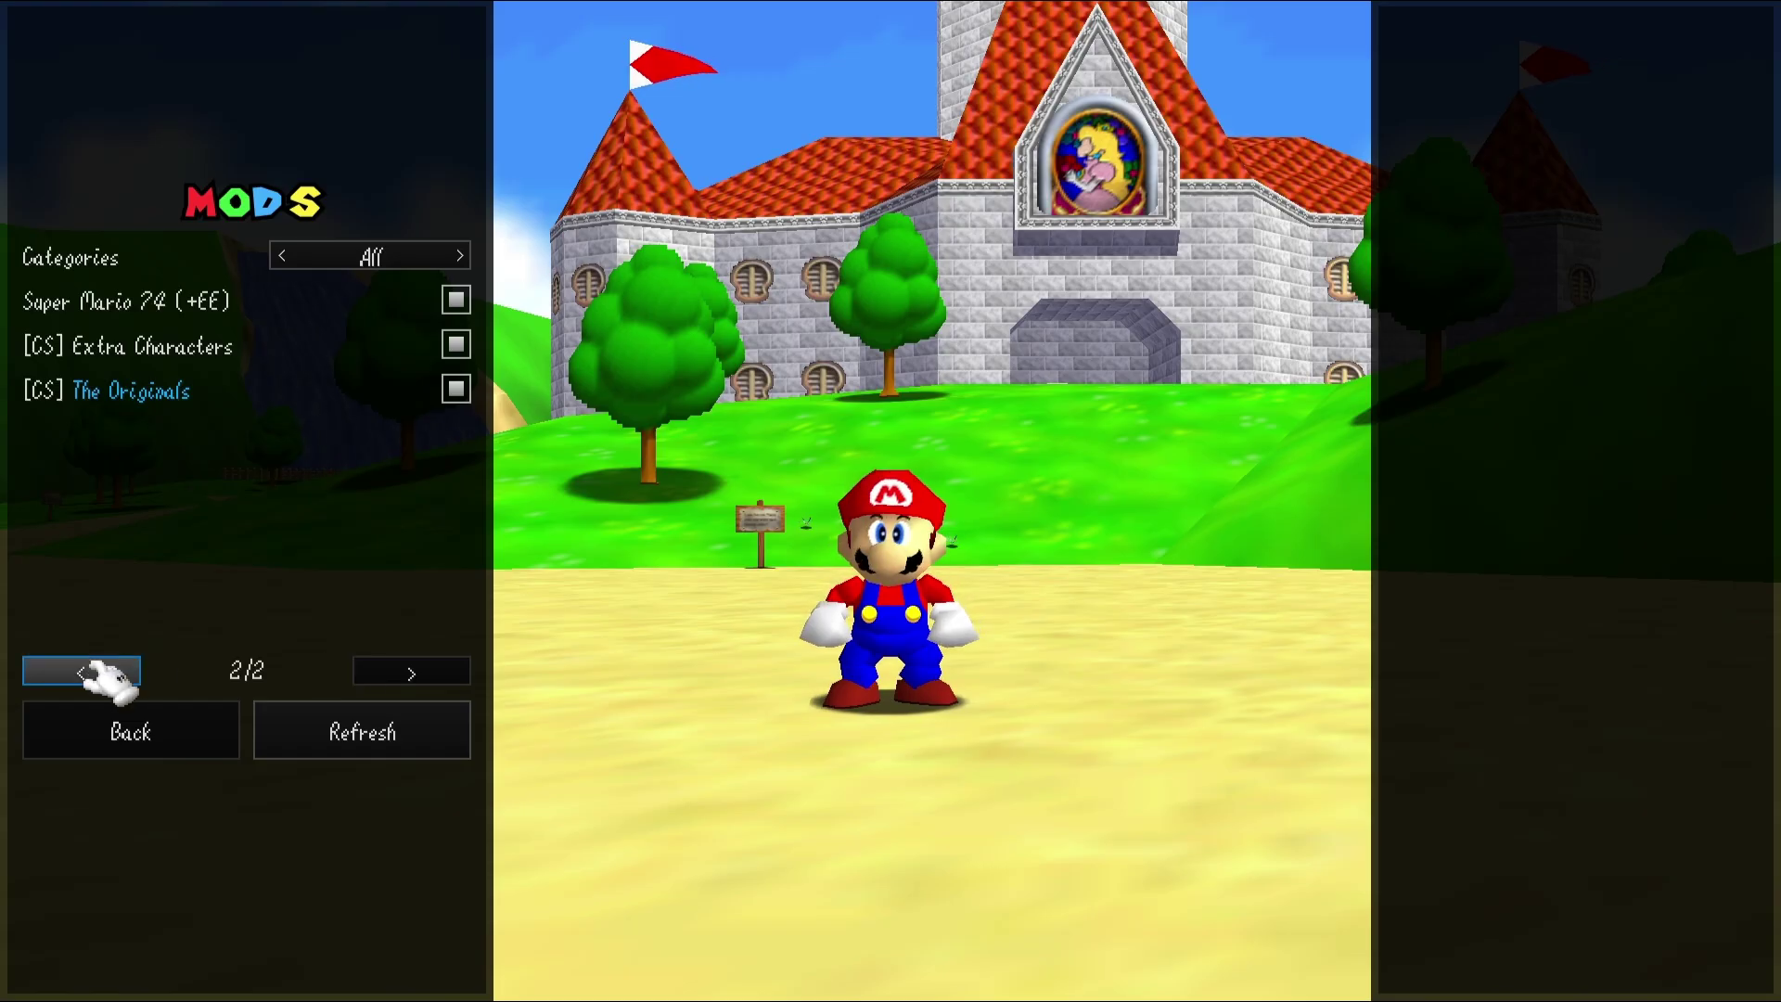
{"action": "left_click", "coordinate": [74, 673]}
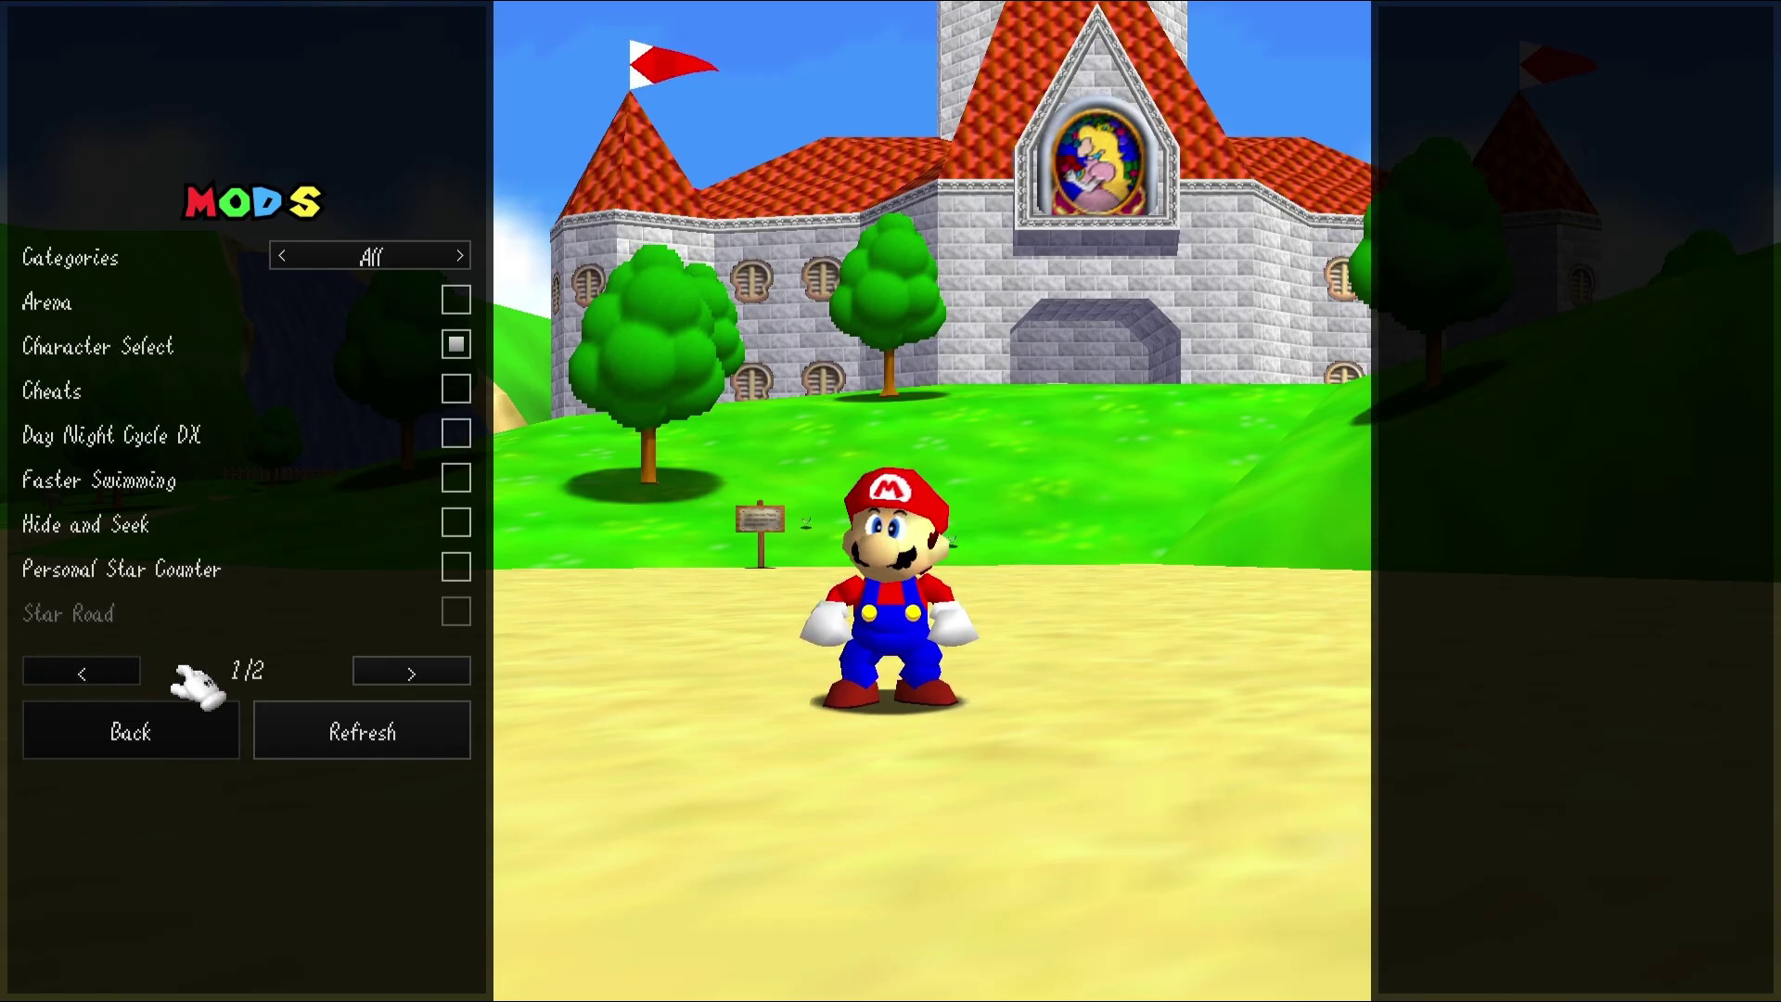
Check the enabled character mods, filter the mods list to the Character Select category, and return to the host setup.
{"action": "mouse_move", "coordinate": [482, 357]}
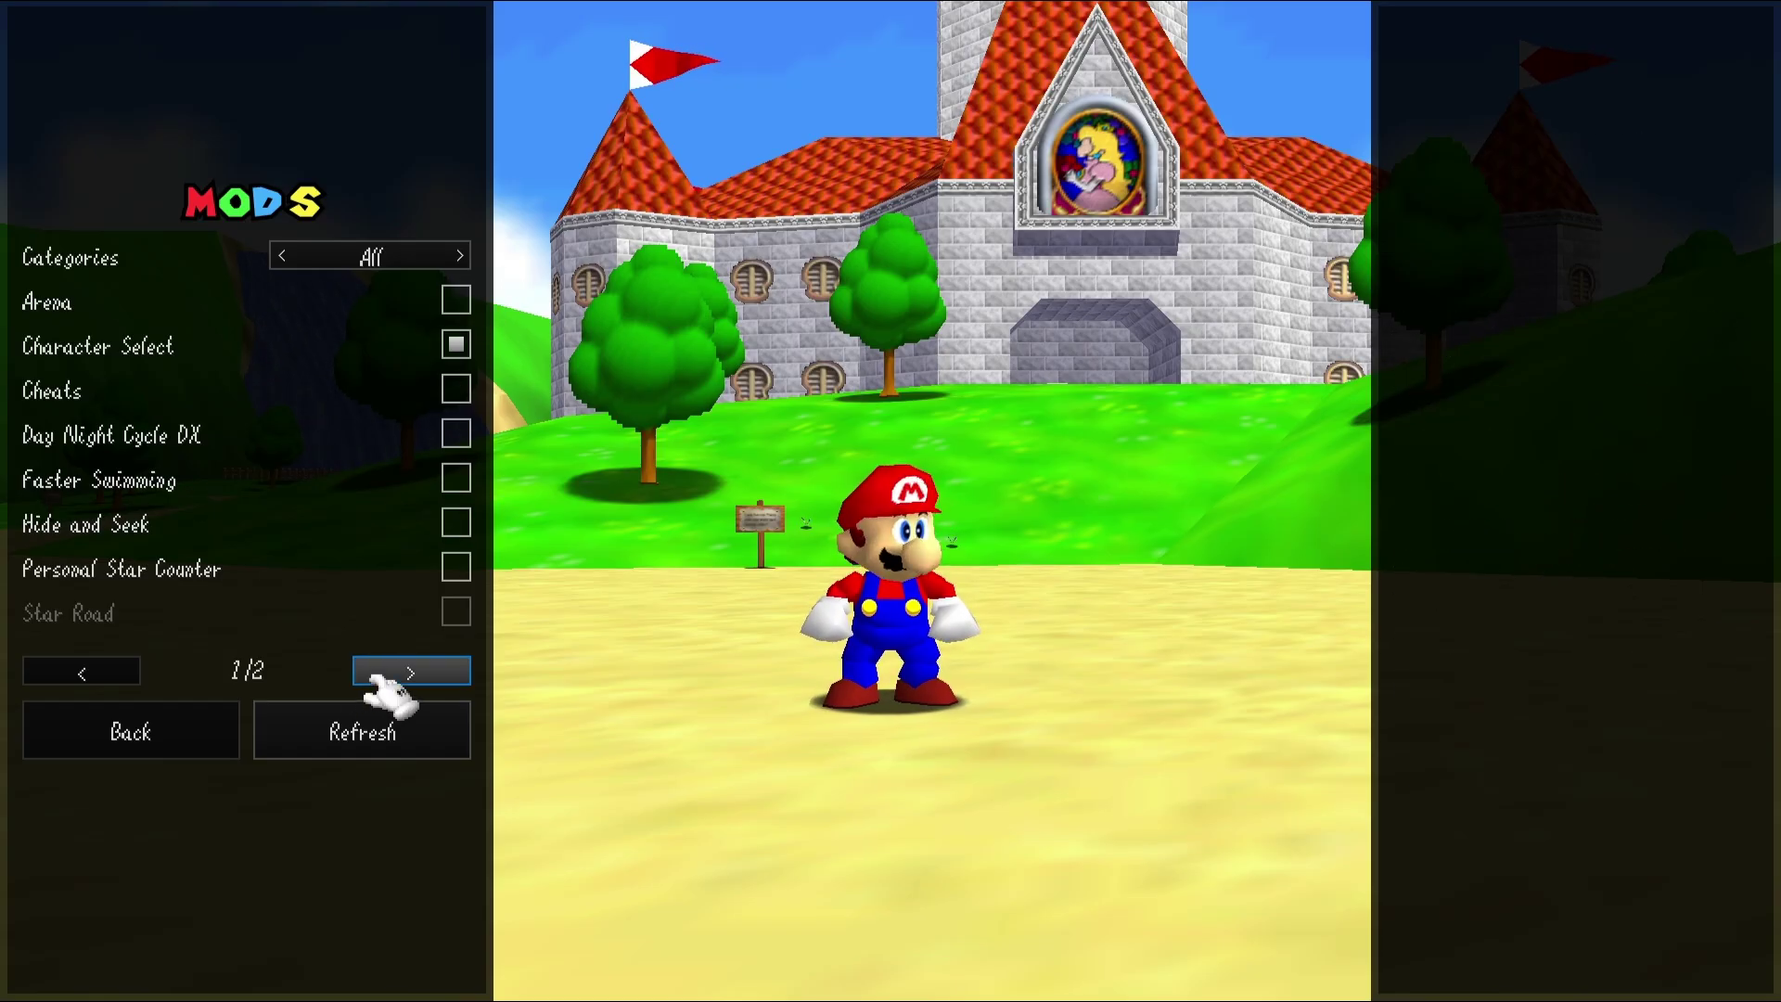
{"action": "left_click", "coordinate": [397, 684]}
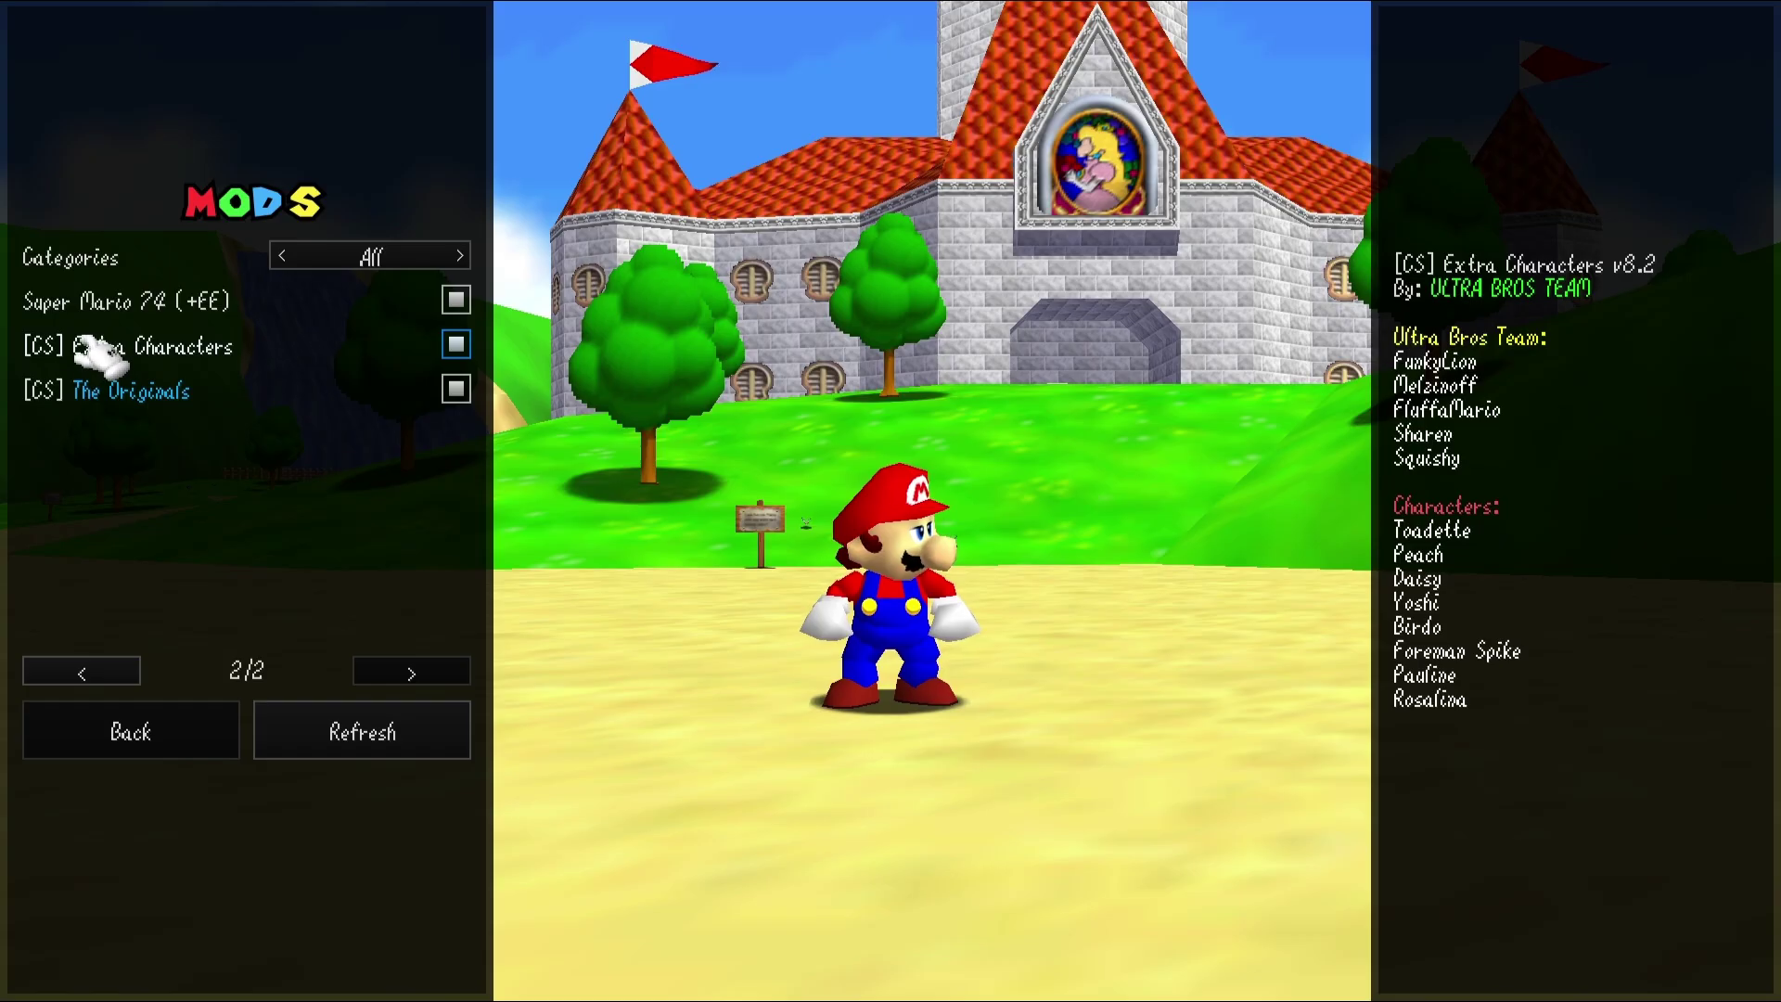
{"action": "left_click", "coordinate": [355, 261]}
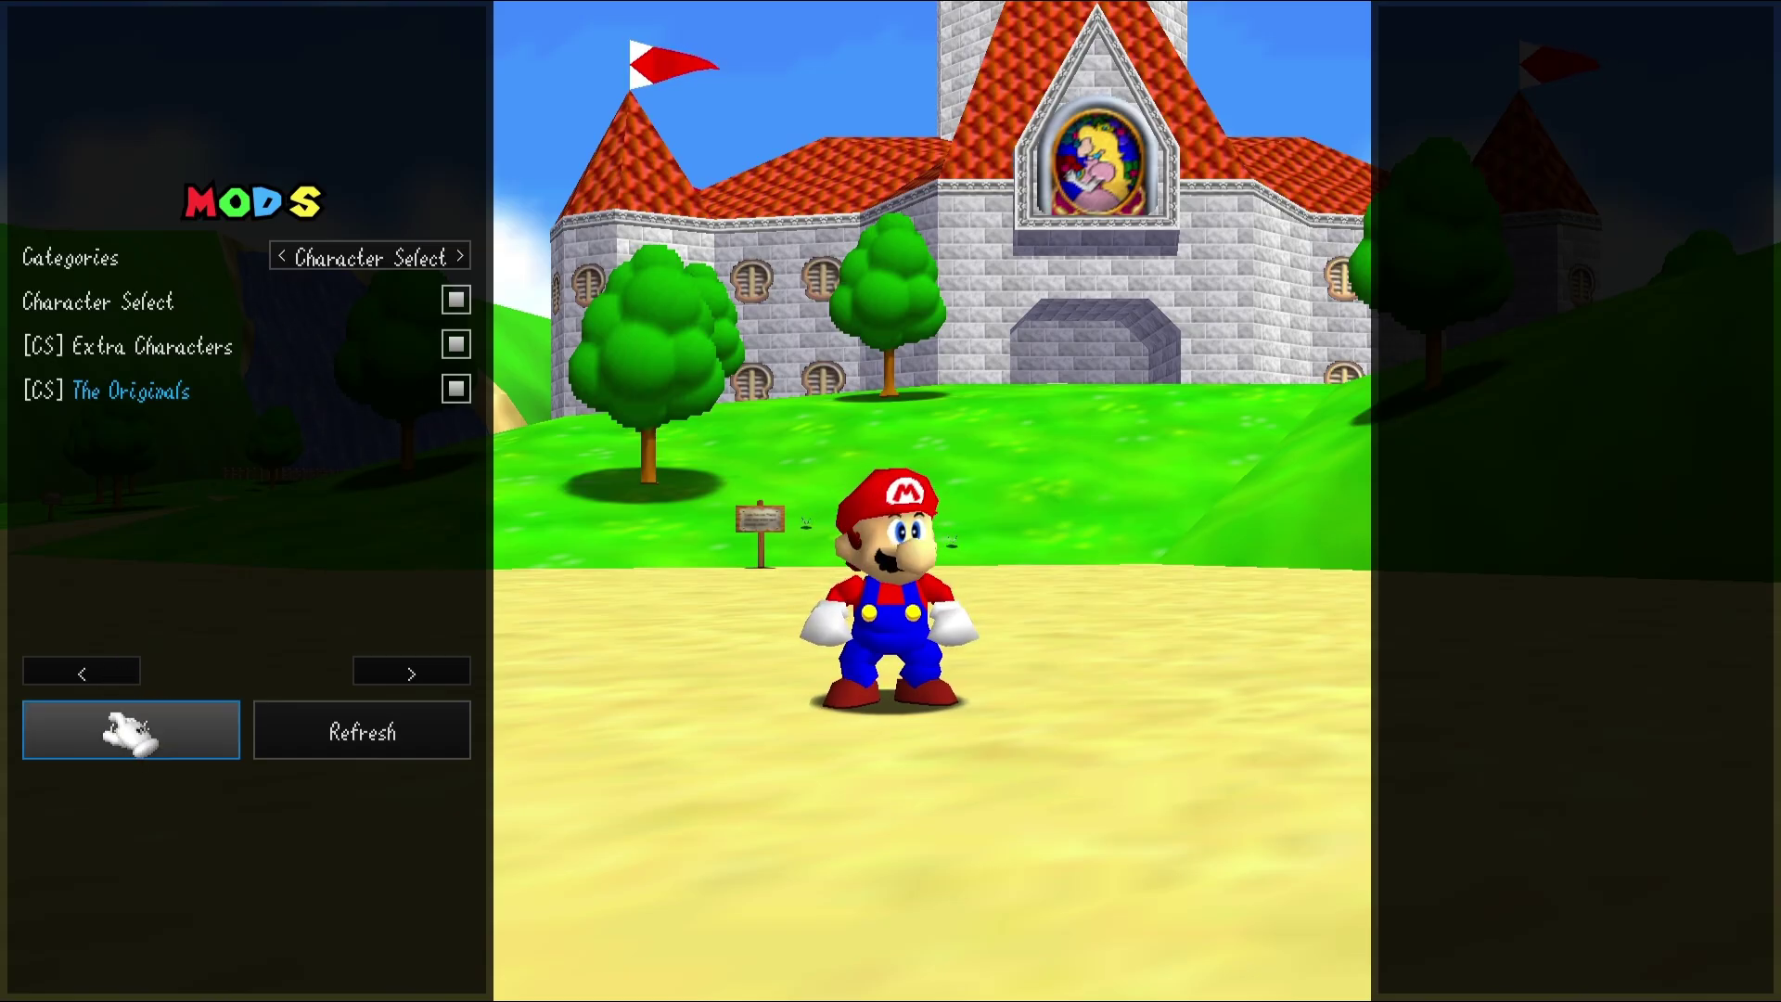
{"action": "left_click", "coordinate": [130, 731]}
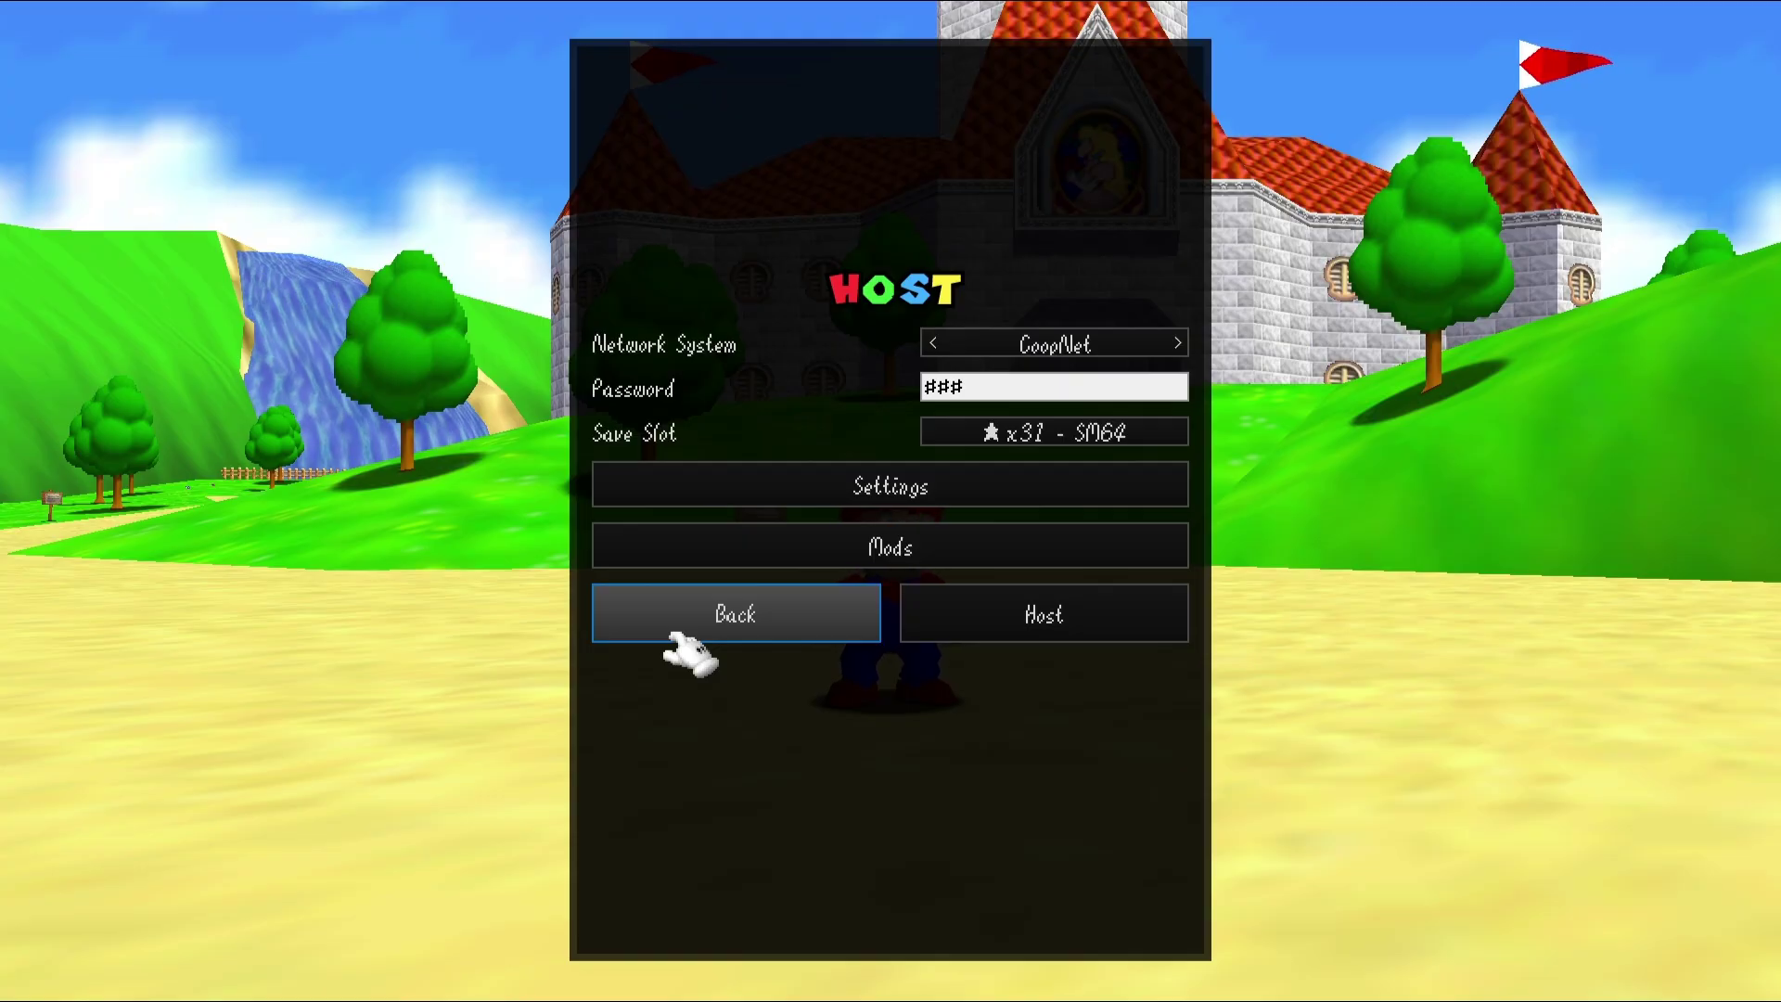
Reopen the host setup from the main menu and set the network system to Direct Connection.
{"action": "left_click", "coordinate": [677, 640]}
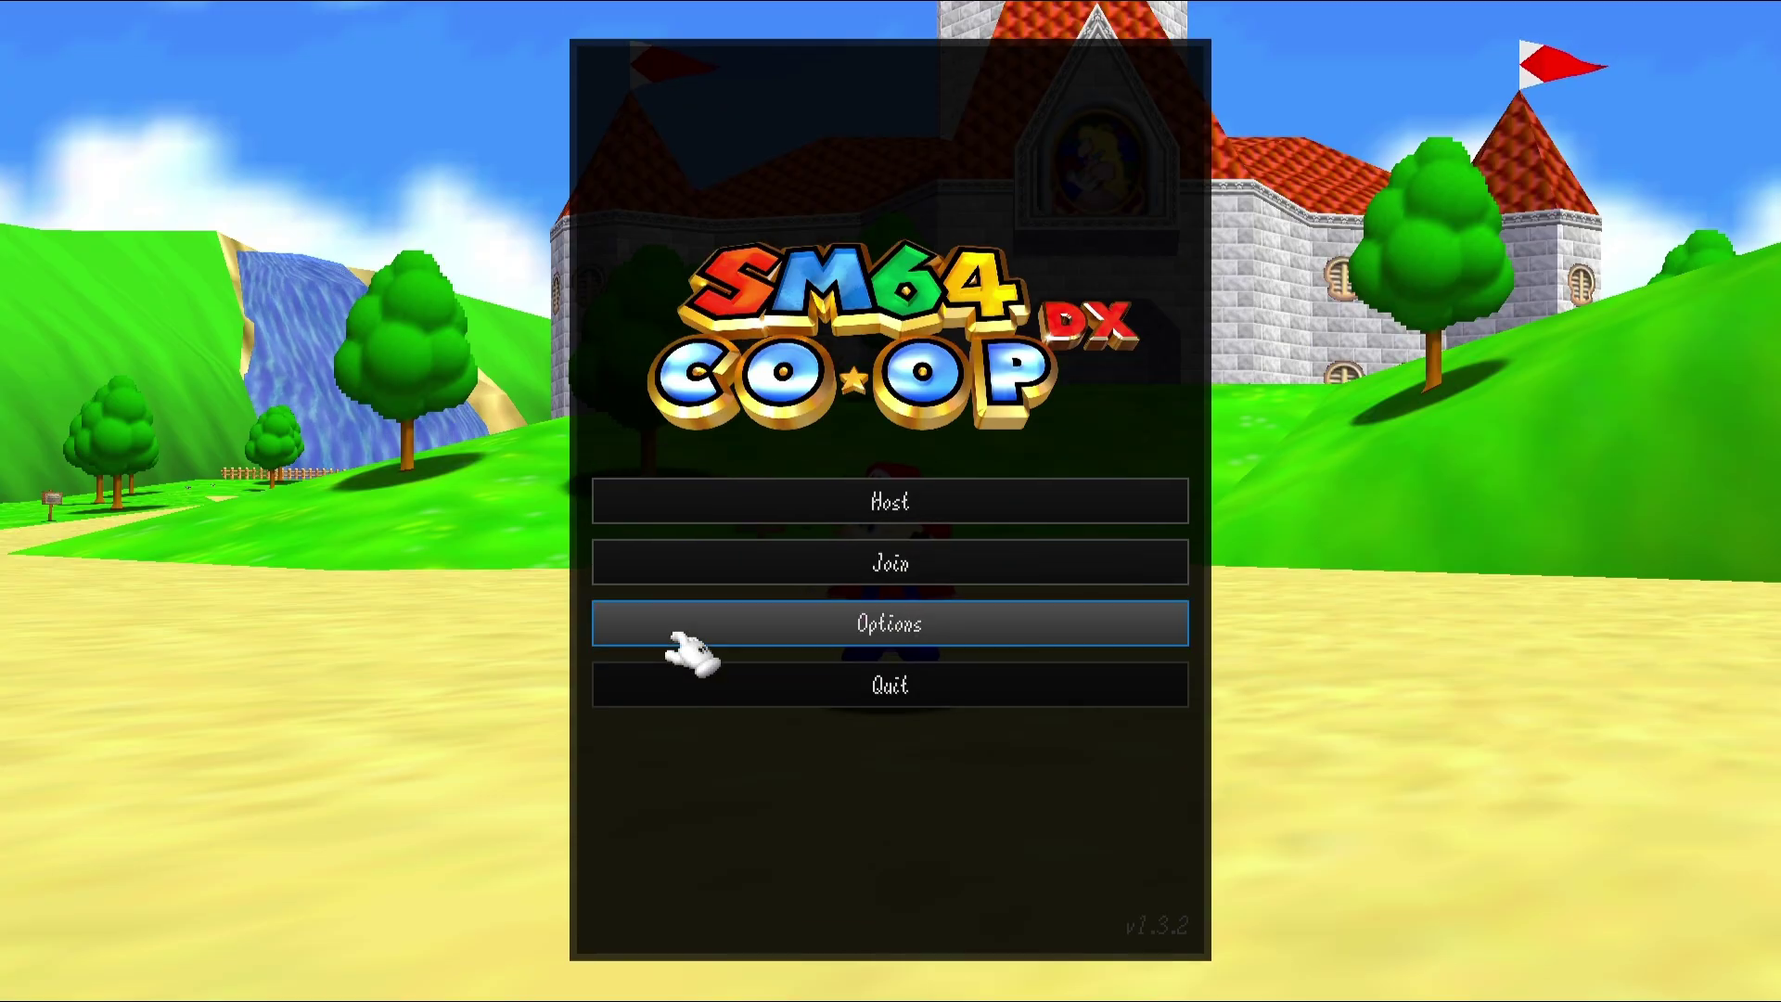
{"action": "left_click", "coordinate": [796, 517]}
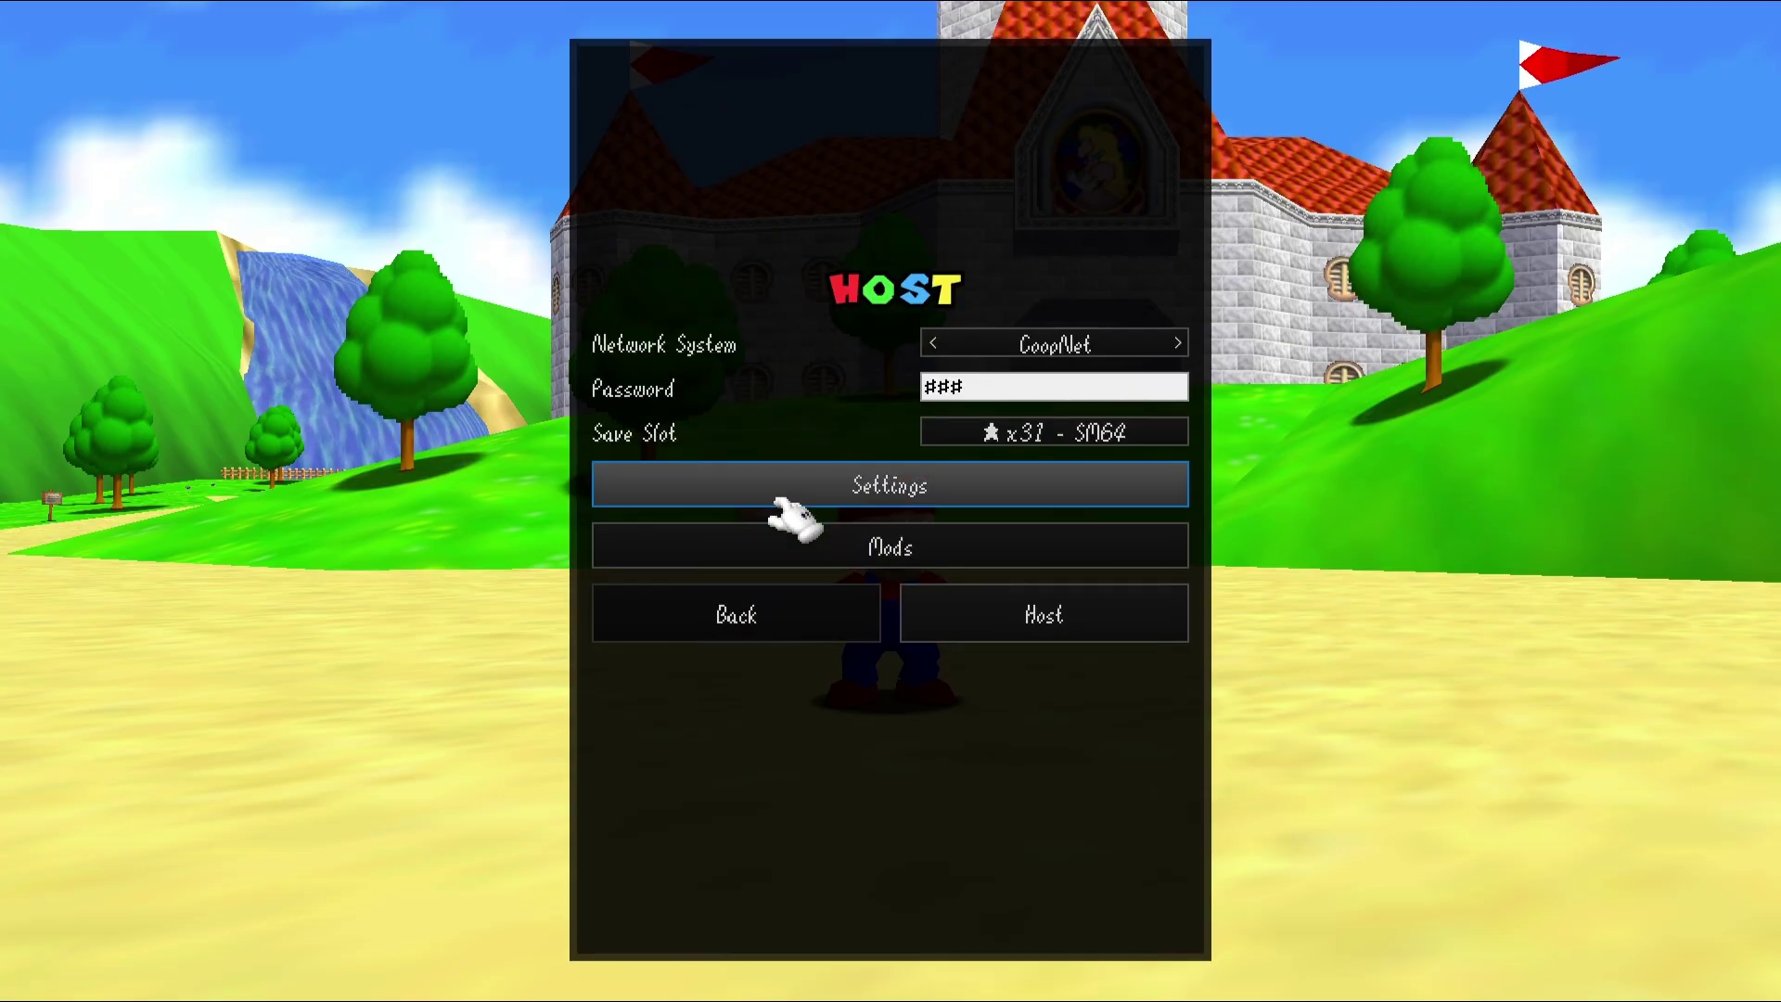
{"action": "left_click", "coordinate": [954, 348]}
{"action": "left_click", "coordinate": [986, 349]}
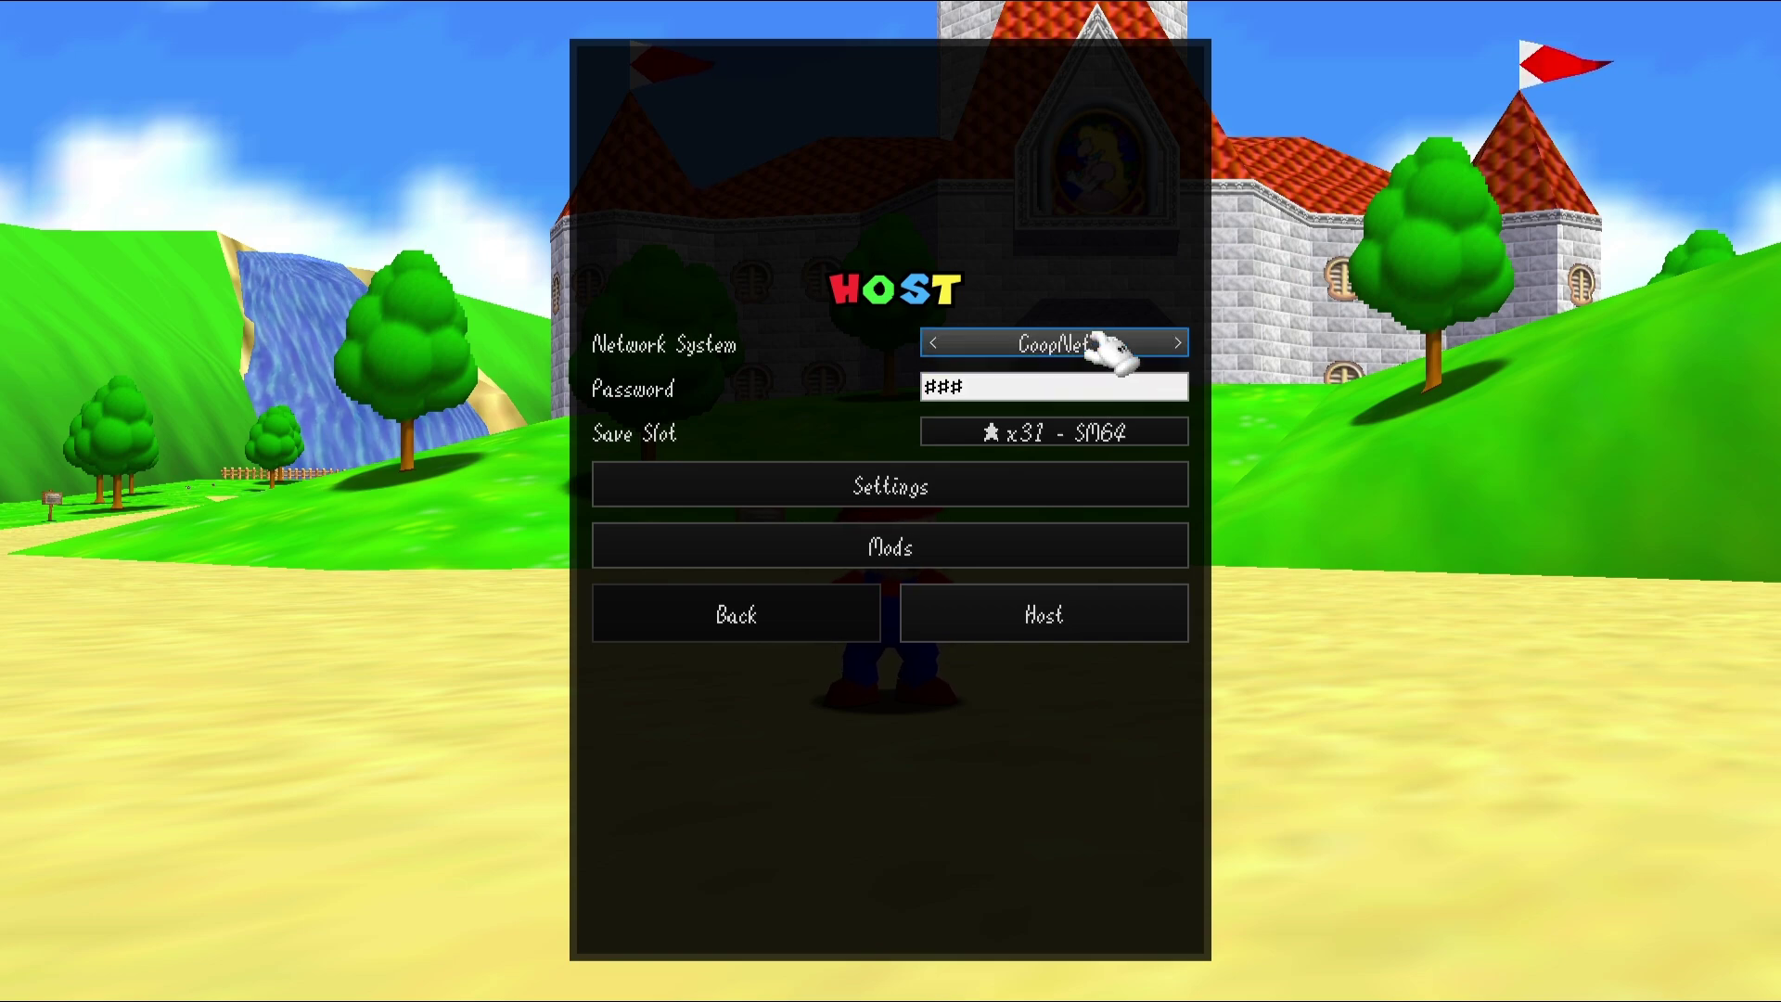
{"action": "left_click", "coordinate": [1113, 348]}
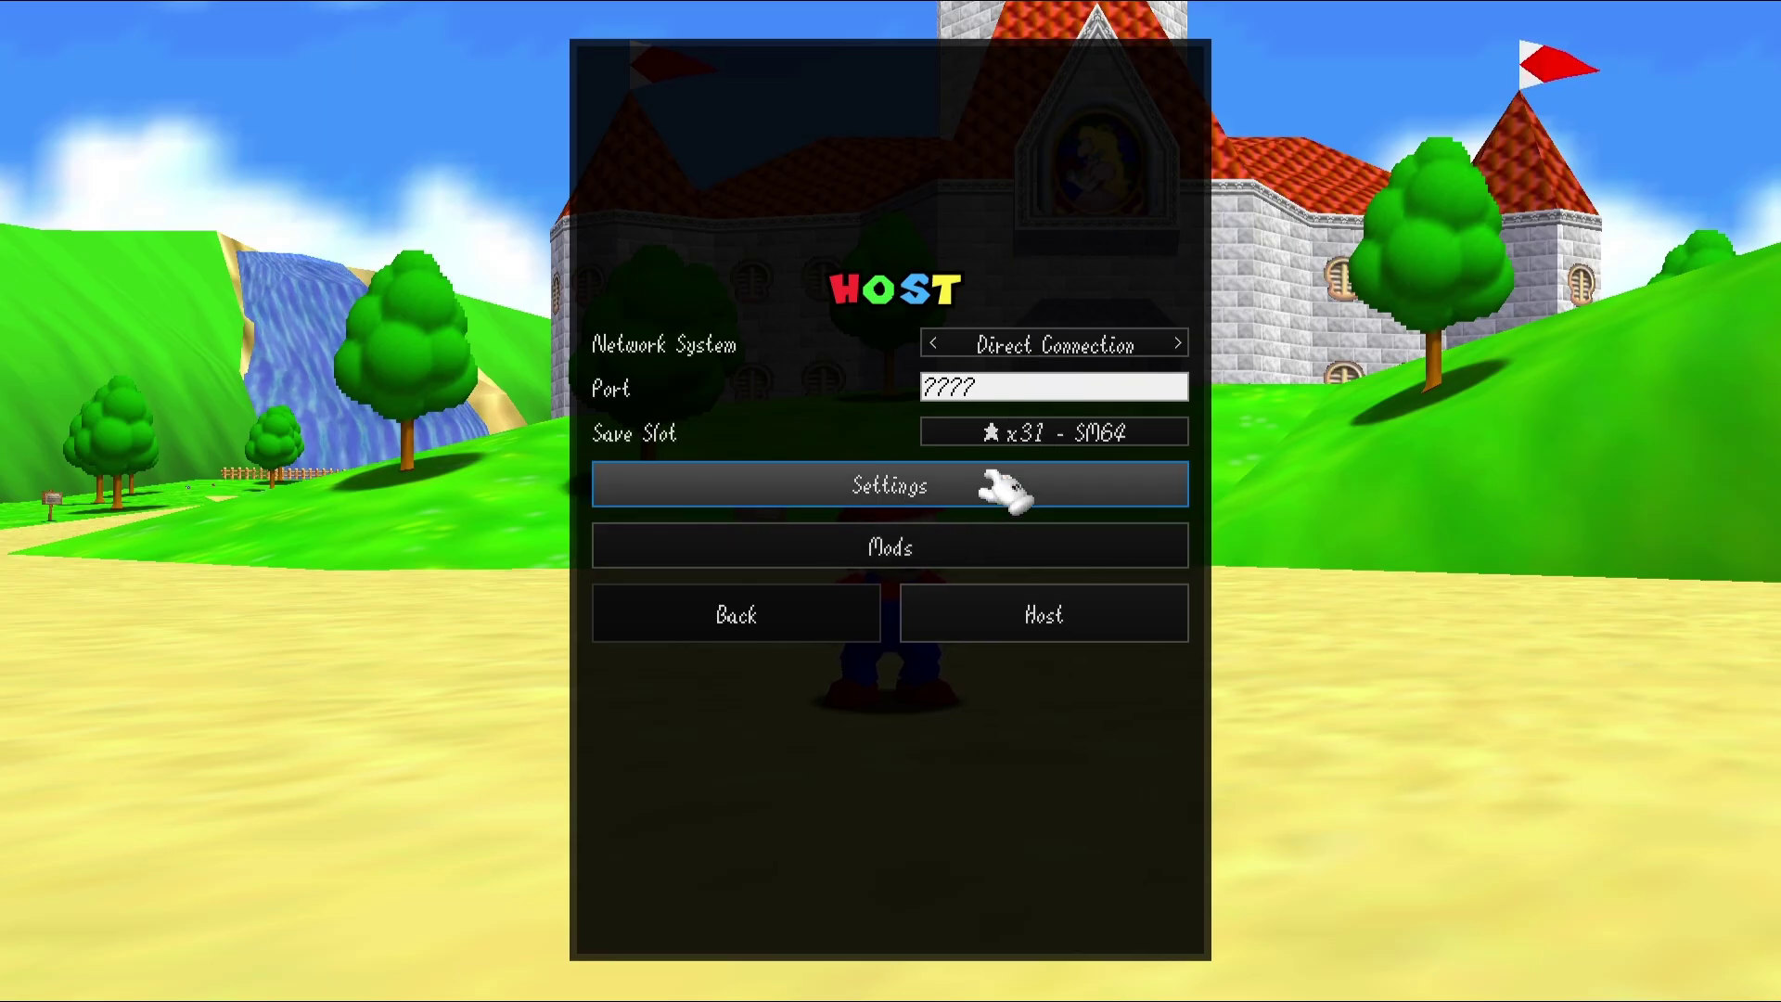
Review the host settings for player interaction, PvP mode and amount of players, and open the mods list.
{"action": "left_click", "coordinate": [1004, 489]}
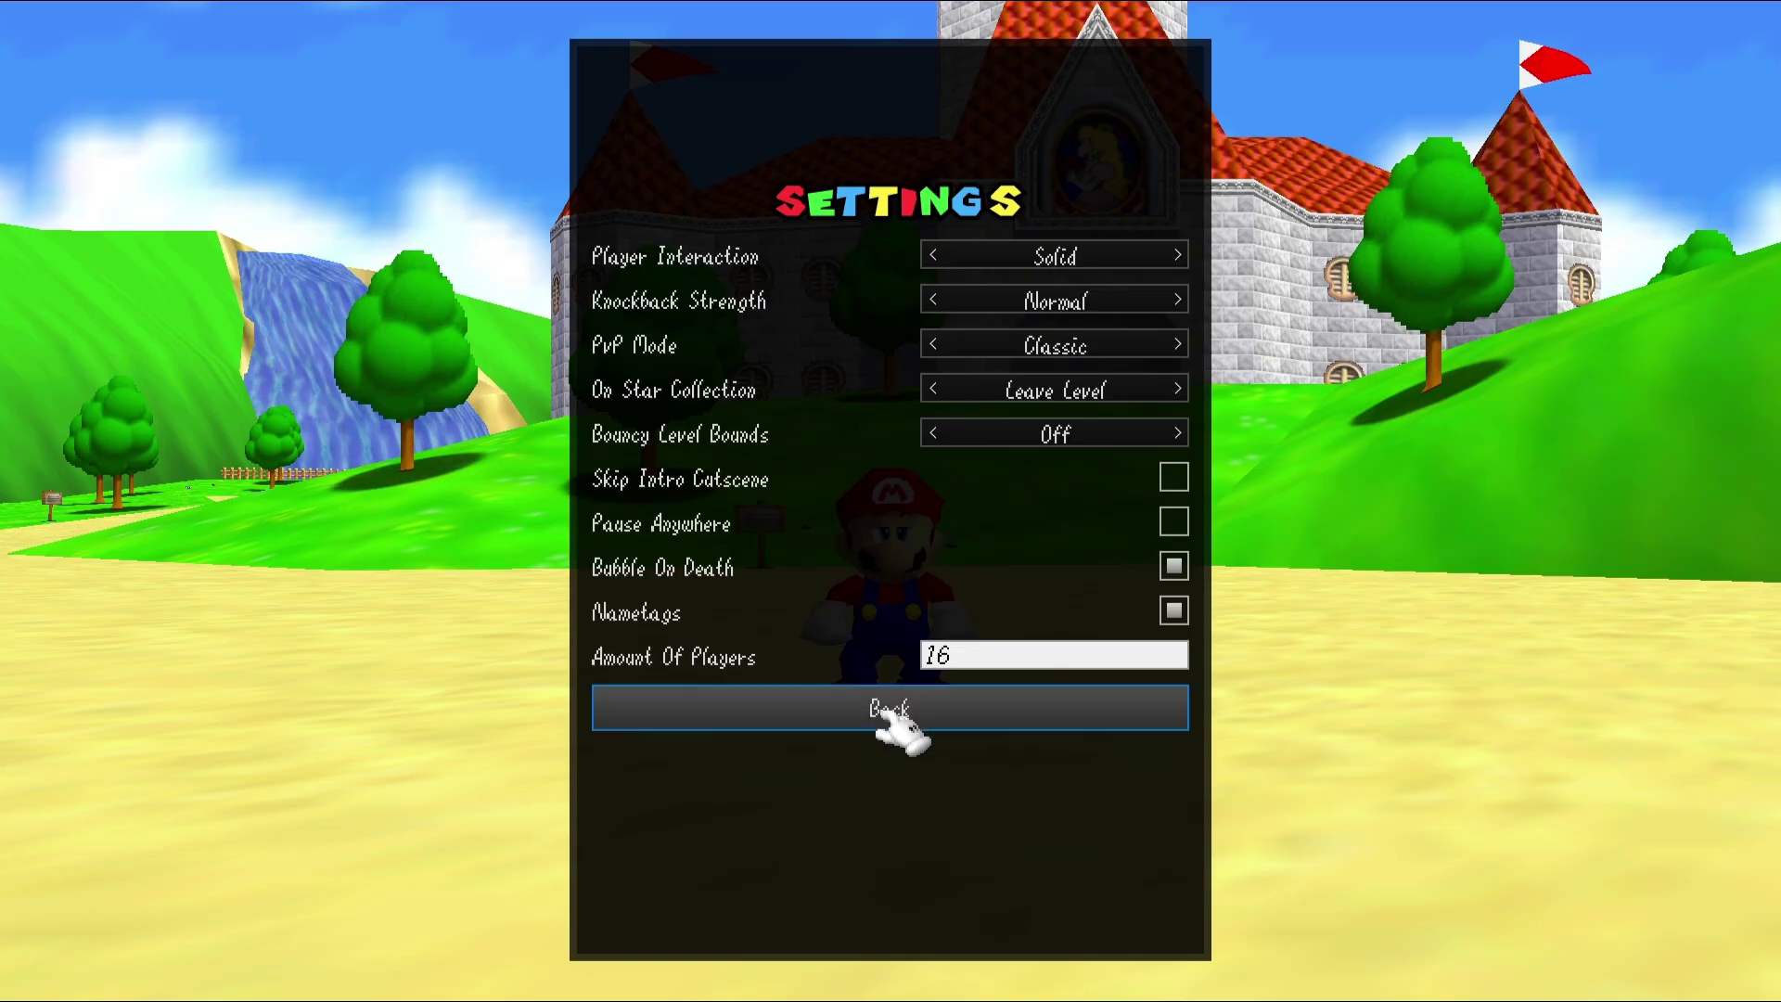
{"action": "left_click", "coordinate": [888, 712]}
{"action": "left_click", "coordinate": [892, 554]}
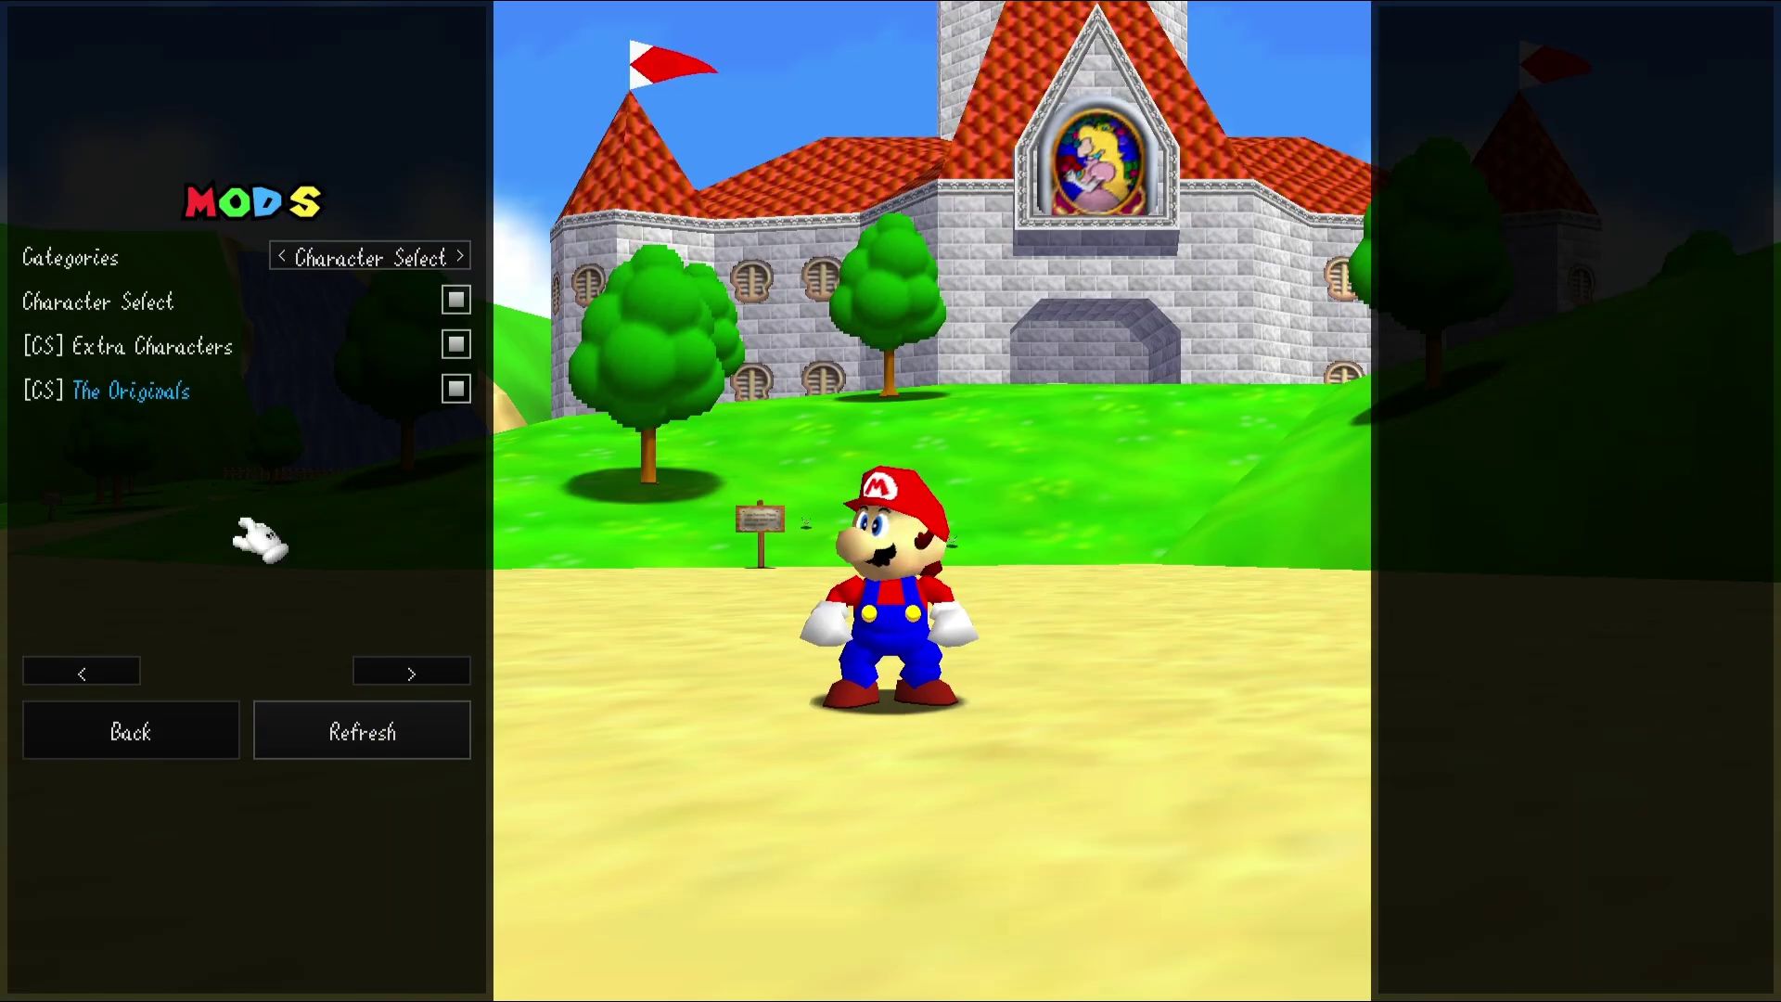
Return to the host setup and host the game over Direct Connection, accepting the port-forwarding notice.
{"action": "left_click", "coordinate": [107, 741]}
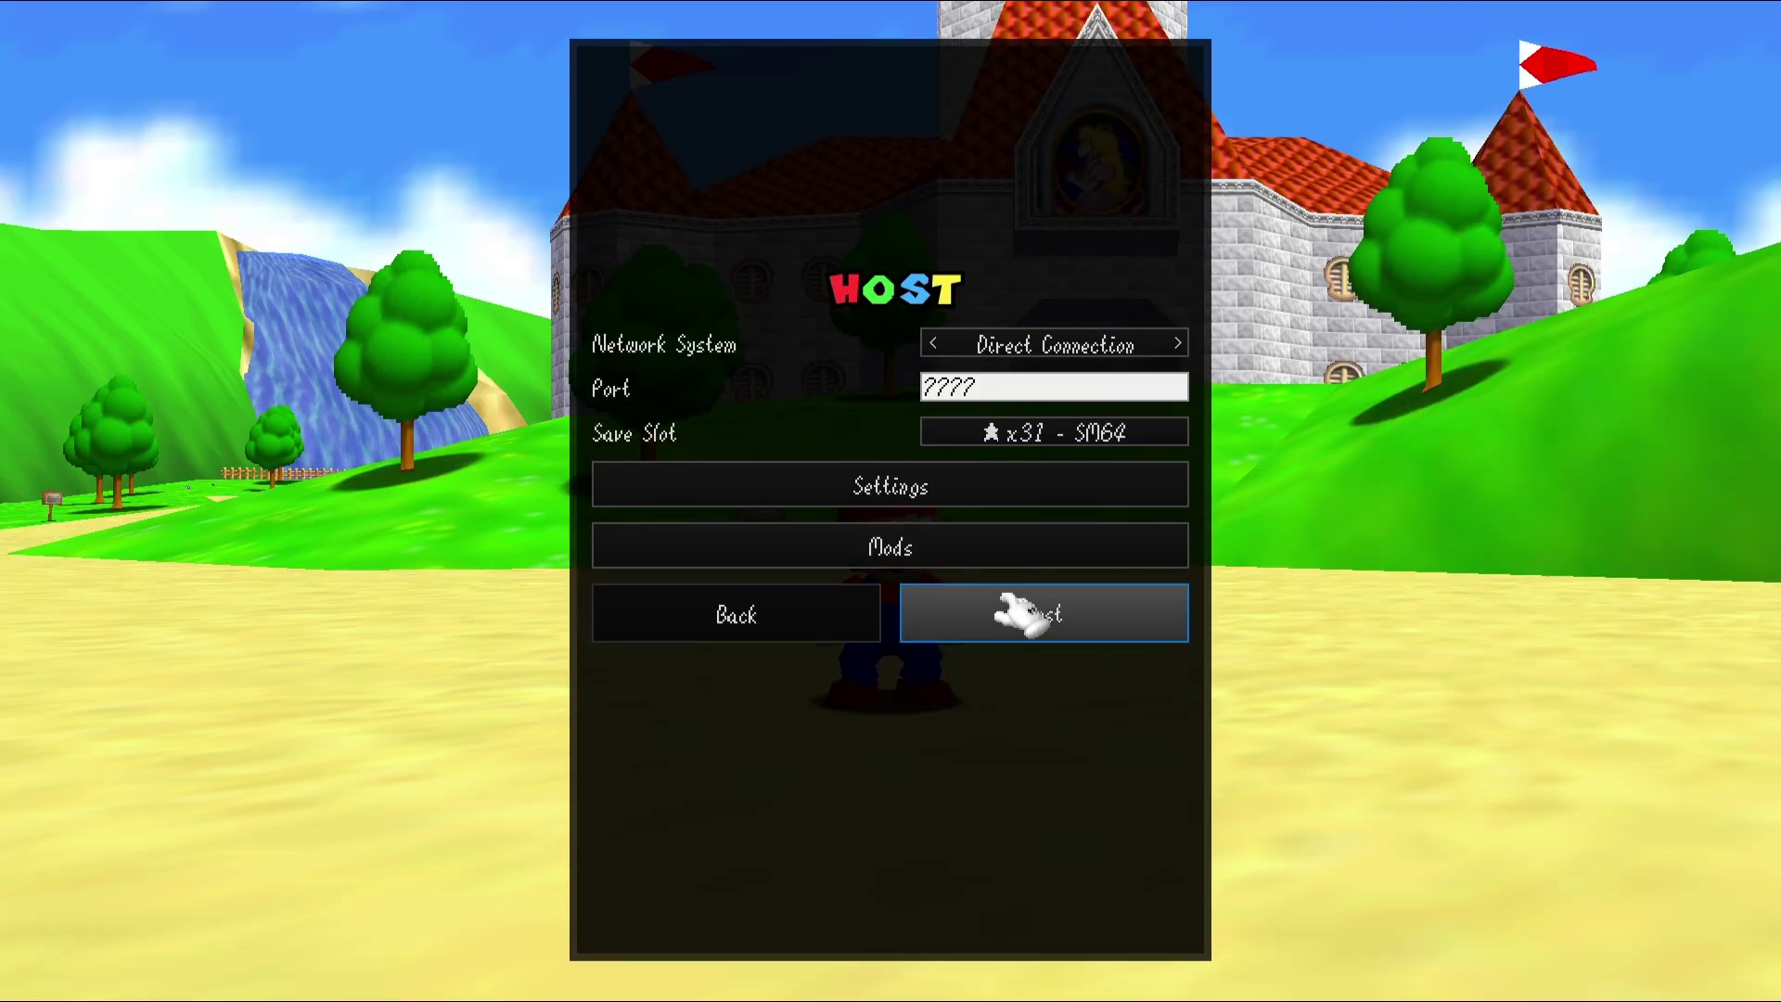
{"action": "left_click", "coordinate": [1022, 613]}
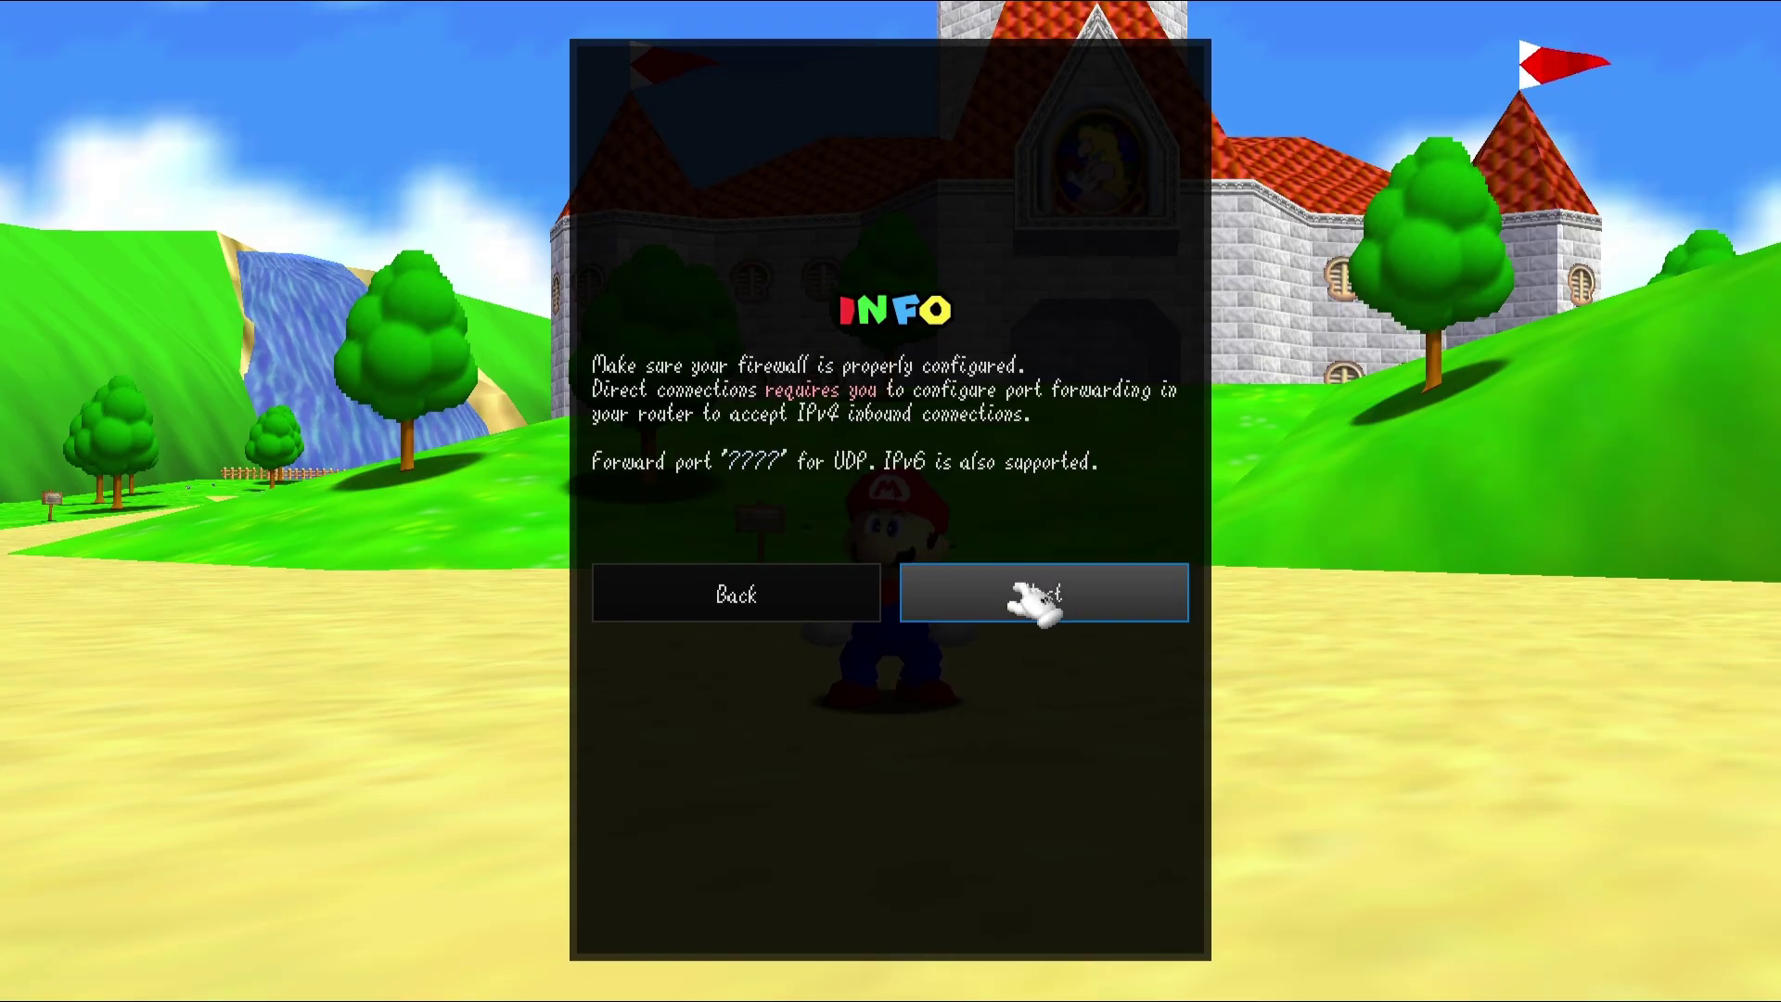
{"action": "left_click", "coordinate": [1035, 604]}
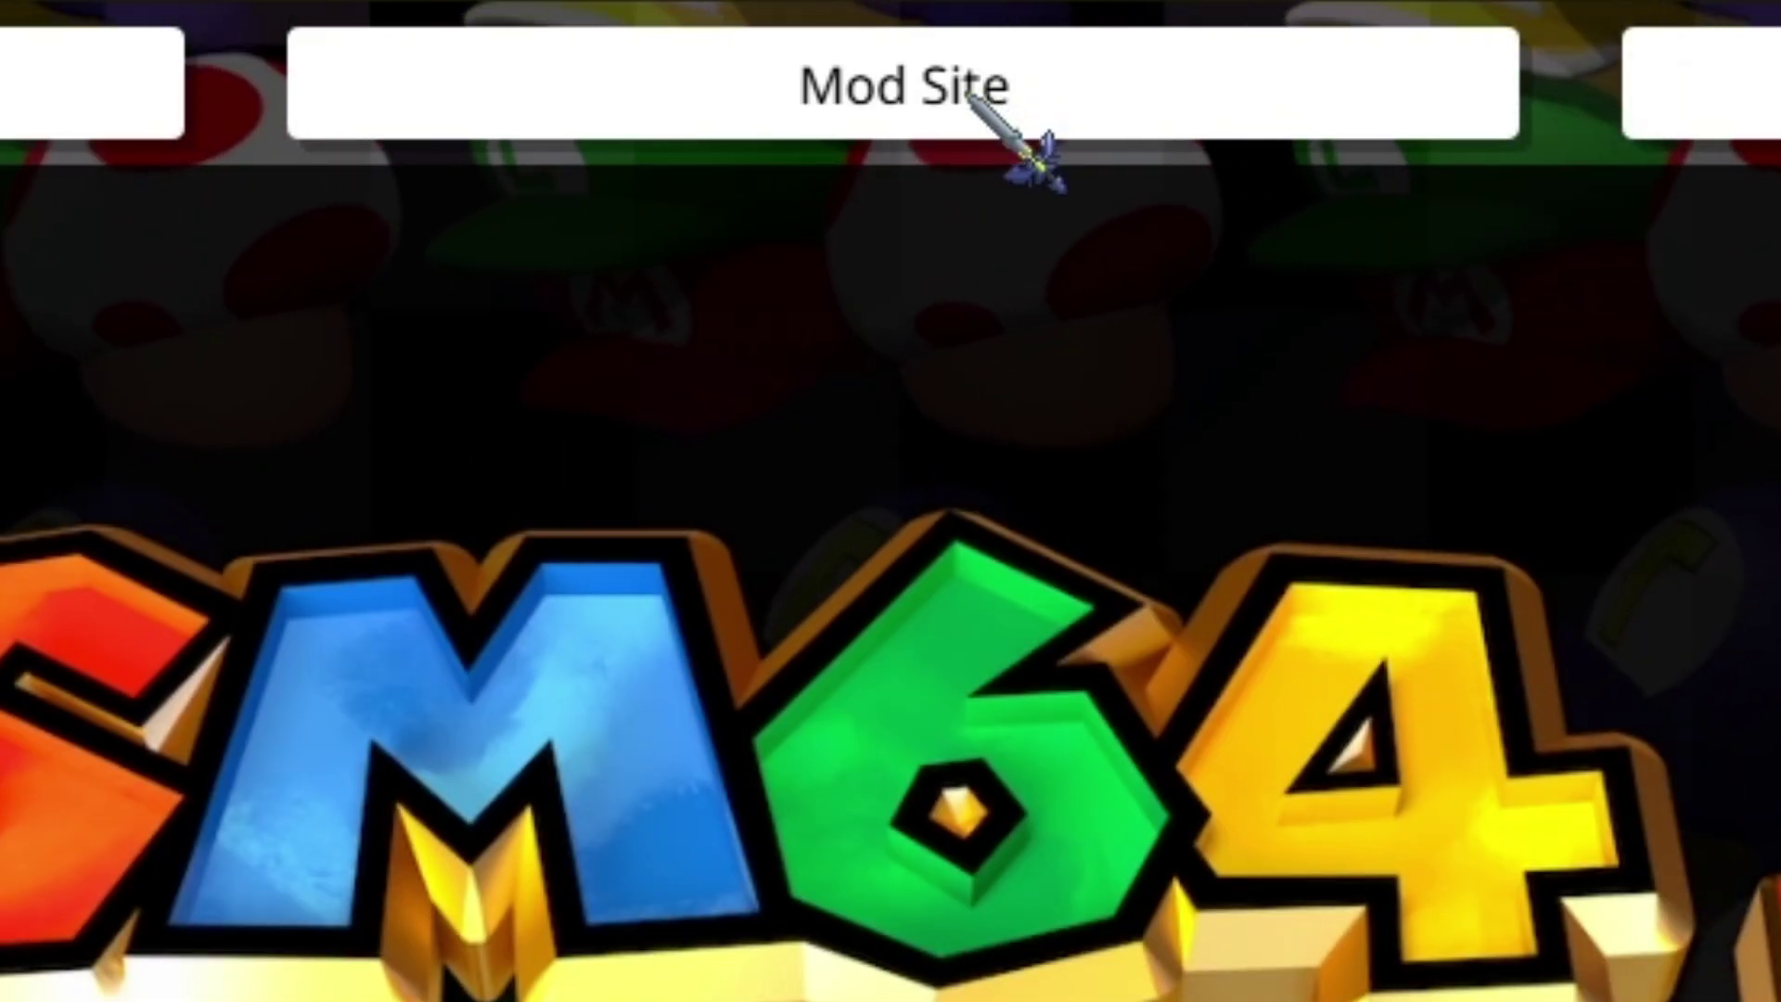
Switch to the browser, open the mod site from the SM64 Coop DX website and show its Rom Hacks category.
{"action": "left_click", "coordinate": [969, 92]}
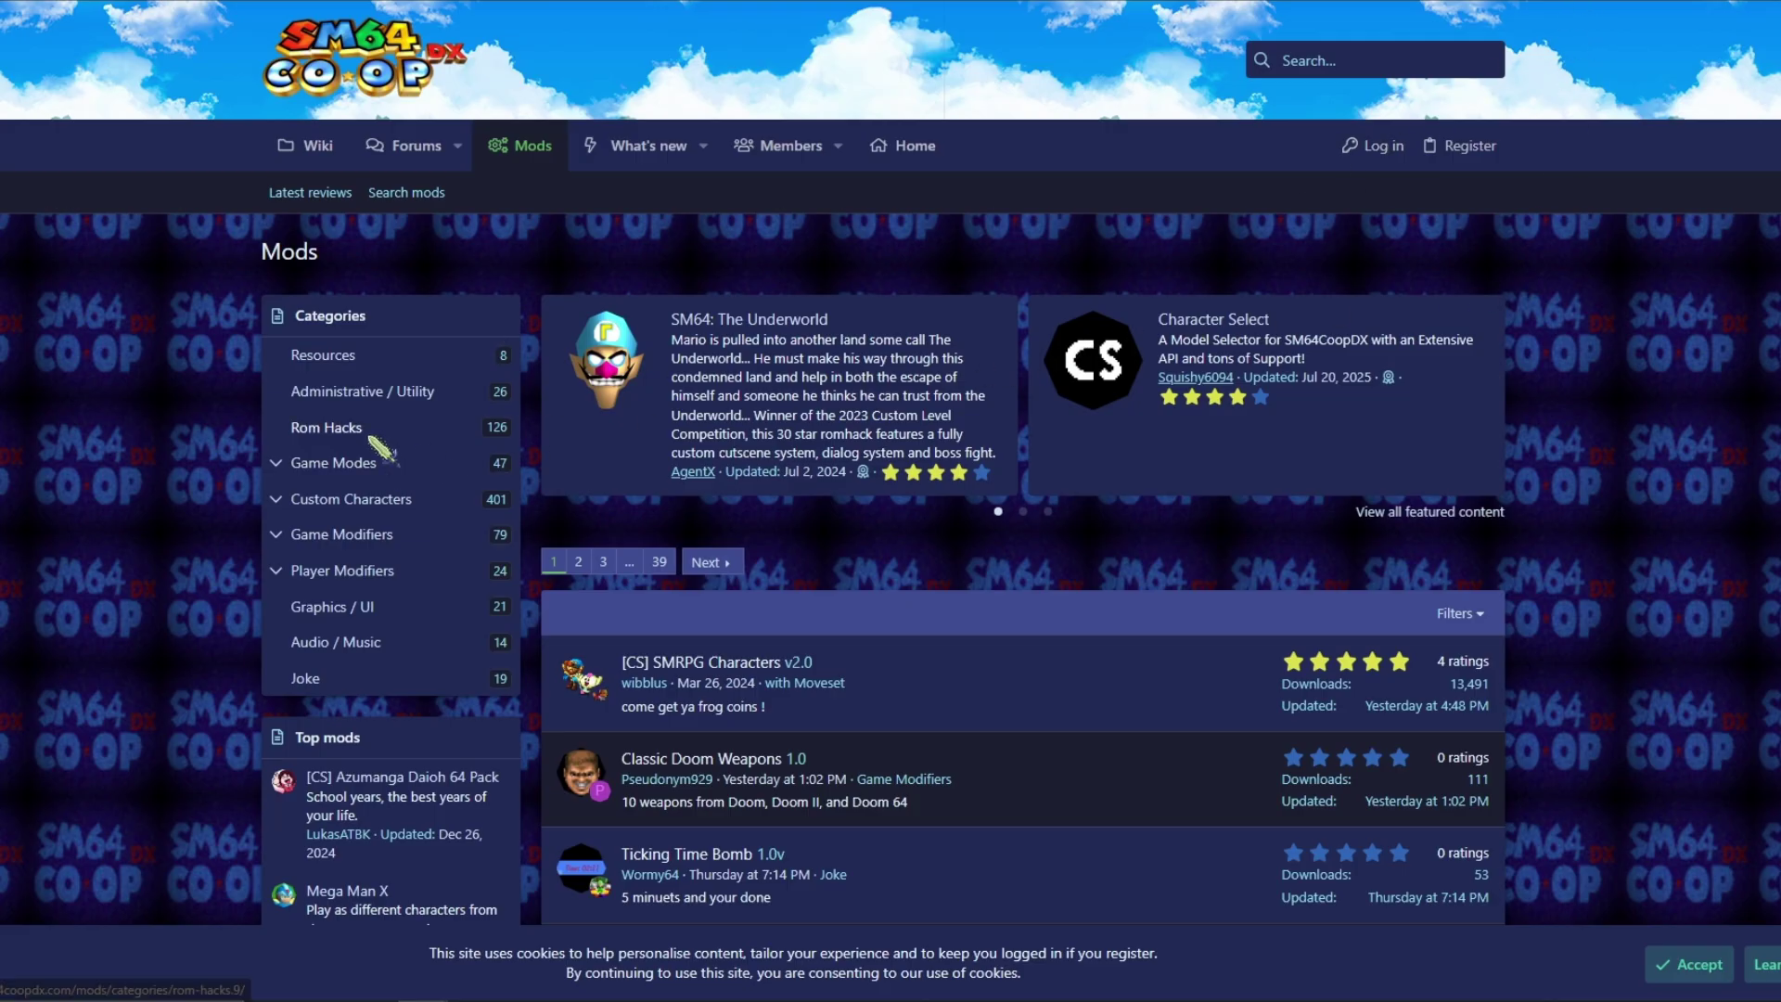
{"action": "scroll", "coordinate": [158, 471], "scroll_direction": "down", "scroll_amount": 1}
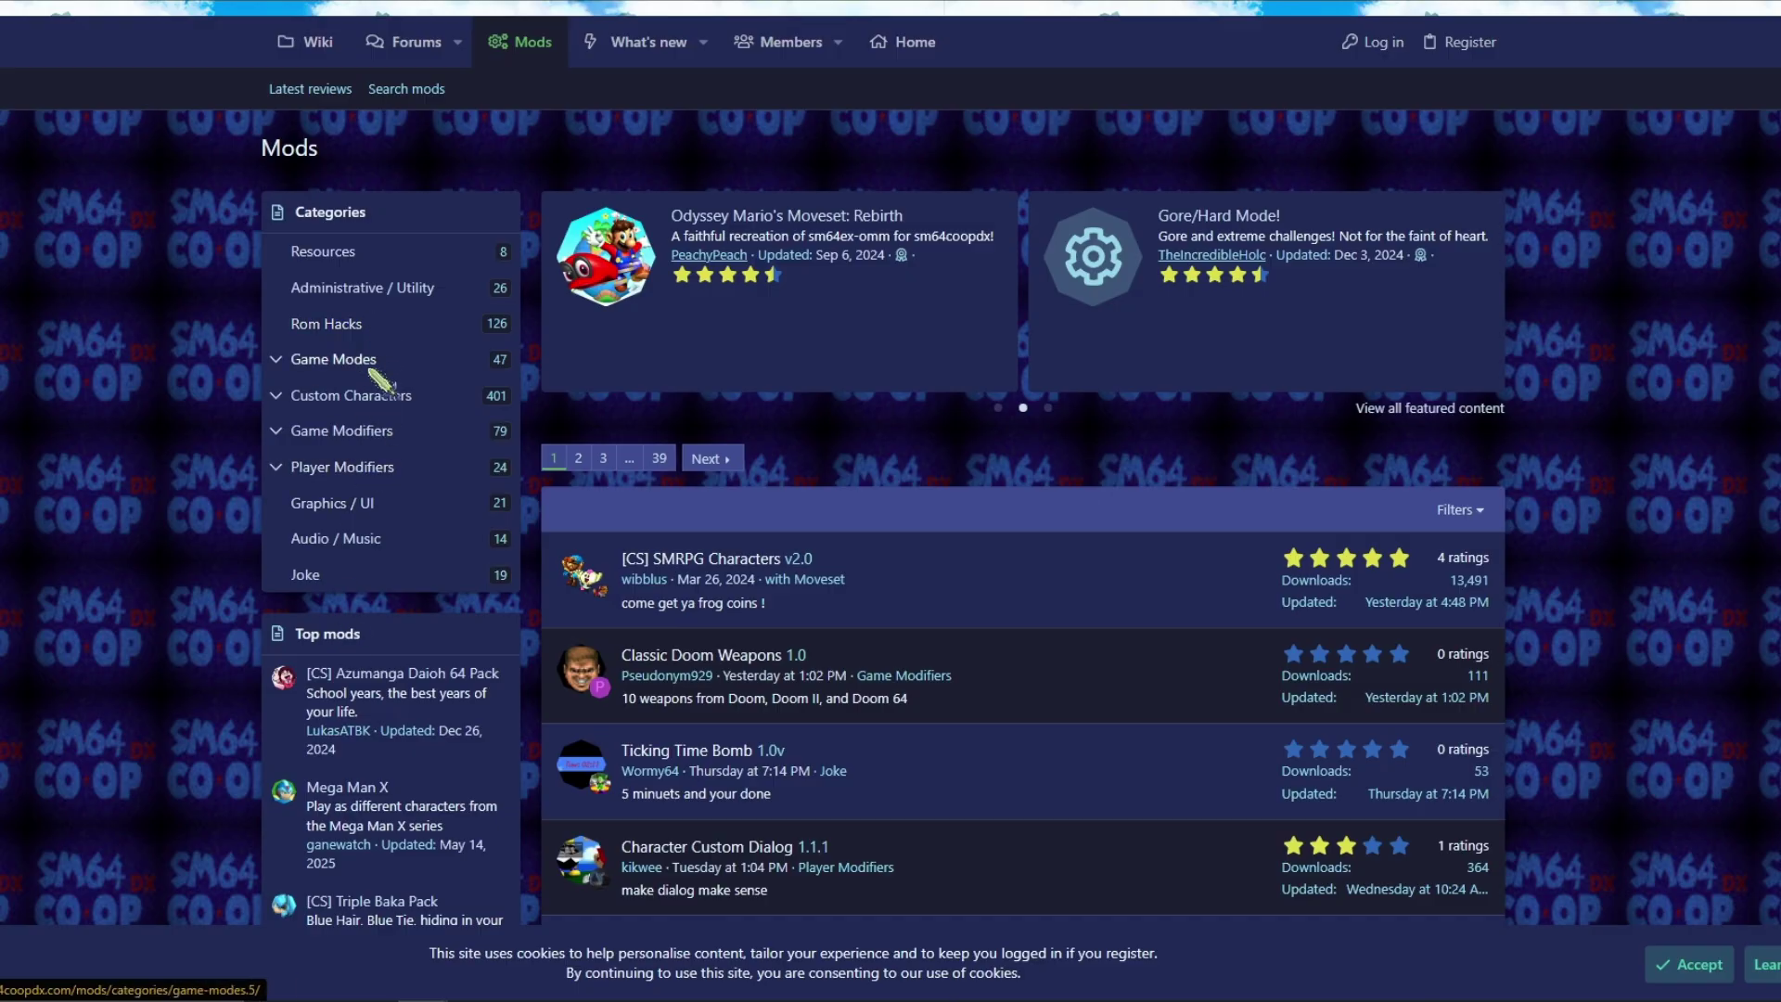
{"action": "left_click", "coordinate": [361, 333]}
Look through the available rom hacks on the first page of the Rom Hacks category.
{"action": "scroll", "coordinate": [732, 732], "scroll_direction": "down", "scroll_amount": 3}
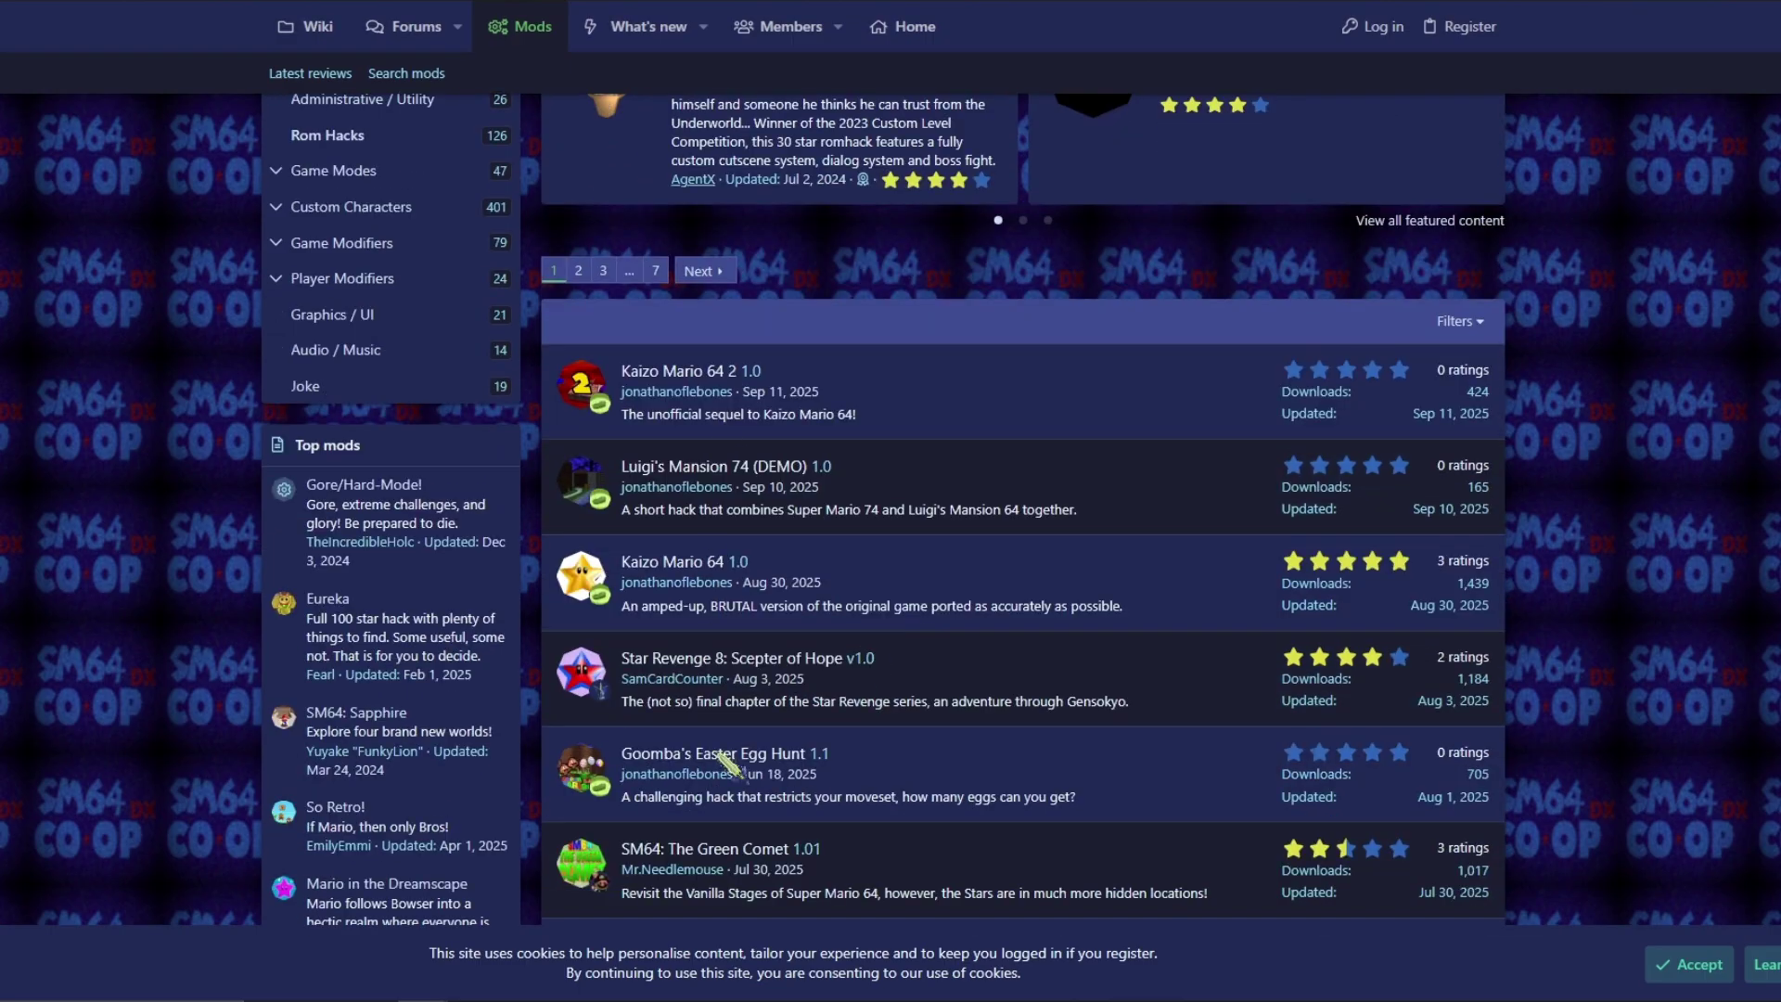
{"action": "scroll", "coordinate": [844, 607], "scroll_direction": "up", "scroll_amount": 1}
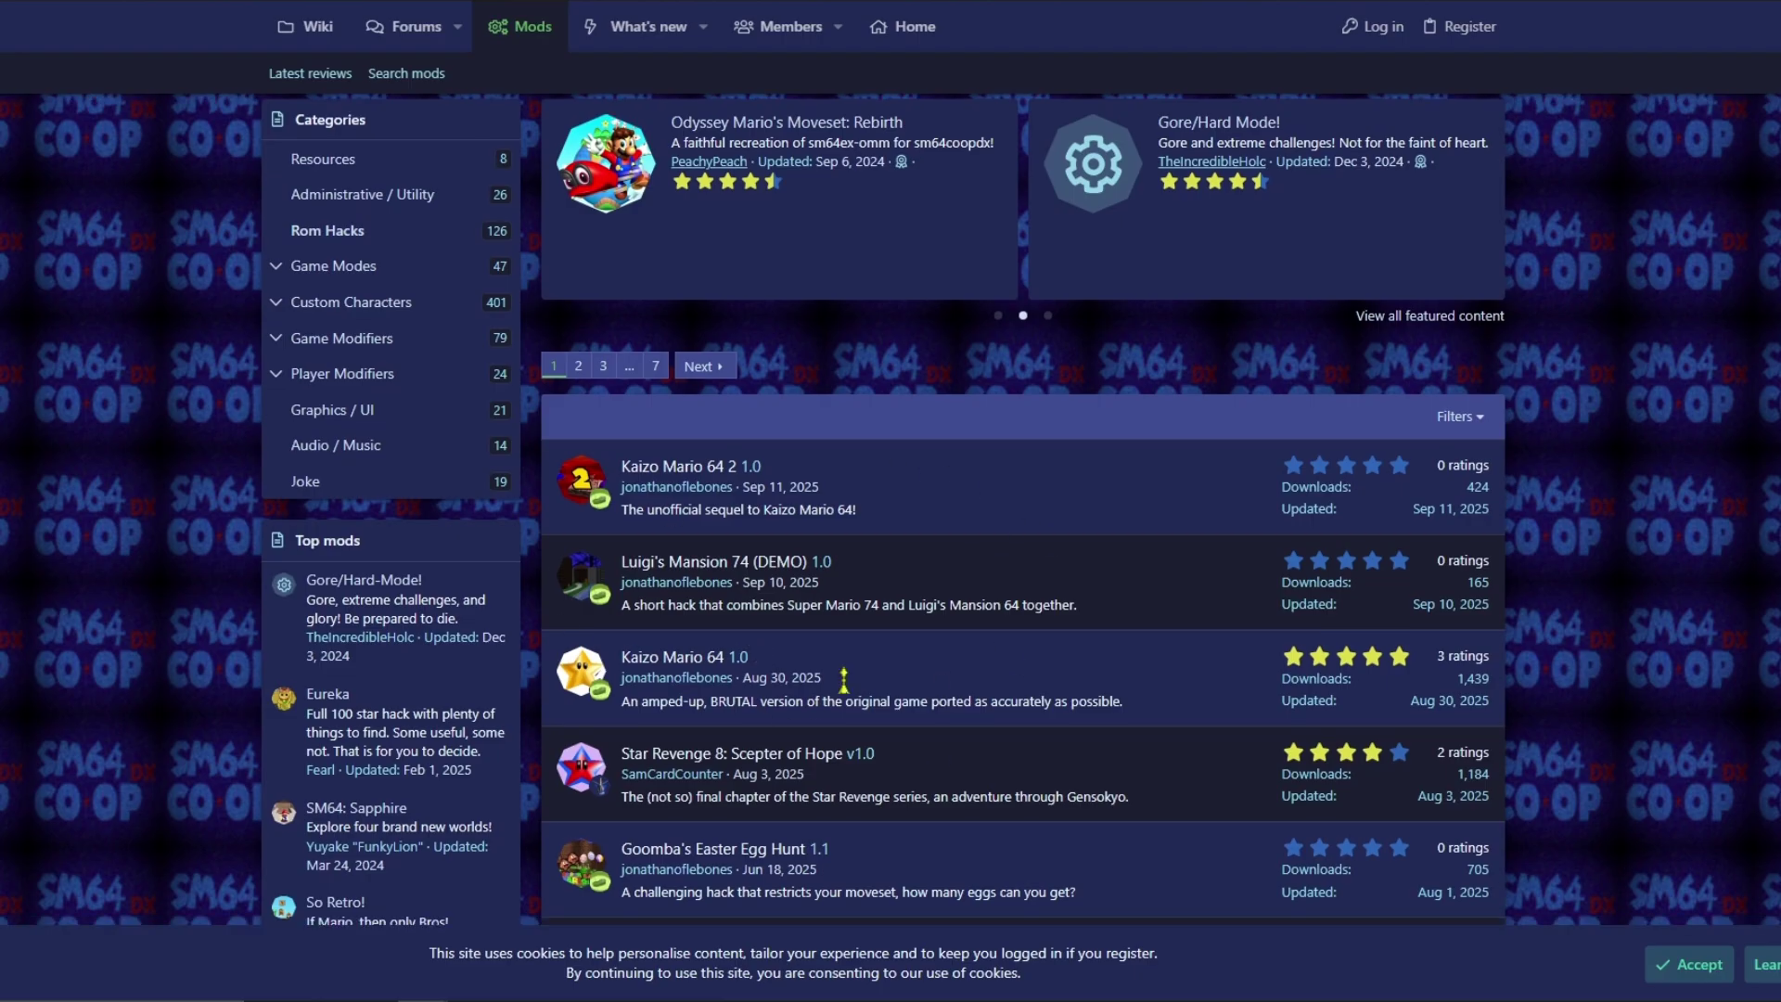
{"action": "scroll", "coordinate": [983, 691], "scroll_direction": "down", "scroll_amount": 2}
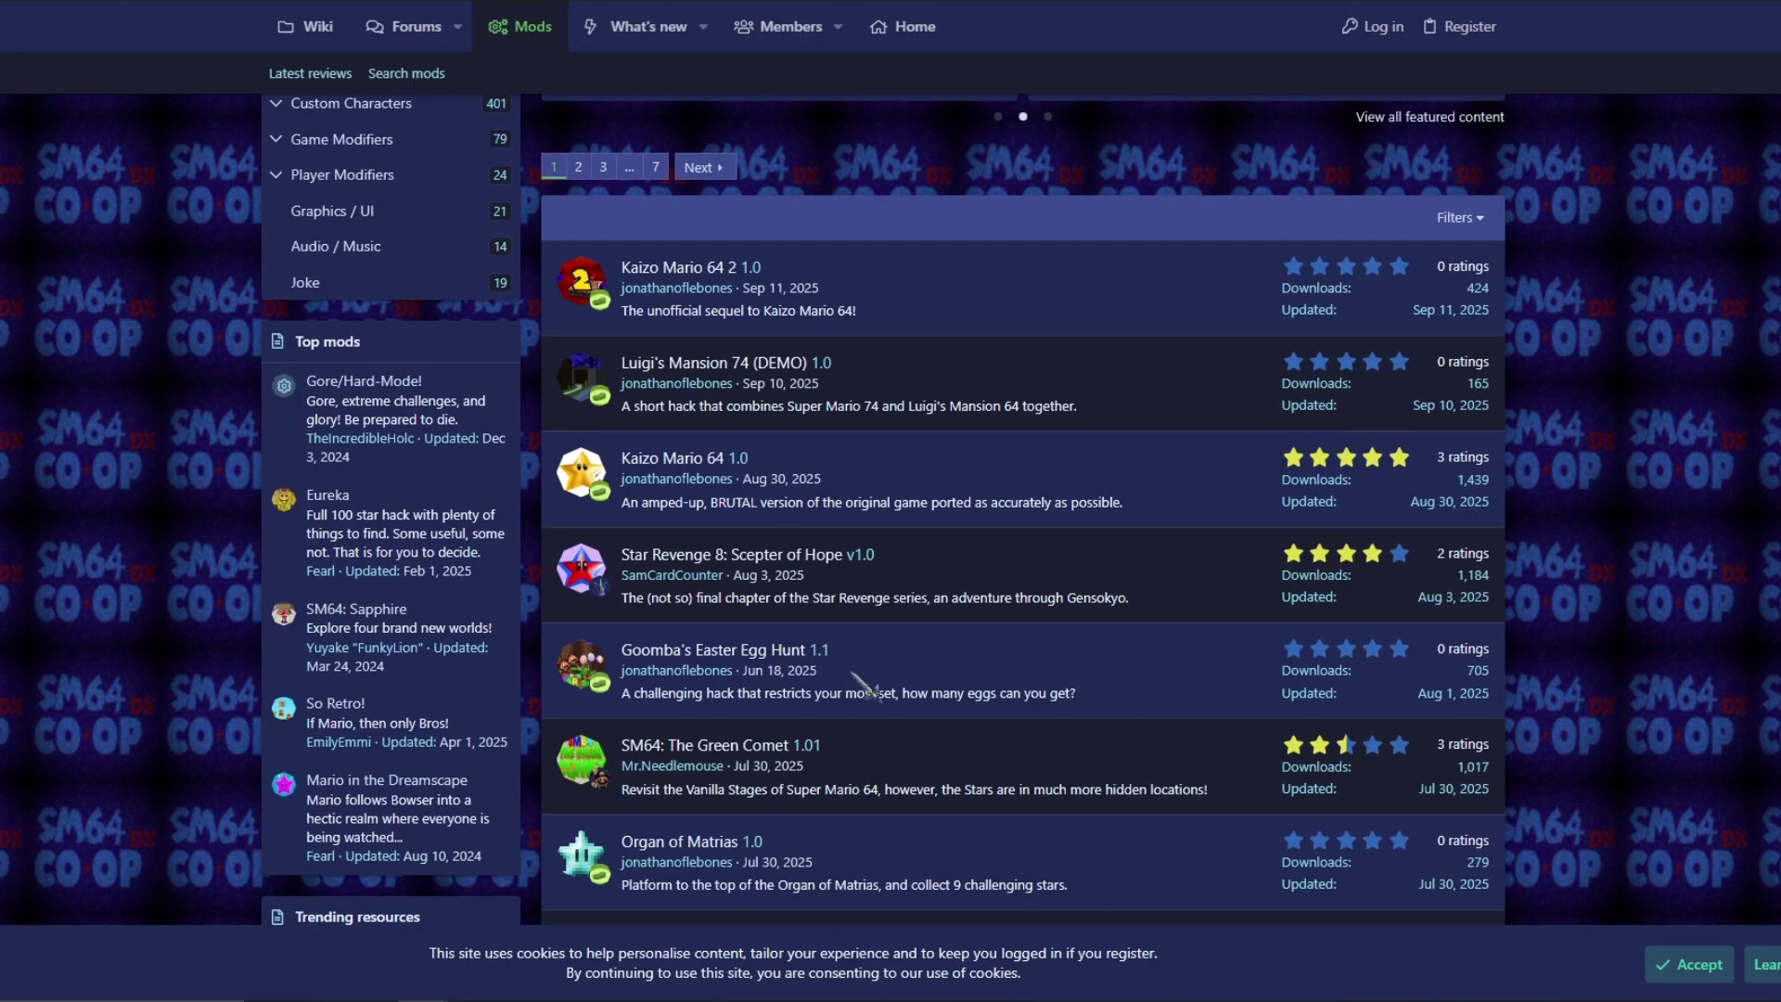
{"action": "scroll", "coordinate": [863, 686], "scroll_direction": "down", "scroll_amount": 2}
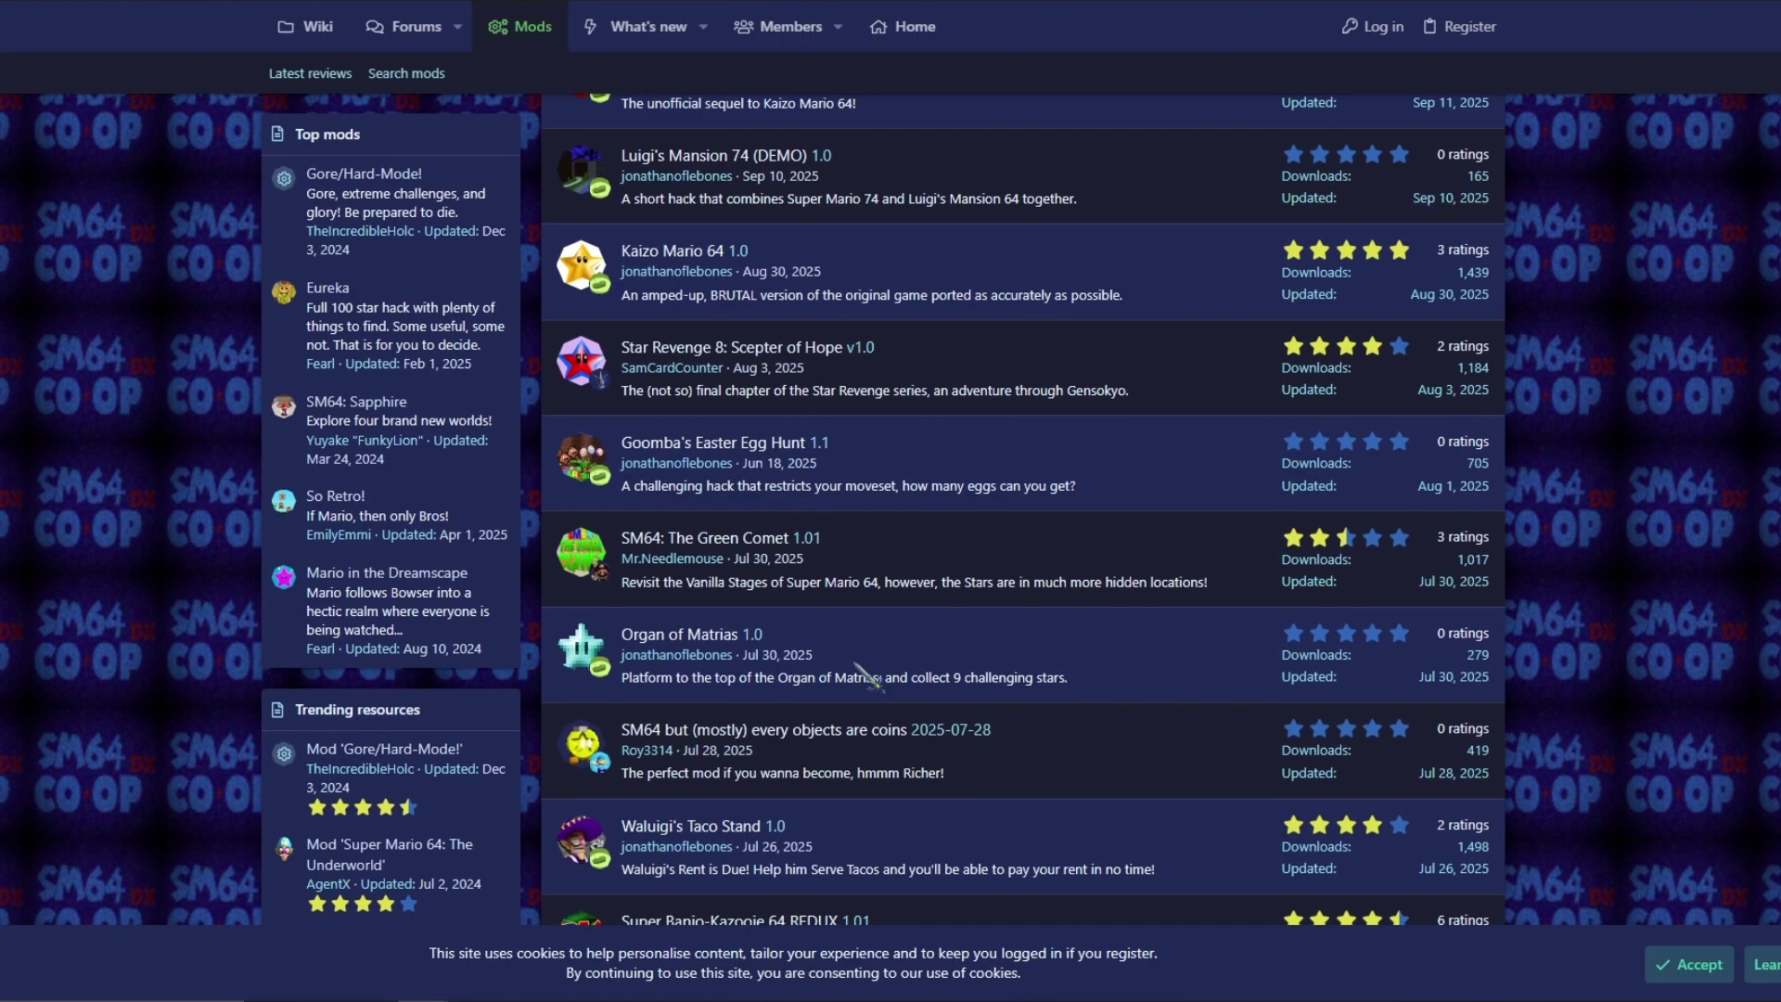
{"action": "scroll", "coordinate": [867, 682], "scroll_direction": "down", "scroll_amount": 2}
{"action": "scroll", "coordinate": [888, 707], "scroll_direction": "down", "scroll_amount": 4}
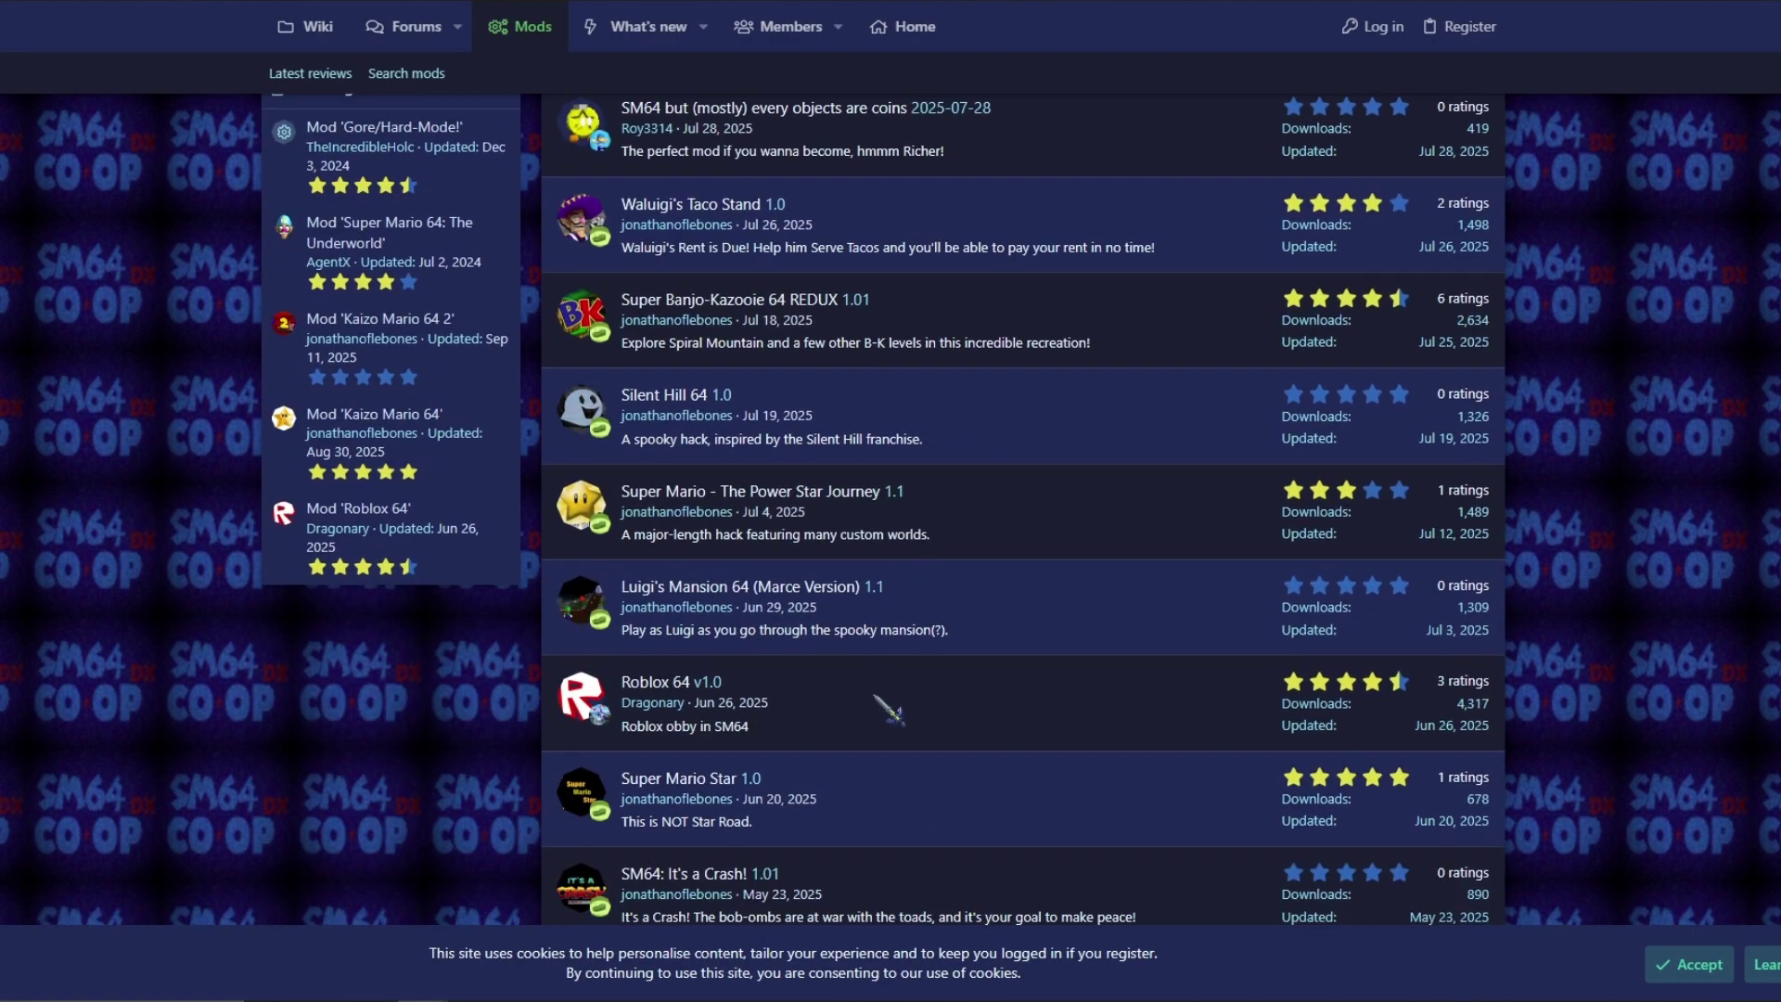
{"action": "scroll", "coordinate": [887, 710], "scroll_direction": "up", "scroll_amount": 12}
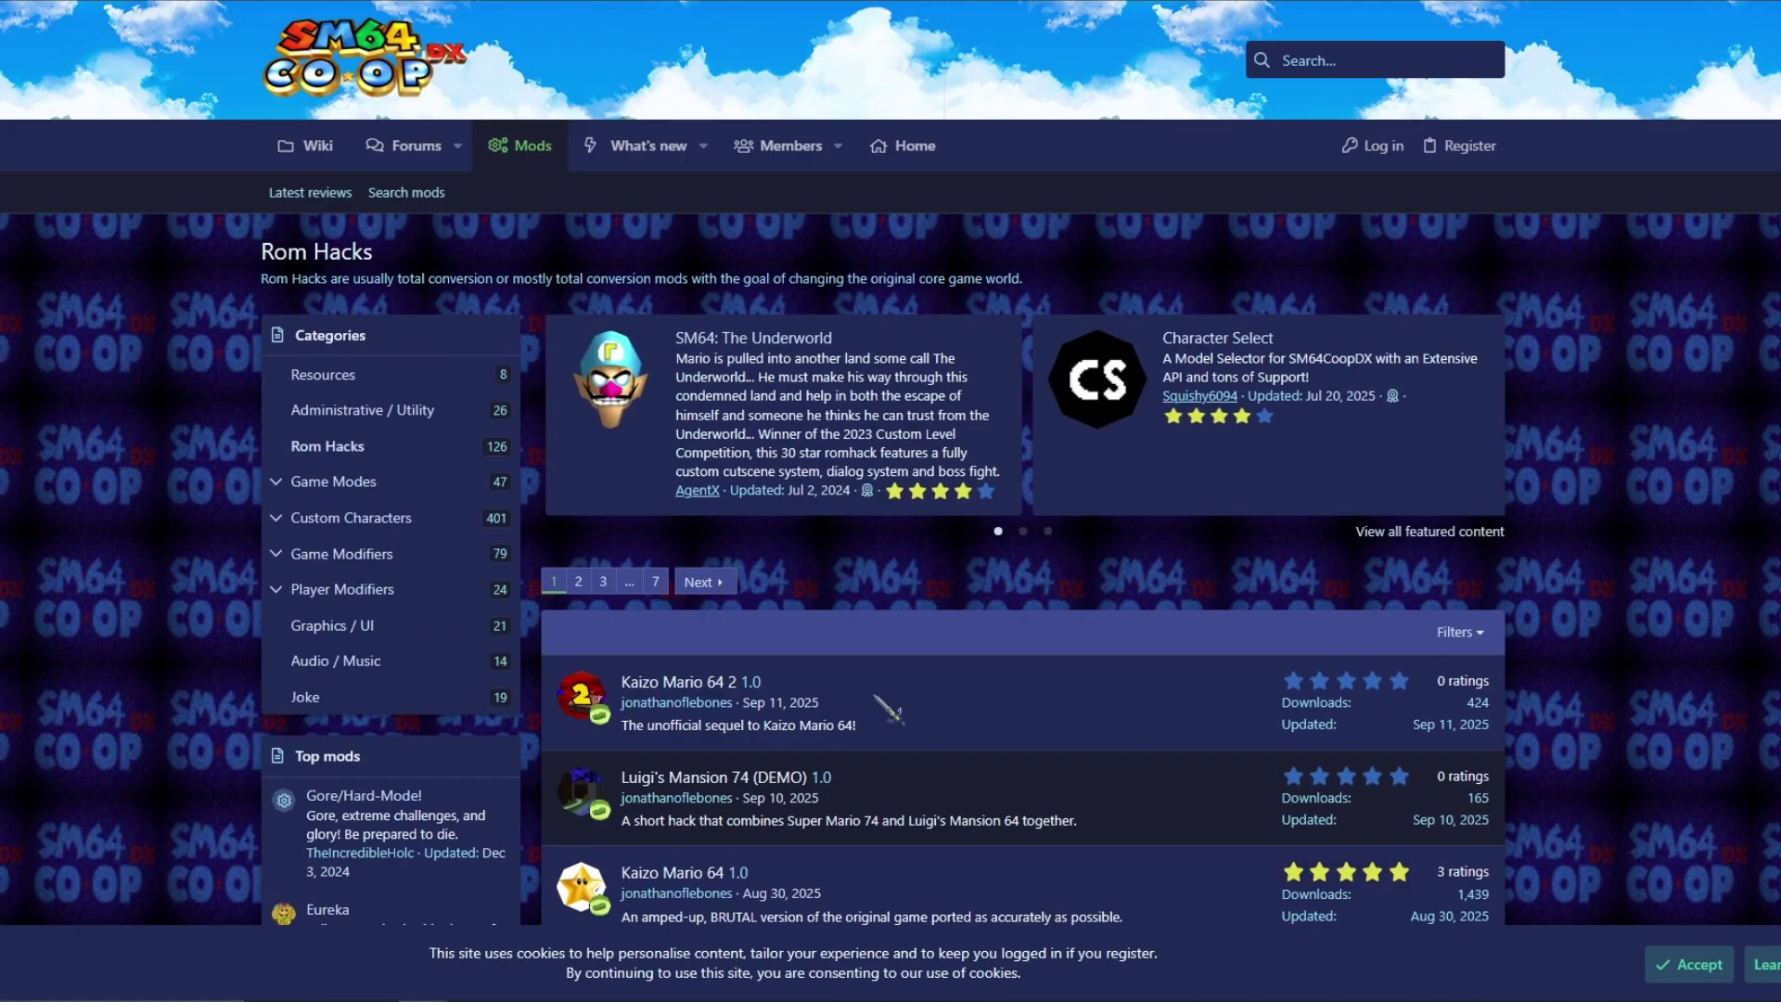
{"action": "scroll", "coordinate": [888, 710], "scroll_direction": "down", "scroll_amount": 2}
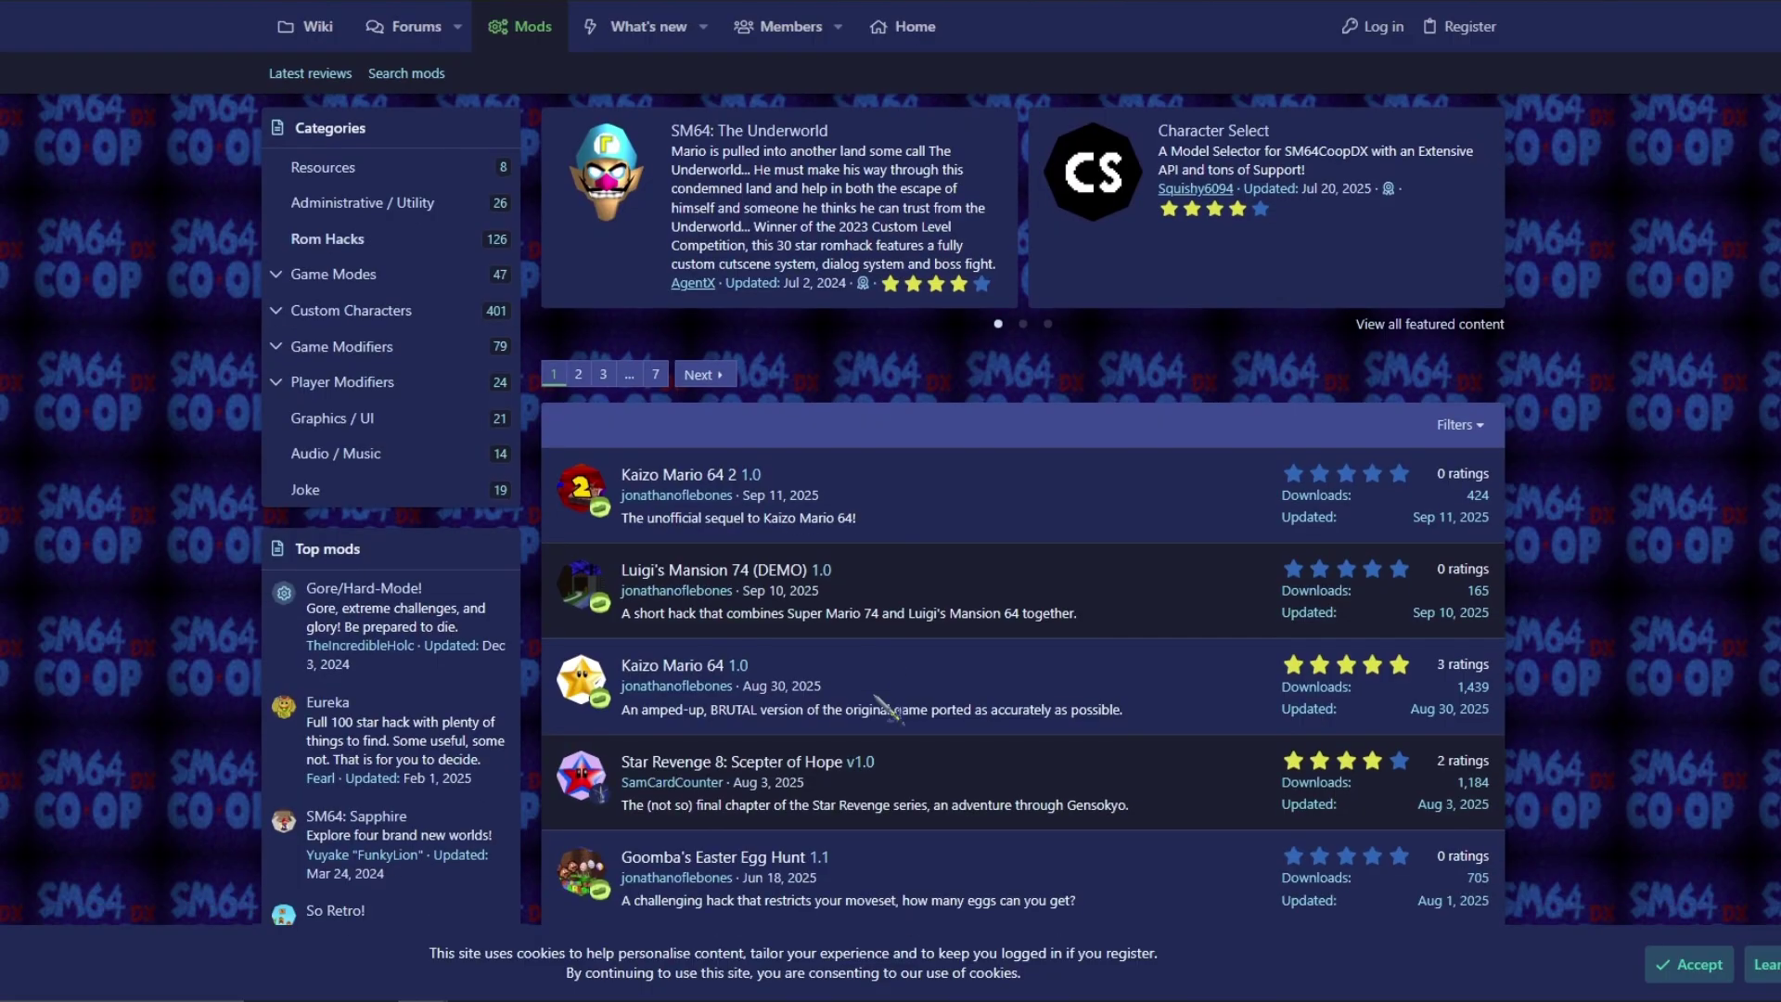
{"action": "scroll", "coordinate": [887, 709], "scroll_direction": "up", "scroll_amount": 1}
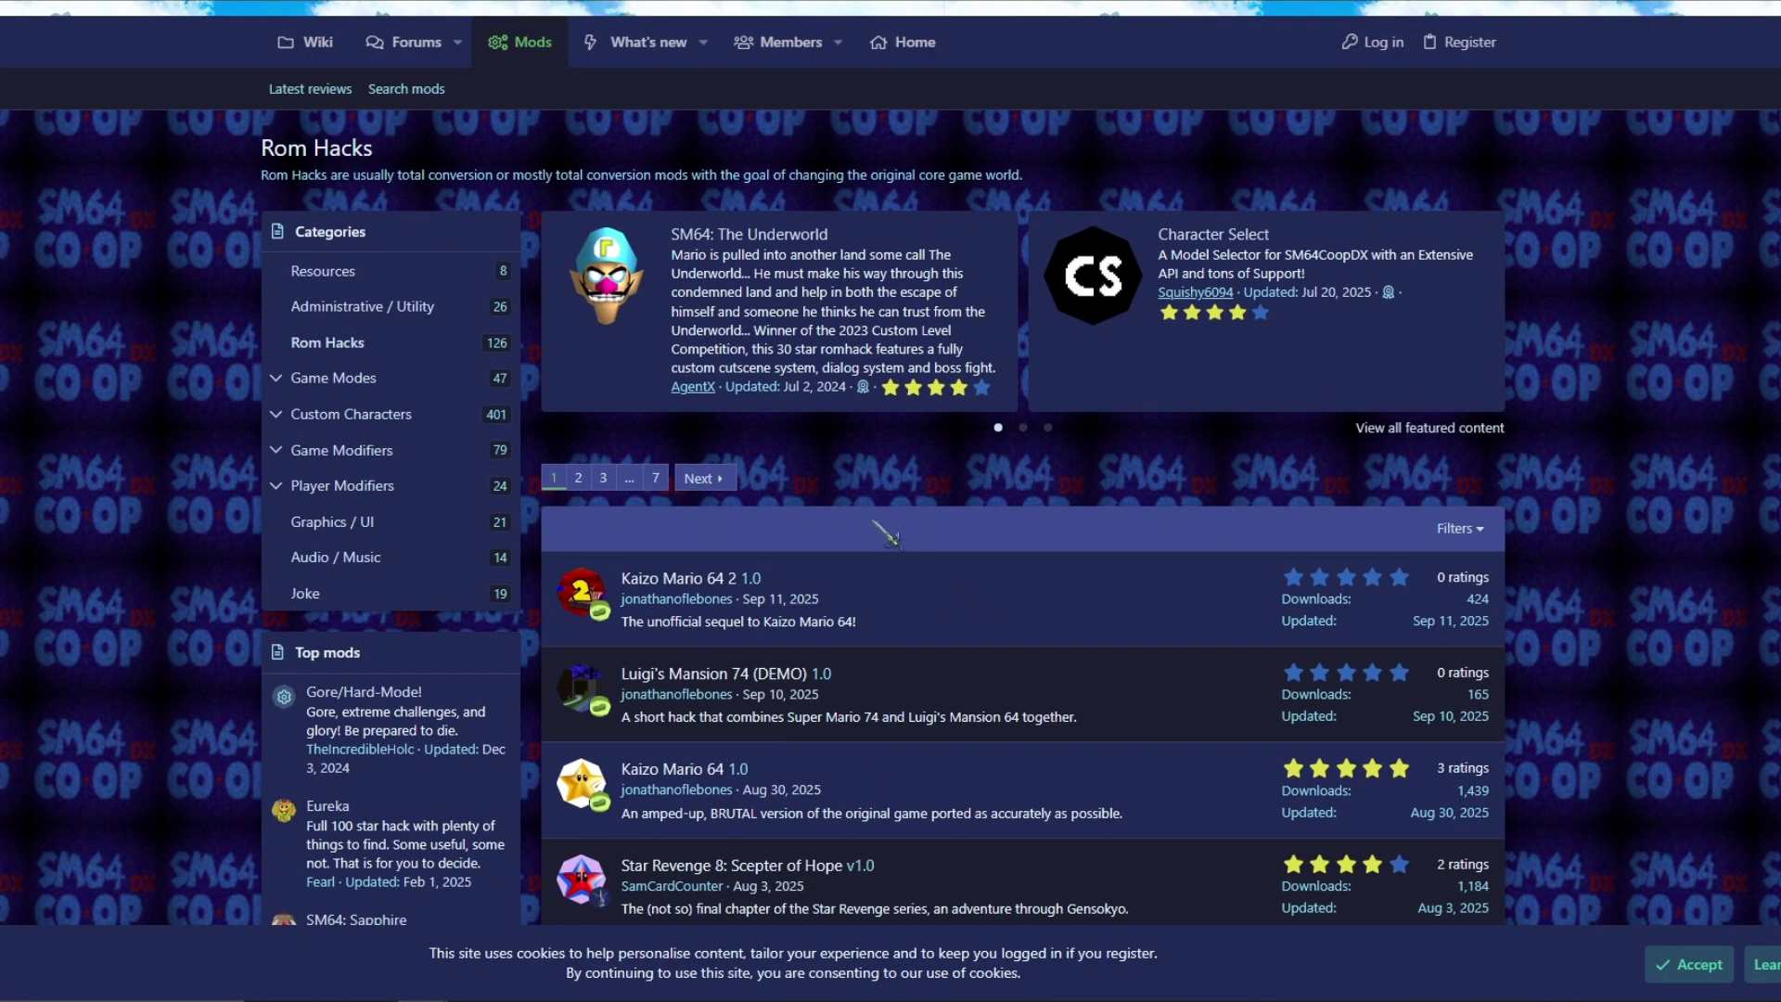
{"action": "scroll", "coordinate": [922, 596], "scroll_direction": "down", "scroll_amount": 3}
{"action": "scroll", "coordinate": [626, 502], "scroll_direction": "up", "scroll_amount": 2}
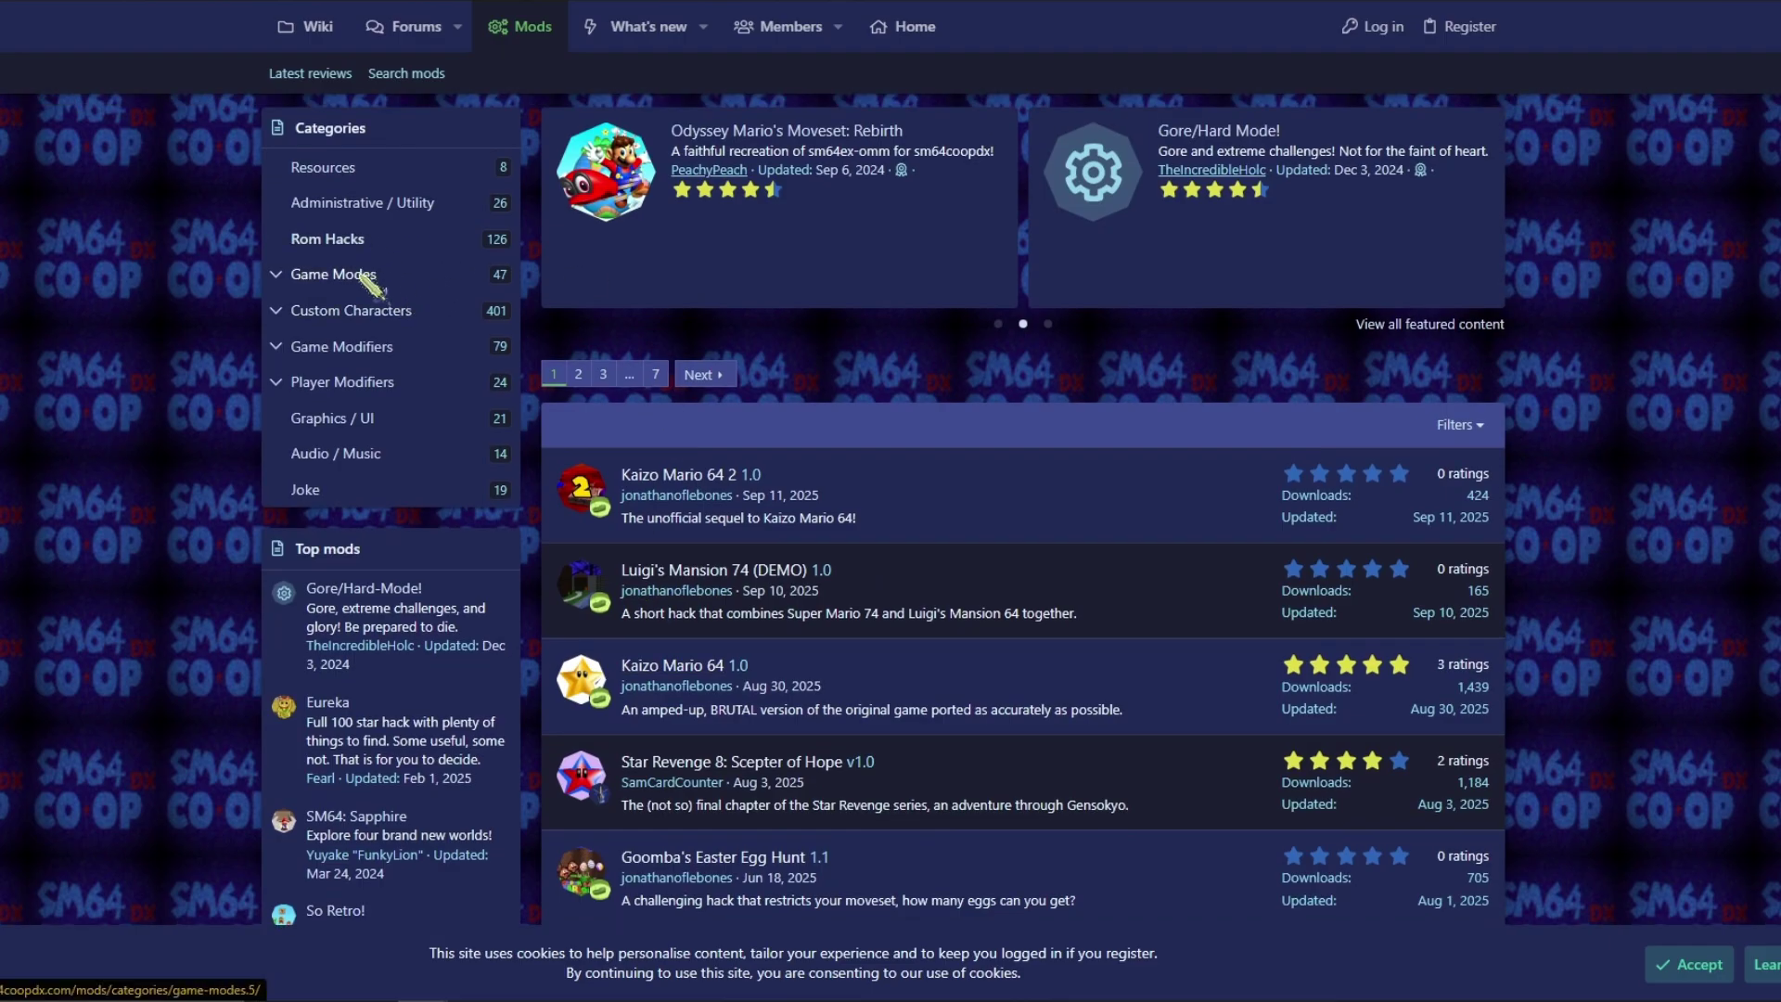
Open the Custom Characters category and look through the character mods on its first page.
{"action": "left_click", "coordinate": [403, 318]}
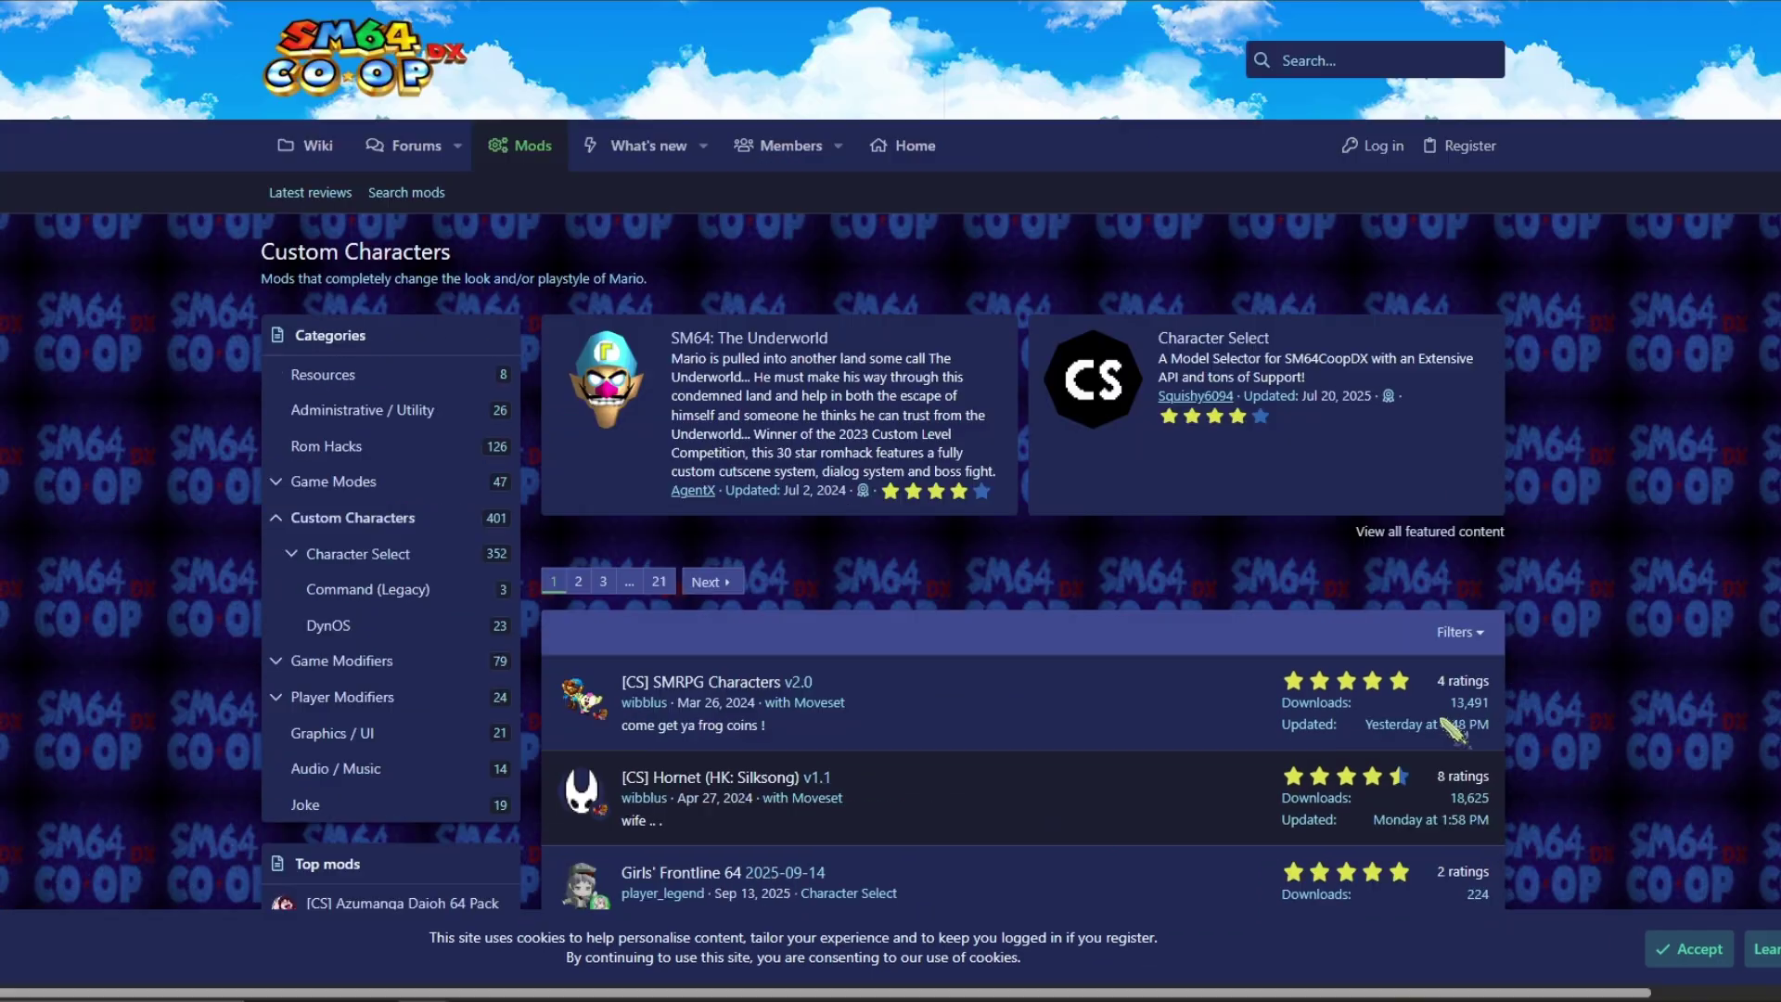
{"action": "scroll", "coordinate": [1151, 686], "scroll_direction": "down", "scroll_amount": 5}
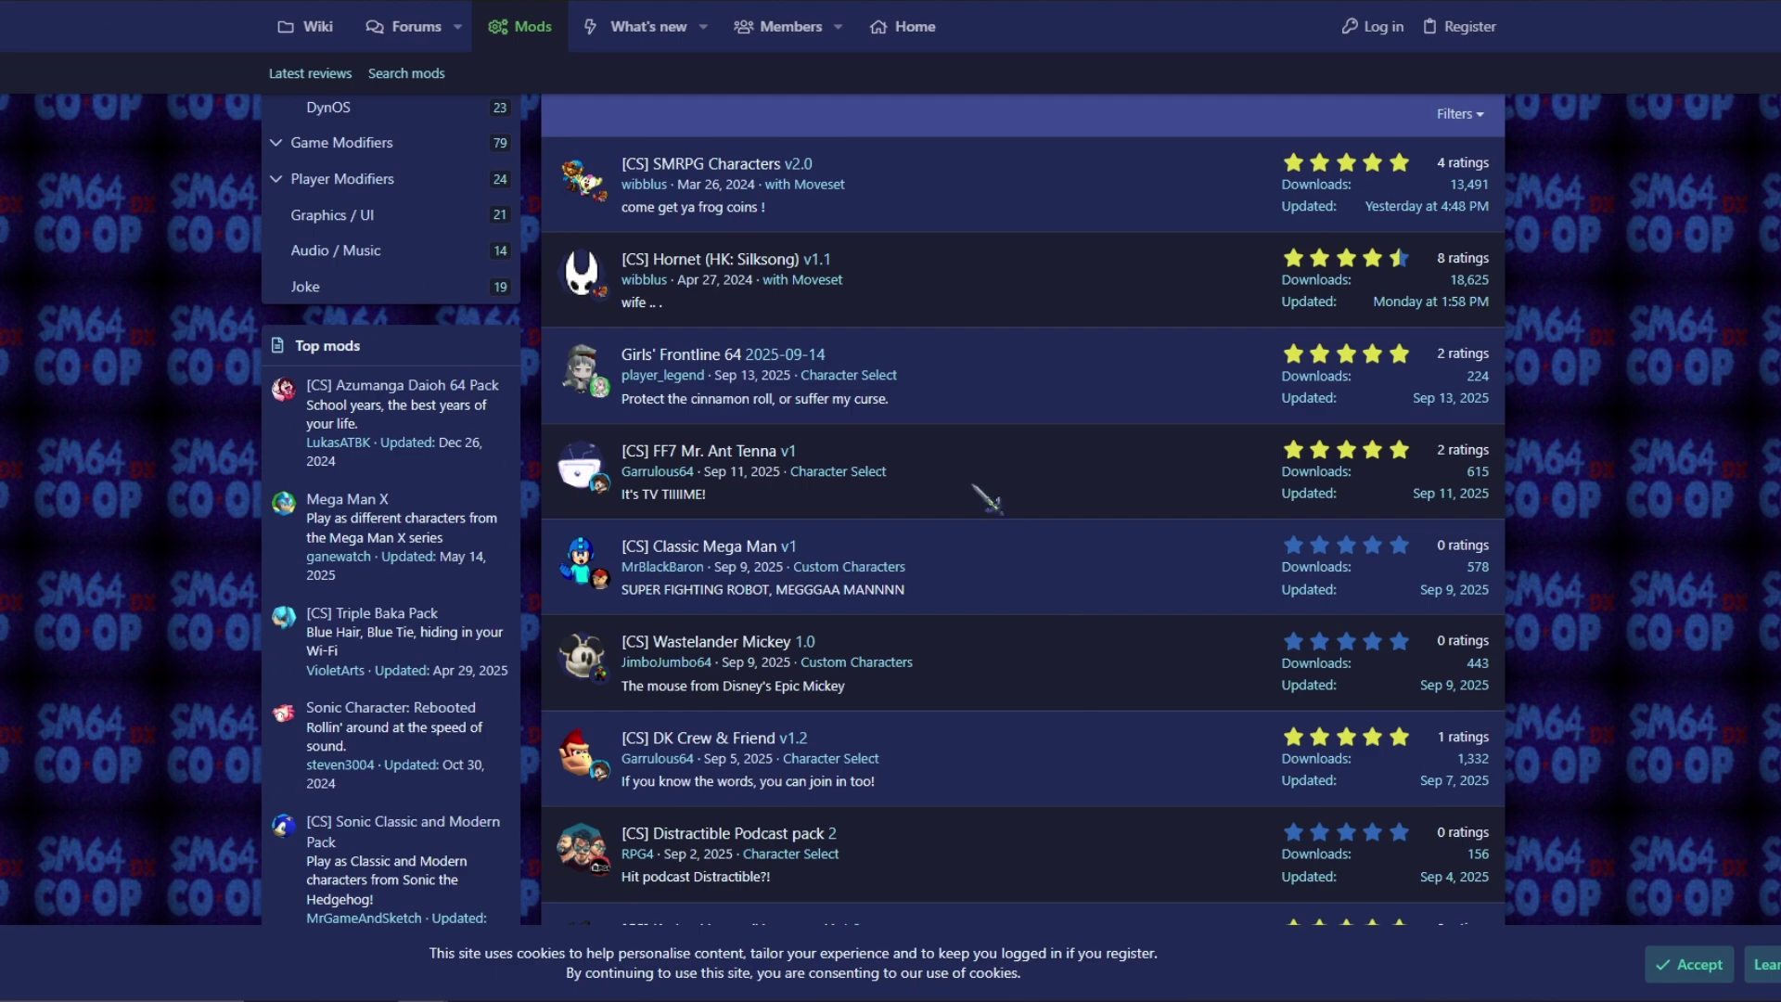
{"action": "scroll", "coordinate": [756, 538], "scroll_direction": "down", "scroll_amount": 2}
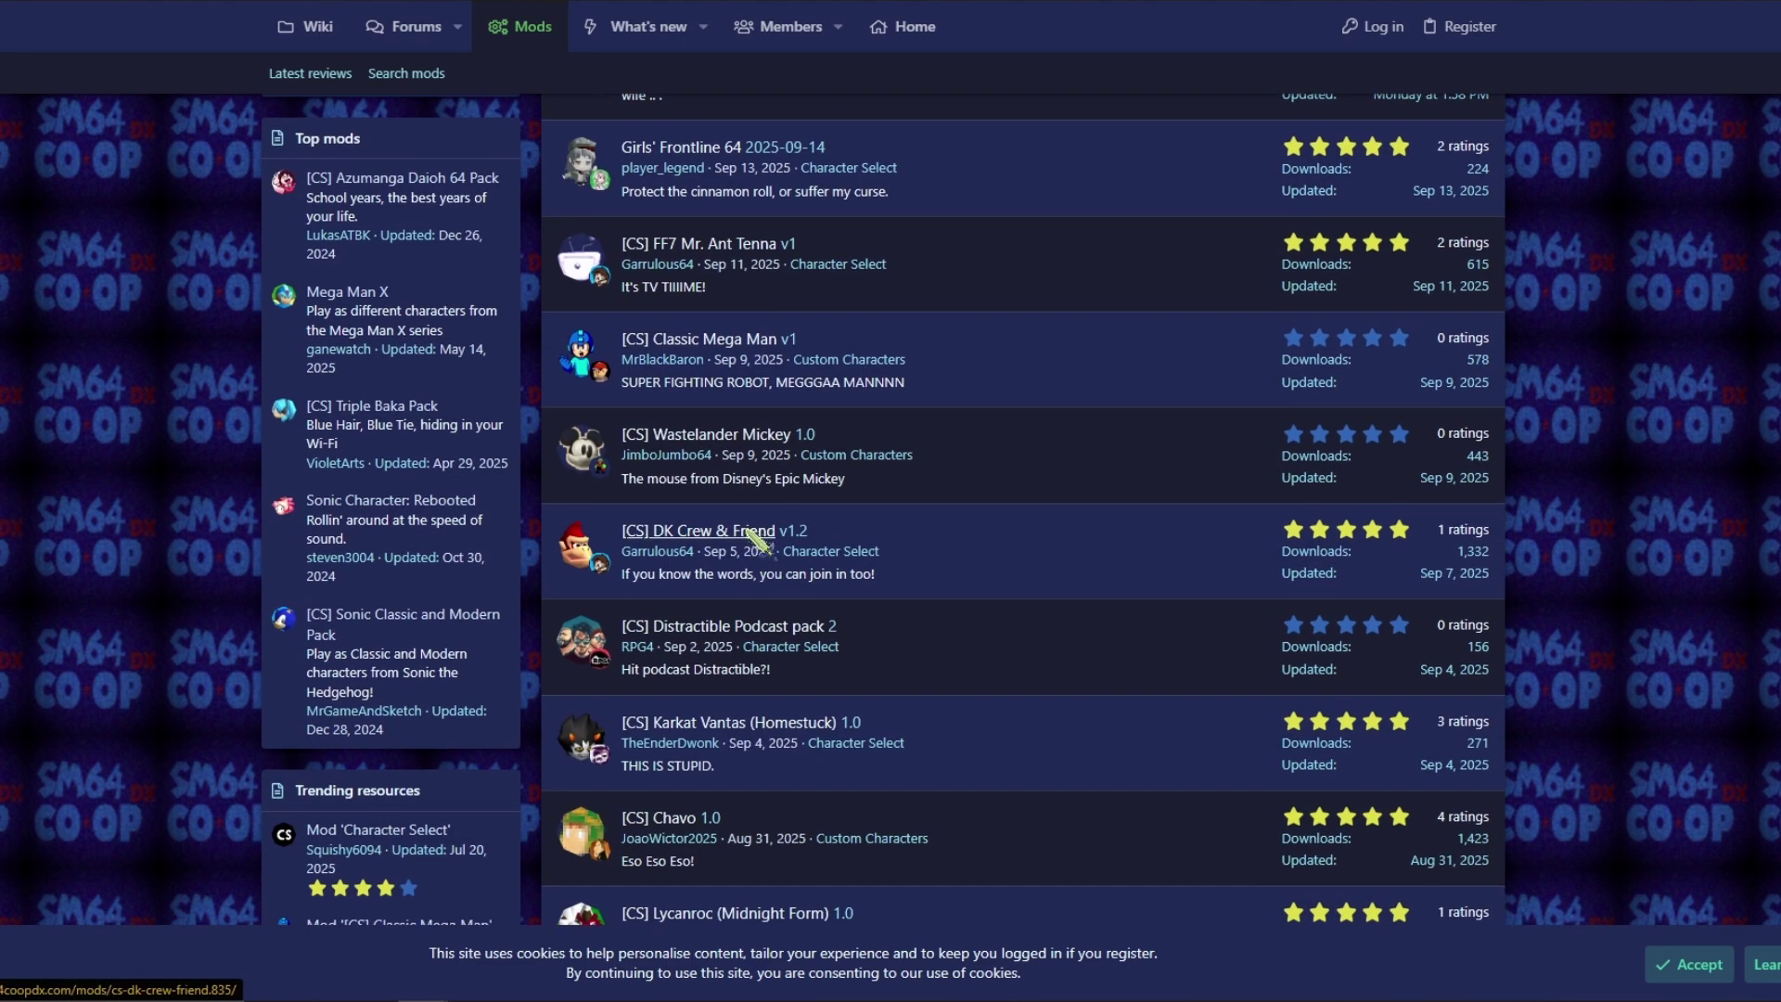
{"action": "scroll", "coordinate": [756, 538], "scroll_direction": "down", "scroll_amount": 1}
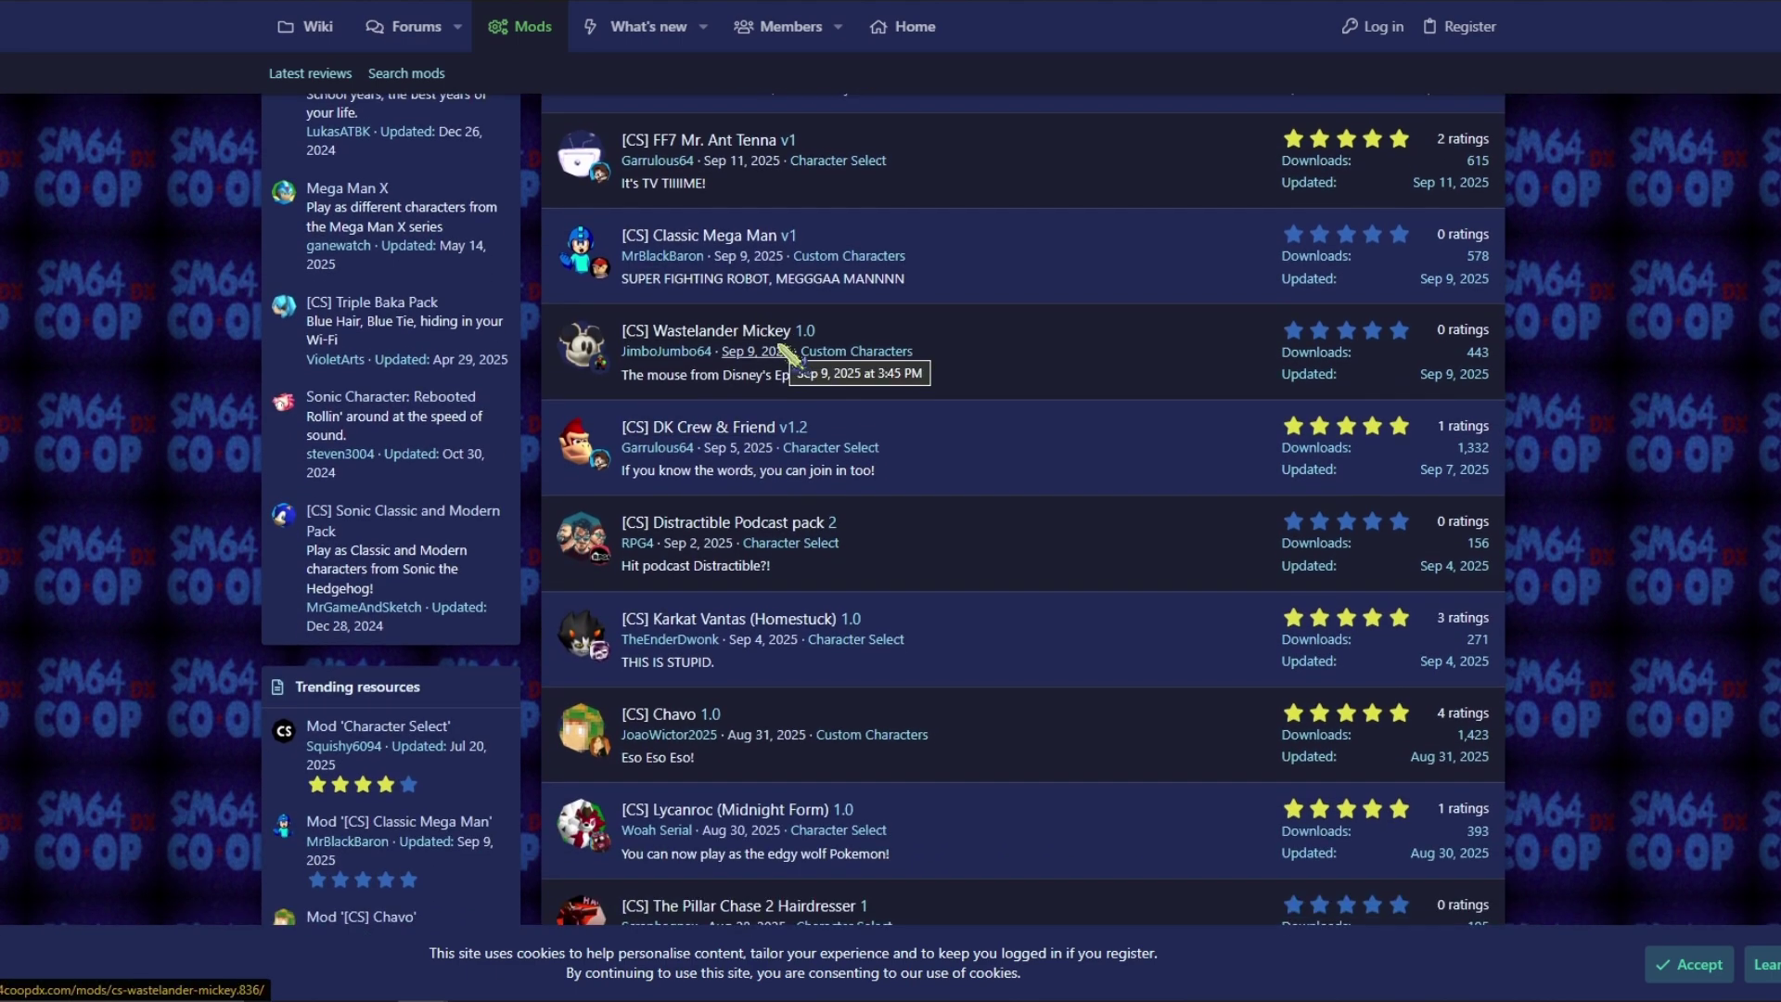
{"action": "scroll", "coordinate": [793, 353], "scroll_direction": "down", "scroll_amount": 1}
{"action": "scroll", "coordinate": [816, 292], "scroll_direction": "down", "scroll_amount": 6}
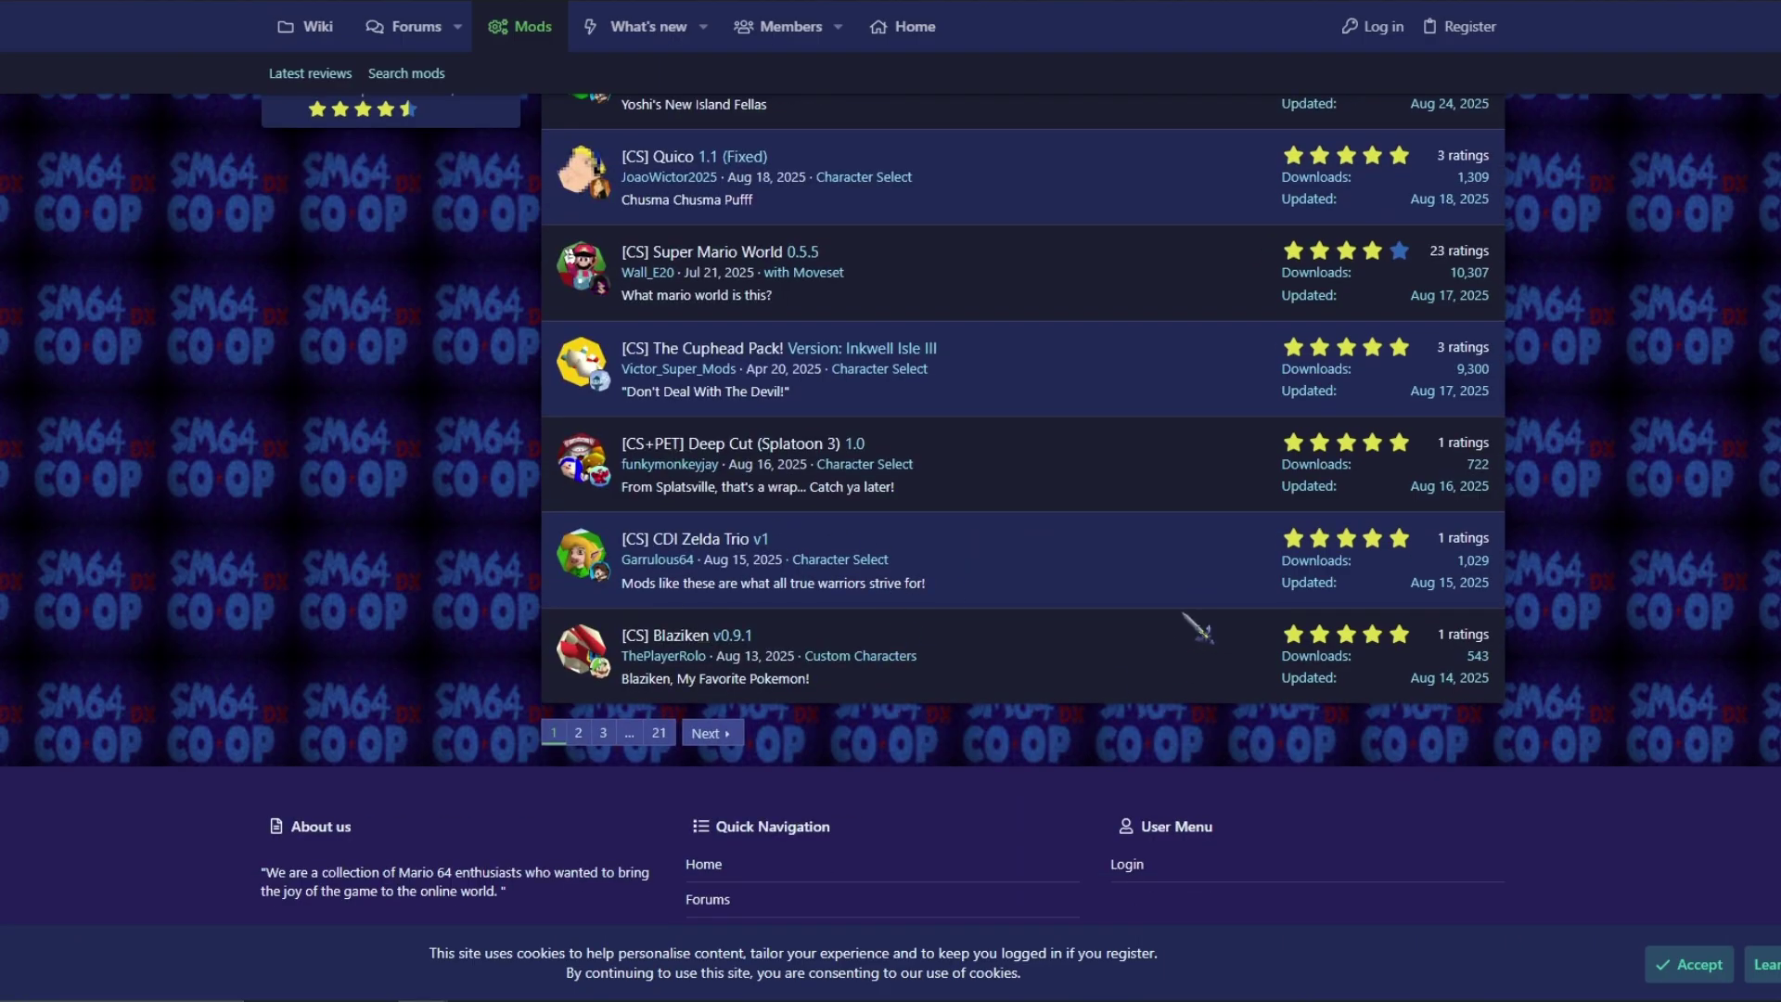
{"action": "scroll", "coordinate": [1184, 787], "scroll_direction": "up", "scroll_amount": 10}
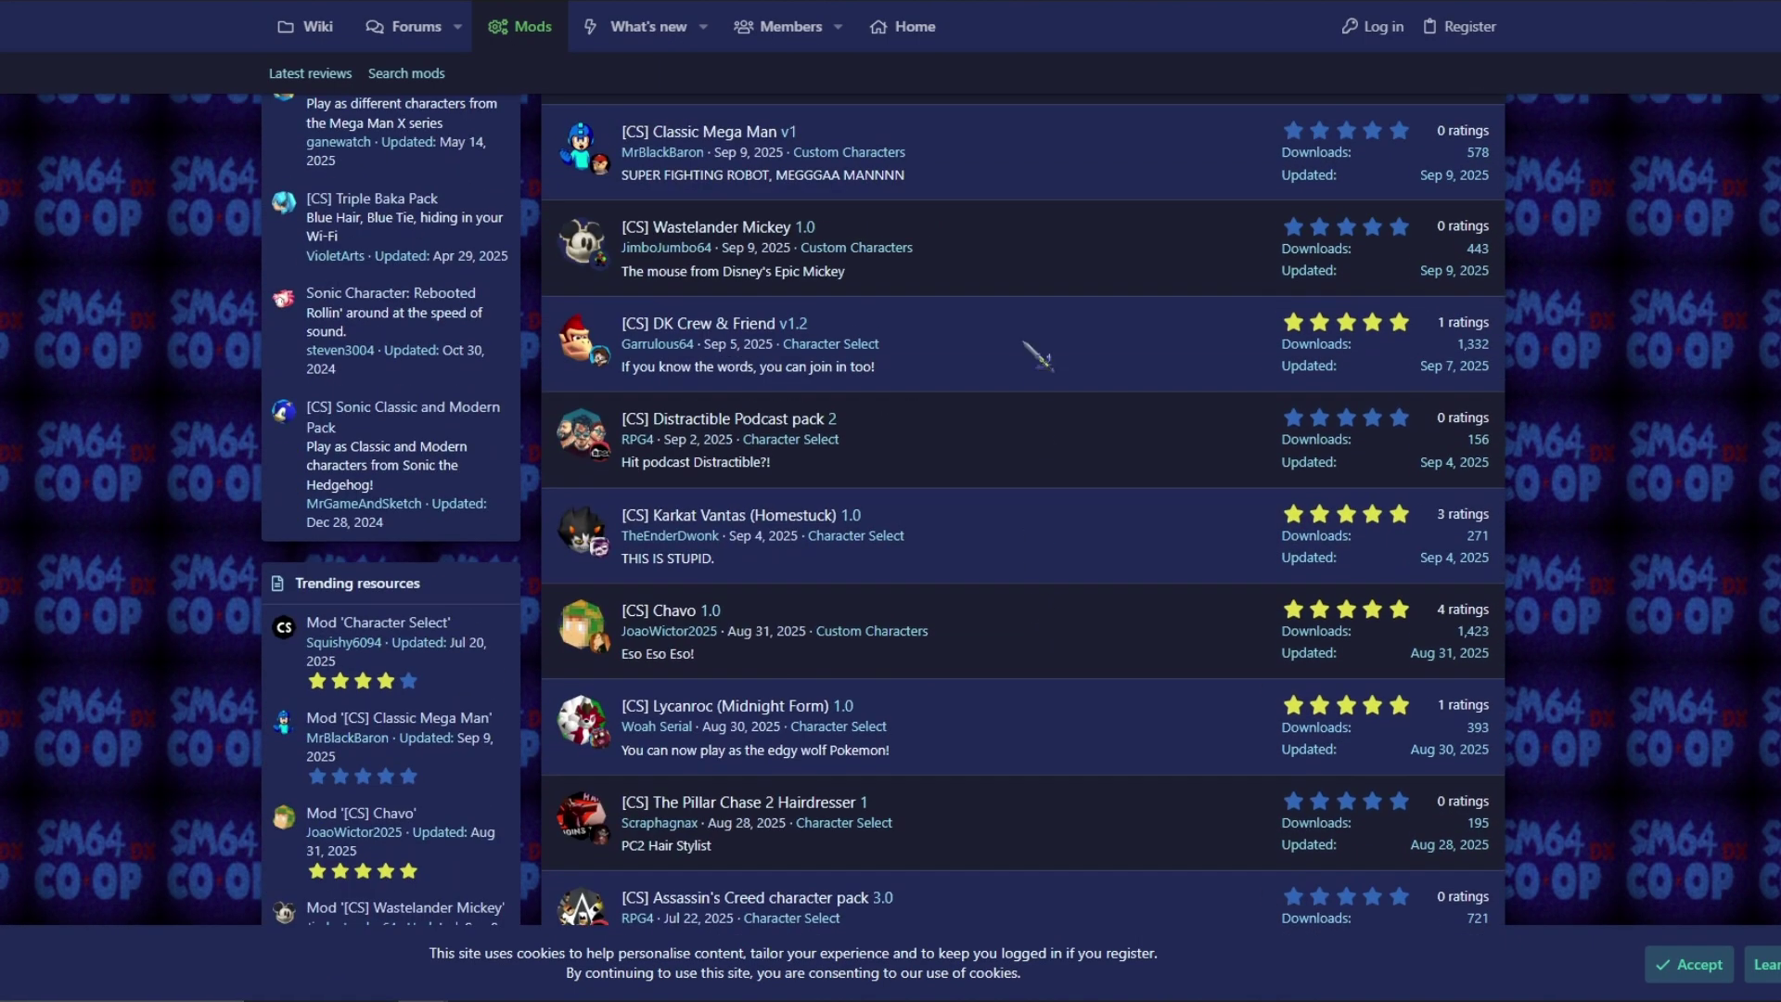
{"action": "scroll", "coordinate": [1036, 742], "scroll_direction": "up", "scroll_amount": 10}
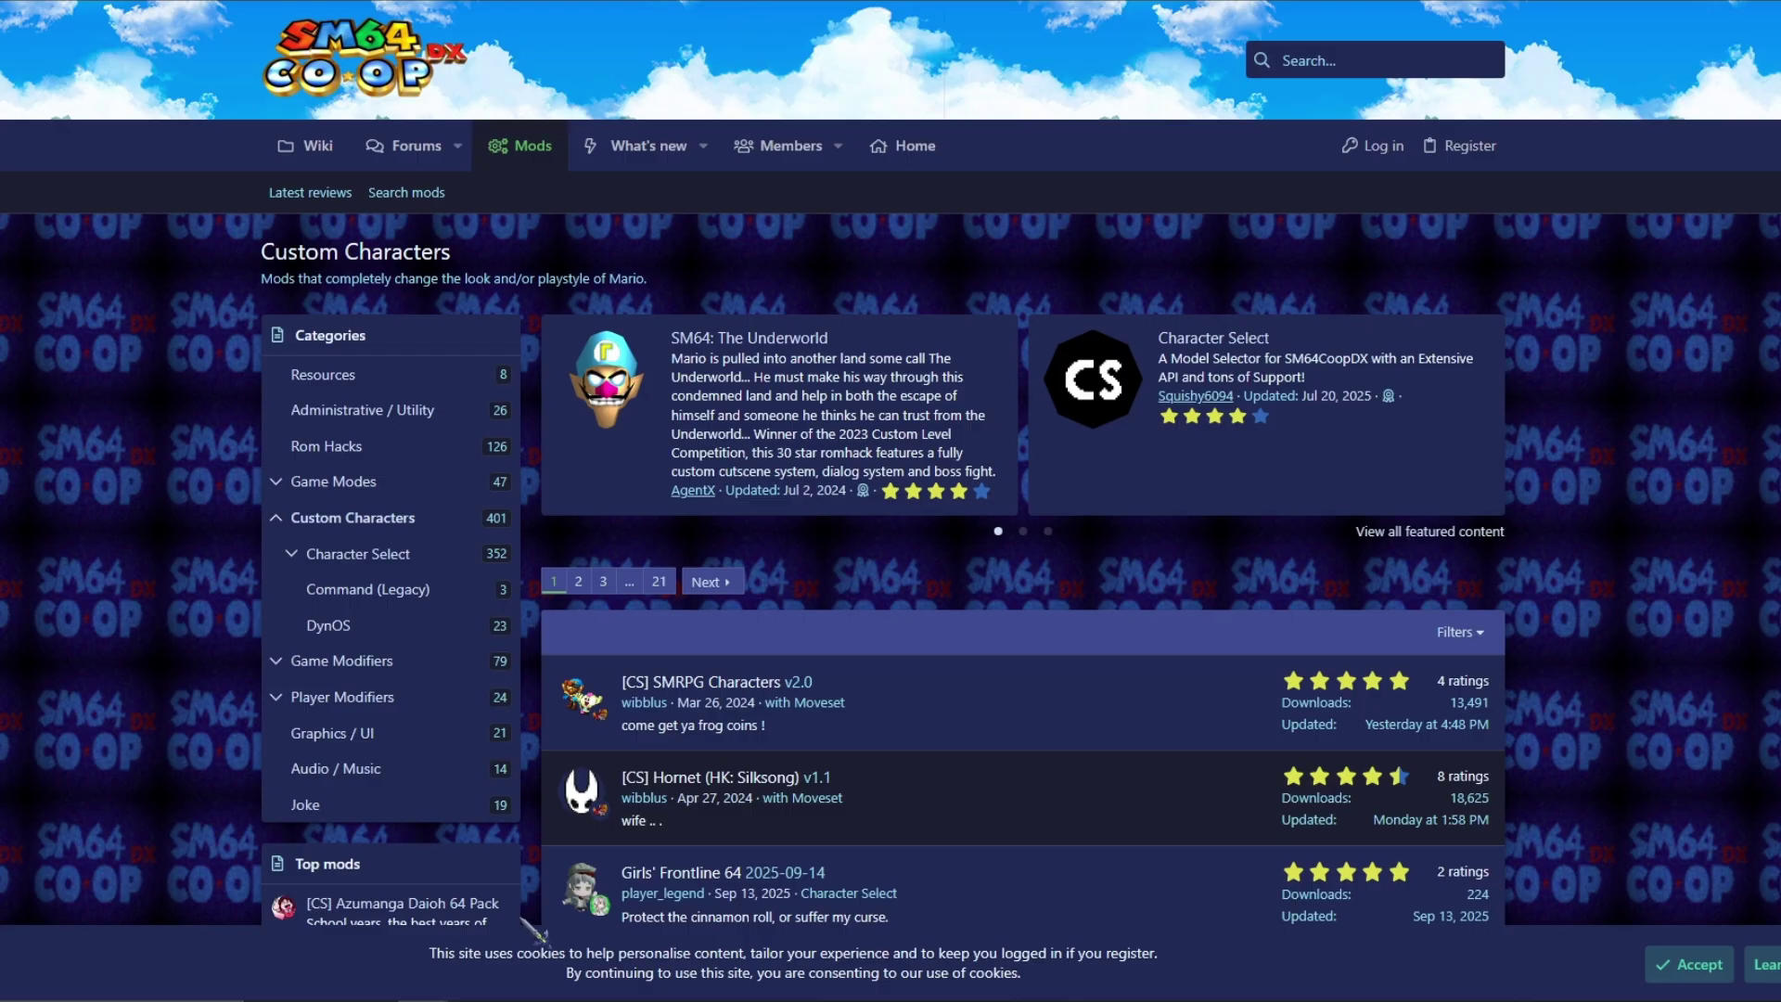
Find the [CS] Super Mario World 0.5.5 mod among the custom characters, download it and open the downloaded archive.
{"action": "scroll", "coordinate": [741, 702], "scroll_direction": "down", "scroll_amount": 15}
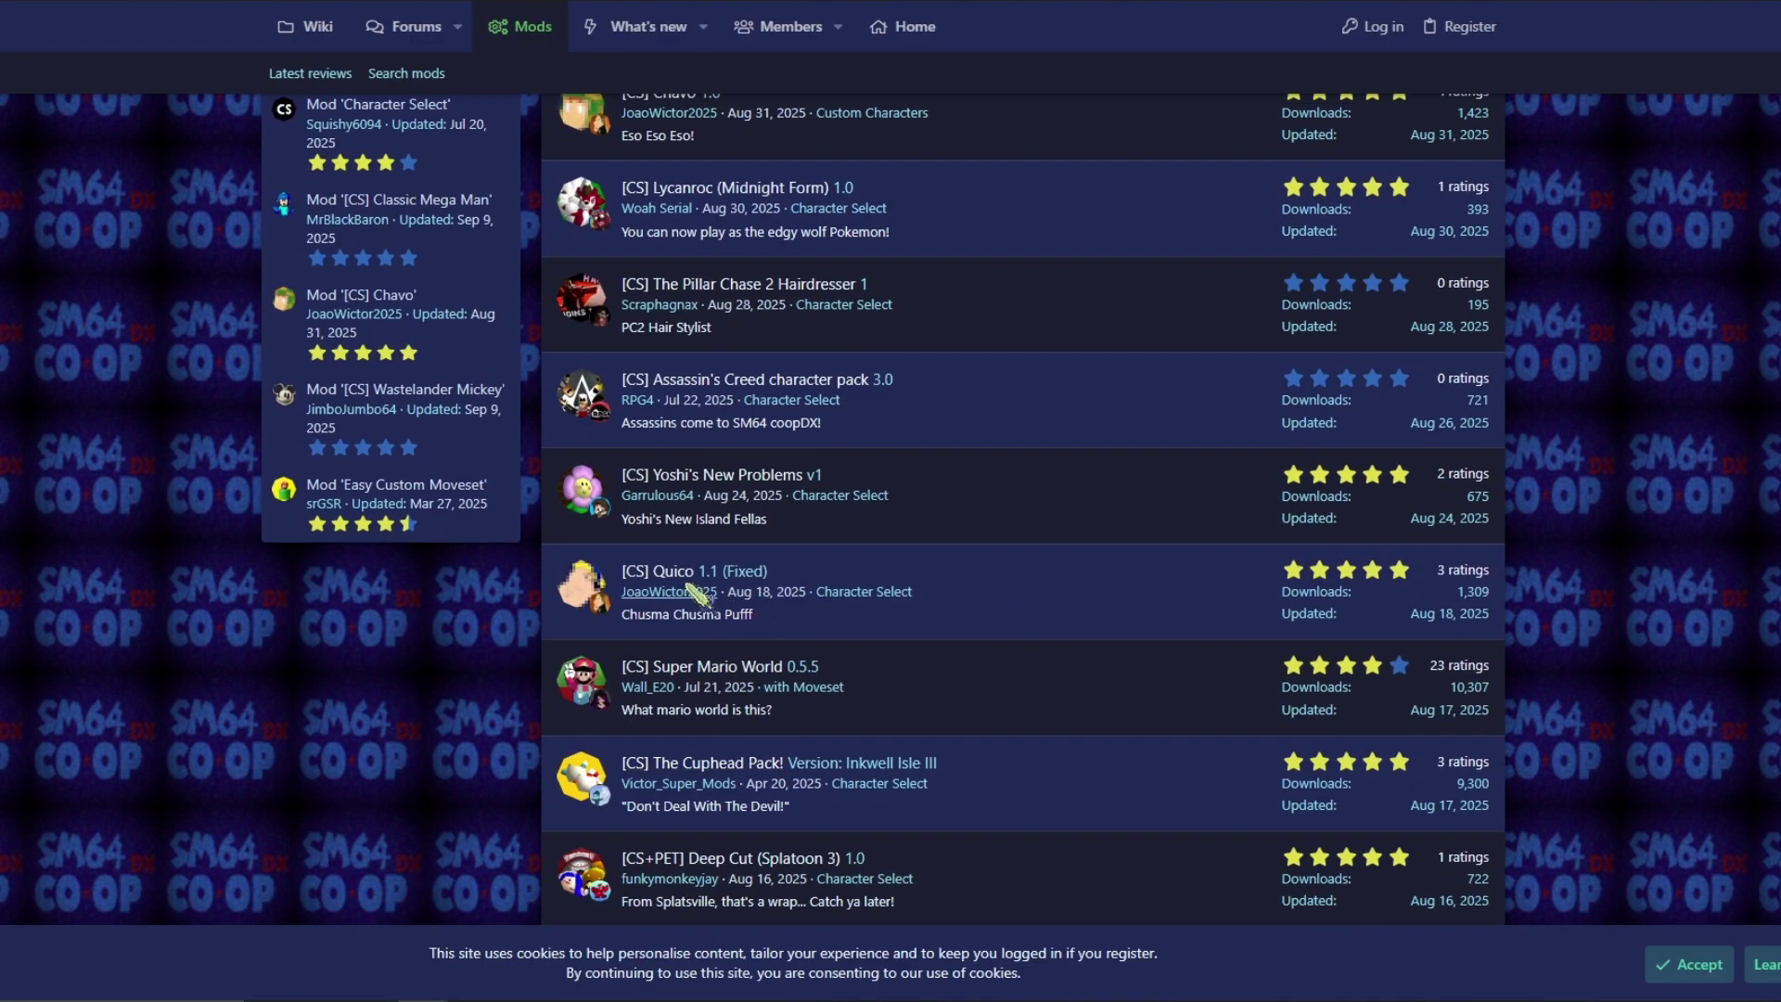
{"action": "scroll", "coordinate": [694, 594], "scroll_direction": "down", "scroll_amount": 5}
{"action": "scroll", "coordinate": [728, 464], "scroll_direction": "up", "scroll_amount": 4}
{"action": "left_click", "coordinate": [719, 461]}
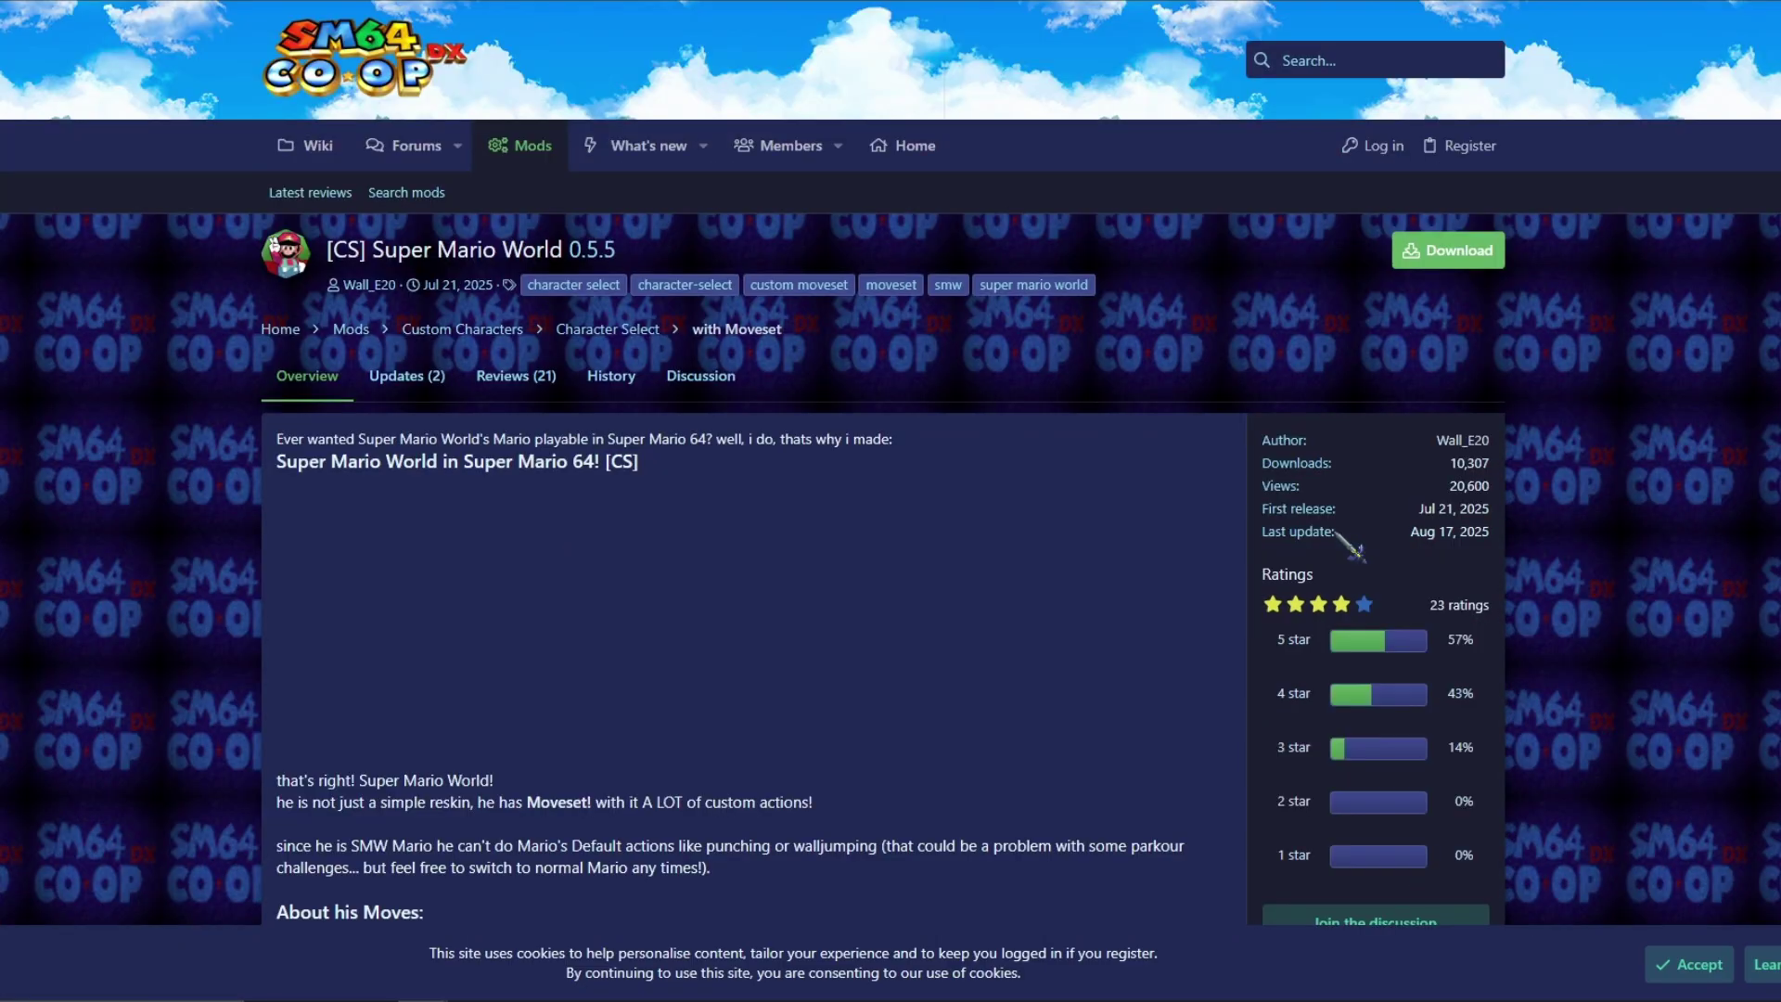
{"action": "left_click", "coordinate": [1473, 272]}
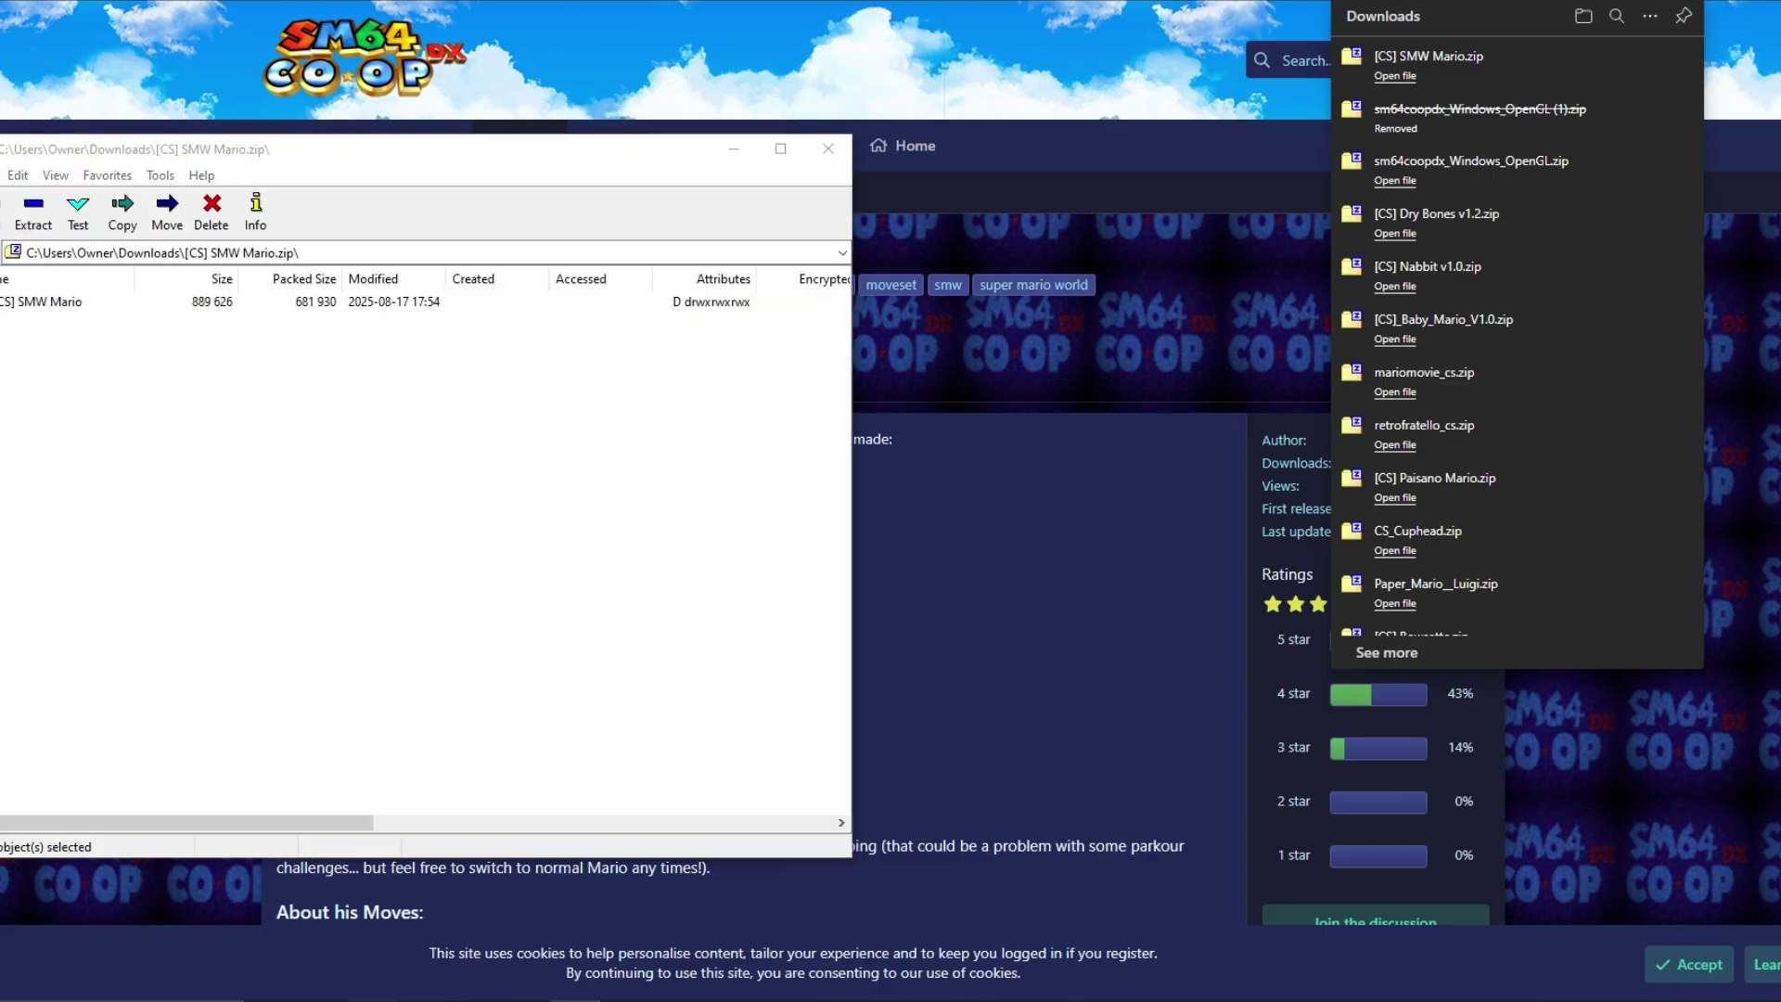
Open the mods folder inside Mario 64 Co-op DX and copy the [CS] SMW Mario folder from the archive into it.
{"action": "key", "text": "alt+Tab"}
{"action": "left_click_drag", "start_coordinate": [982, 118], "coordinate": [1347, 94]}
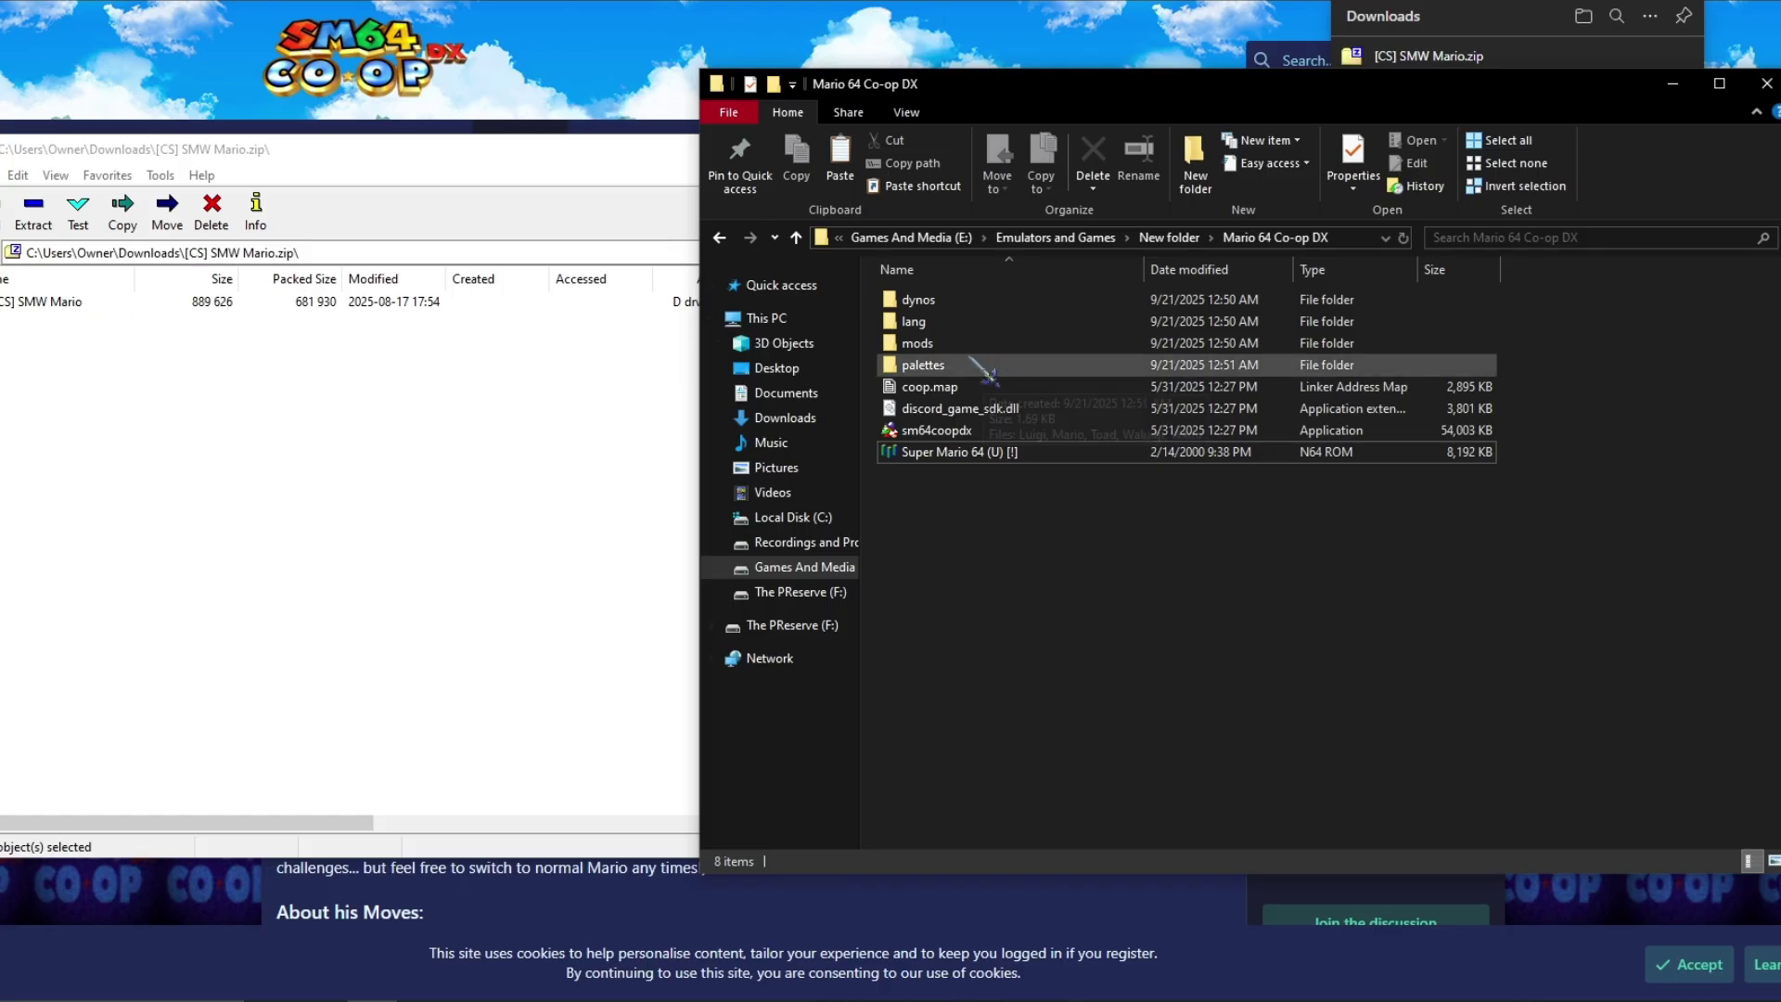
{"action": "double_click", "coordinate": [917, 343]}
{"action": "left_click_drag", "start_coordinate": [60, 302], "coordinate": [1030, 630]}
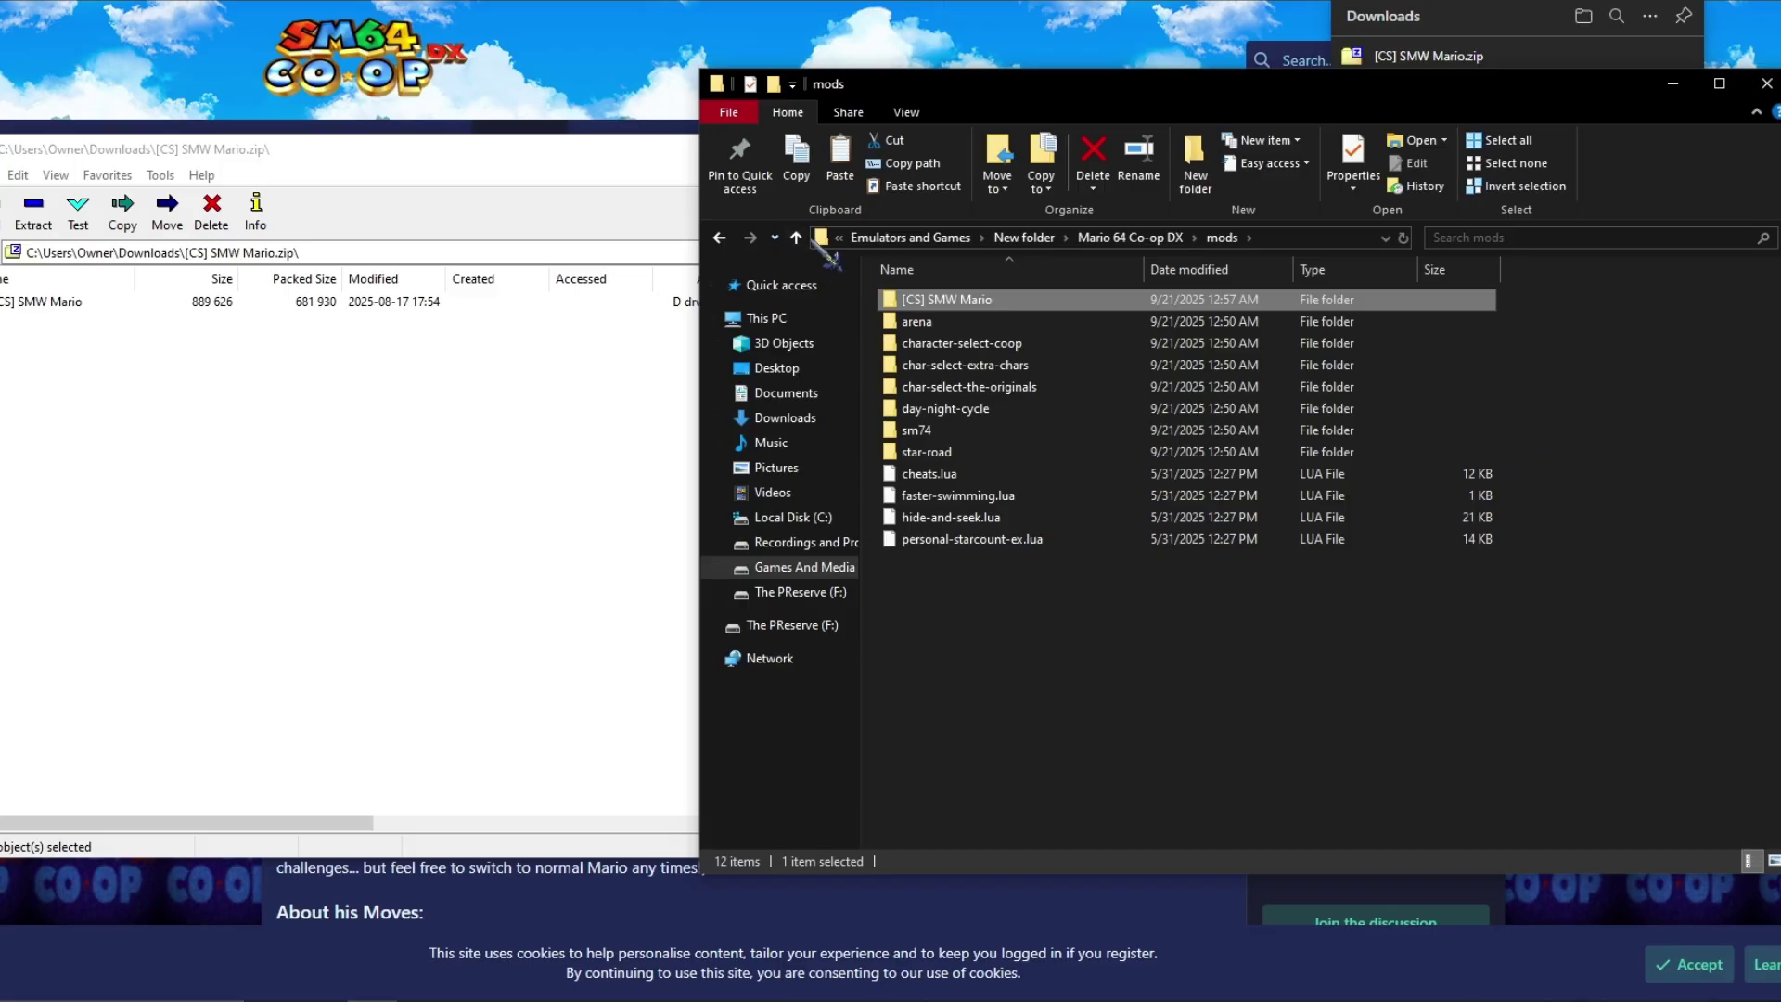
Switch back to the browser and return from the [CS] Super Mario World page to the Custom Characters list.
{"action": "key", "text": "alt+Tab"}
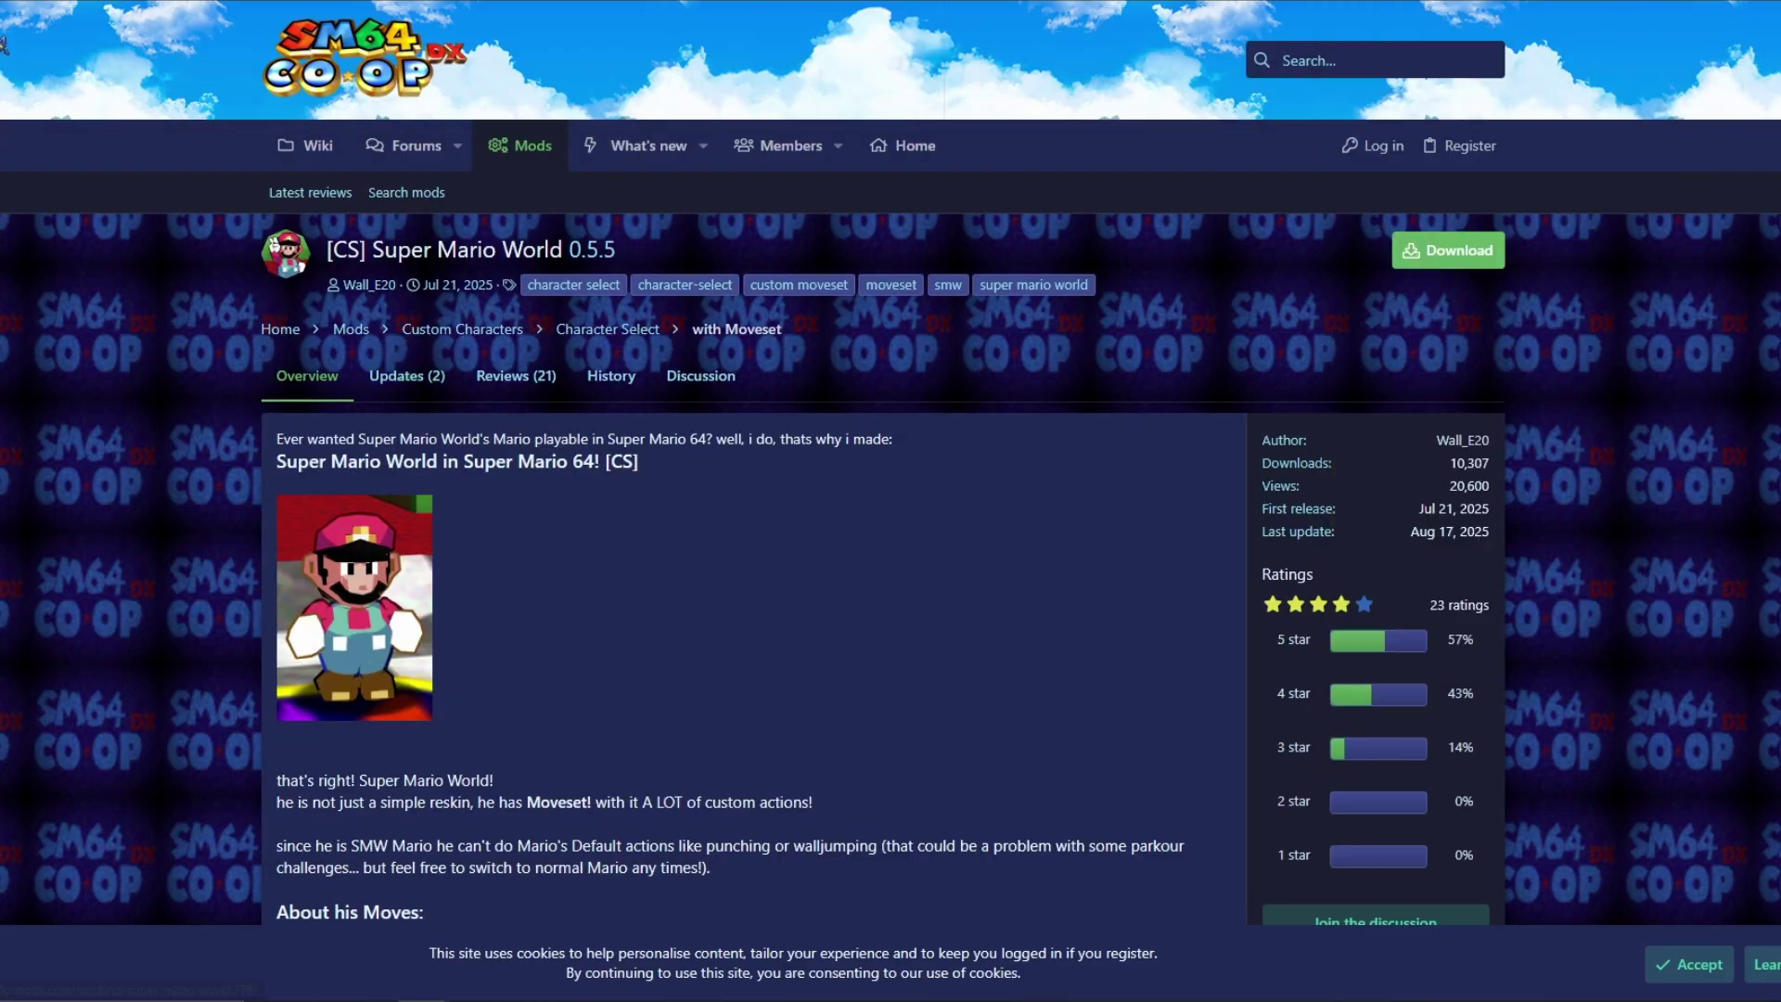
{"action": "key", "text": "alt+Left"}
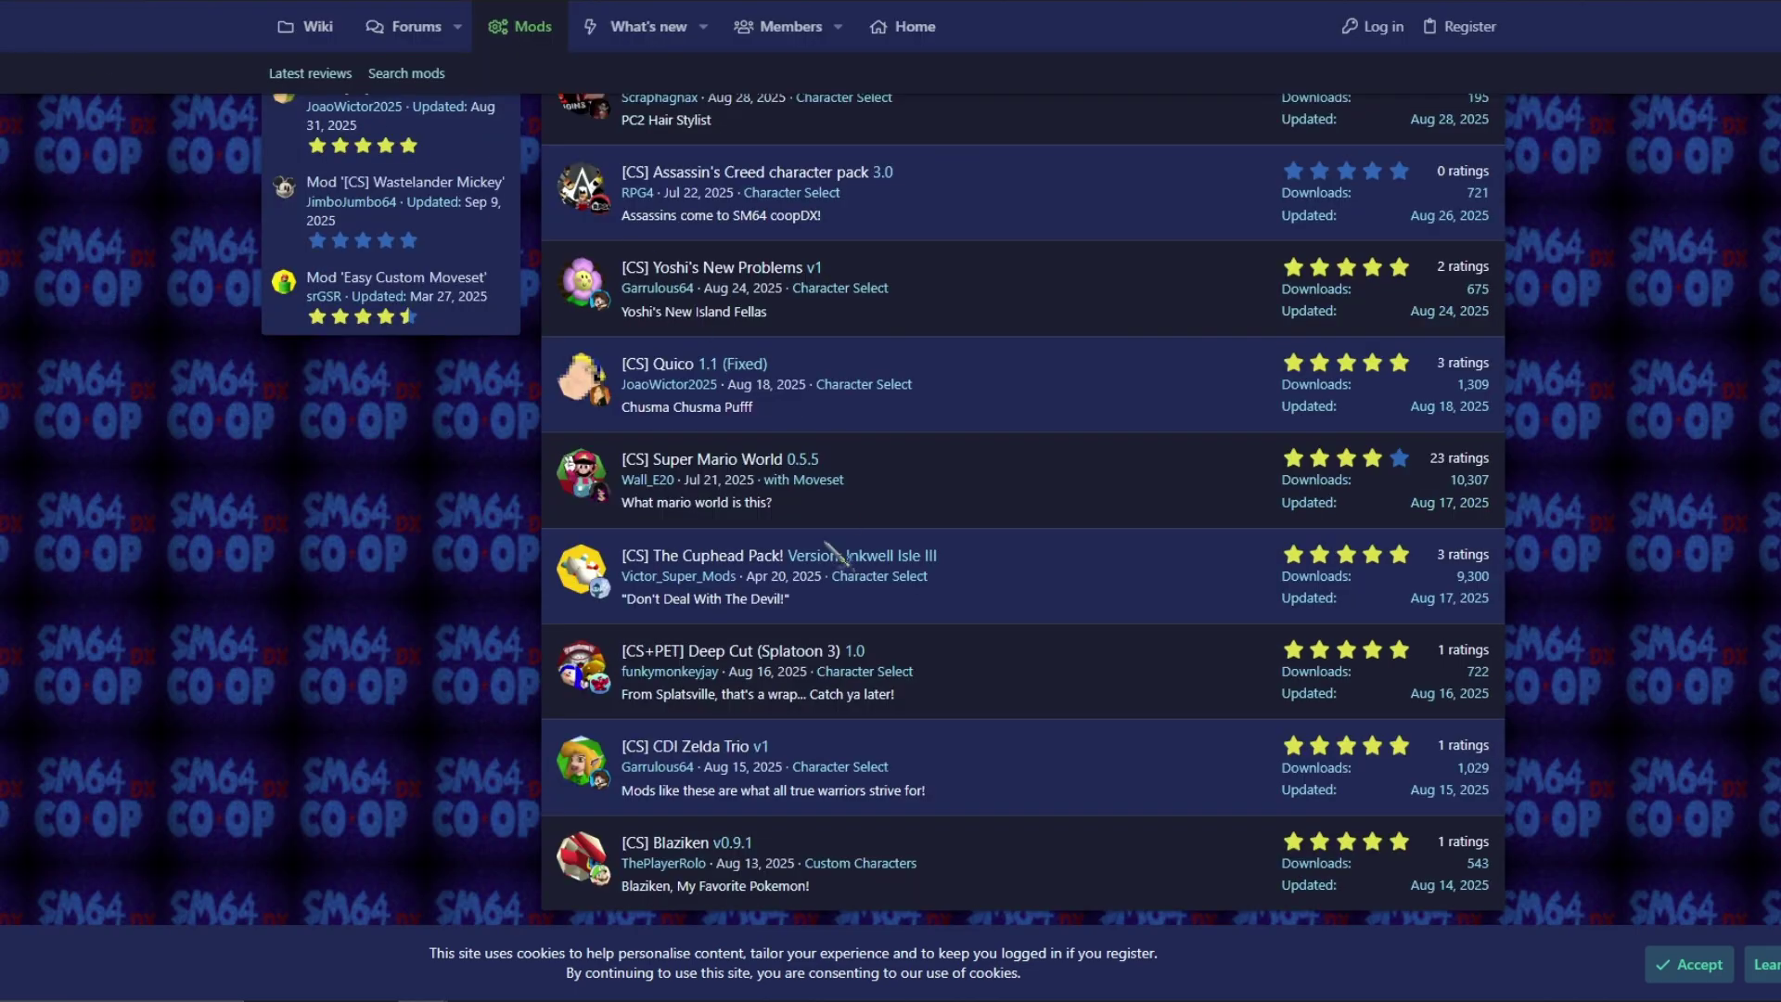
{"action": "scroll", "coordinate": [824, 547], "scroll_direction": "up", "scroll_amount": 15}
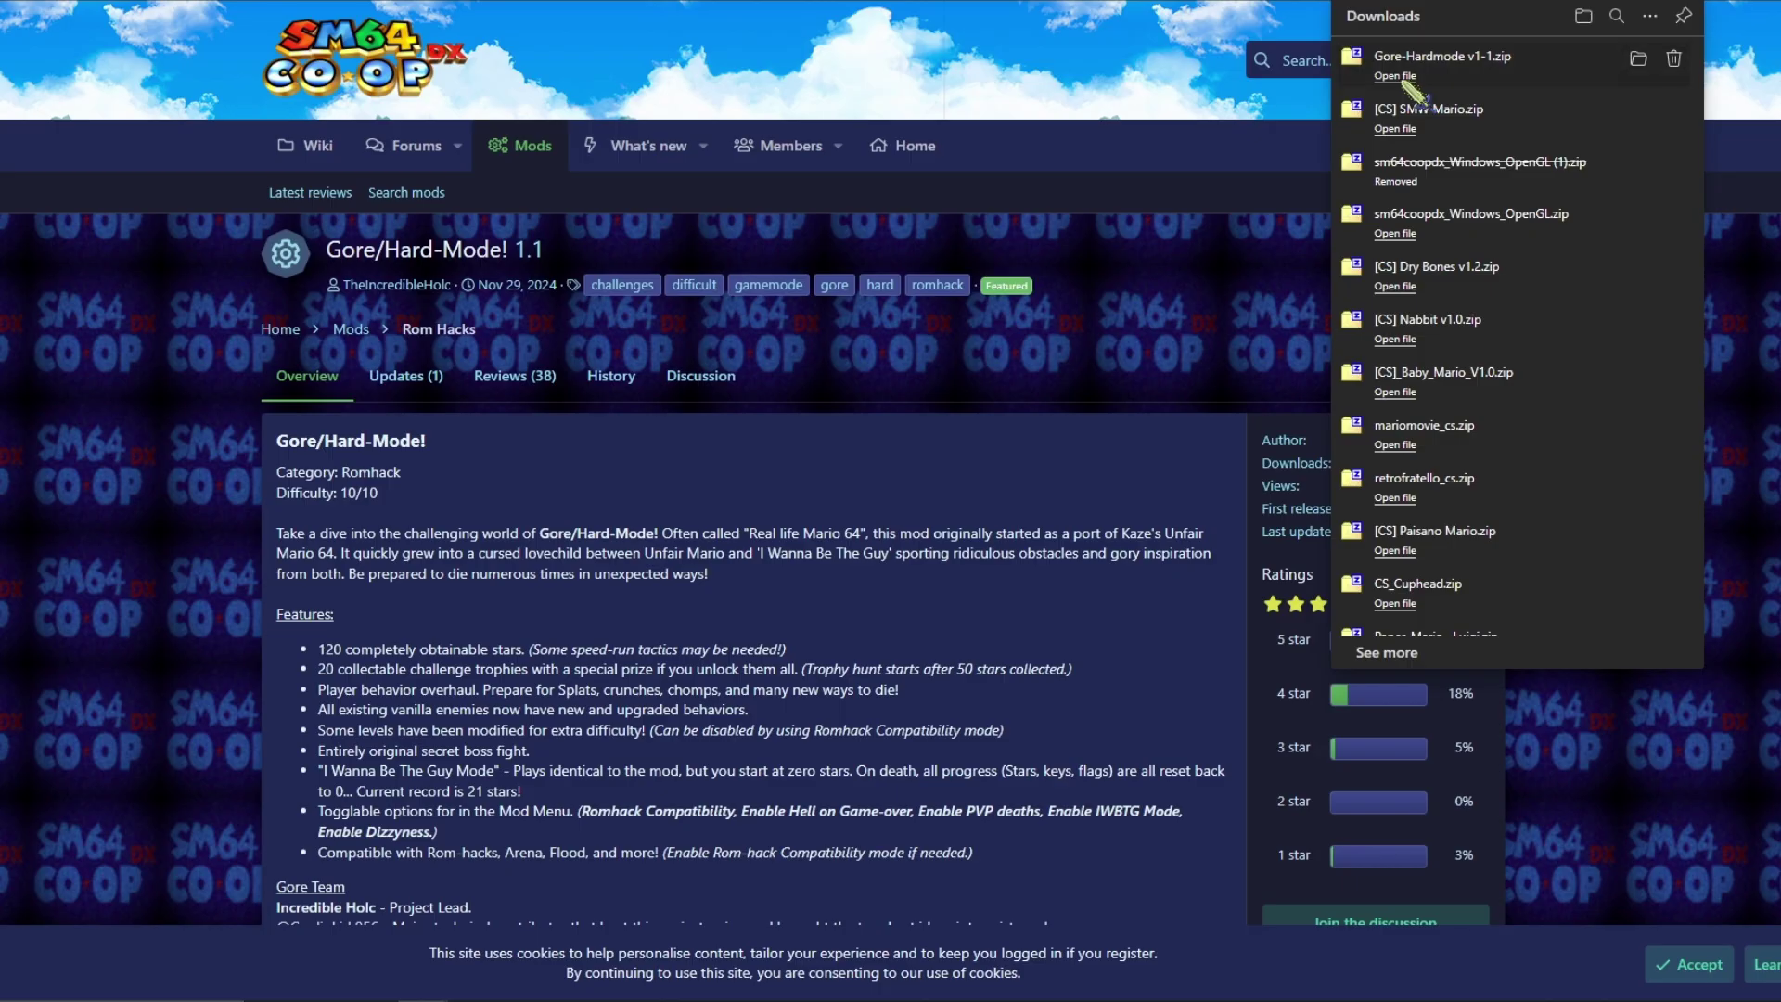
Open the downloaded Gore-Hardmode v1-1.zip, copy its Gore-Hardmode folder into the game's mods folder and close the archive.
{"action": "left_click", "coordinate": [1397, 78]}
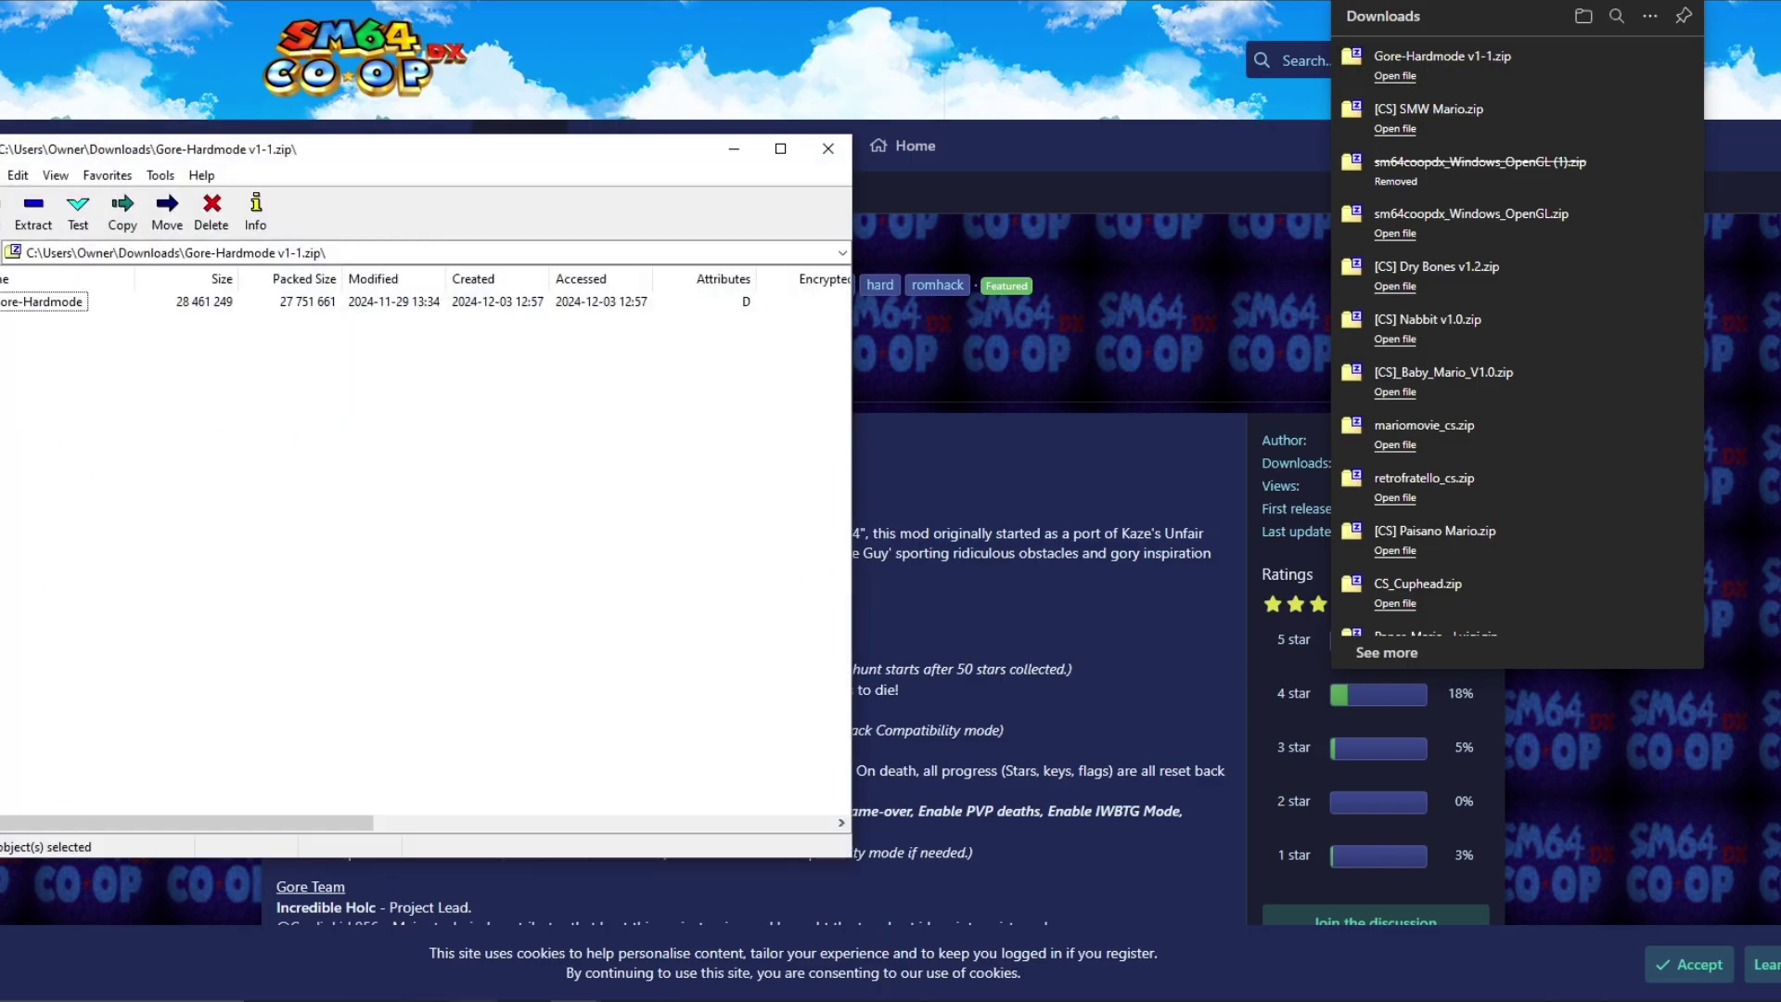
{"action": "key", "text": "alt+Tab"}
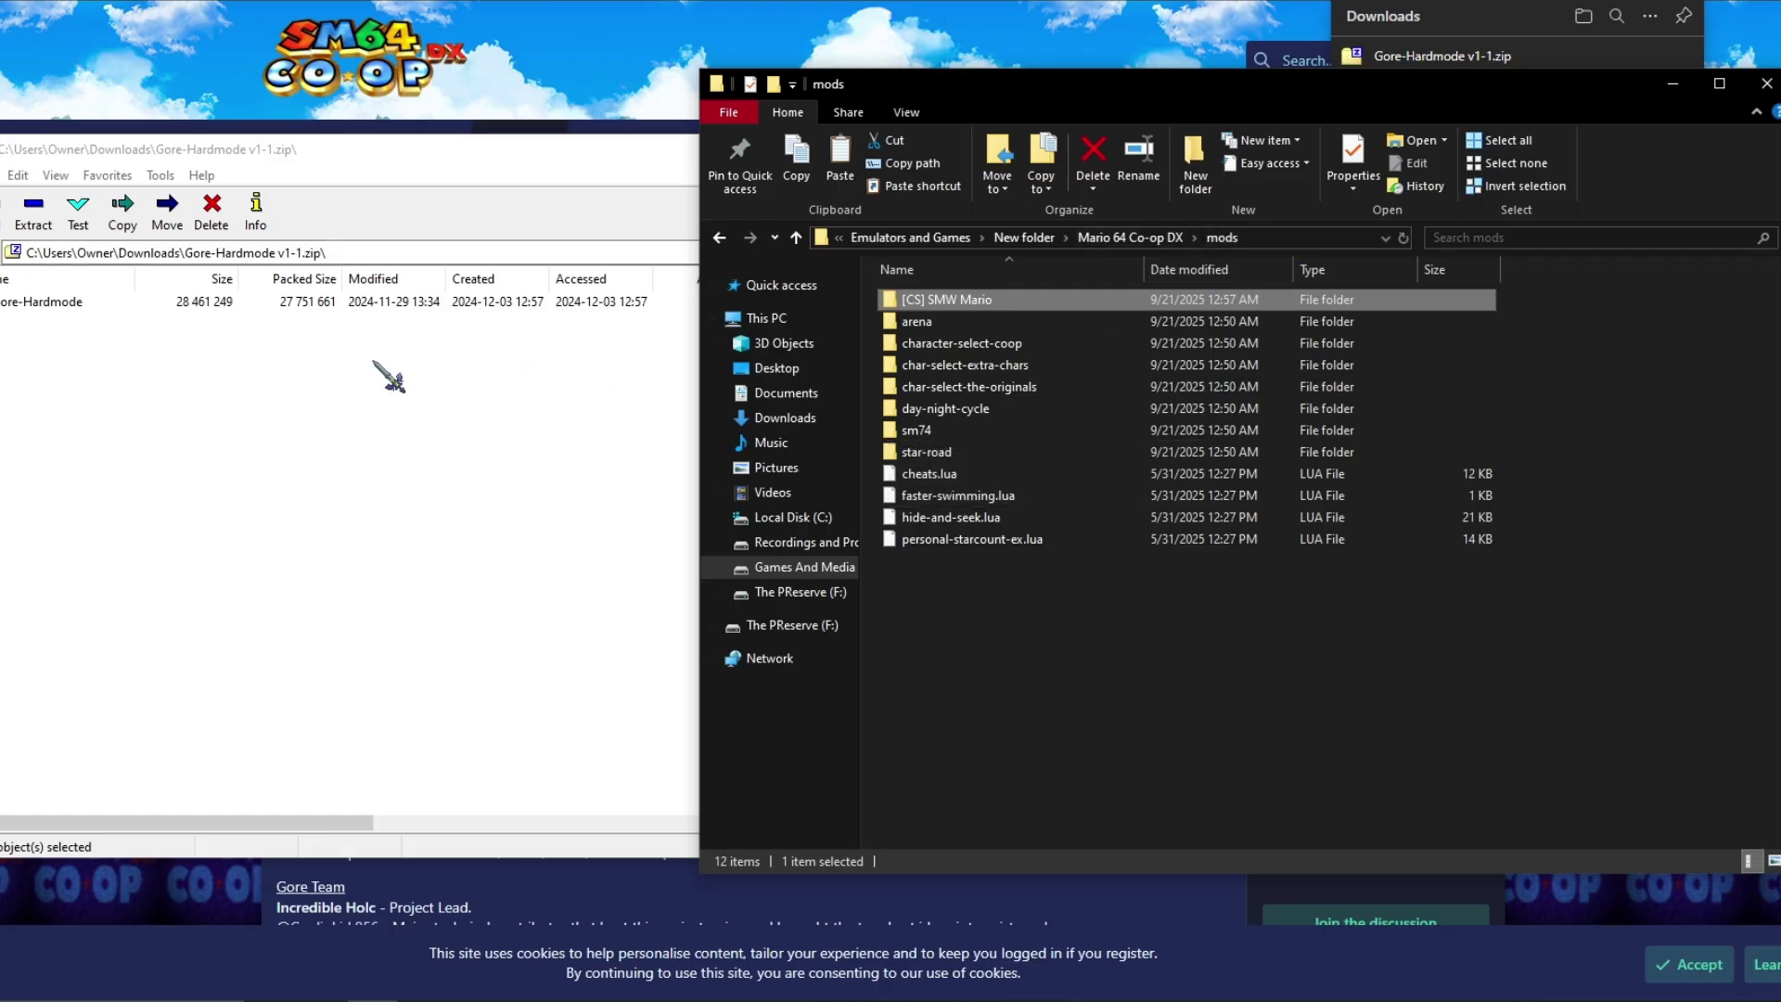
{"action": "left_click_drag", "start_coordinate": [65, 303], "coordinate": [88, 310]}
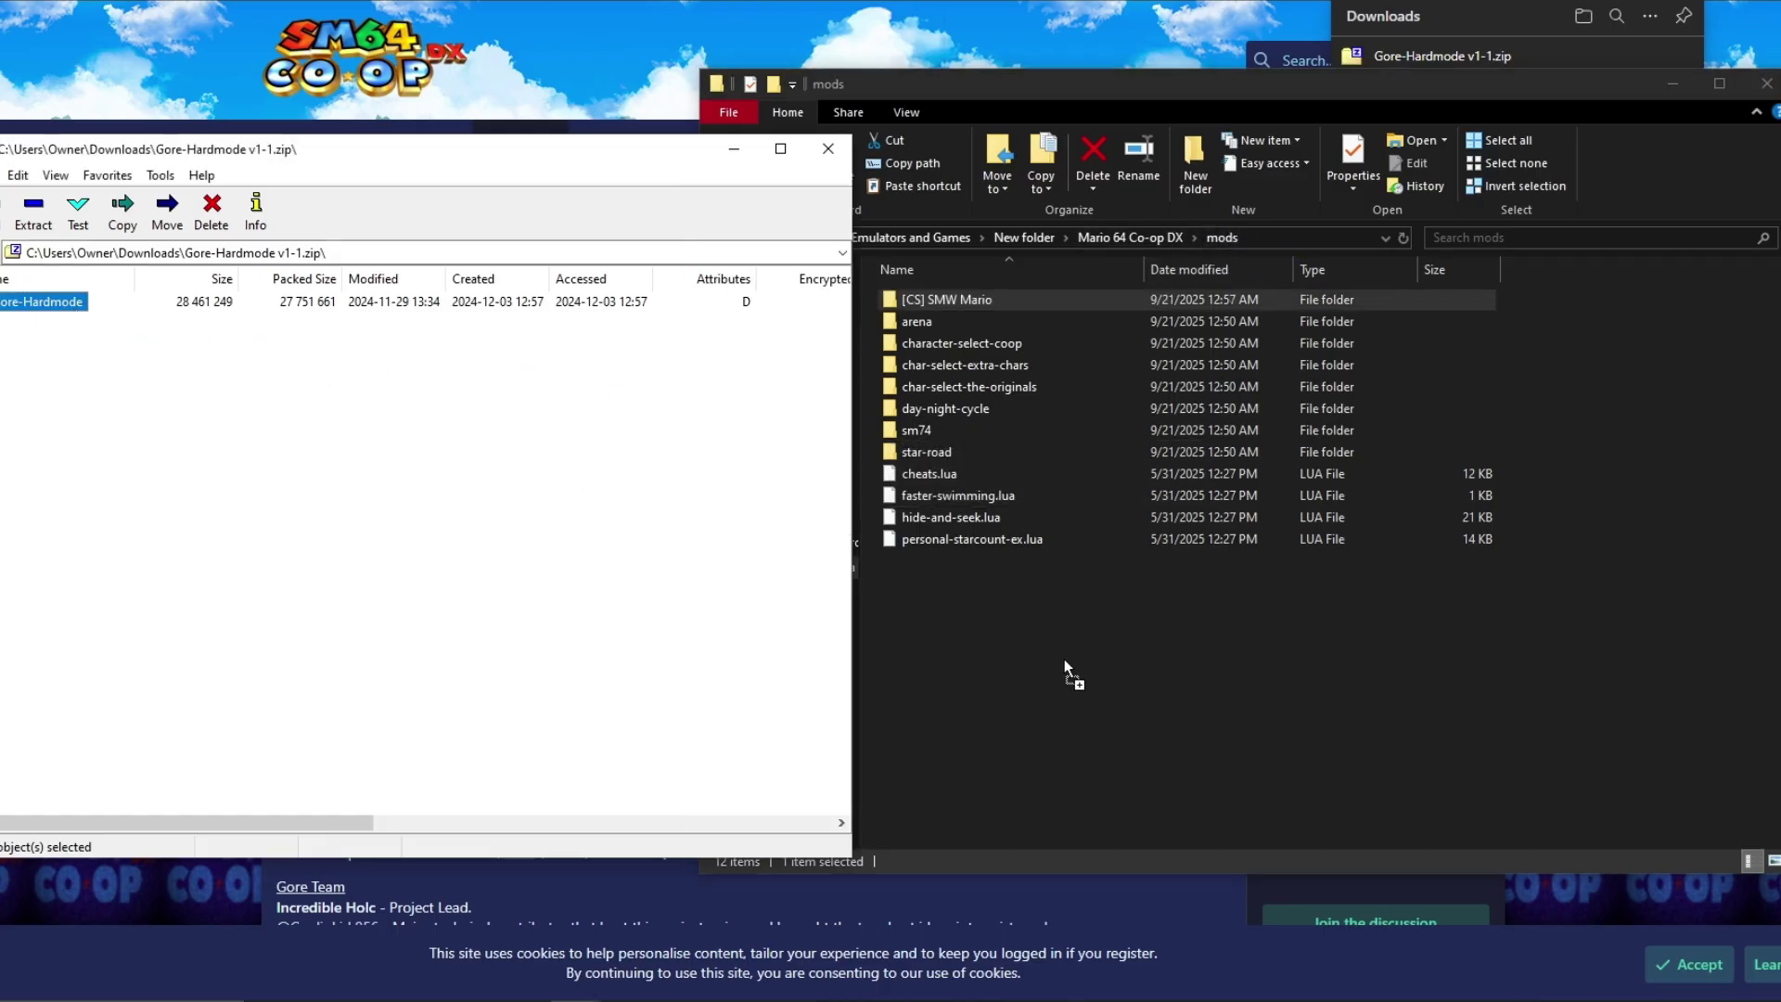
{"action": "left_click_drag", "start_coordinate": [1064, 658], "coordinate": [1064, 658]}
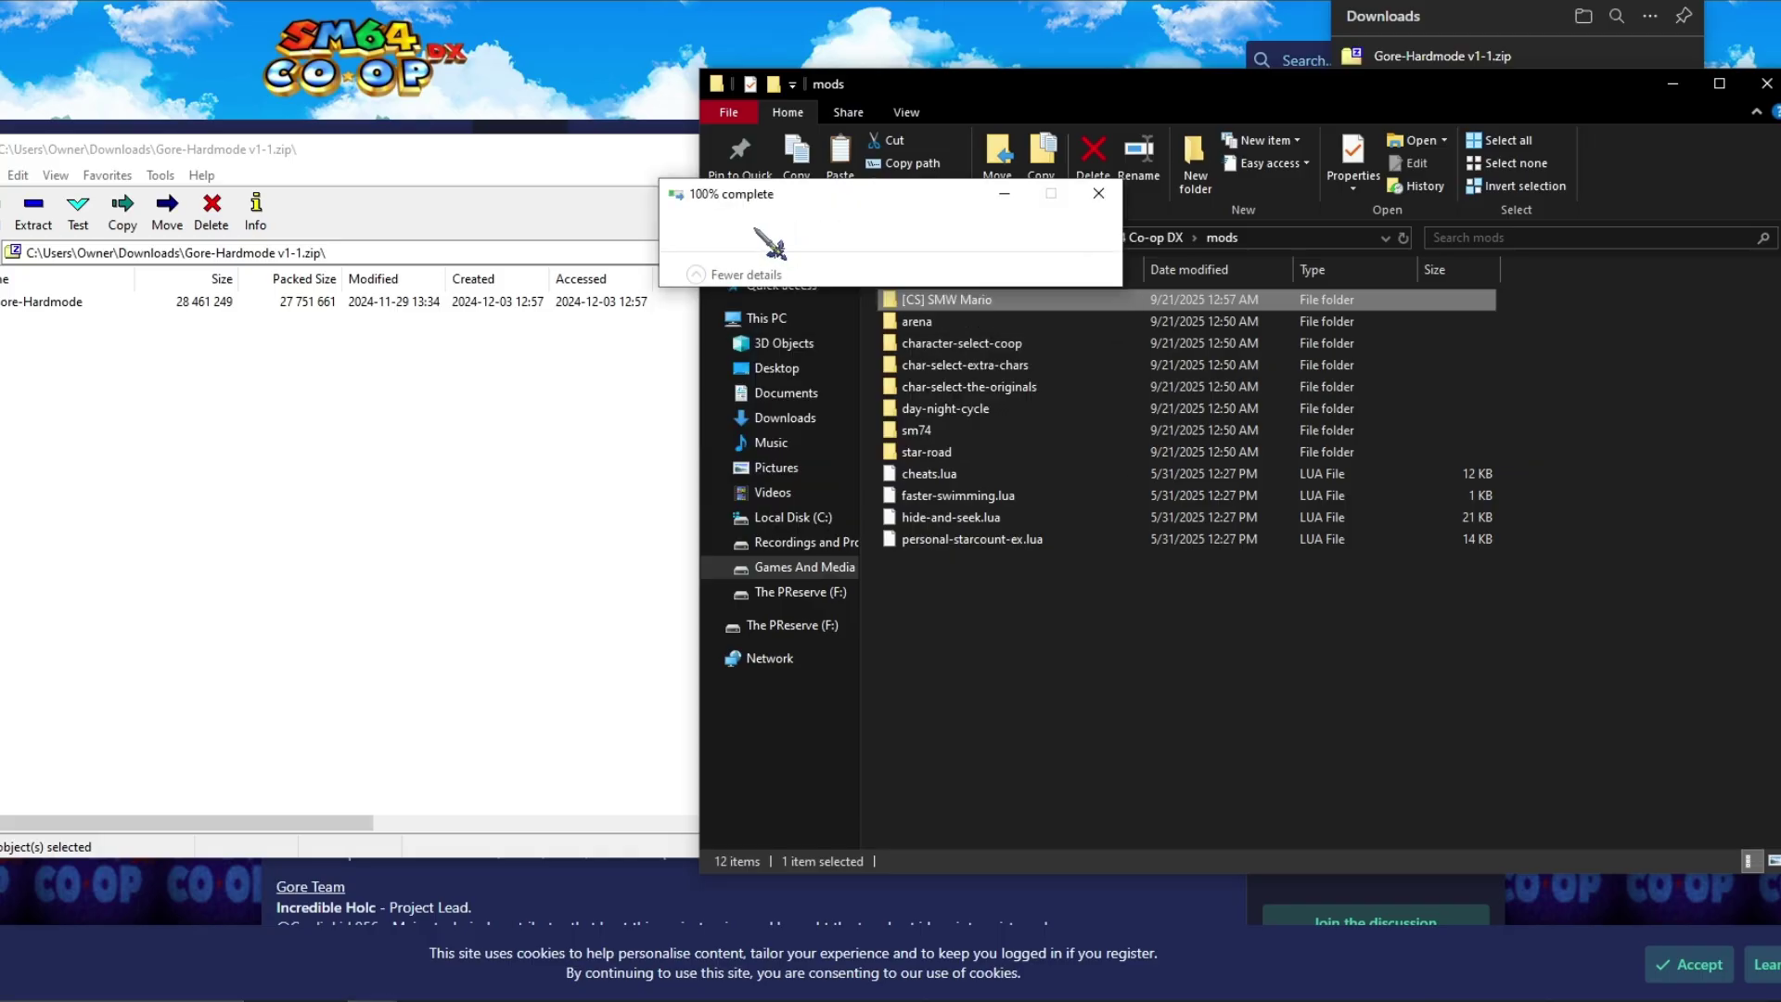
{"action": "left_click", "coordinate": [833, 163]}
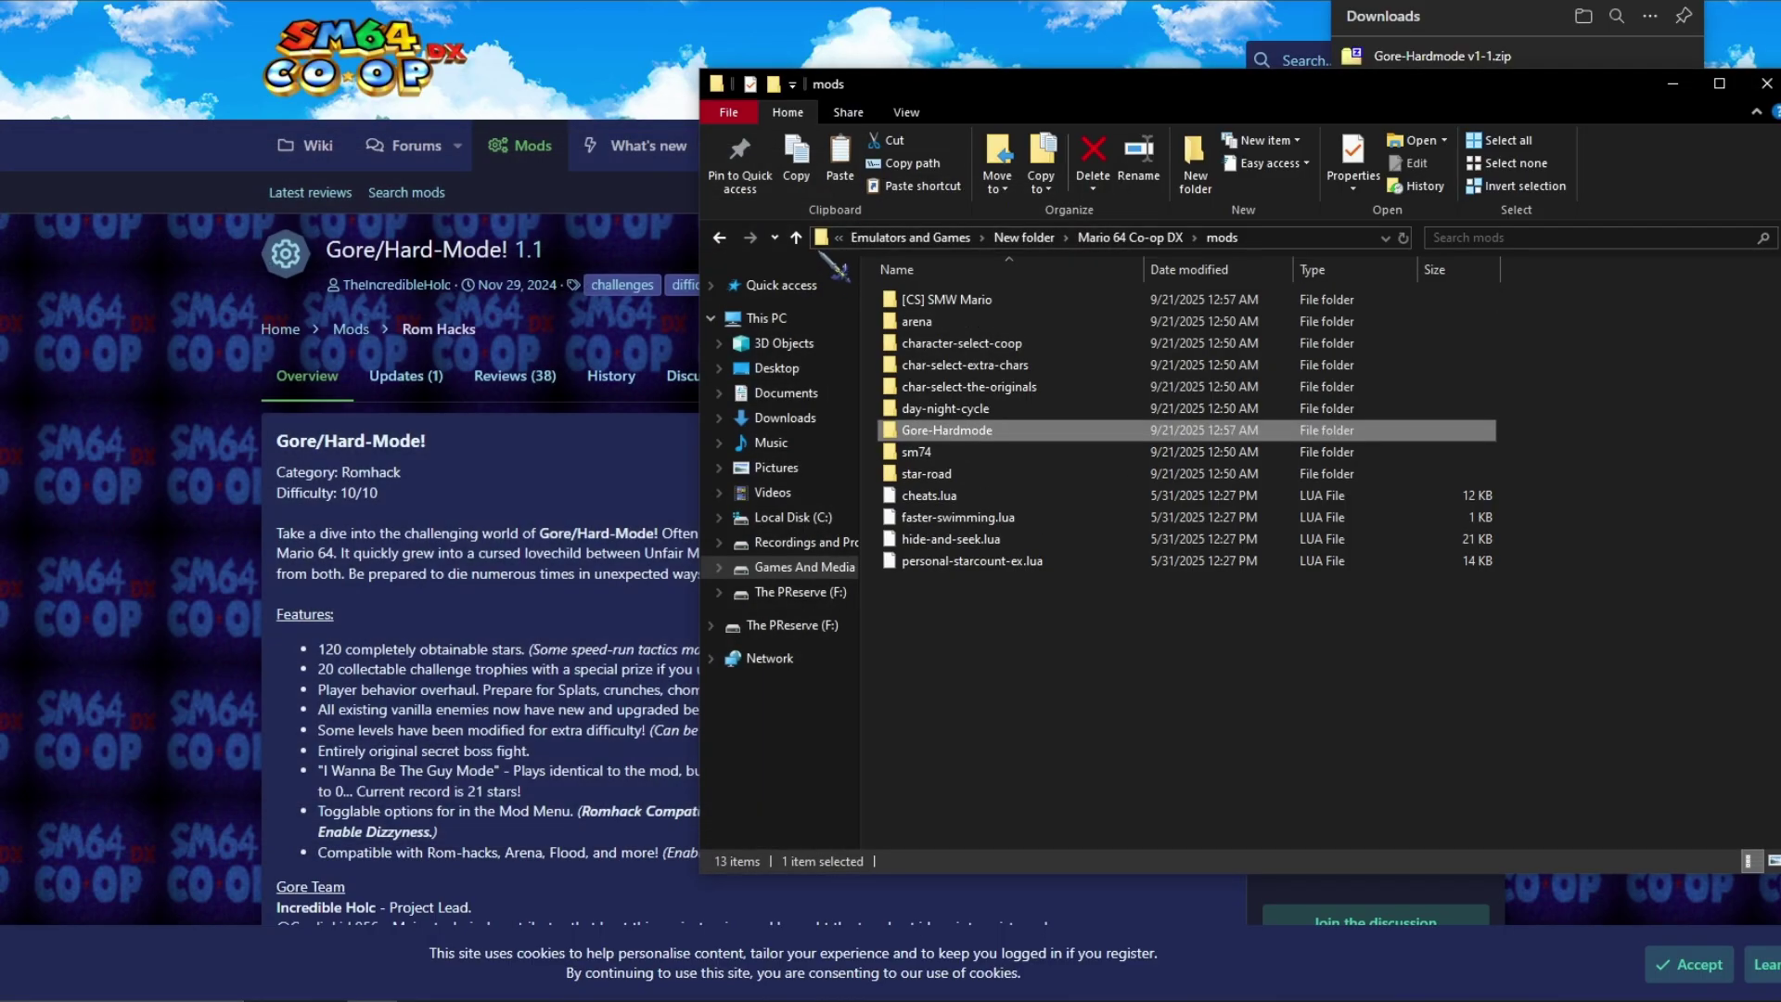
Go up to the Mario 64 Co-op DX folder, send a desktop shortcut for sm64coopdx and launch the game.
{"action": "left_click", "coordinate": [796, 239]}
{"action": "left_click", "coordinate": [960, 429]}
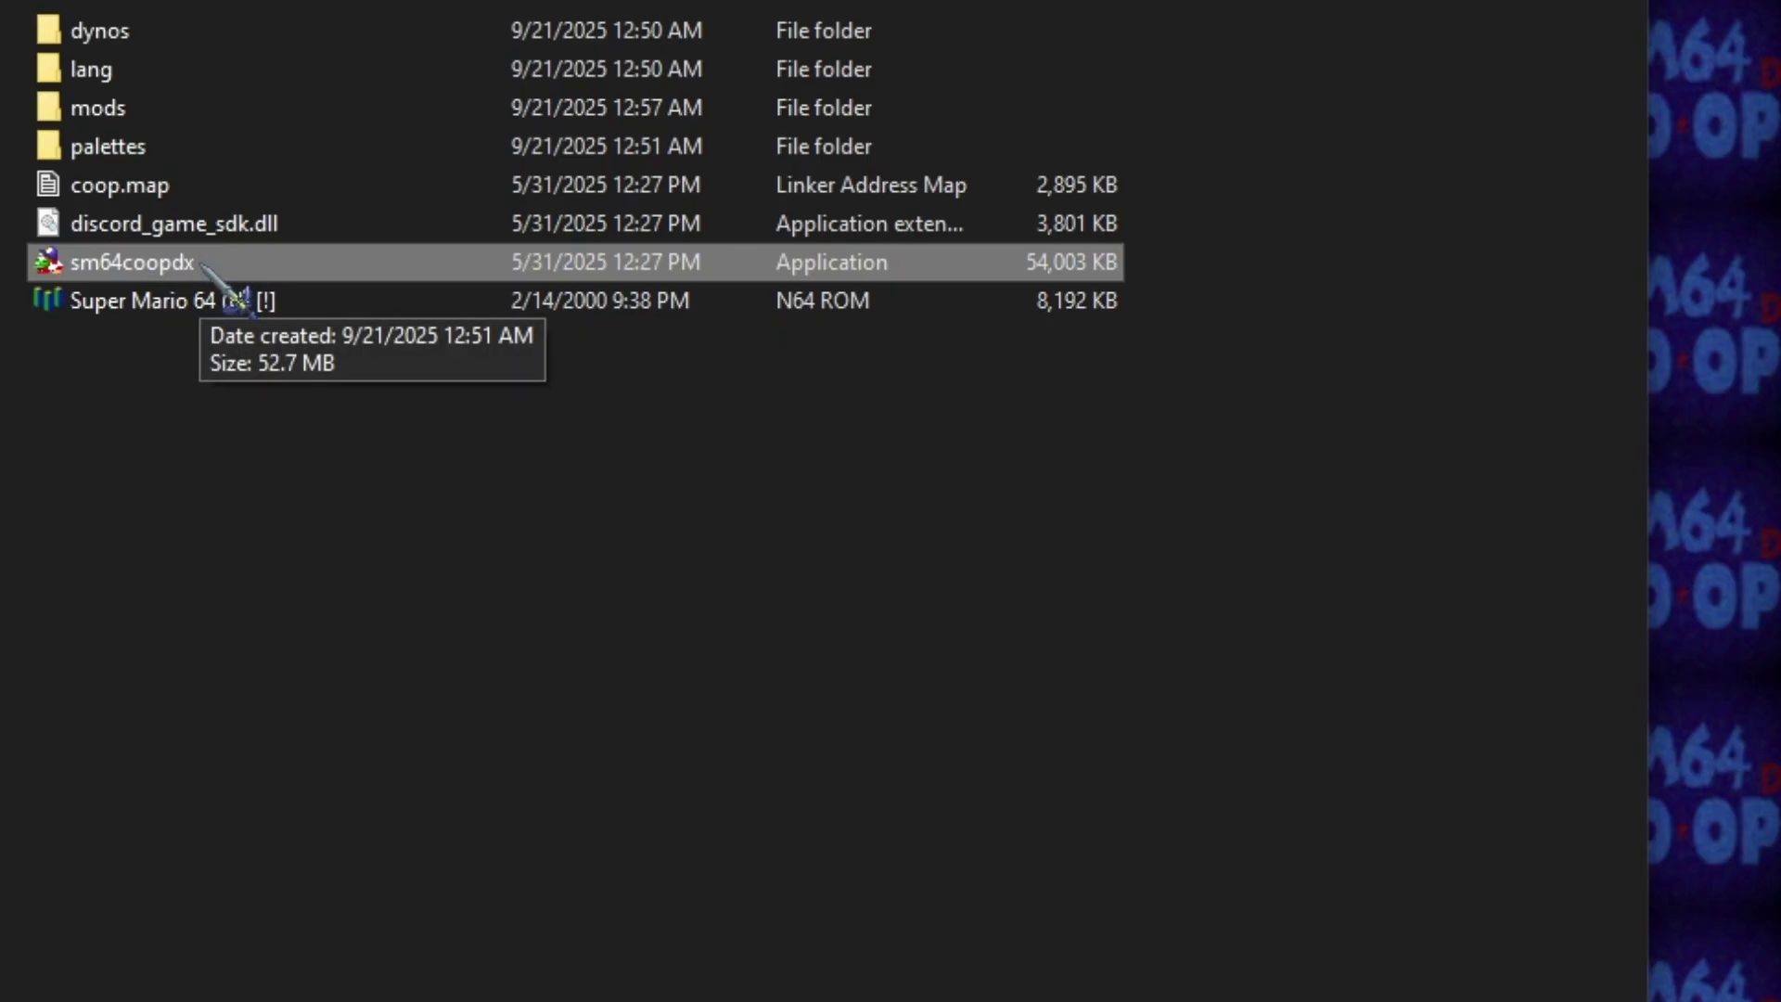
{"action": "right_click", "coordinate": [201, 263]}
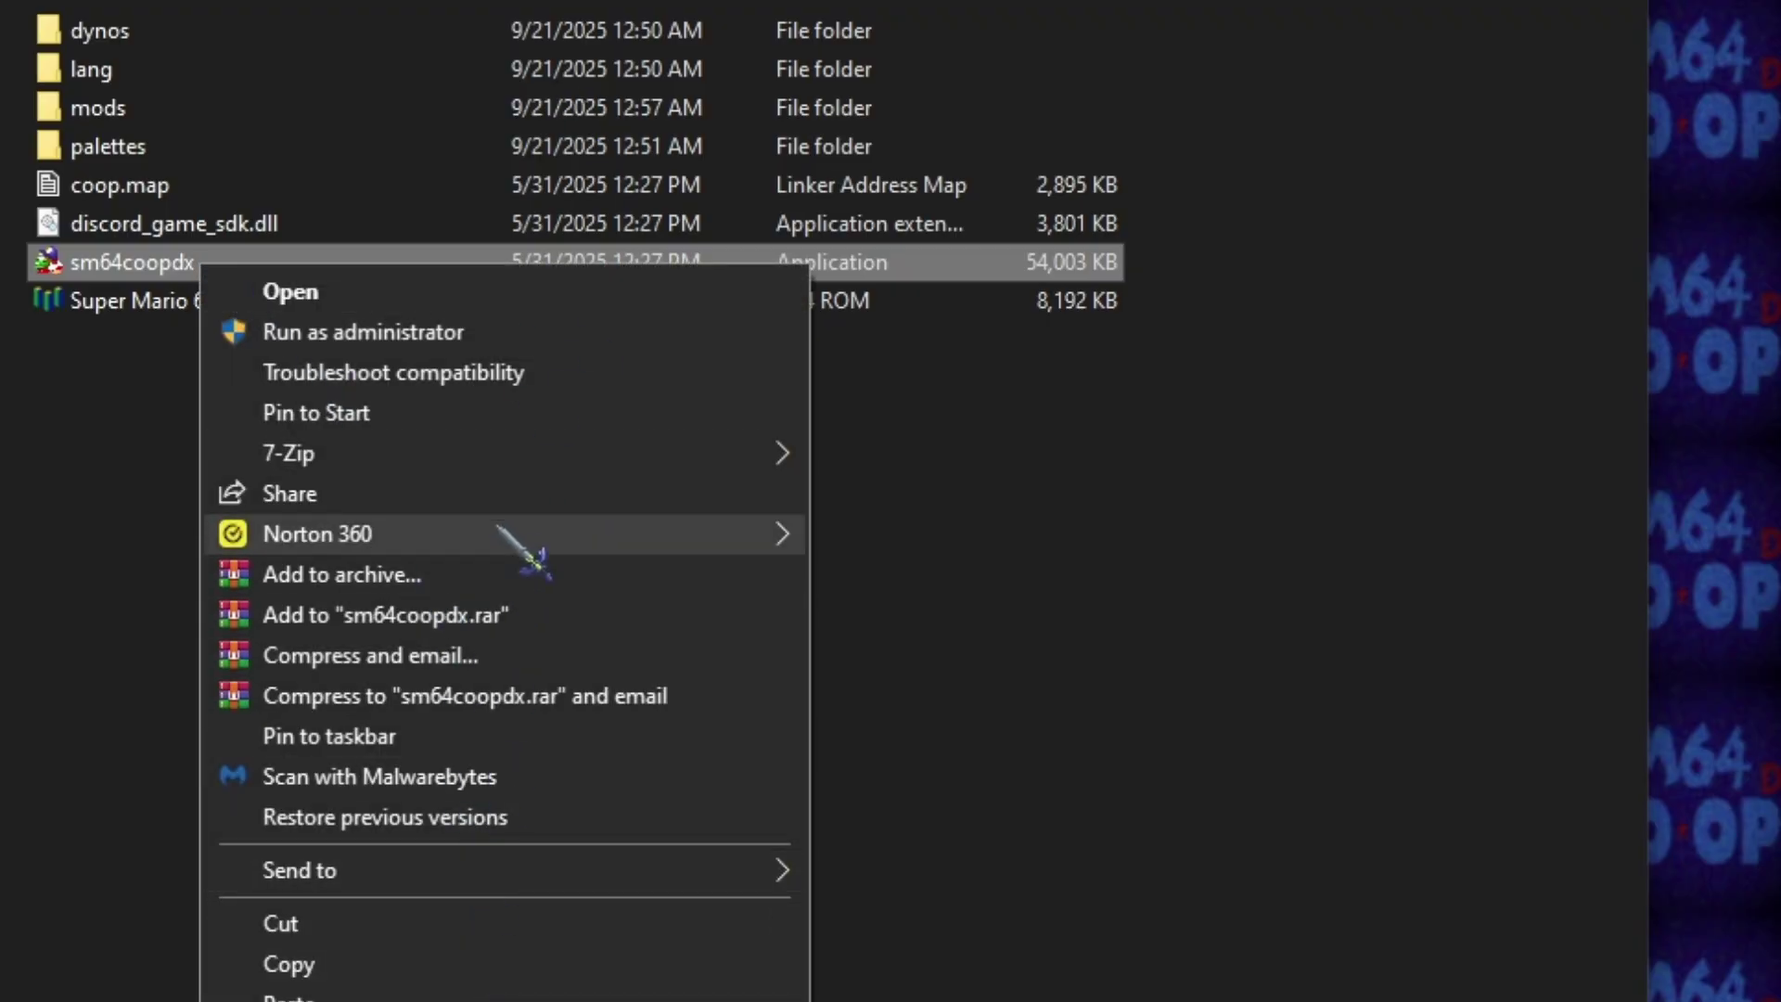
{"action": "mouse_move", "coordinate": [506, 877]}
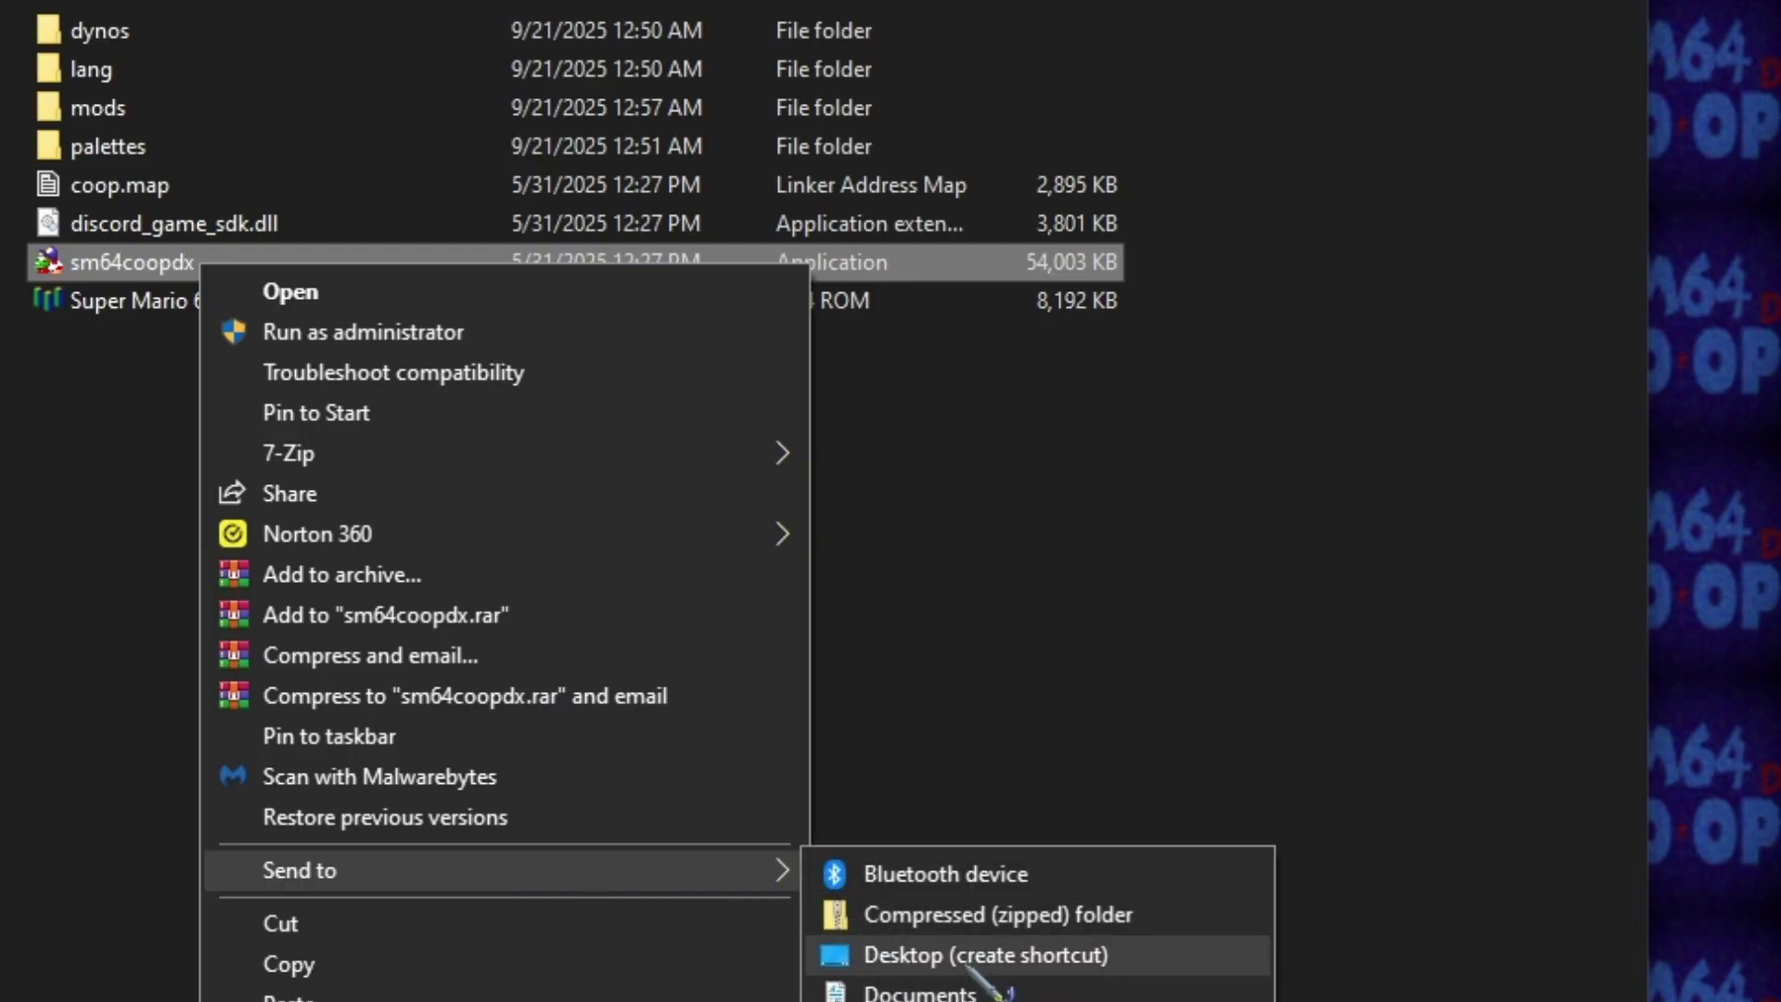
{"action": "left_click", "coordinate": [1165, 752]}
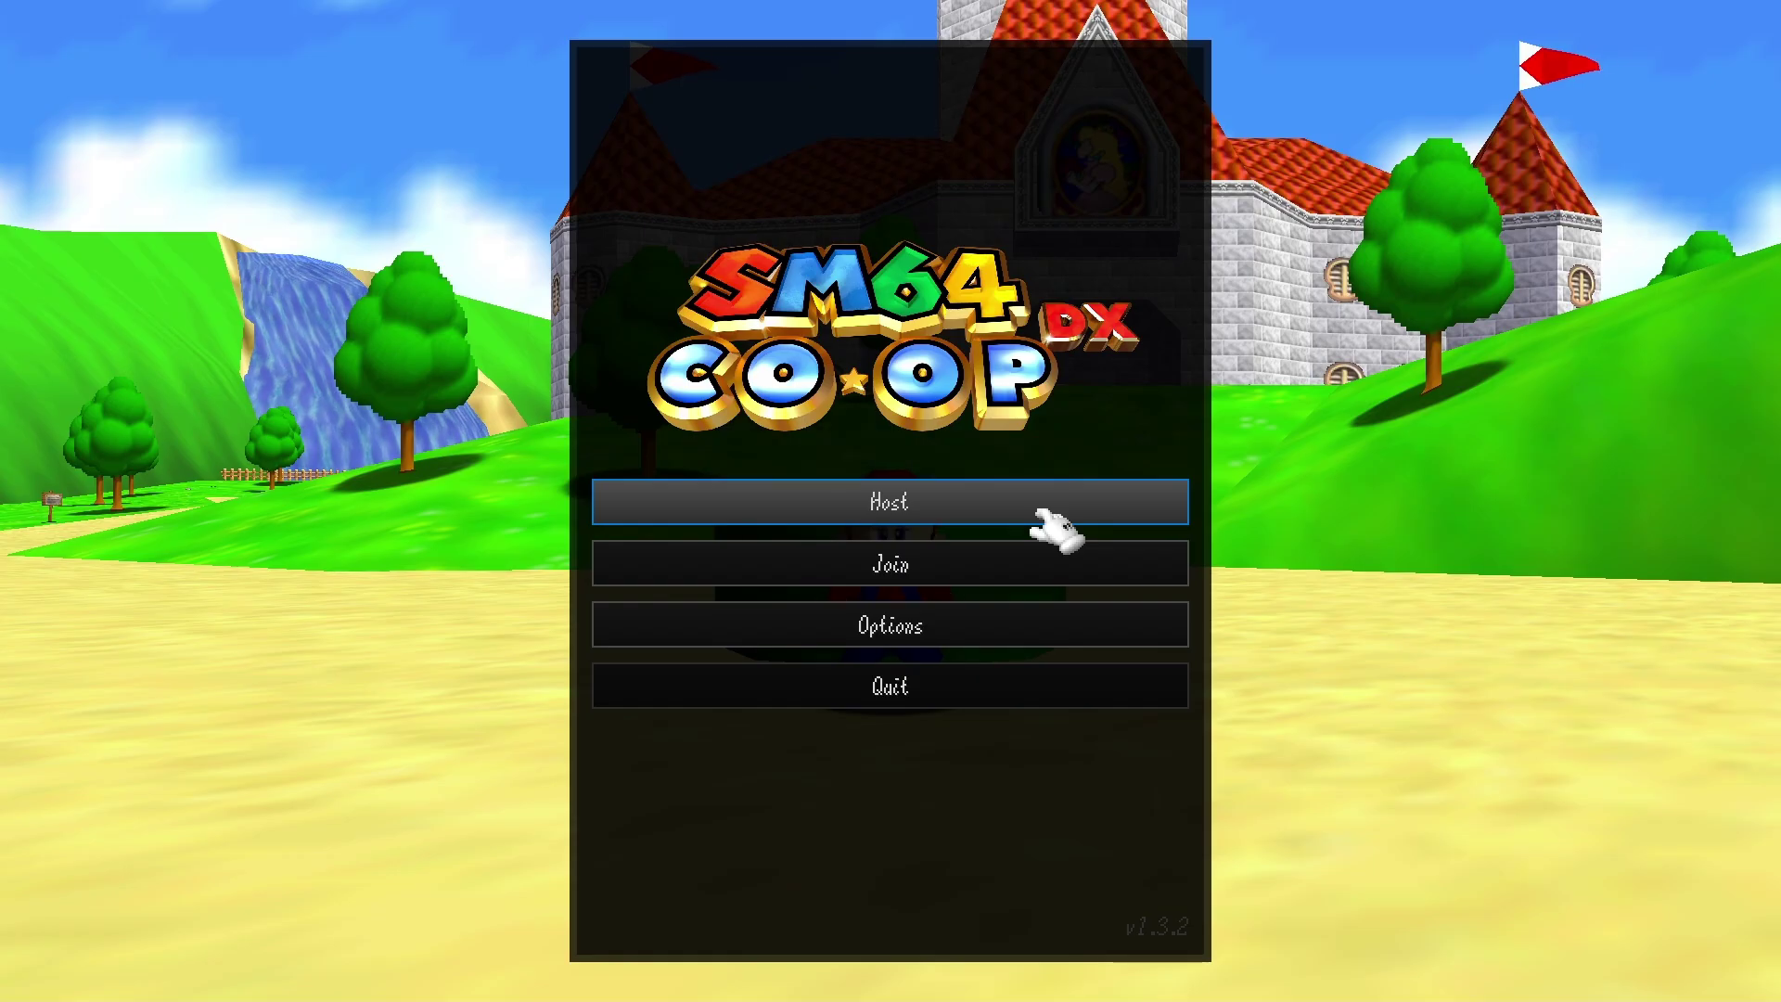
Open the mod list in the host setup and enable GORE / Hard-Mode!
{"action": "left_click", "coordinate": [1094, 626]}
{"action": "left_click", "coordinate": [1103, 685]}
{"action": "left_click", "coordinate": [974, 504]}
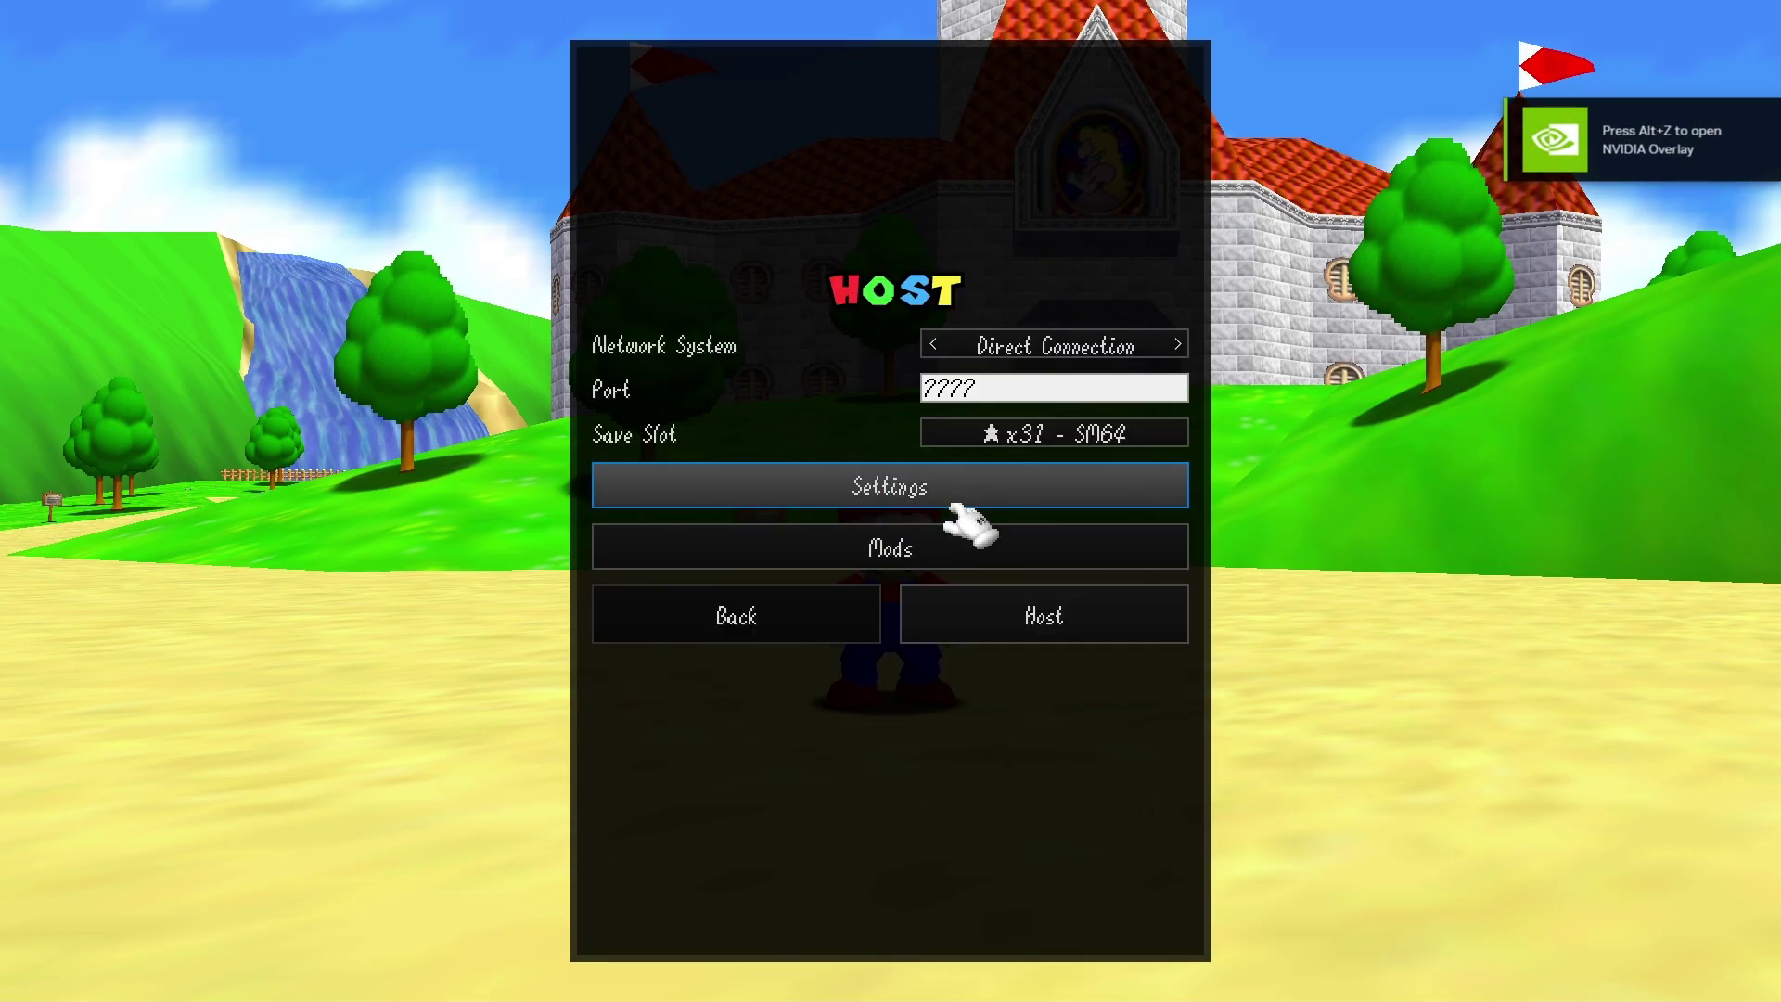
{"action": "left_click", "coordinate": [957, 558]}
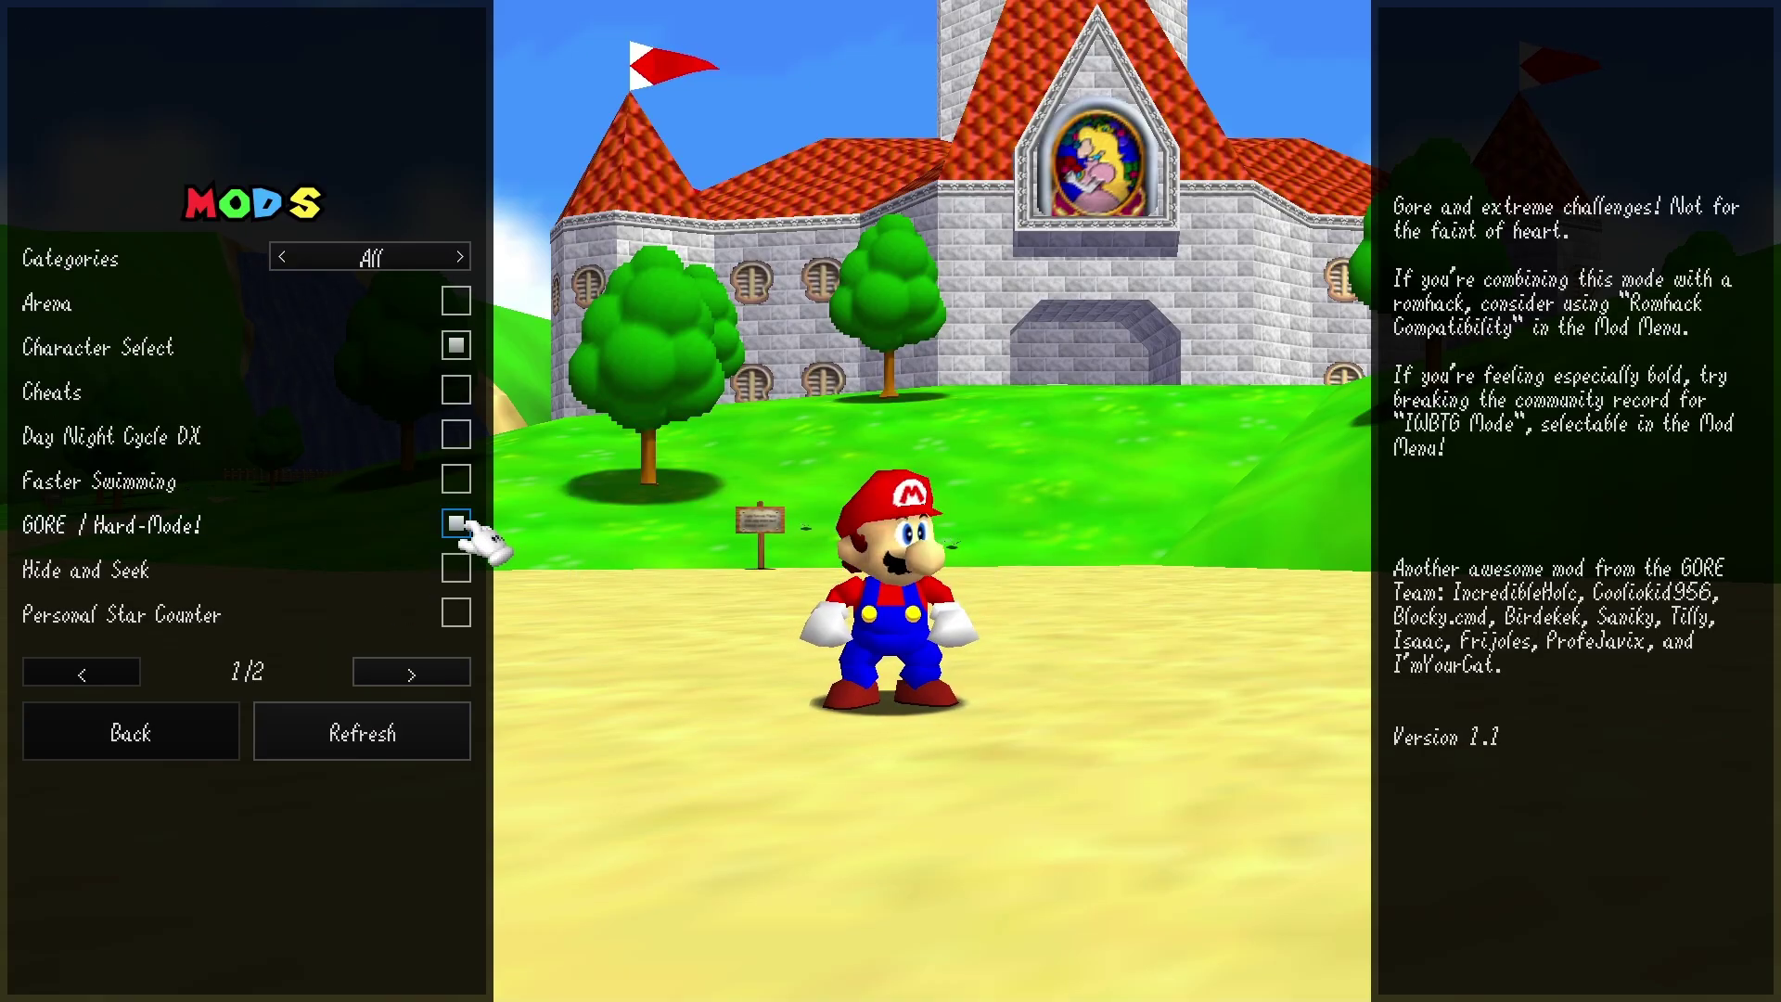
Disable the Super Mario 74 (+EE) rom hack on the second page of the mod list and return to the first page.
{"action": "left_click", "coordinate": [447, 674]}
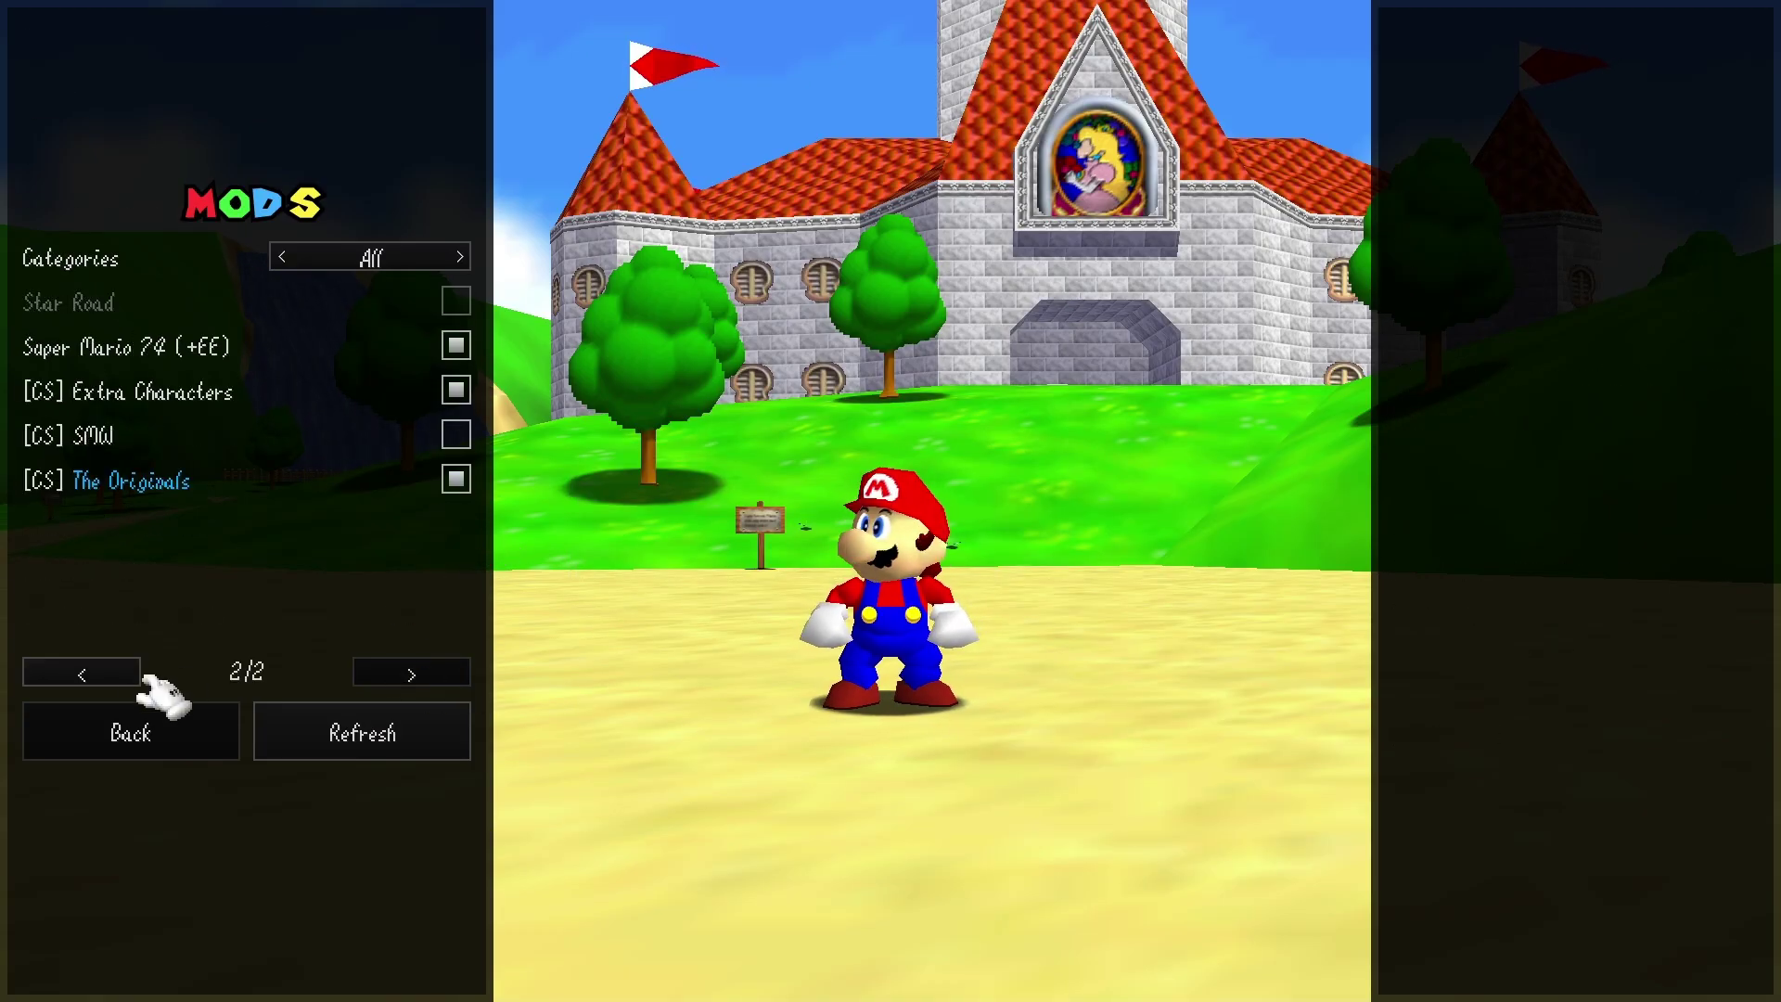
{"action": "left_click", "coordinate": [464, 344]}
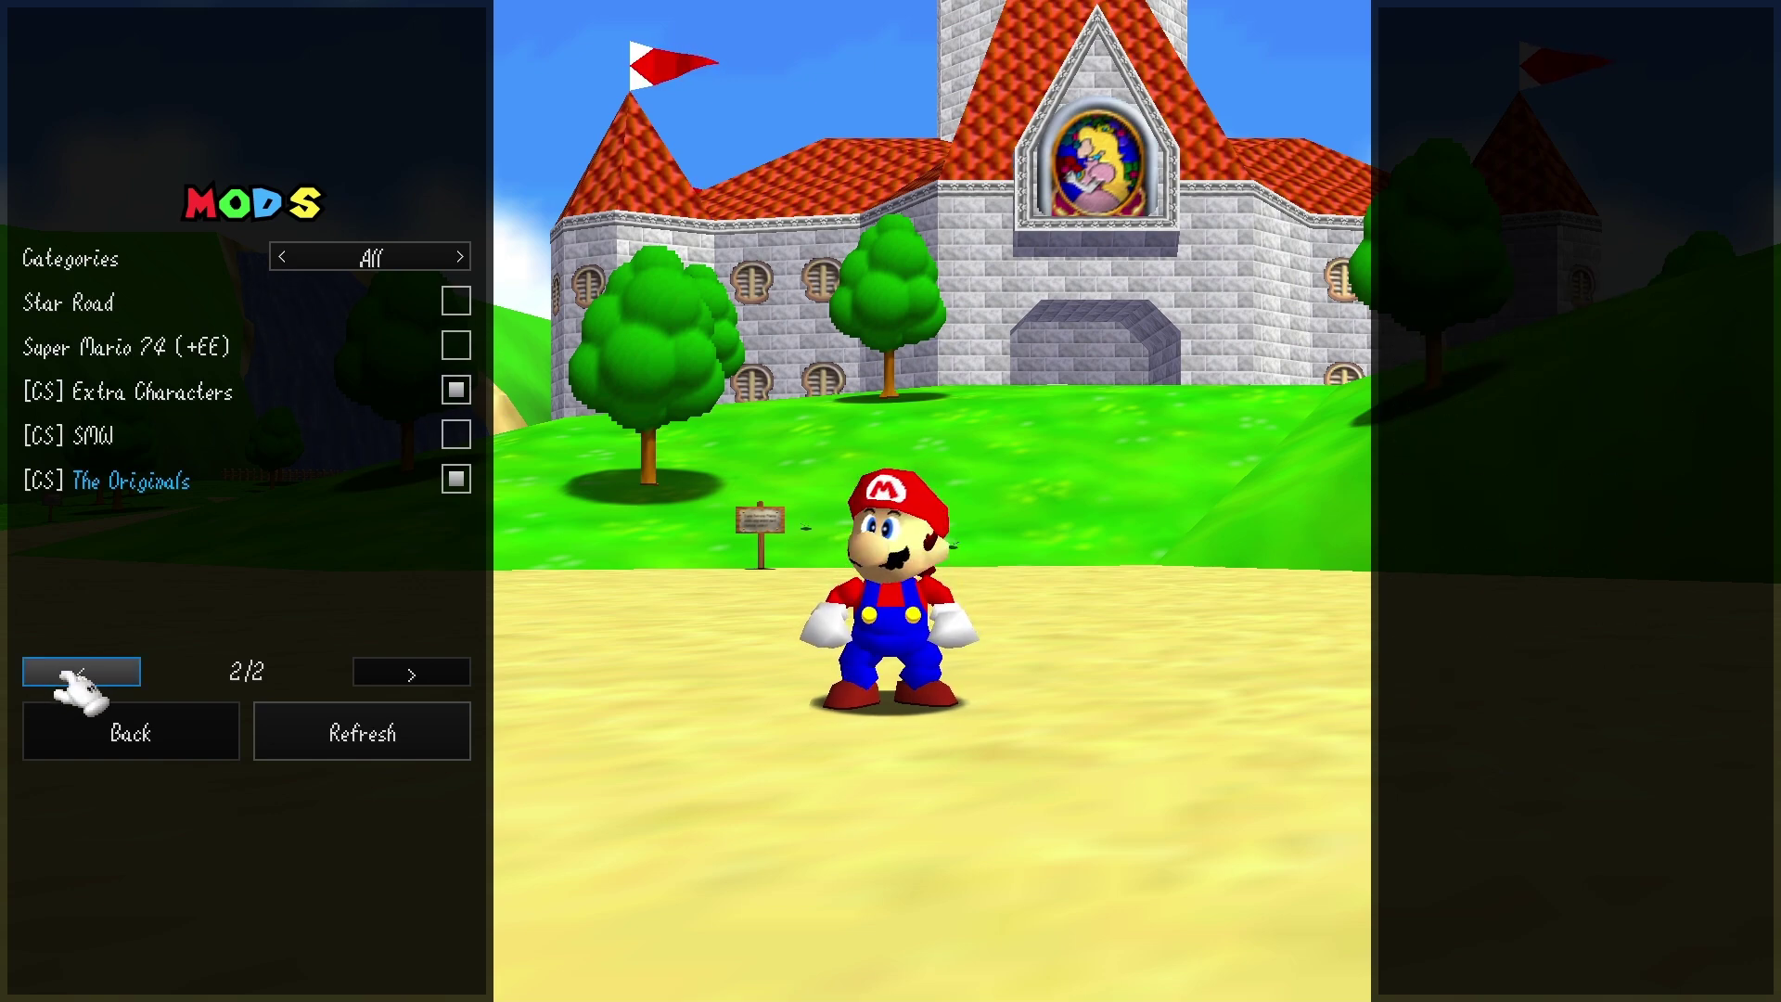
{"action": "mouse_move", "coordinate": [116, 310]}
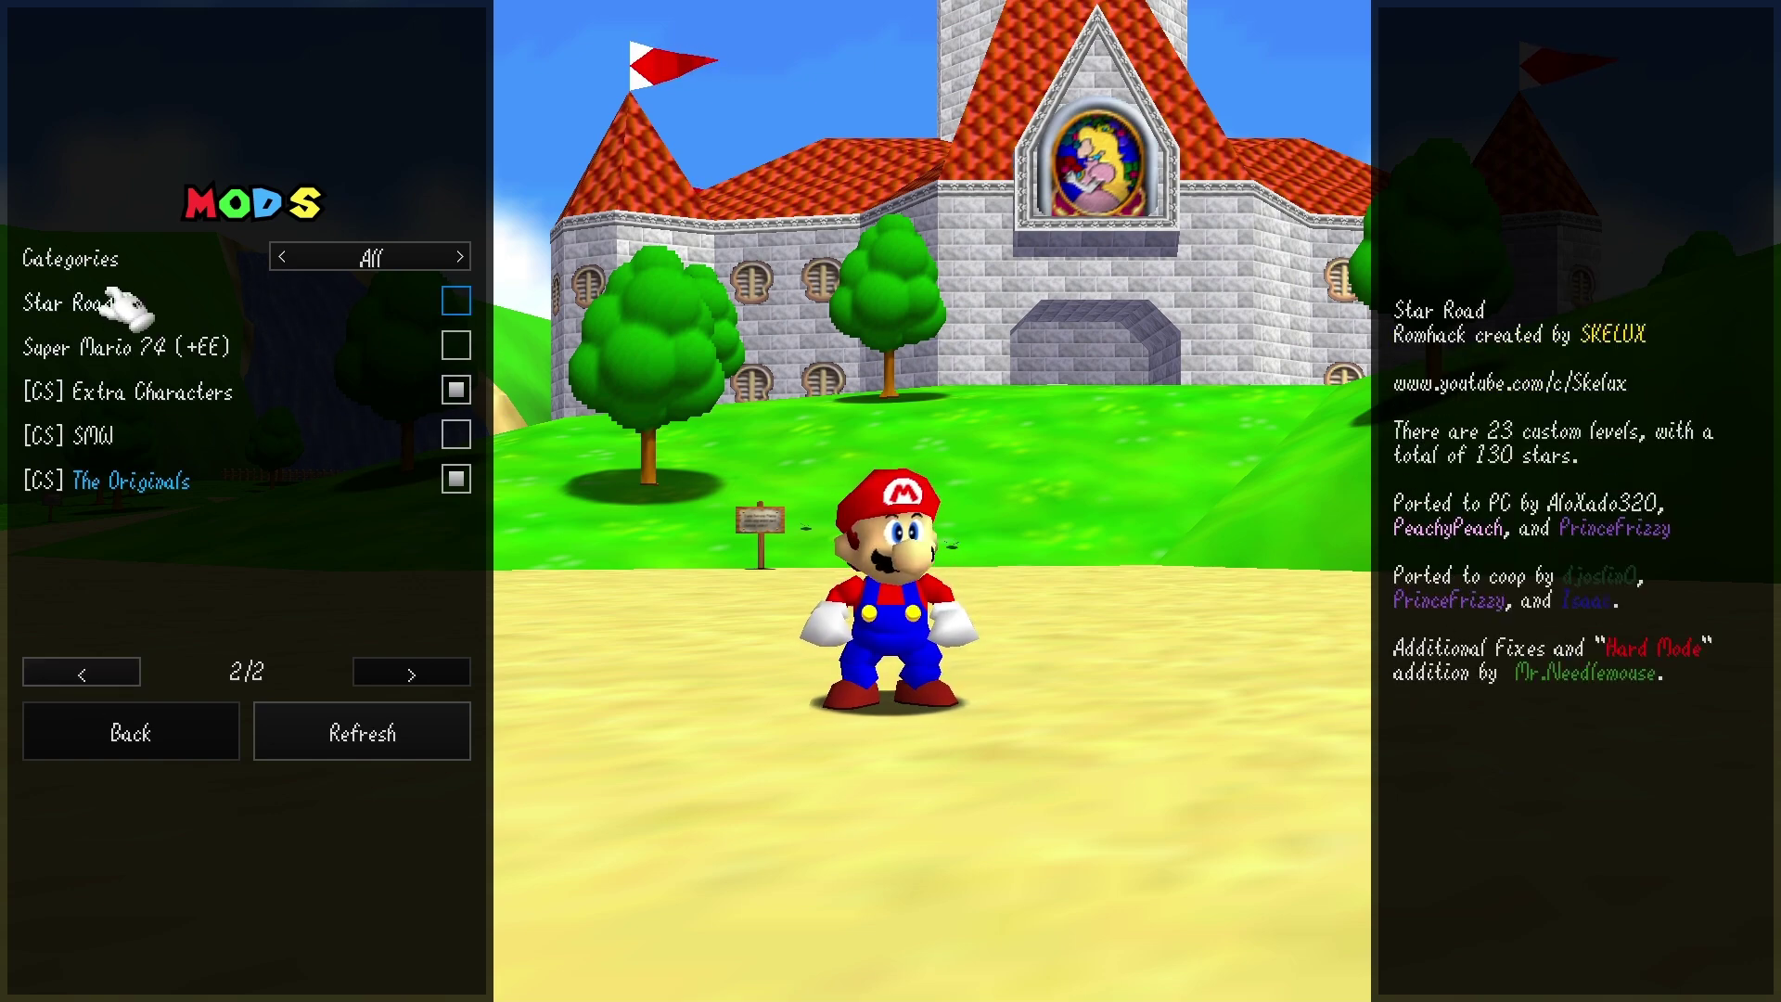
{"action": "left_click", "coordinate": [93, 674]}
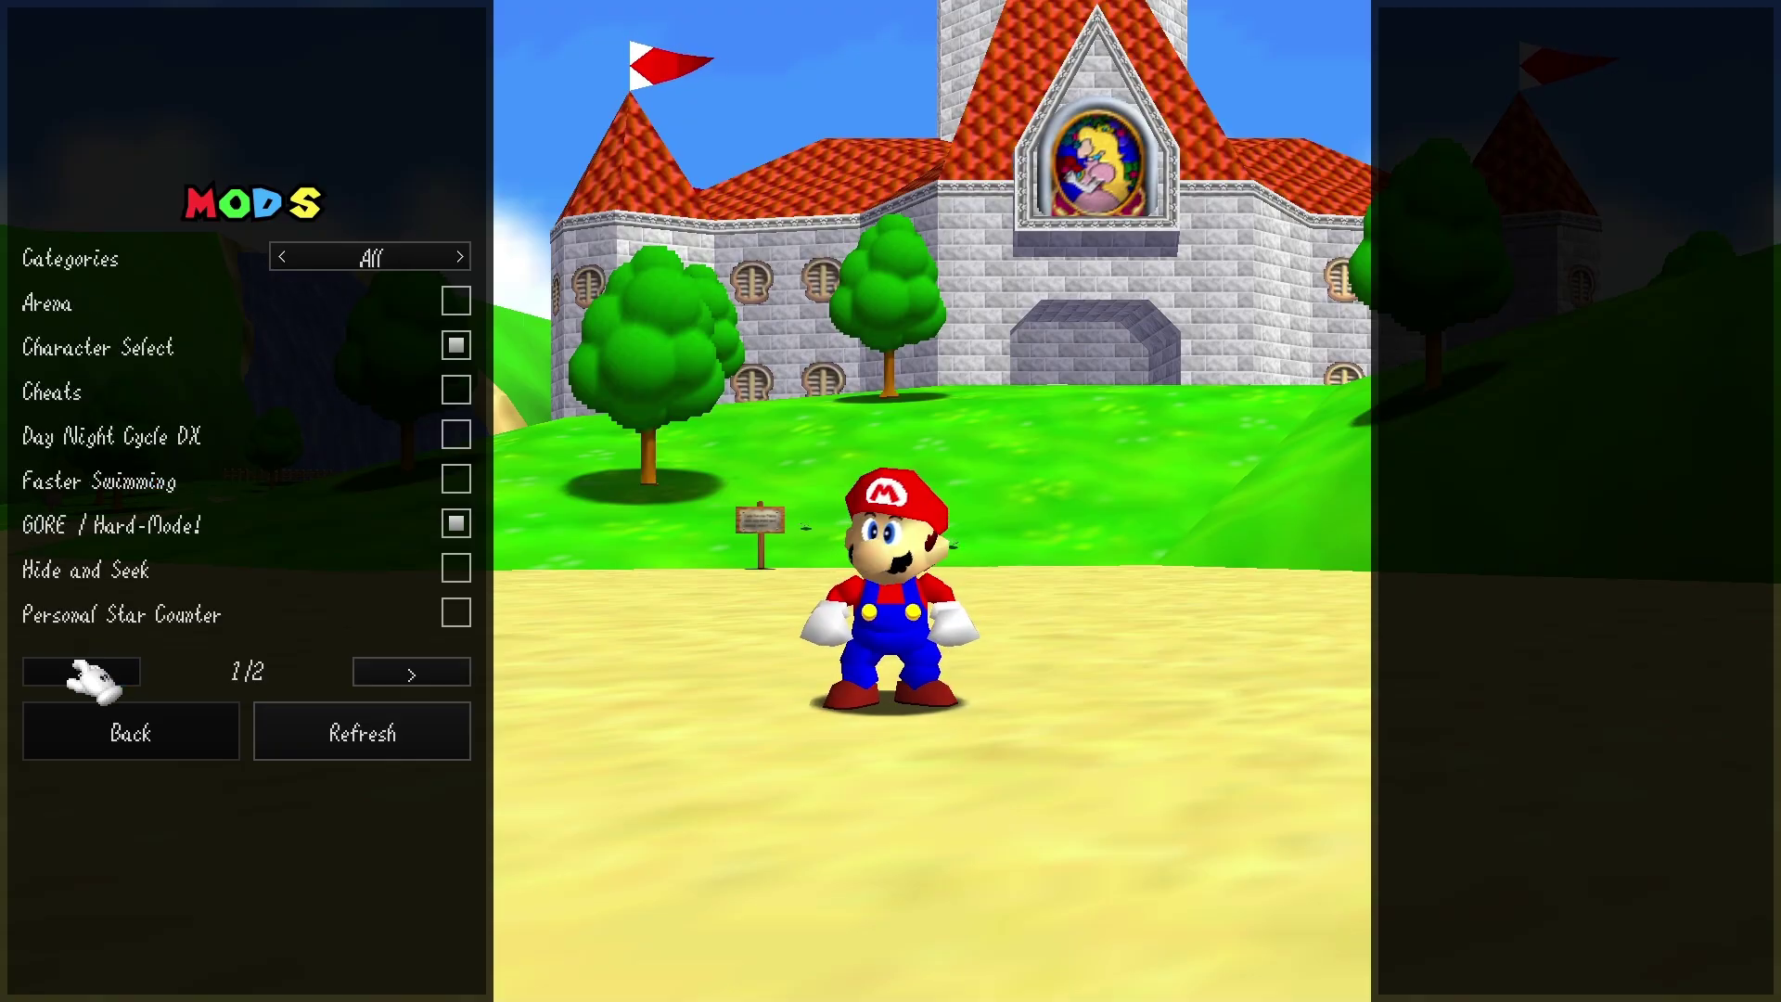
Enable the [CS] SMW character mod on the second page of the mod list and return to the host setup.
{"action": "left_click", "coordinate": [411, 673]}
{"action": "mouse_move", "coordinate": [461, 436]}
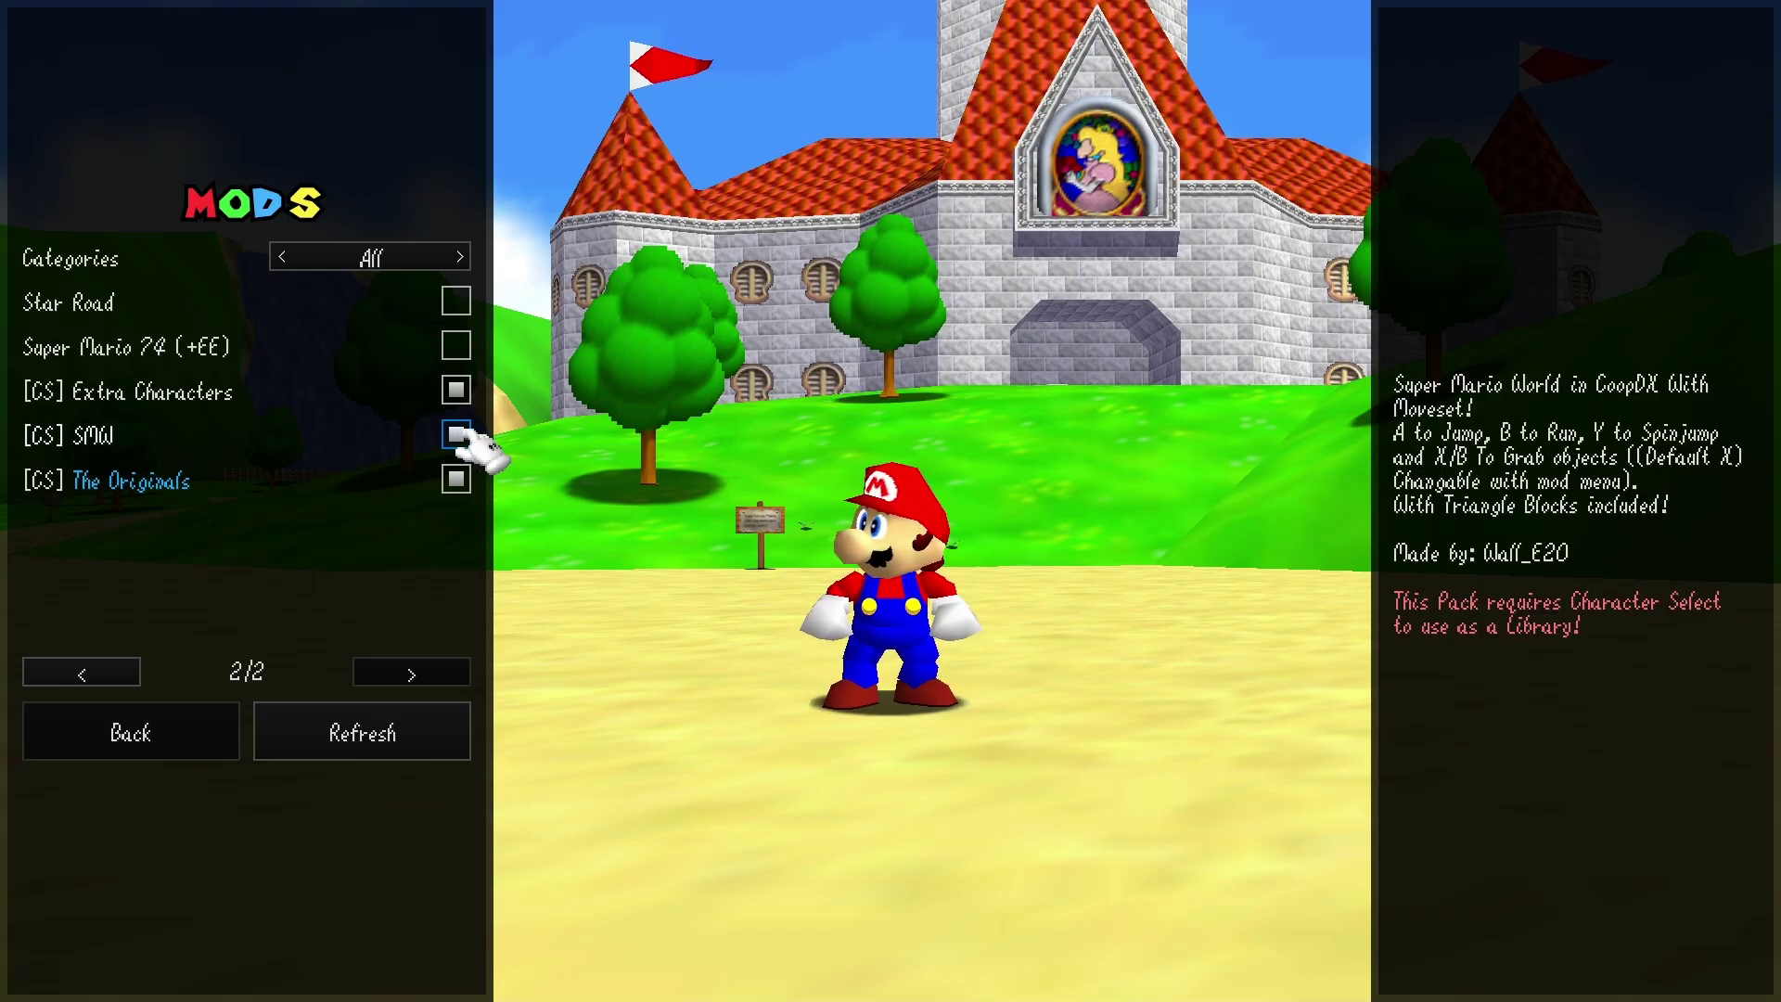
{"action": "left_click", "coordinate": [83, 675]}
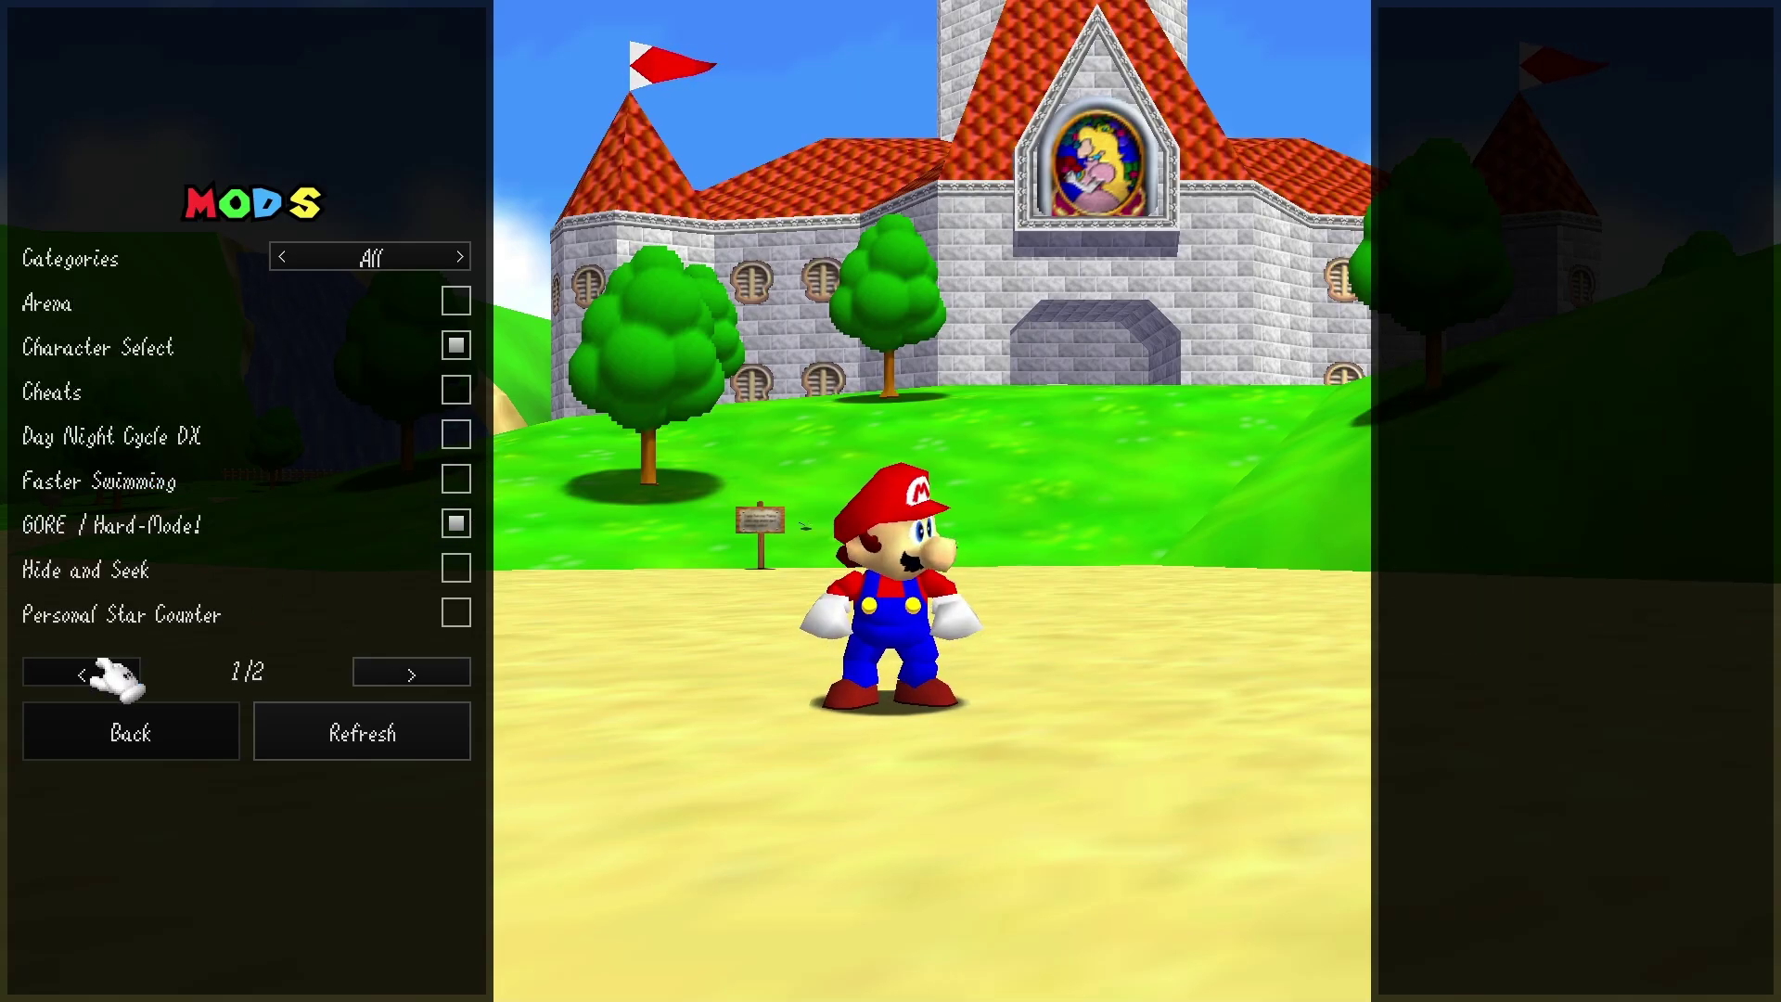
{"action": "left_click", "coordinate": [215, 745]}
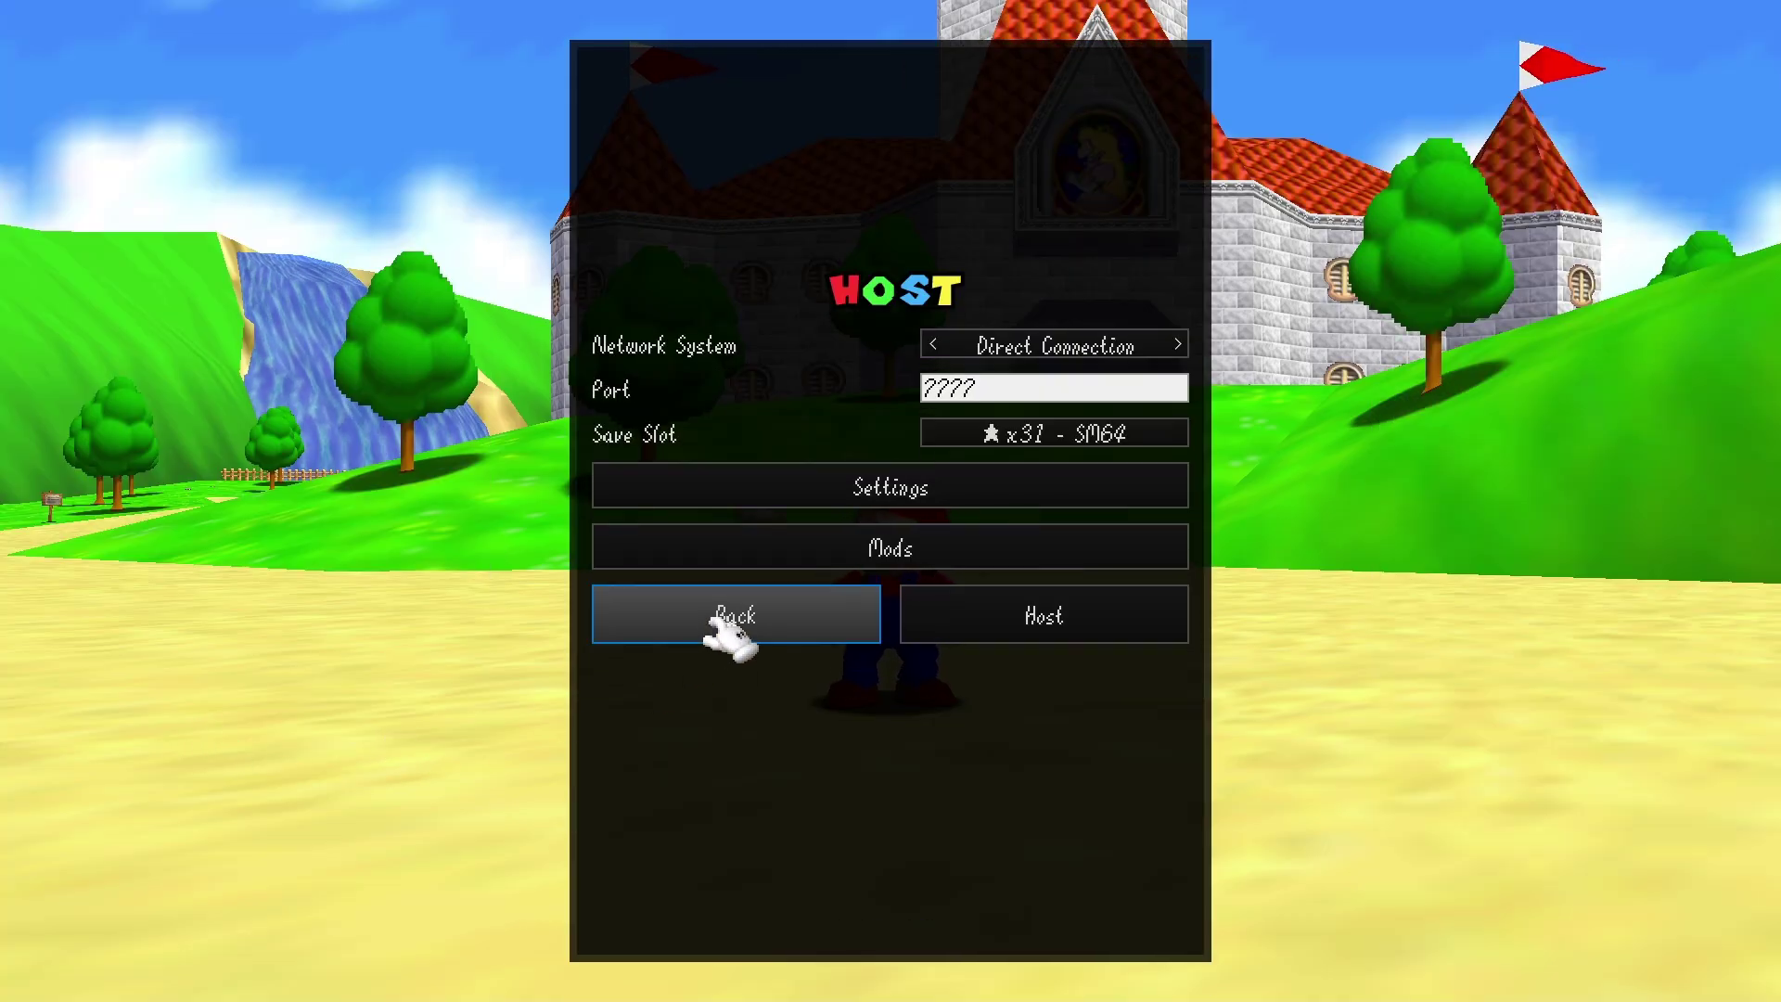
Review the ways to join a game, including the private lobby password entry, and return to the main menu.
{"action": "left_click", "coordinate": [733, 636]}
{"action": "left_click", "coordinate": [846, 569]}
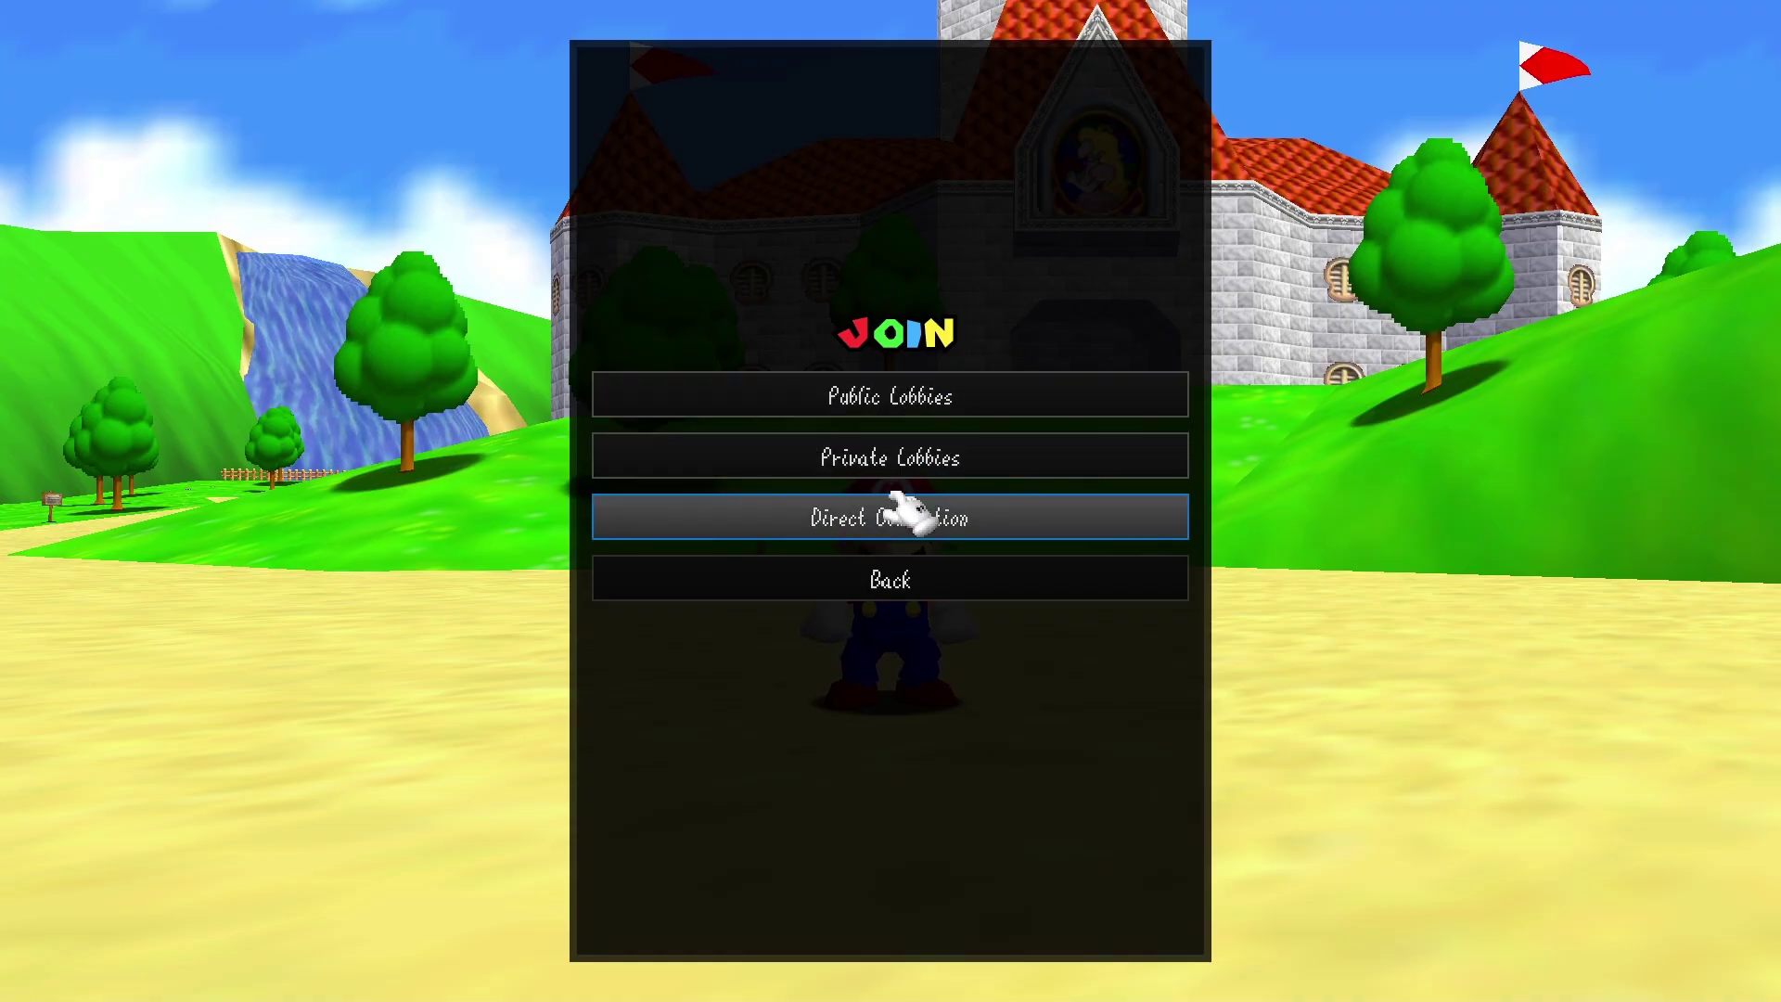
{"action": "left_click", "coordinate": [904, 469]}
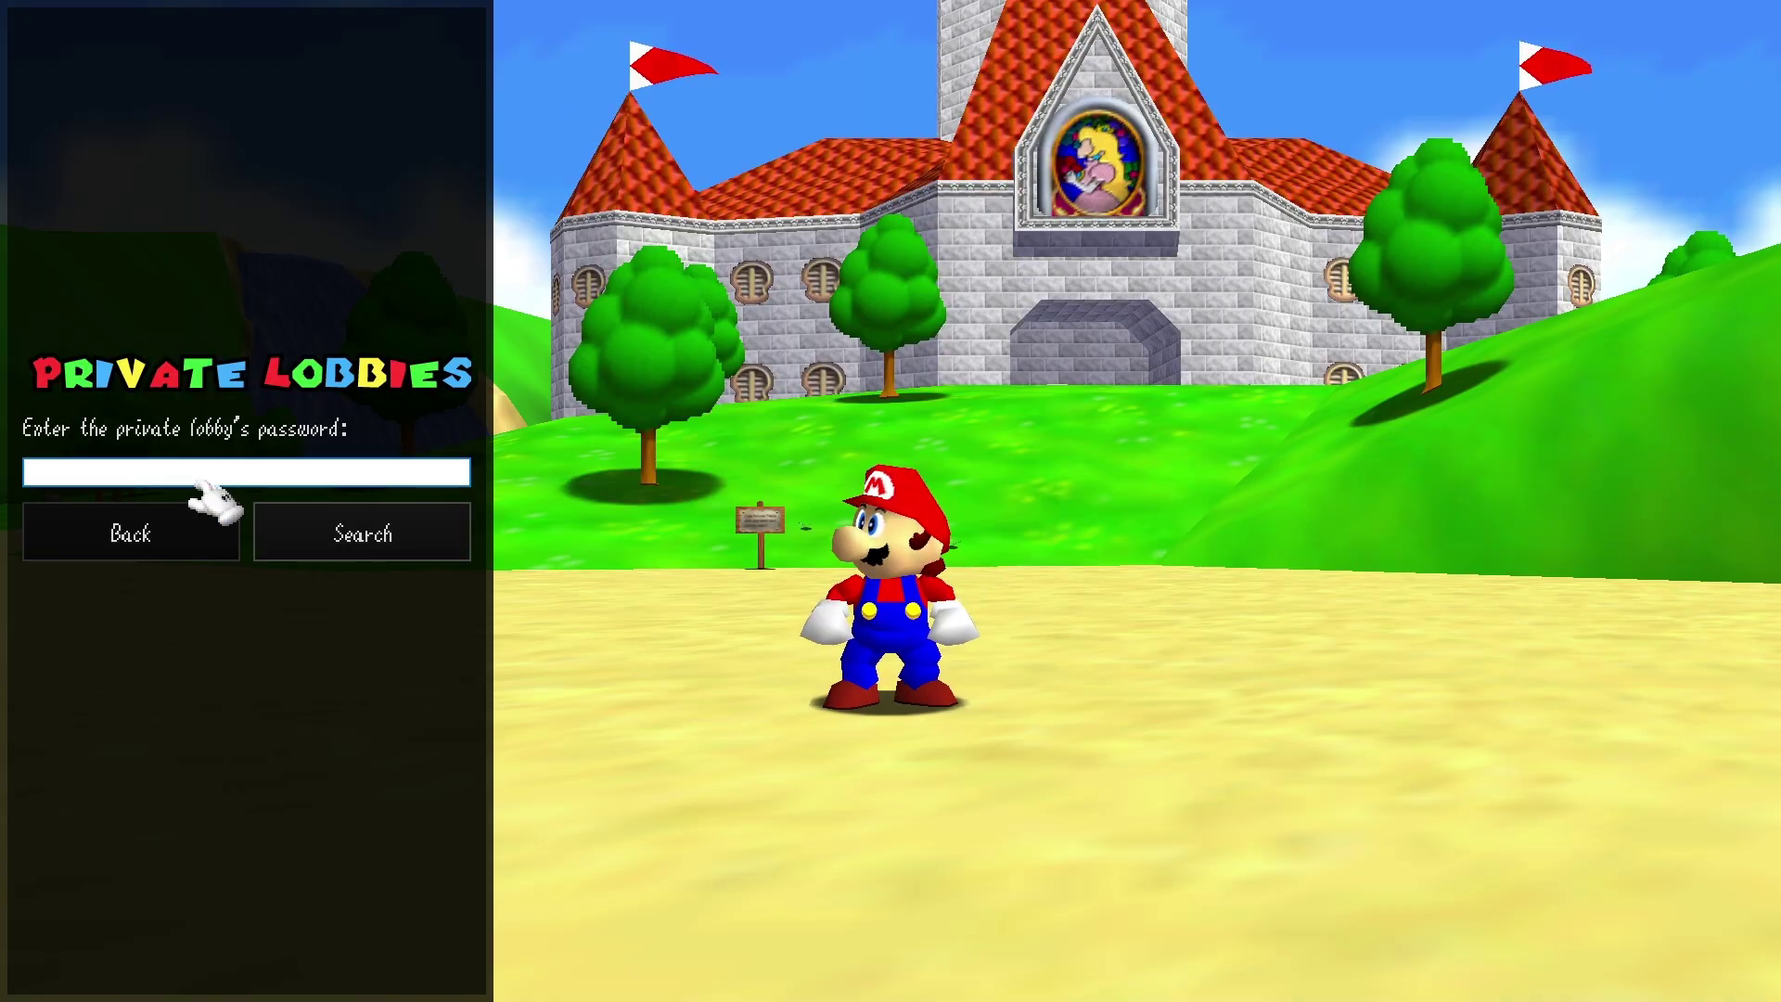
{"action": "left_click", "coordinate": [209, 537]}
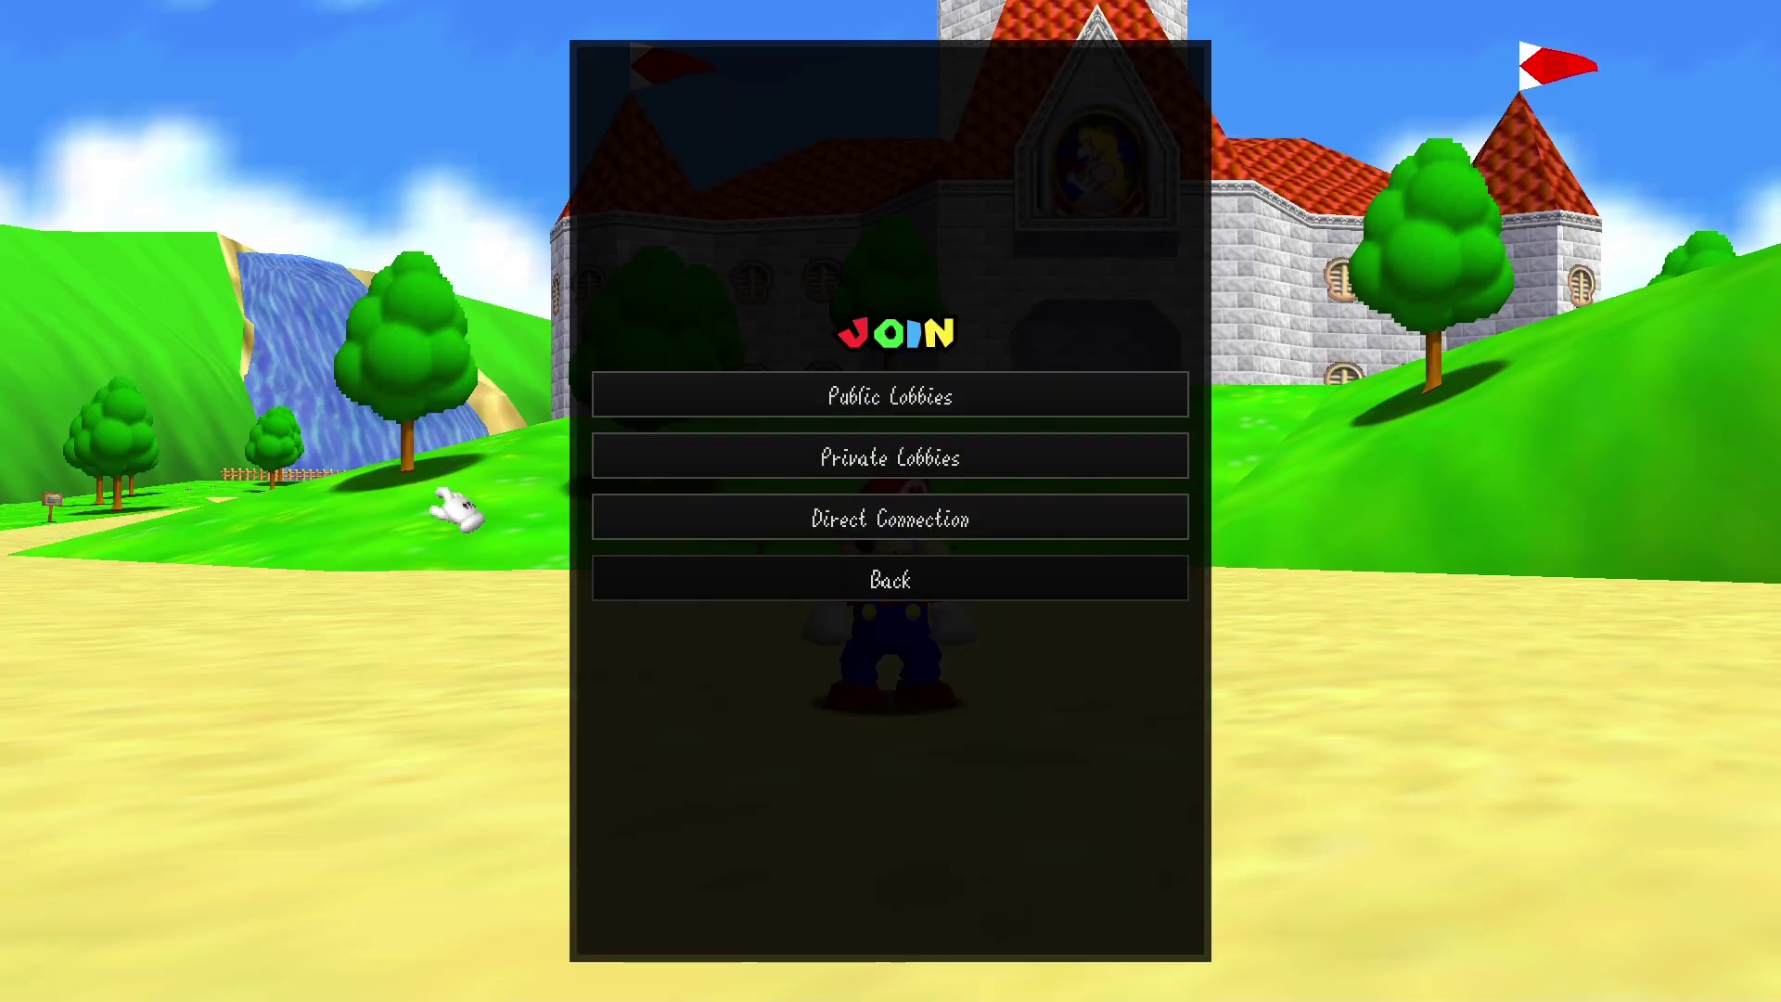
{"action": "key", "text": "Escape"}
Start hosting the modded game over Direct Connection and confirm the port forwarding notice.
{"action": "left_click", "coordinate": [881, 506]}
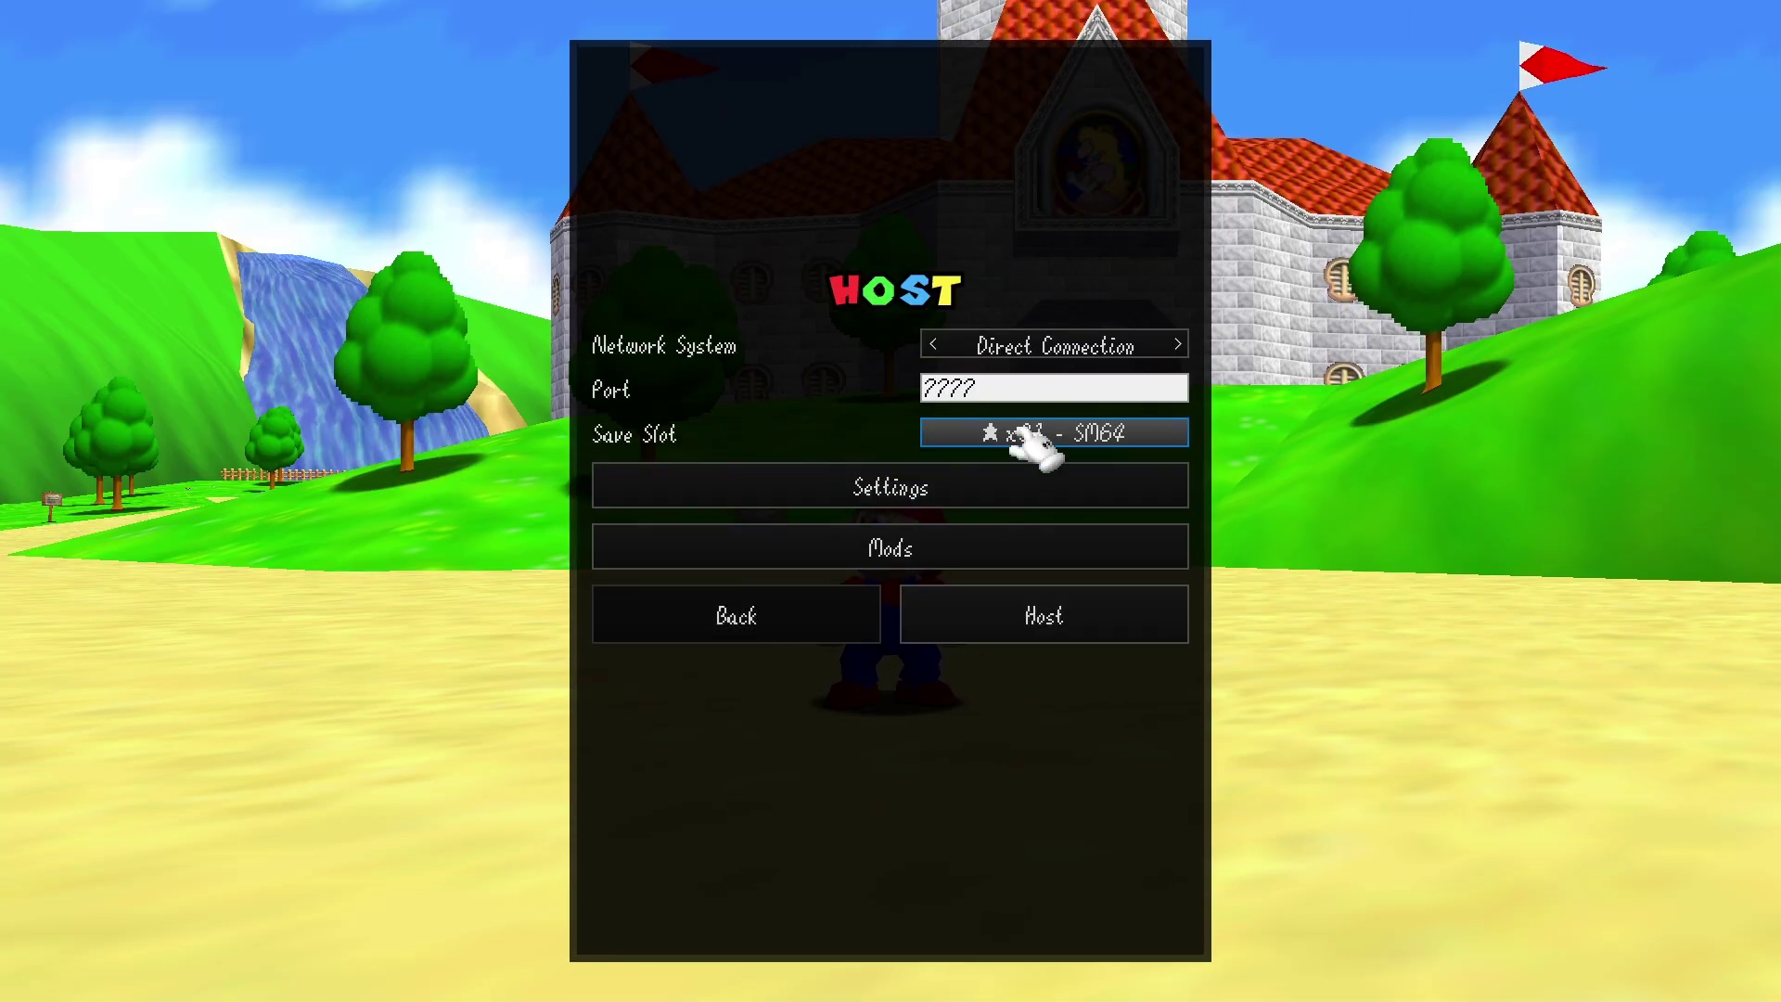
{"action": "left_click", "coordinate": [809, 621]}
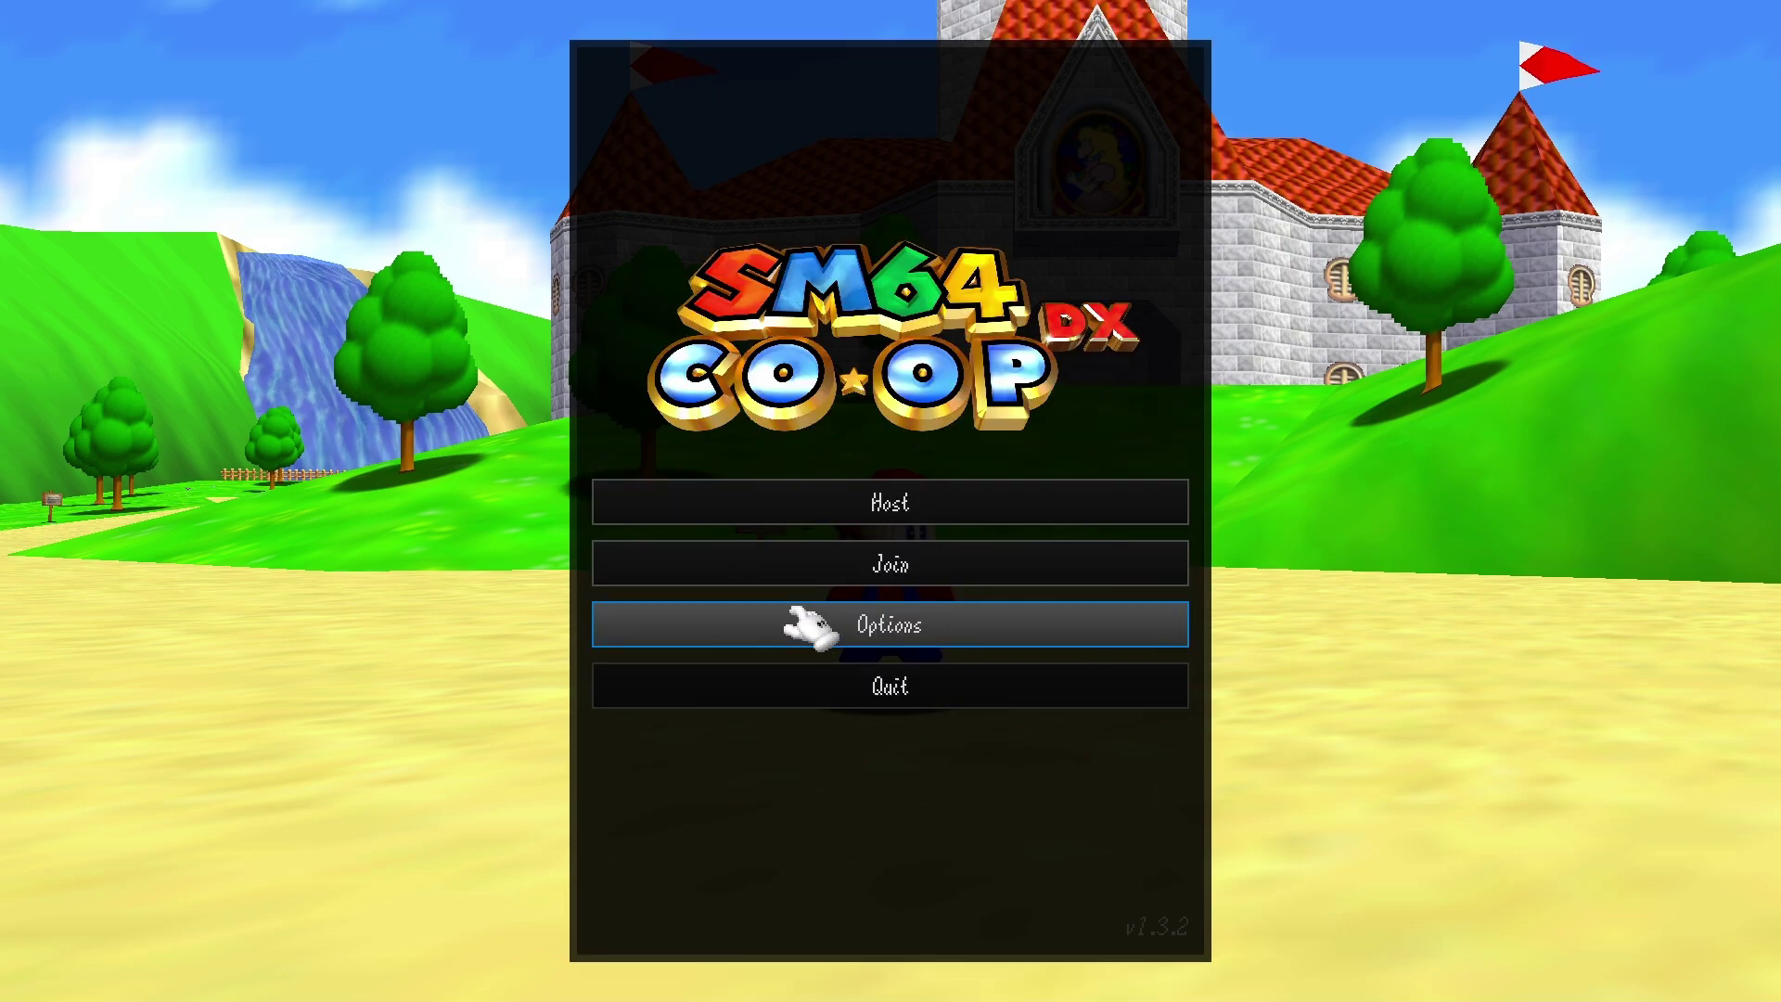
{"action": "left_click", "coordinate": [816, 501]}
{"action": "left_click", "coordinate": [1032, 637]}
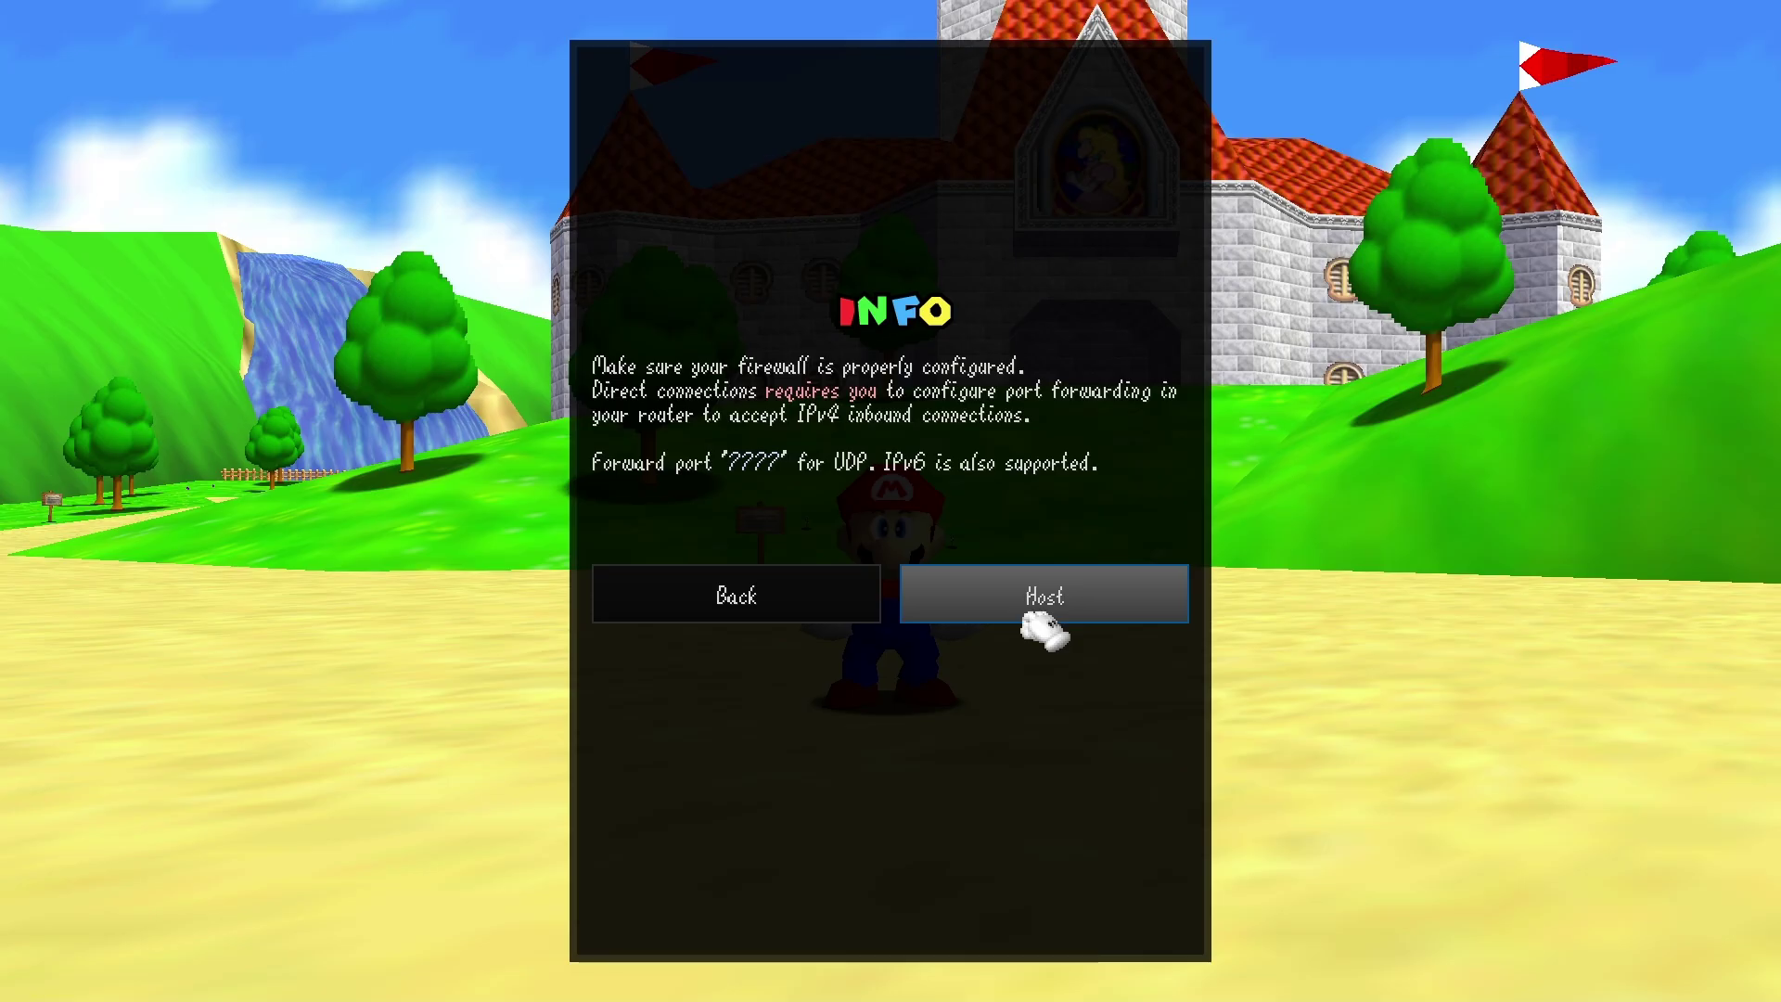
{"action": "left_click", "coordinate": [1044, 631]}
Run Mario around the castle grounds, pause the game and check the list of players and active mods.
{"action": "key", "text": "w"}
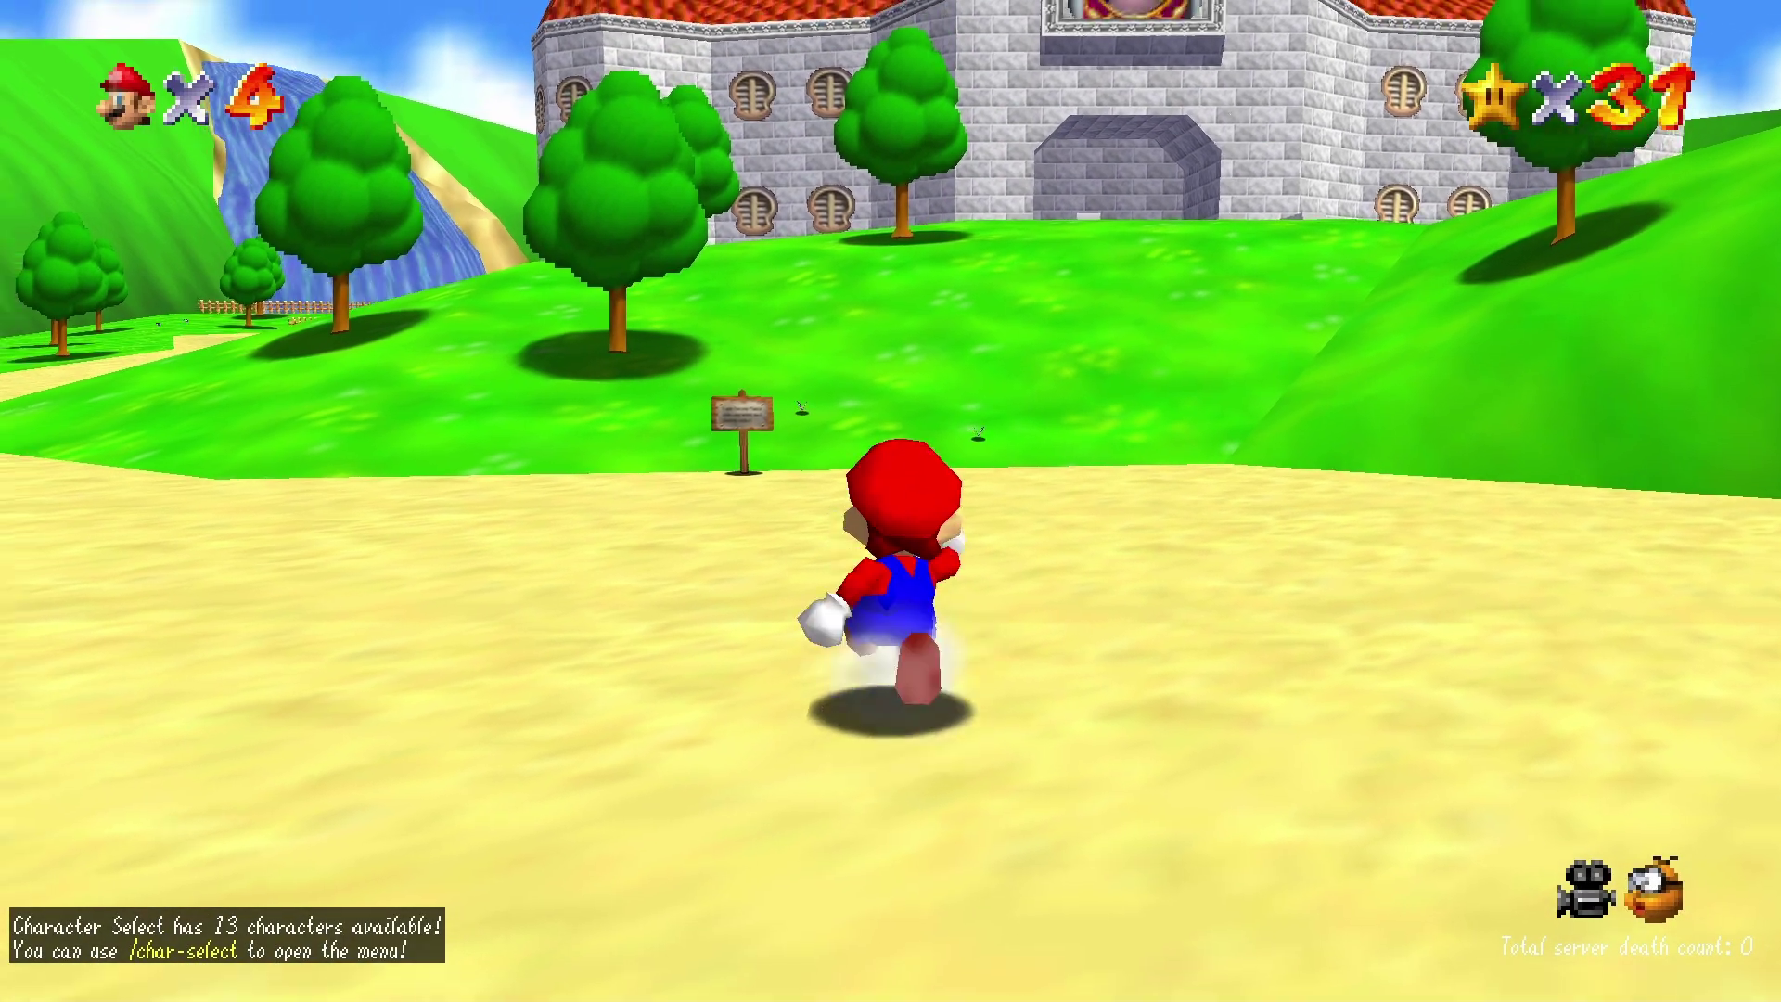
{"action": "key", "text": "l"}
{"action": "key", "text": "comma"}
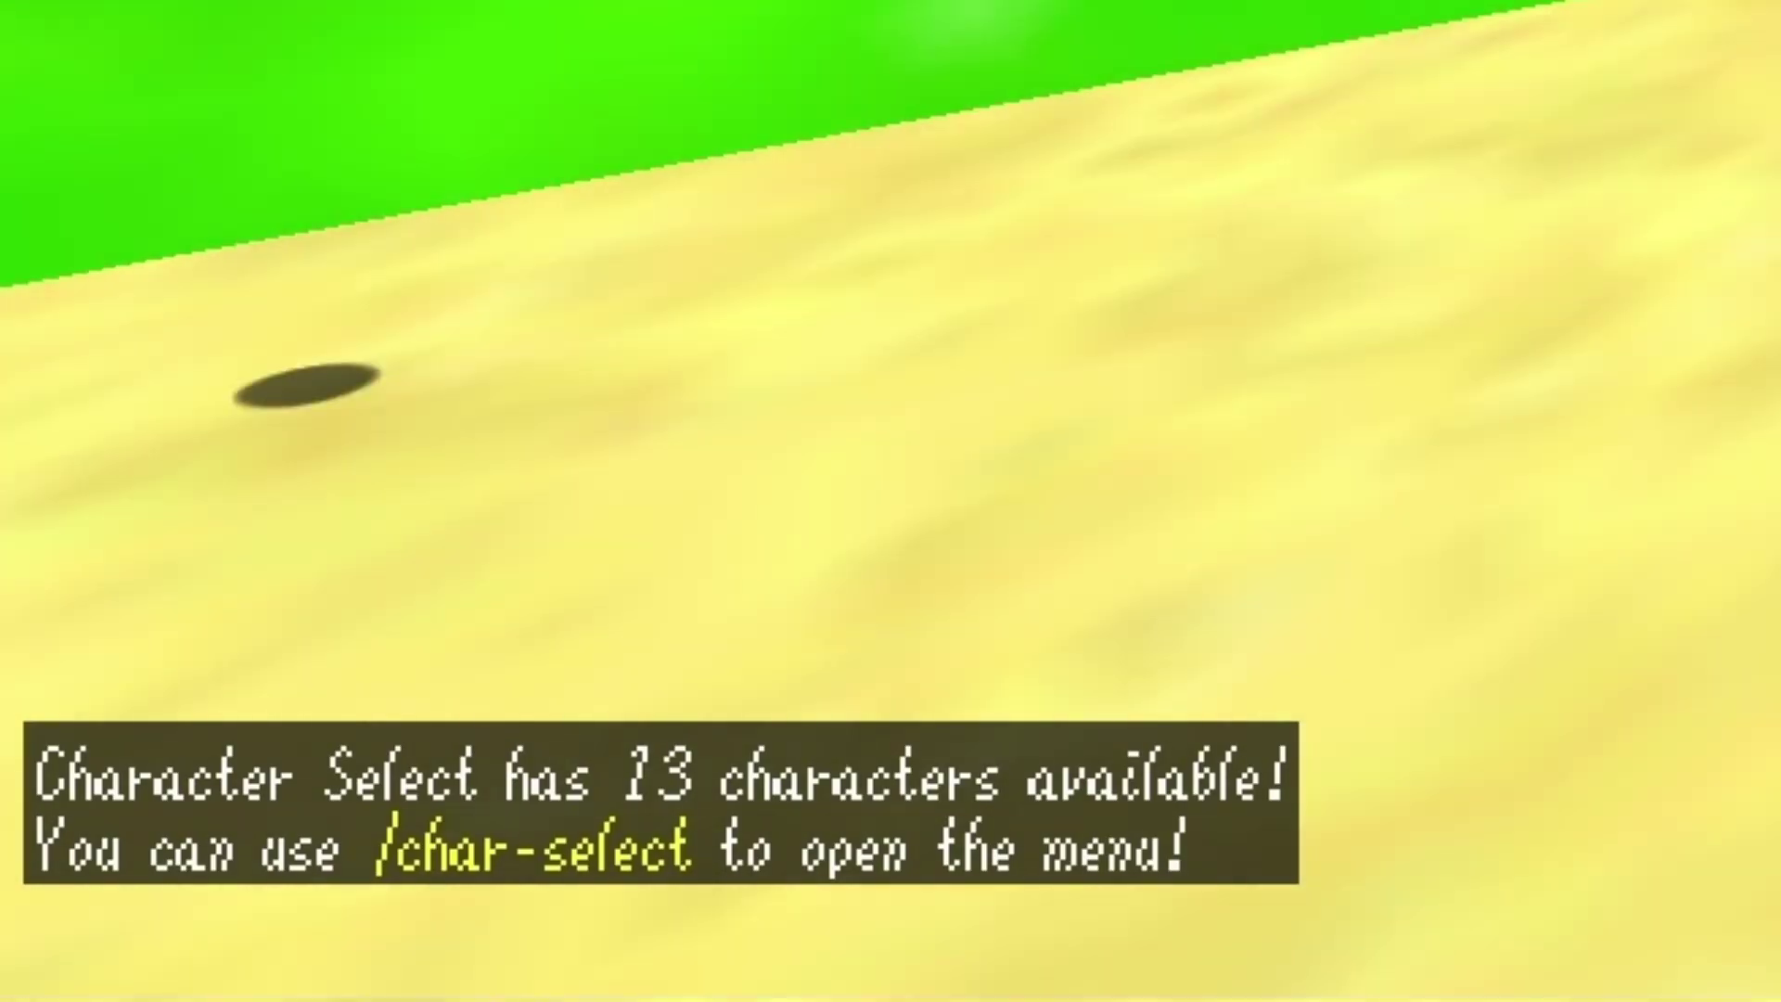
{"action": "key", "text": "w"}
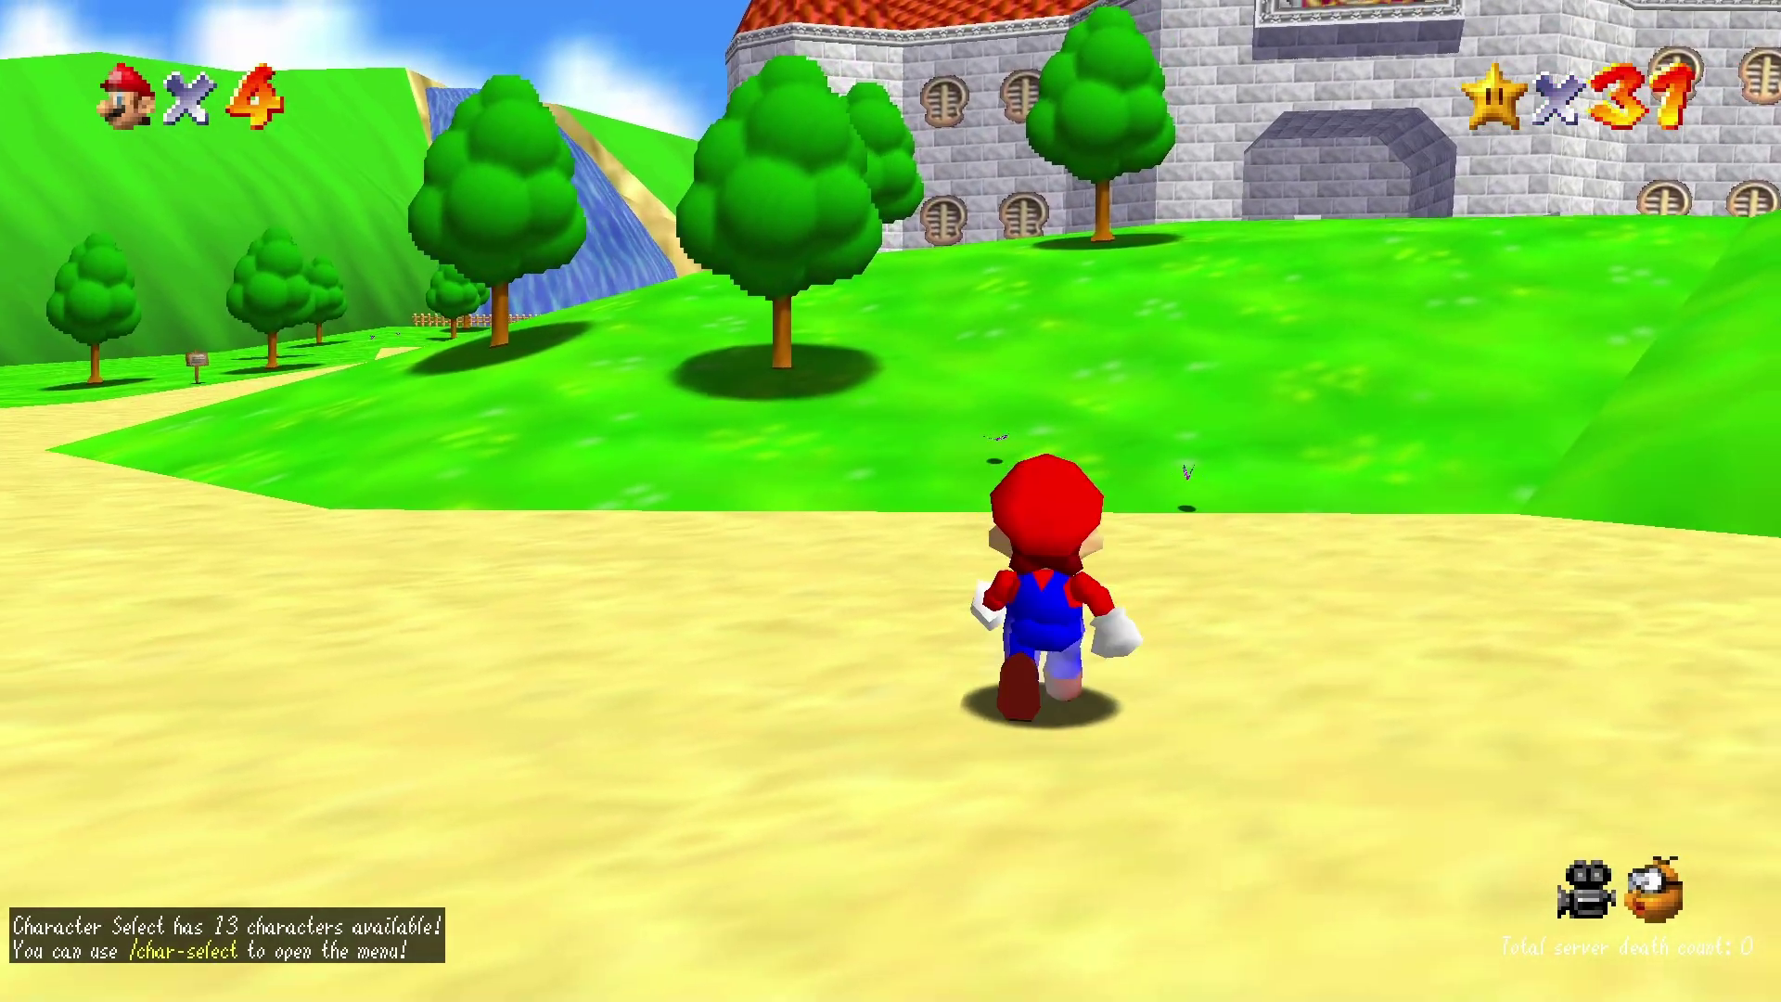
{"action": "key", "text": "space"}
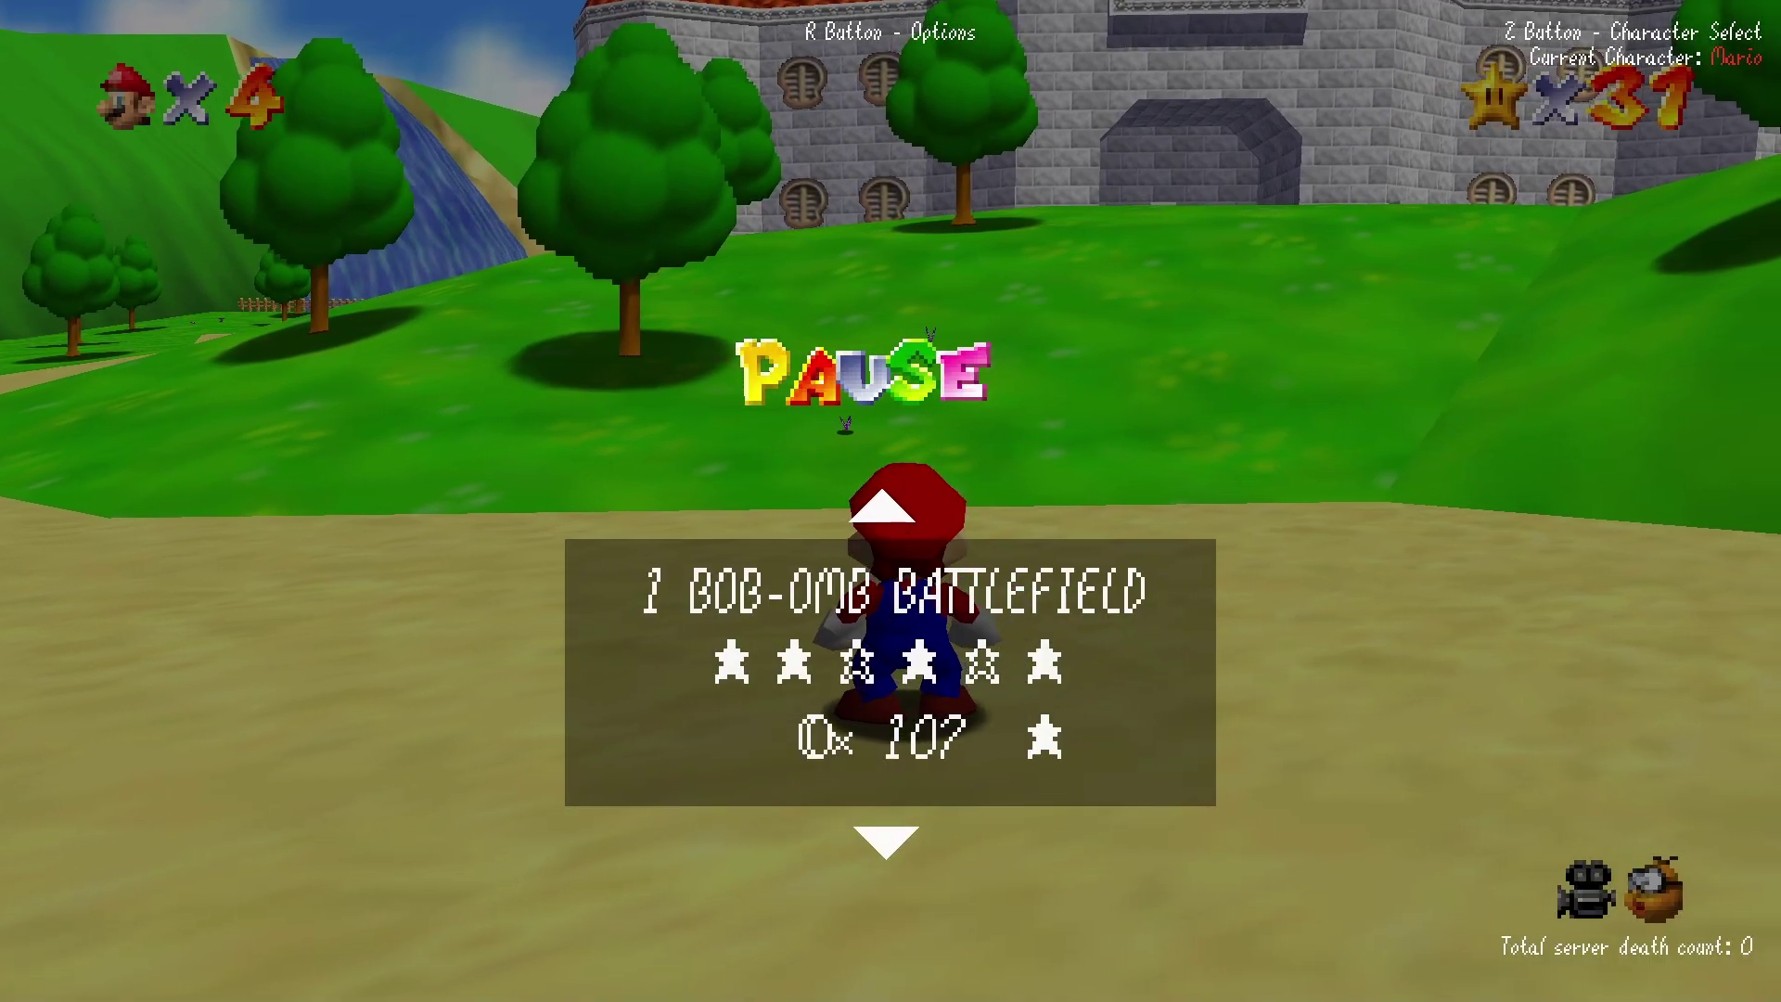
{"action": "key", "text": "Tab"}
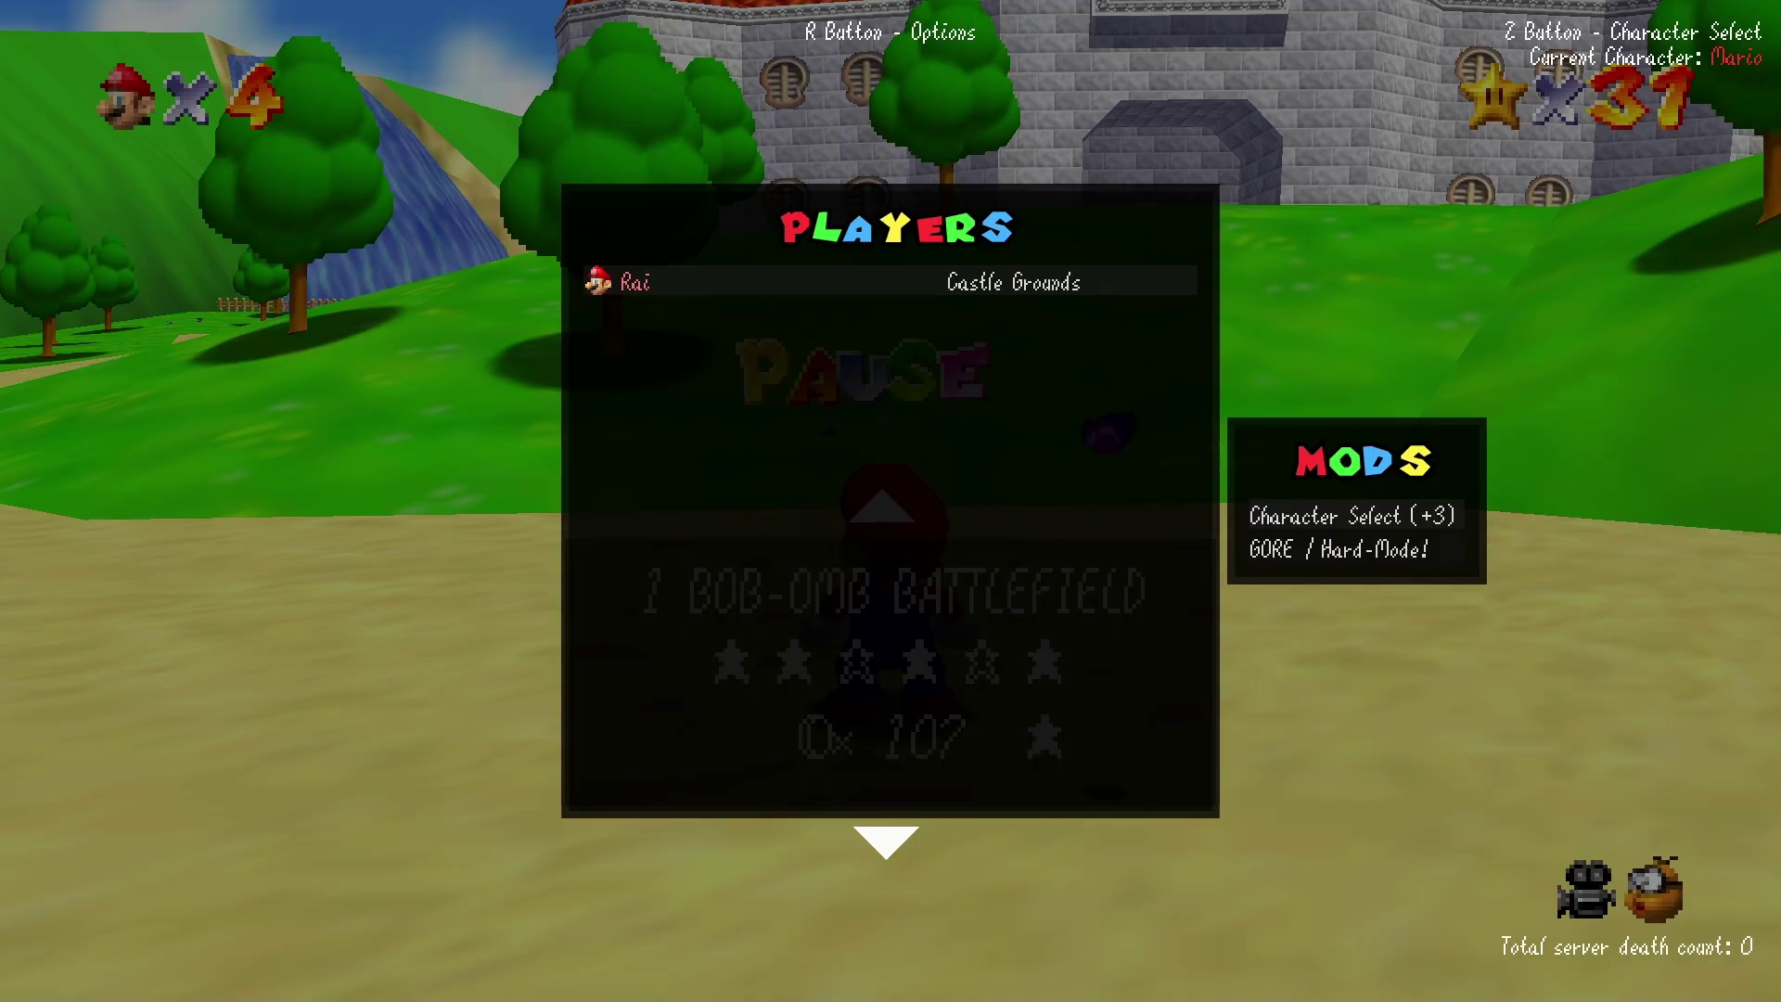
Look through the in-game options and the Mod Menu entries for GORE / Hard-Mode! and [CS] SMW, and close them.
{"action": "key", "text": "Escape"}
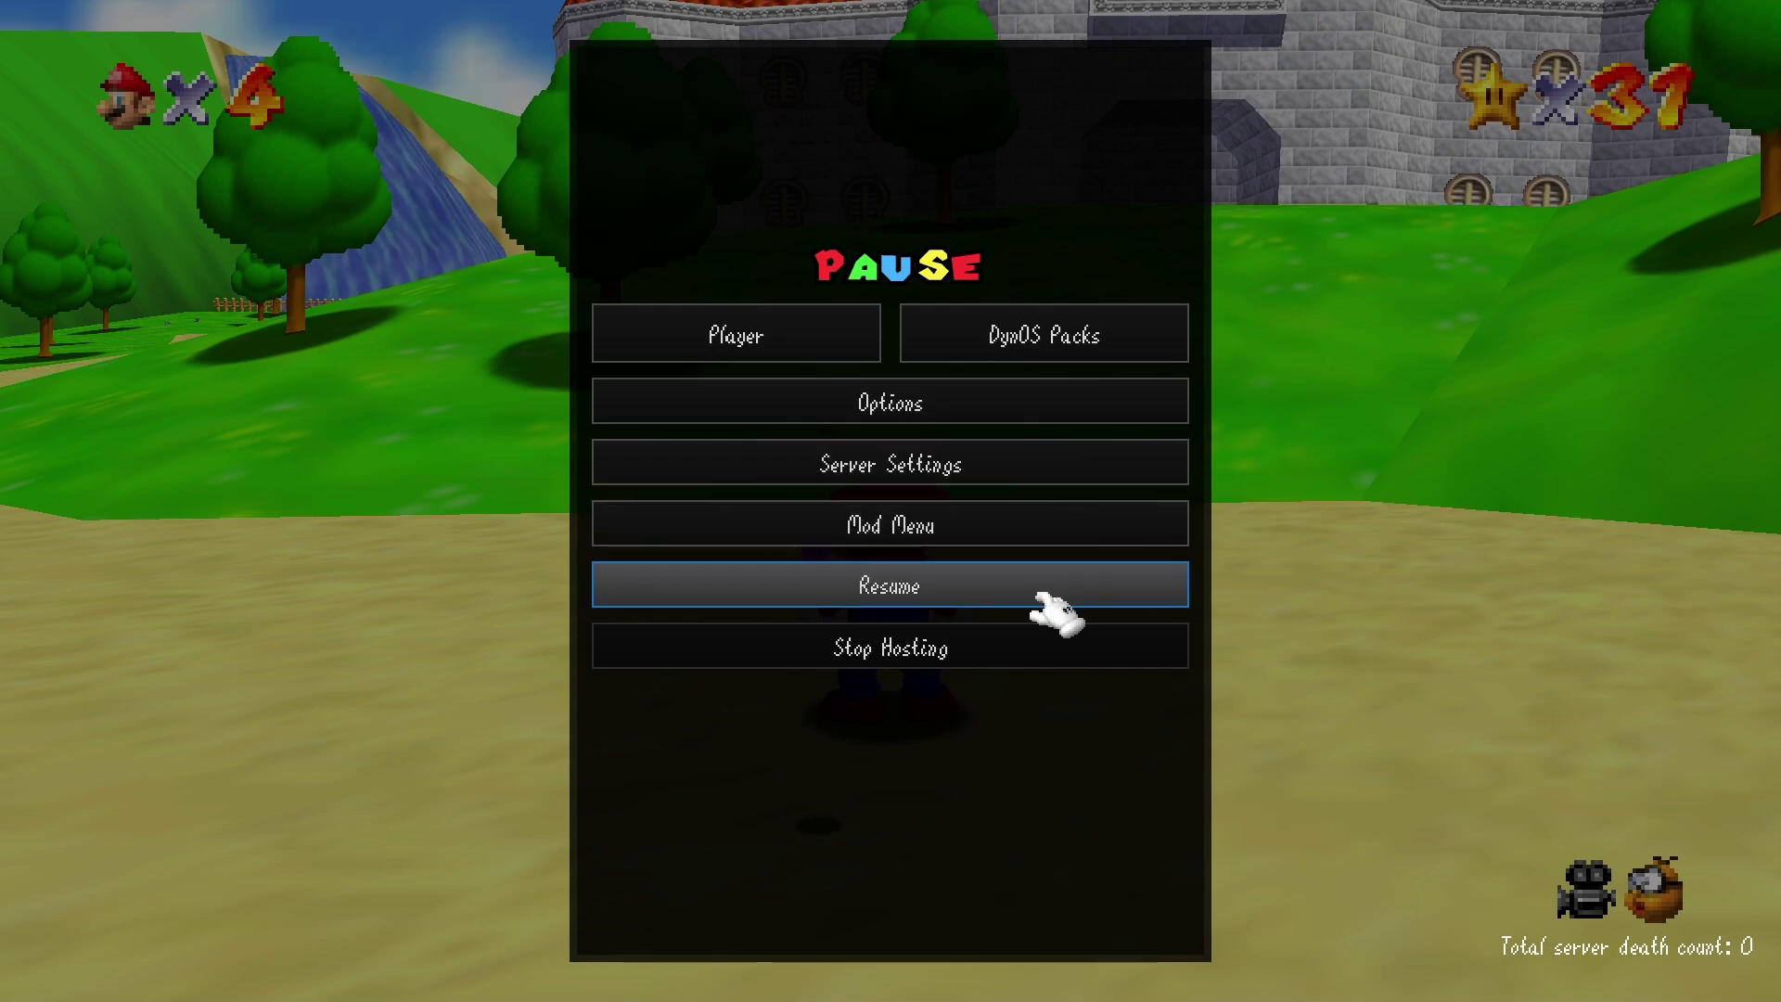
{"action": "left_click", "coordinate": [1056, 402]}
{"action": "key", "text": "Escape"}
{"action": "left_click", "coordinate": [1039, 540]}
{"action": "left_click", "coordinate": [1039, 540]}
{"action": "left_click", "coordinate": [1039, 540]}
{"action": "left_click", "coordinate": [1039, 538]}
{"action": "left_click", "coordinate": [1039, 538]}
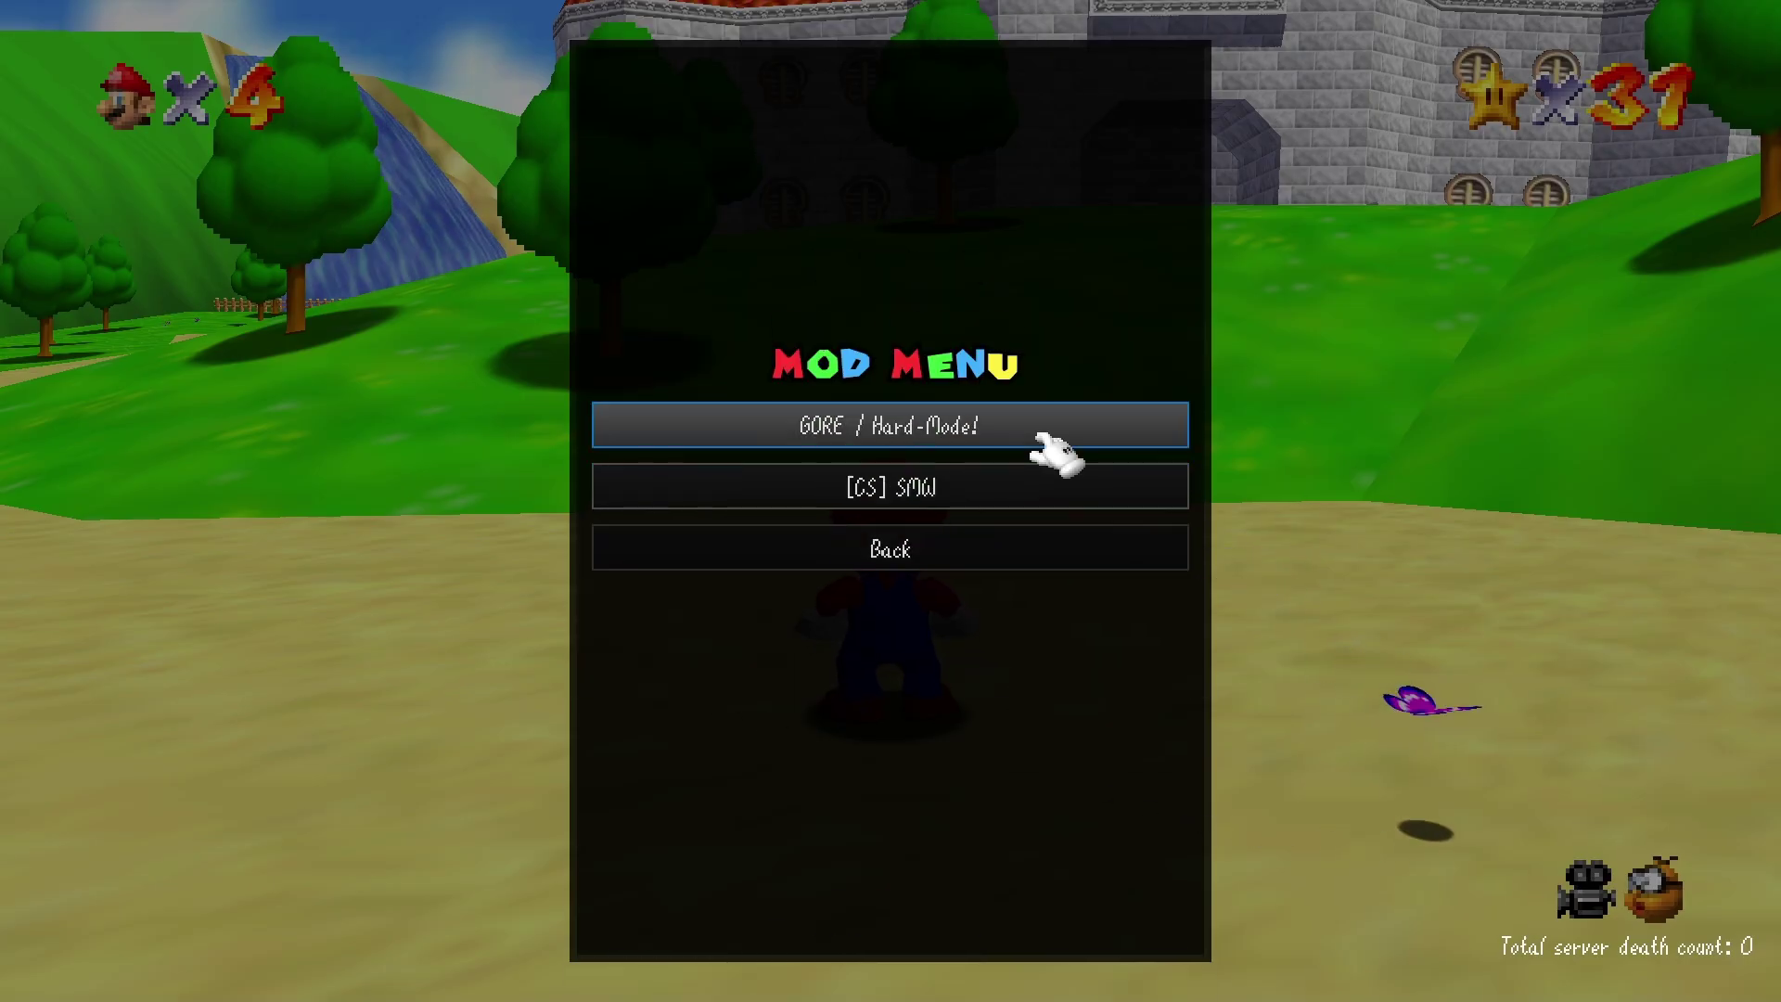
{"action": "left_click", "coordinate": [1044, 505]}
{"action": "key", "text": "Escape"}
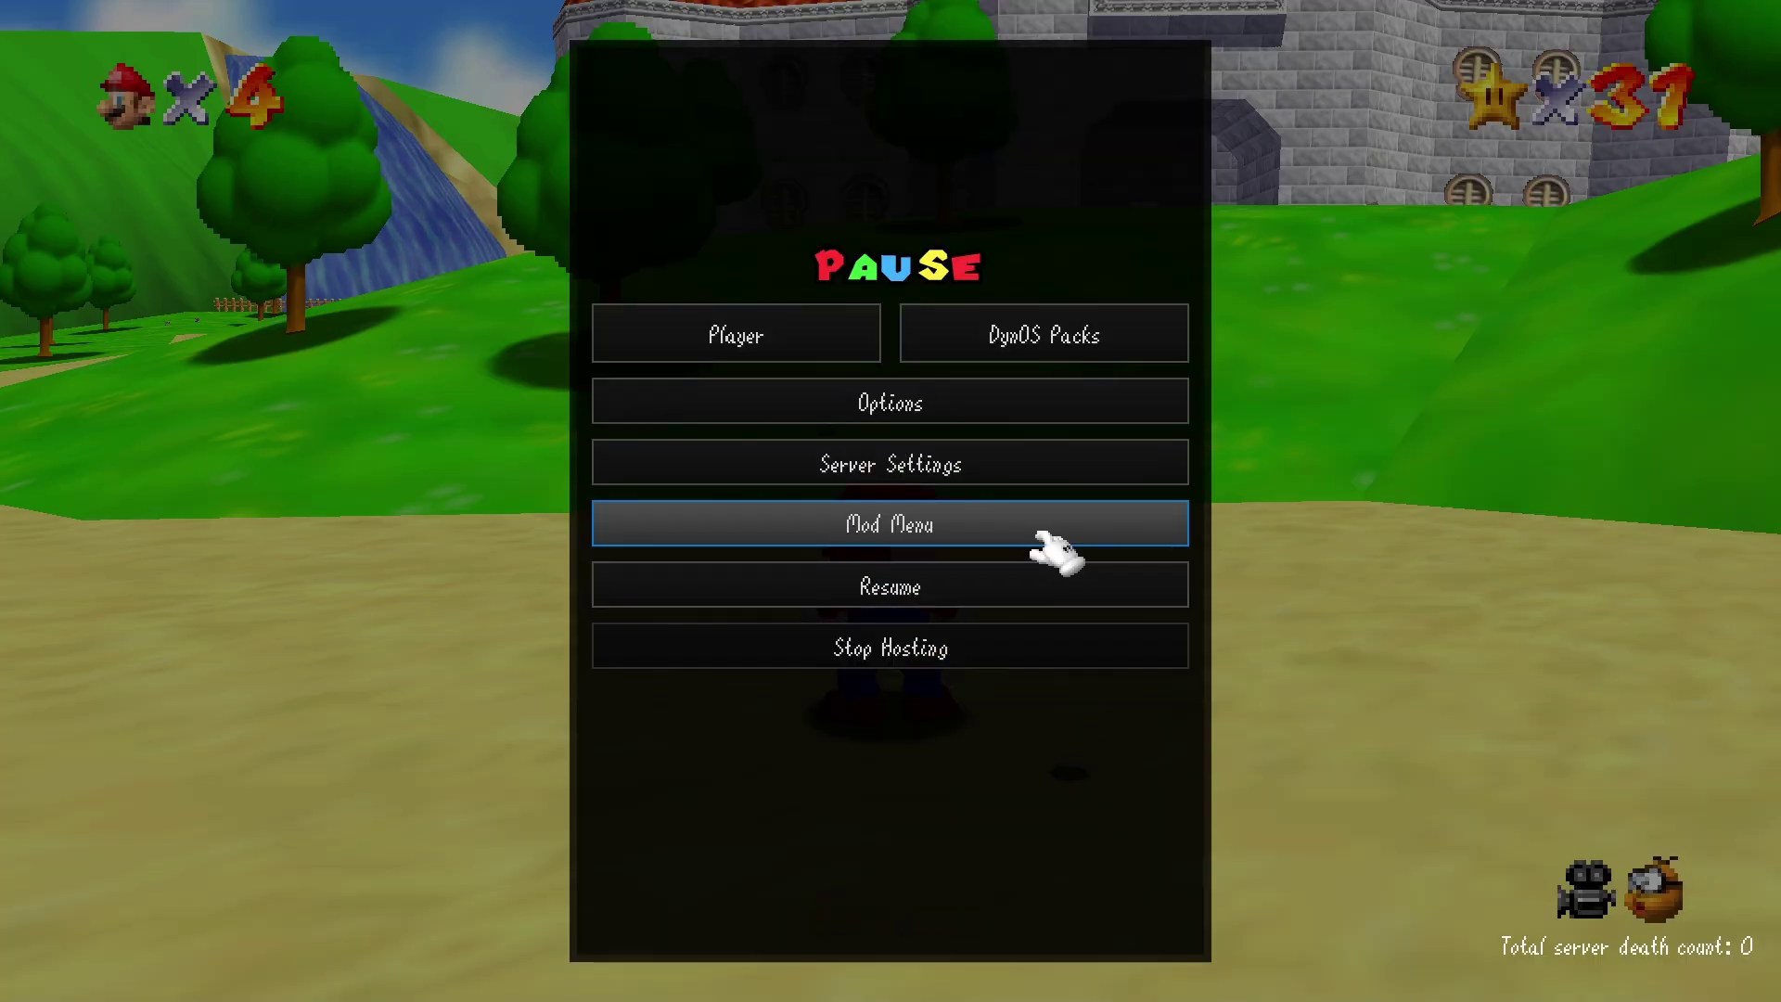
{"action": "key", "text": "Escape"}
Open Character Select from the pause screen, switch from Mario to Toadette and exit the character menu.
{"action": "key", "text": "k"}
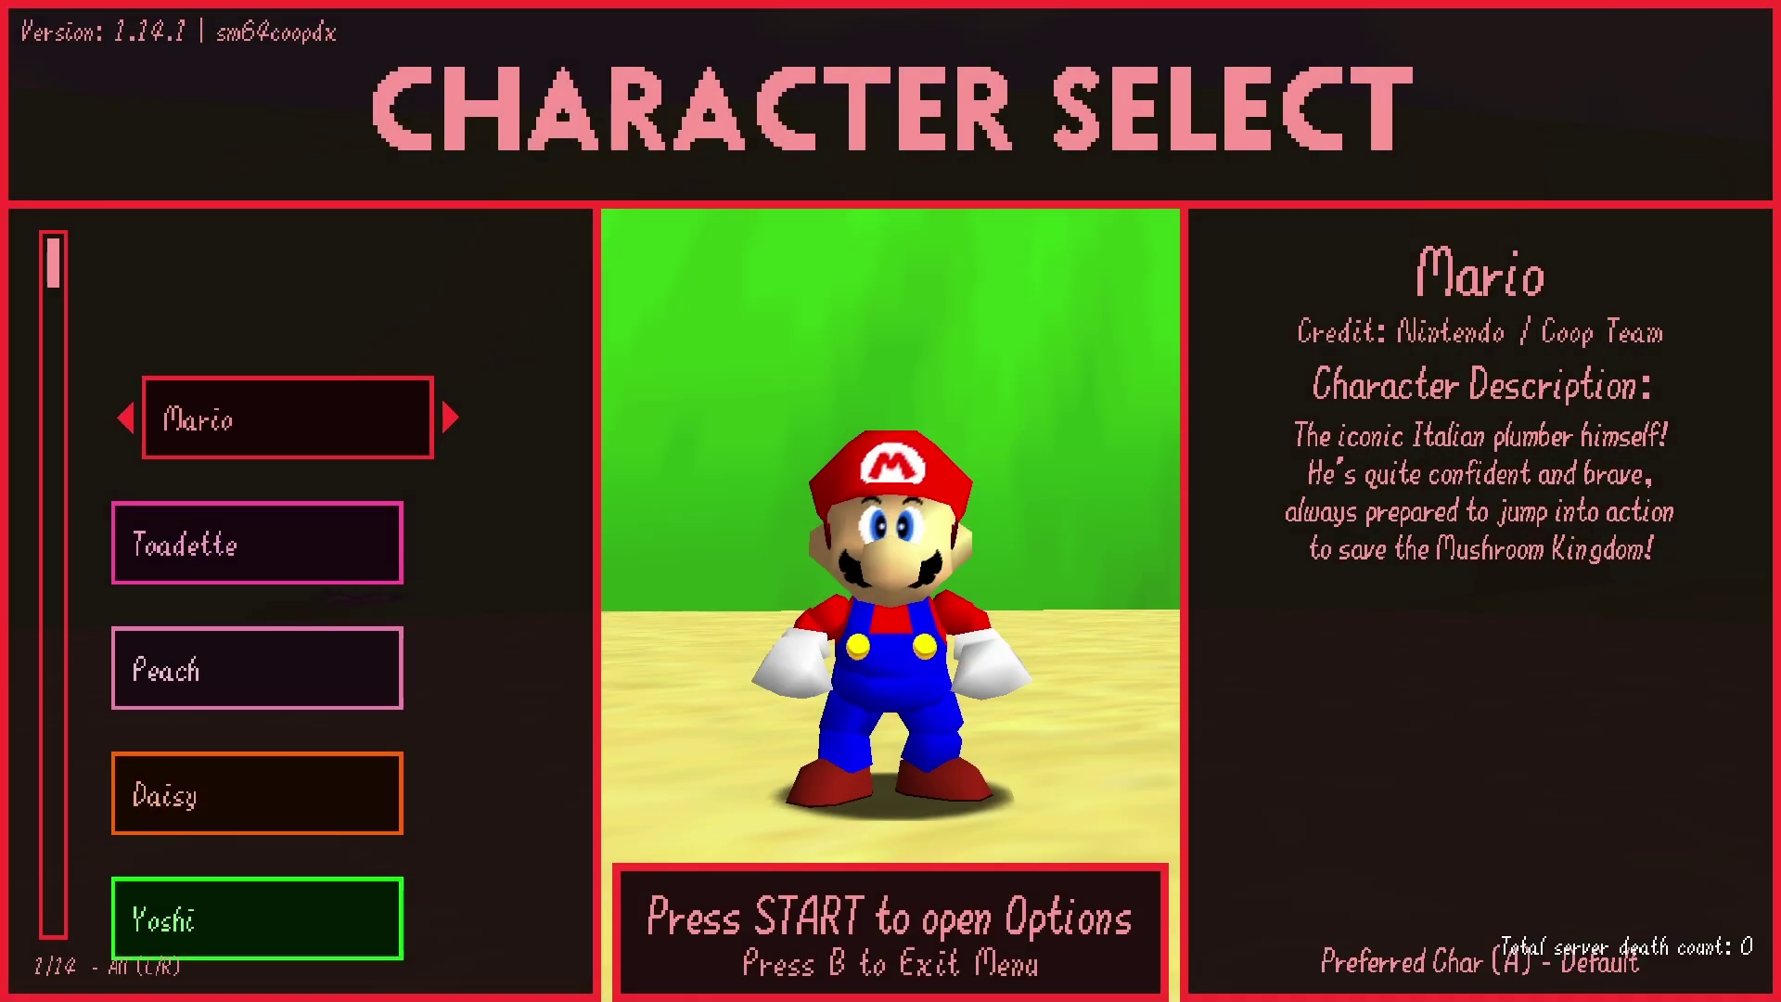
{"action": "key", "text": "s"}
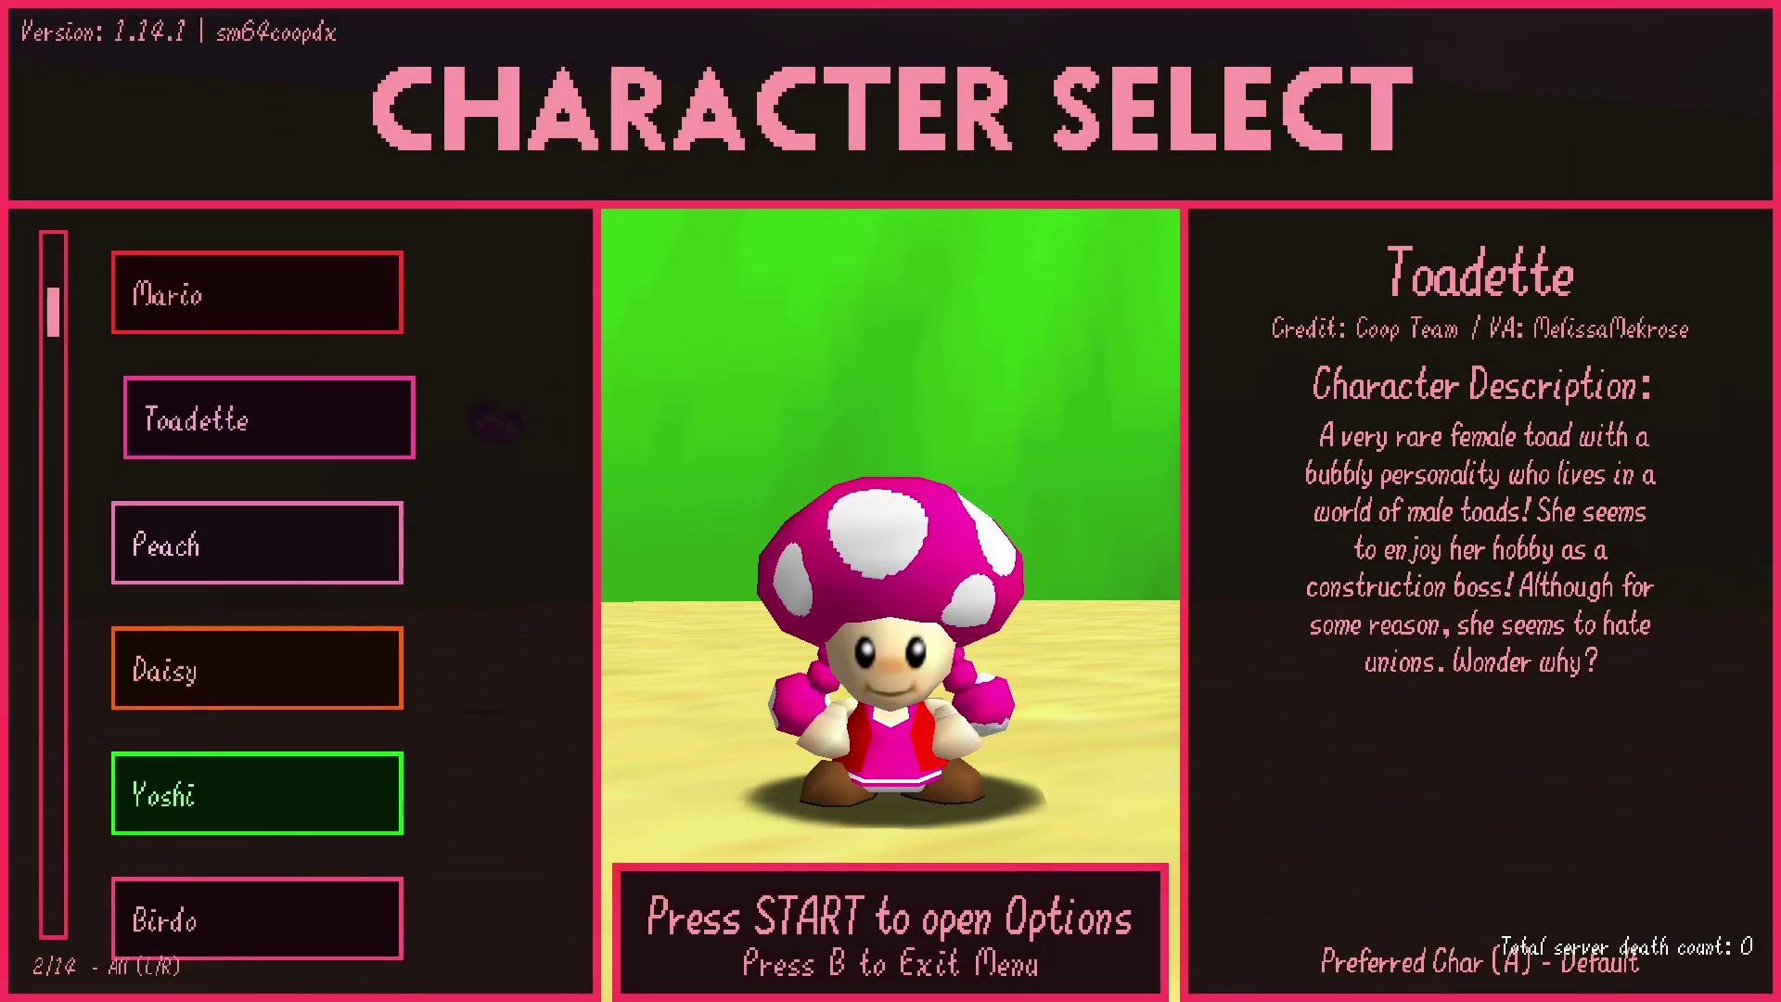
{"action": "key", "text": "l"}
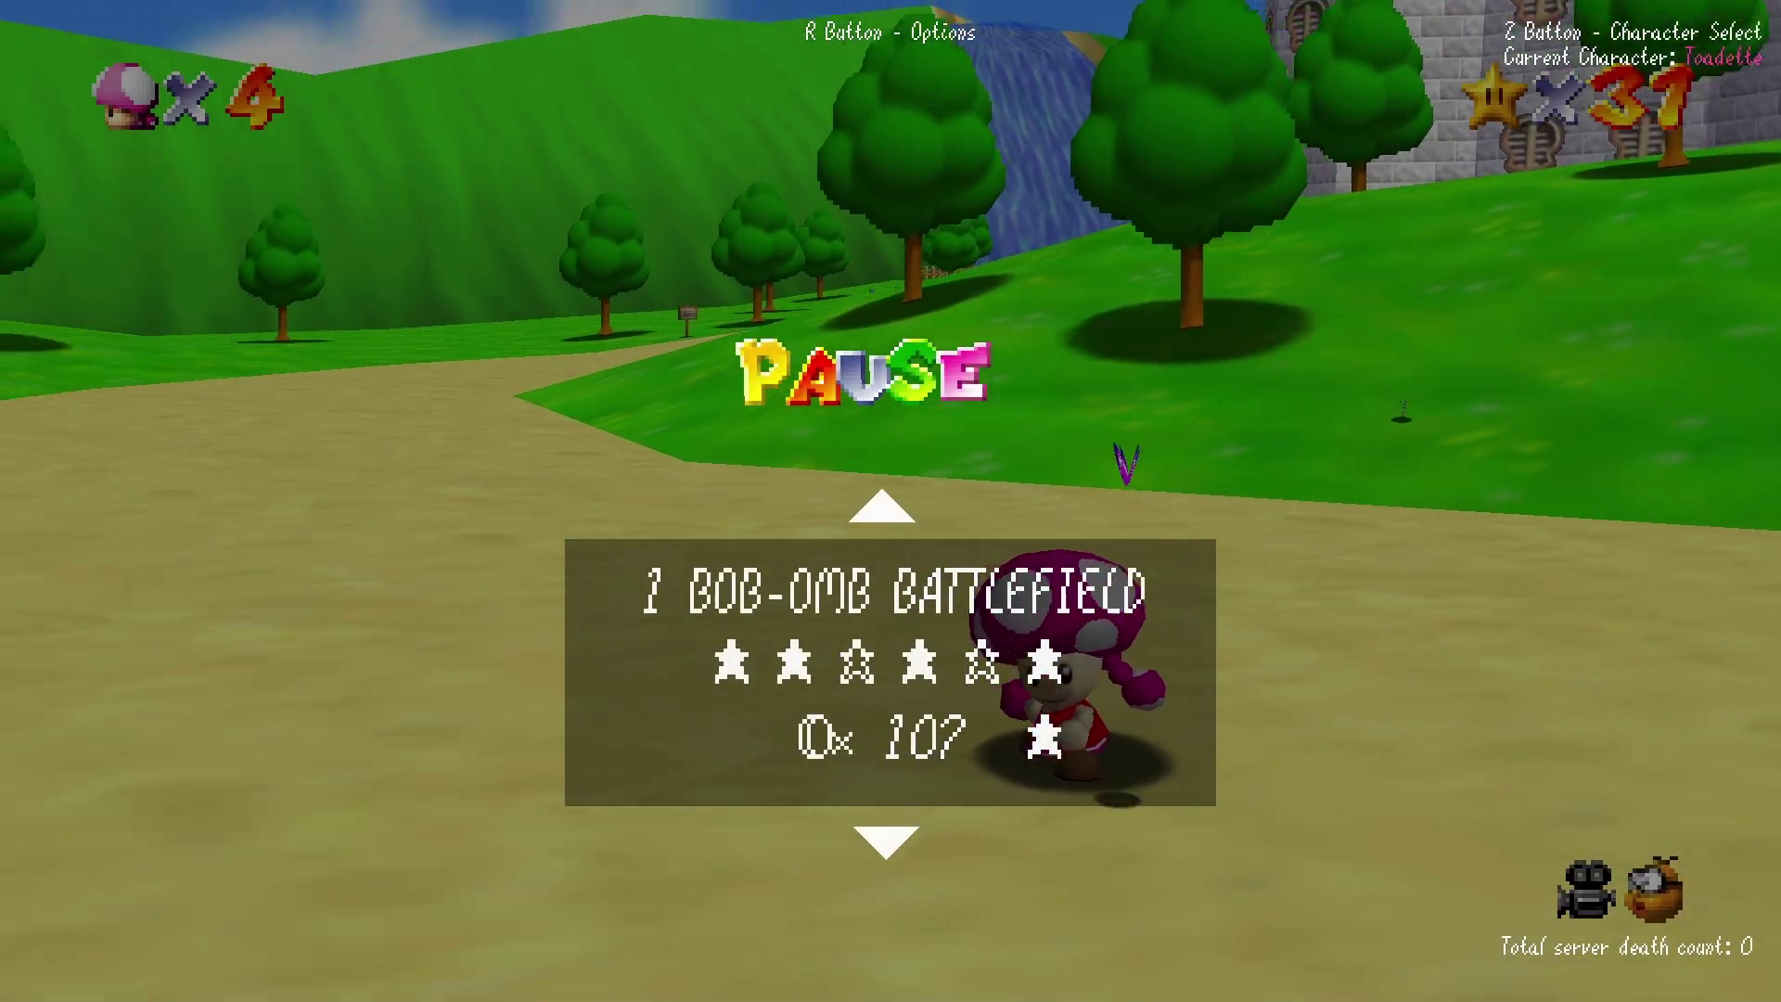
Browse the characters in Character Select, switch from Toadette to Super Mario World and exit the character menu.
{"action": "key", "text": "k"}
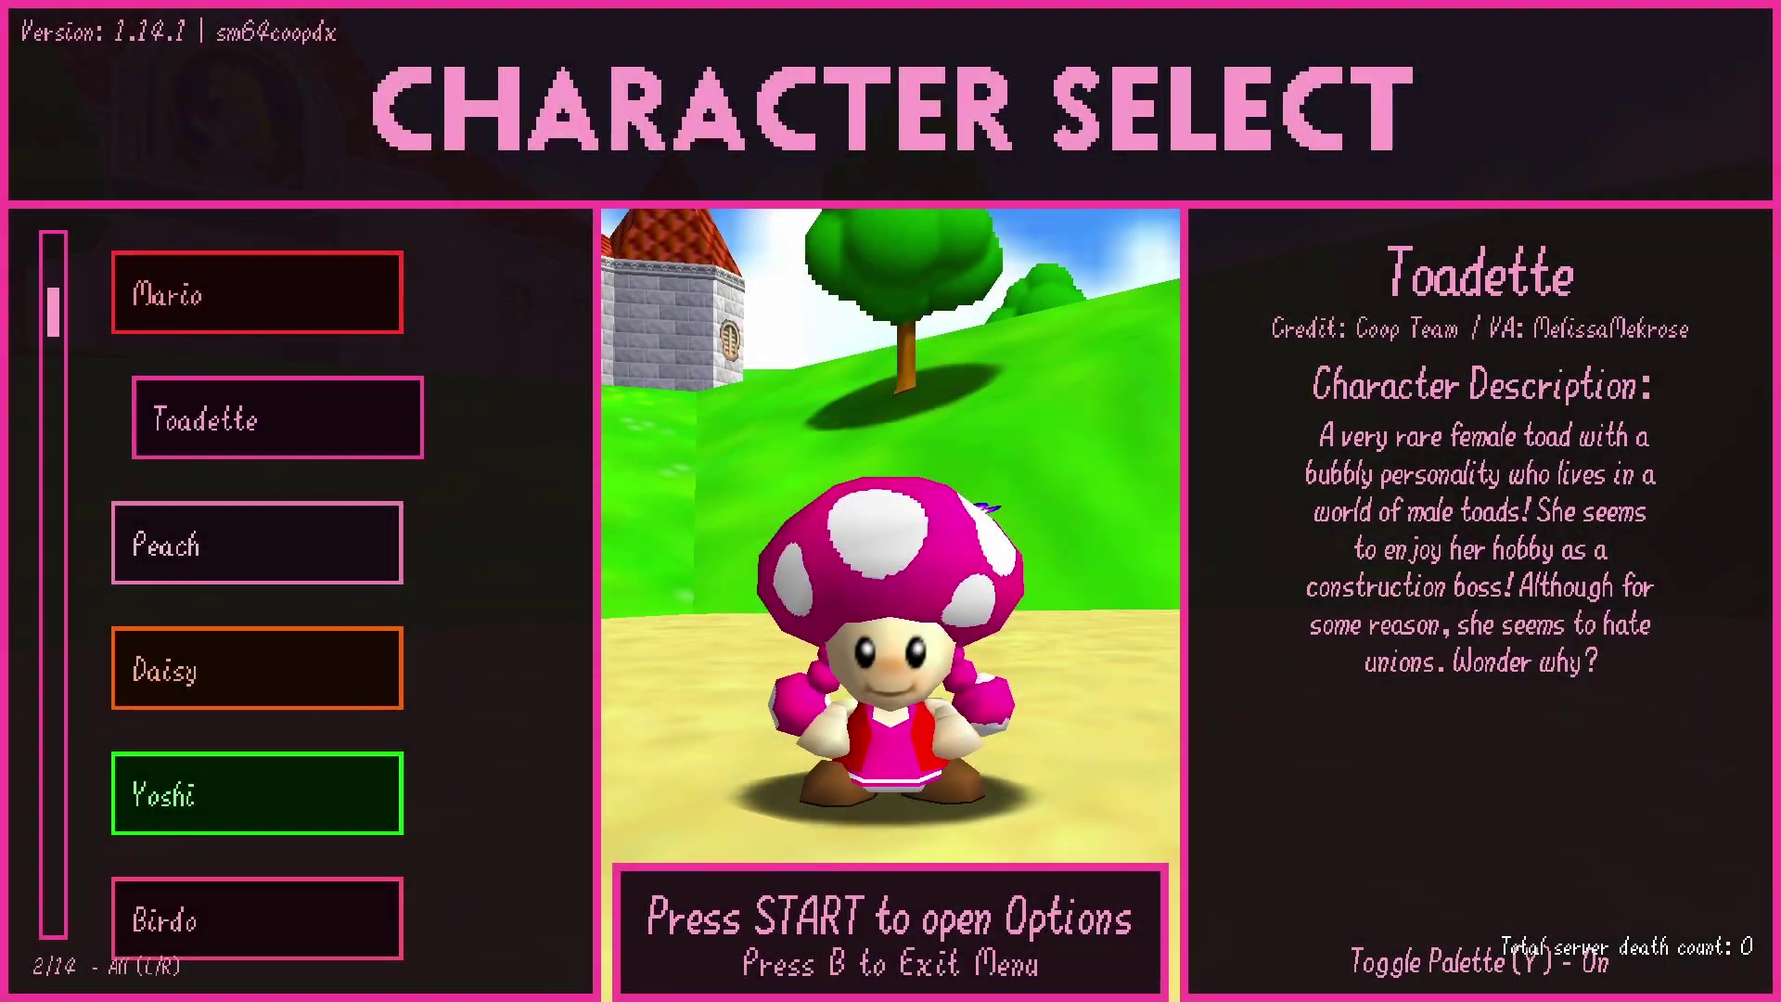
{"action": "key", "text": "s"}
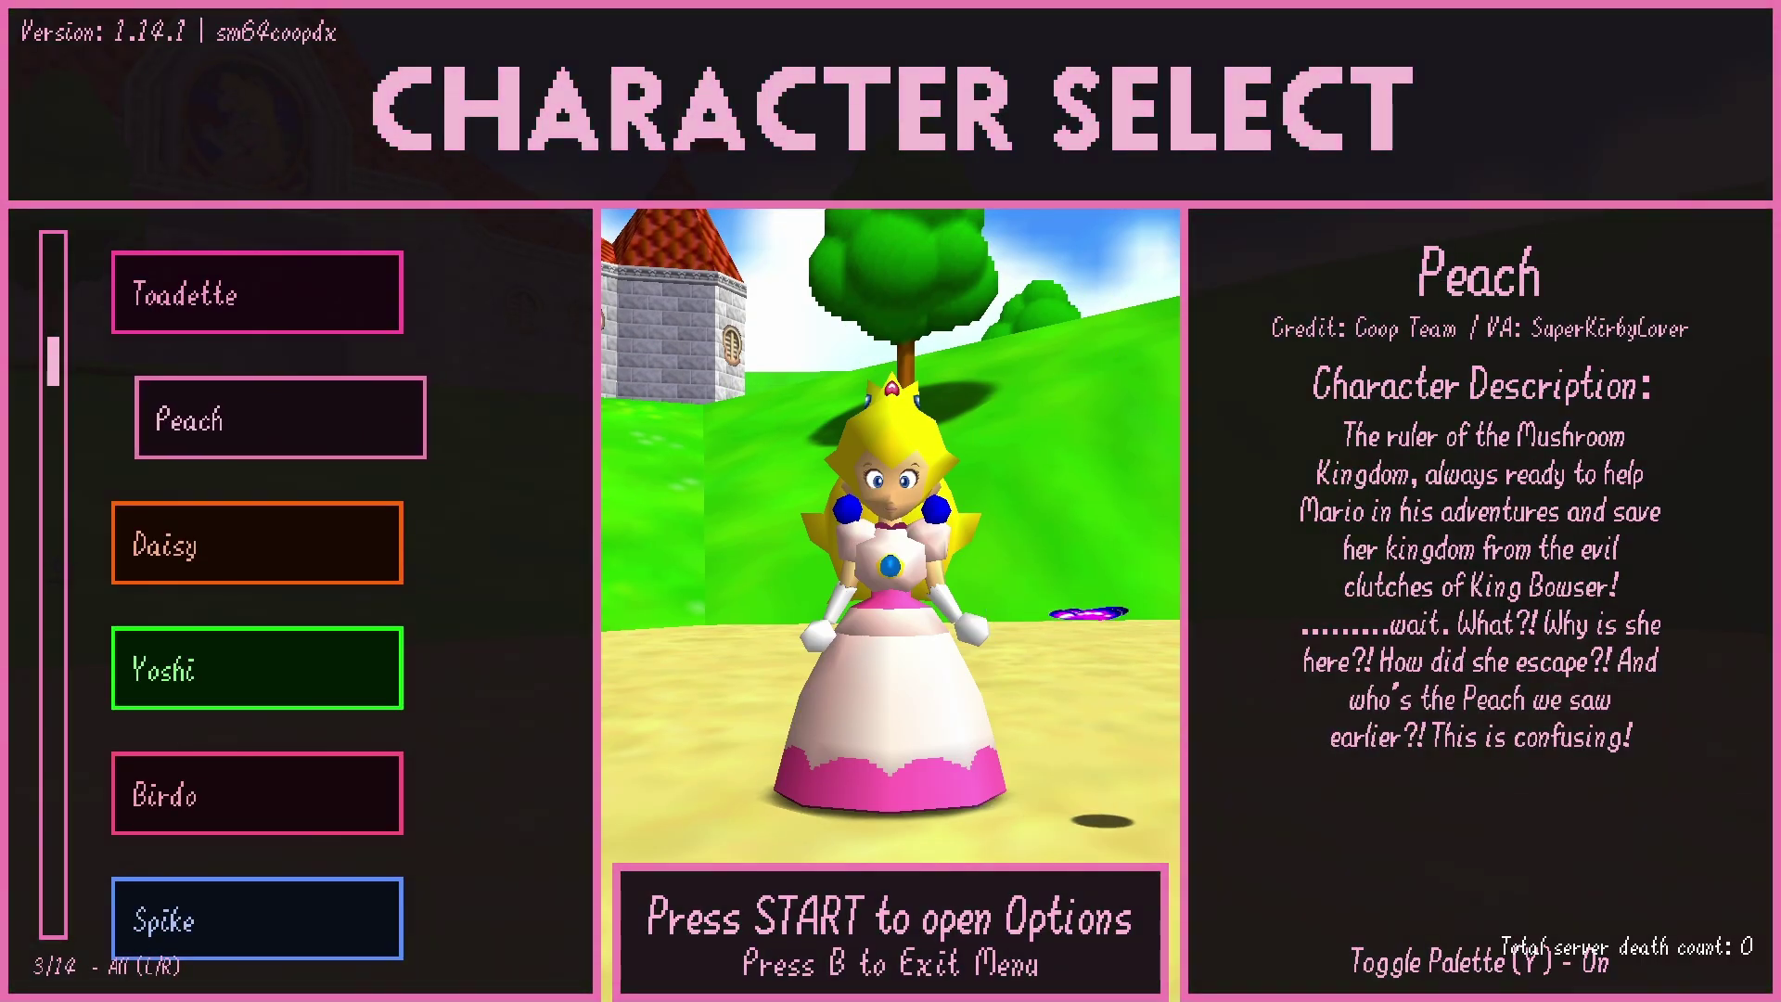
{"action": "key", "text": "w"}
{"action": "key", "text": "w"}
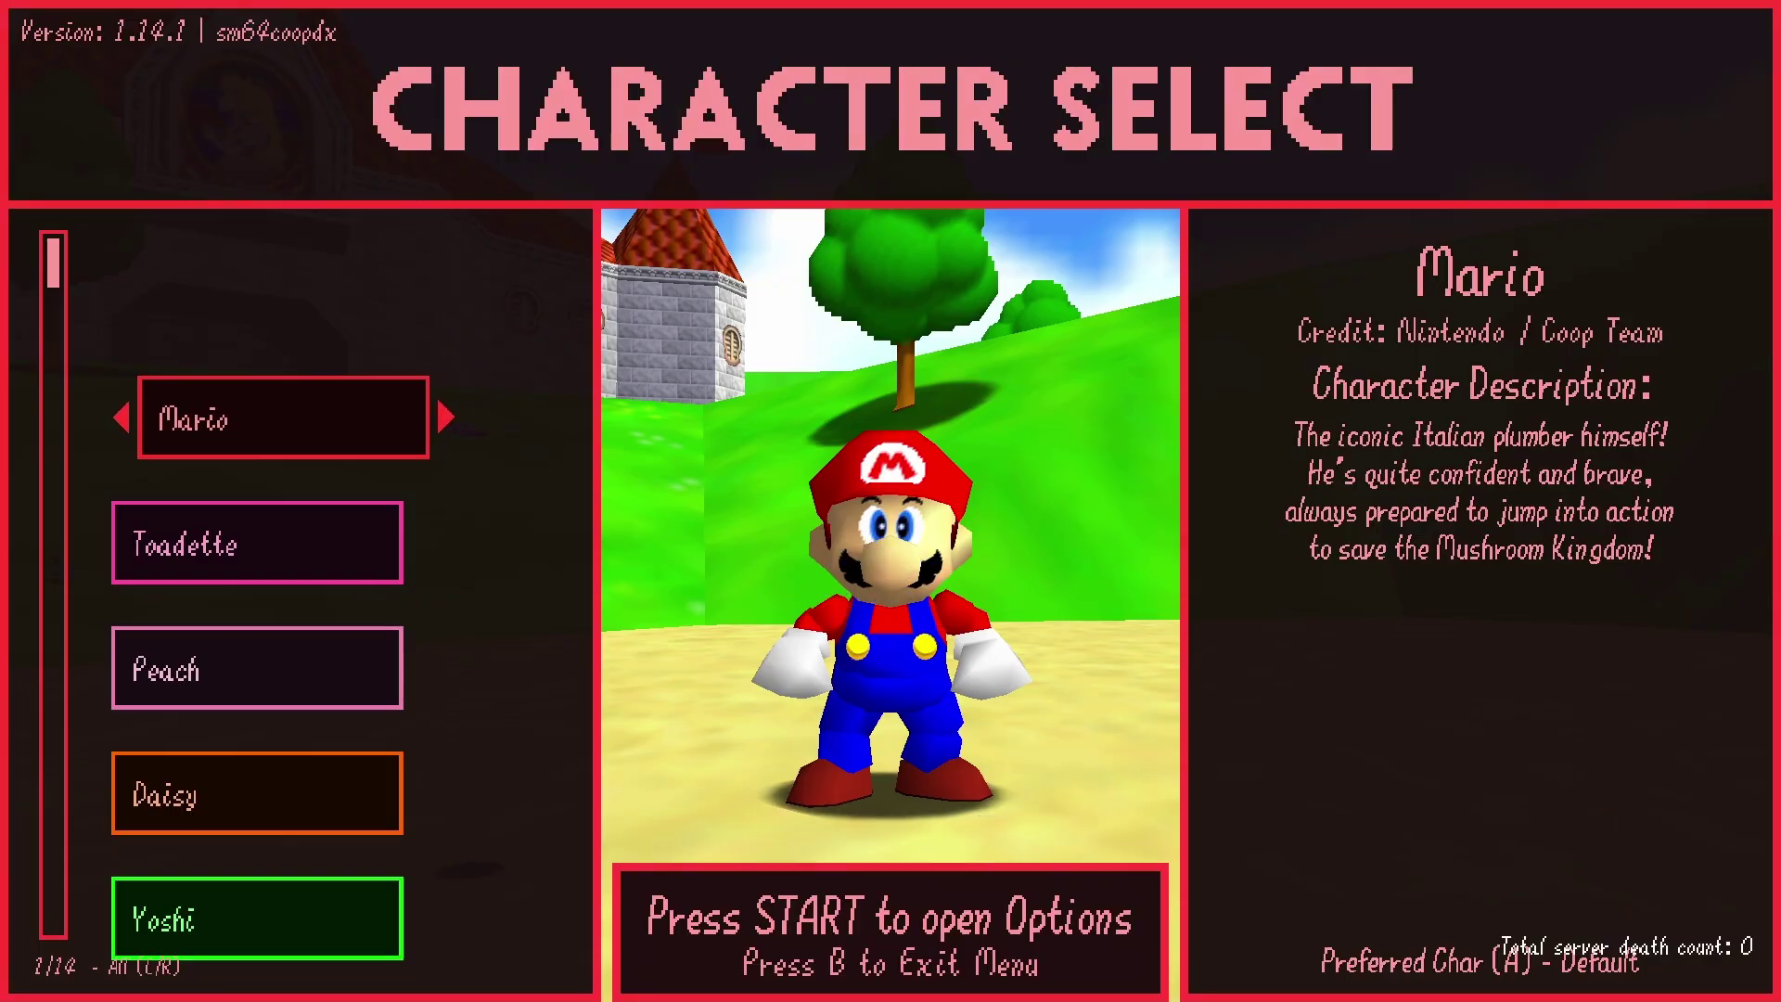
{"action": "key", "text": "s"}
{"action": "key", "text": "s"}
{"action": "key", "text": "s"}
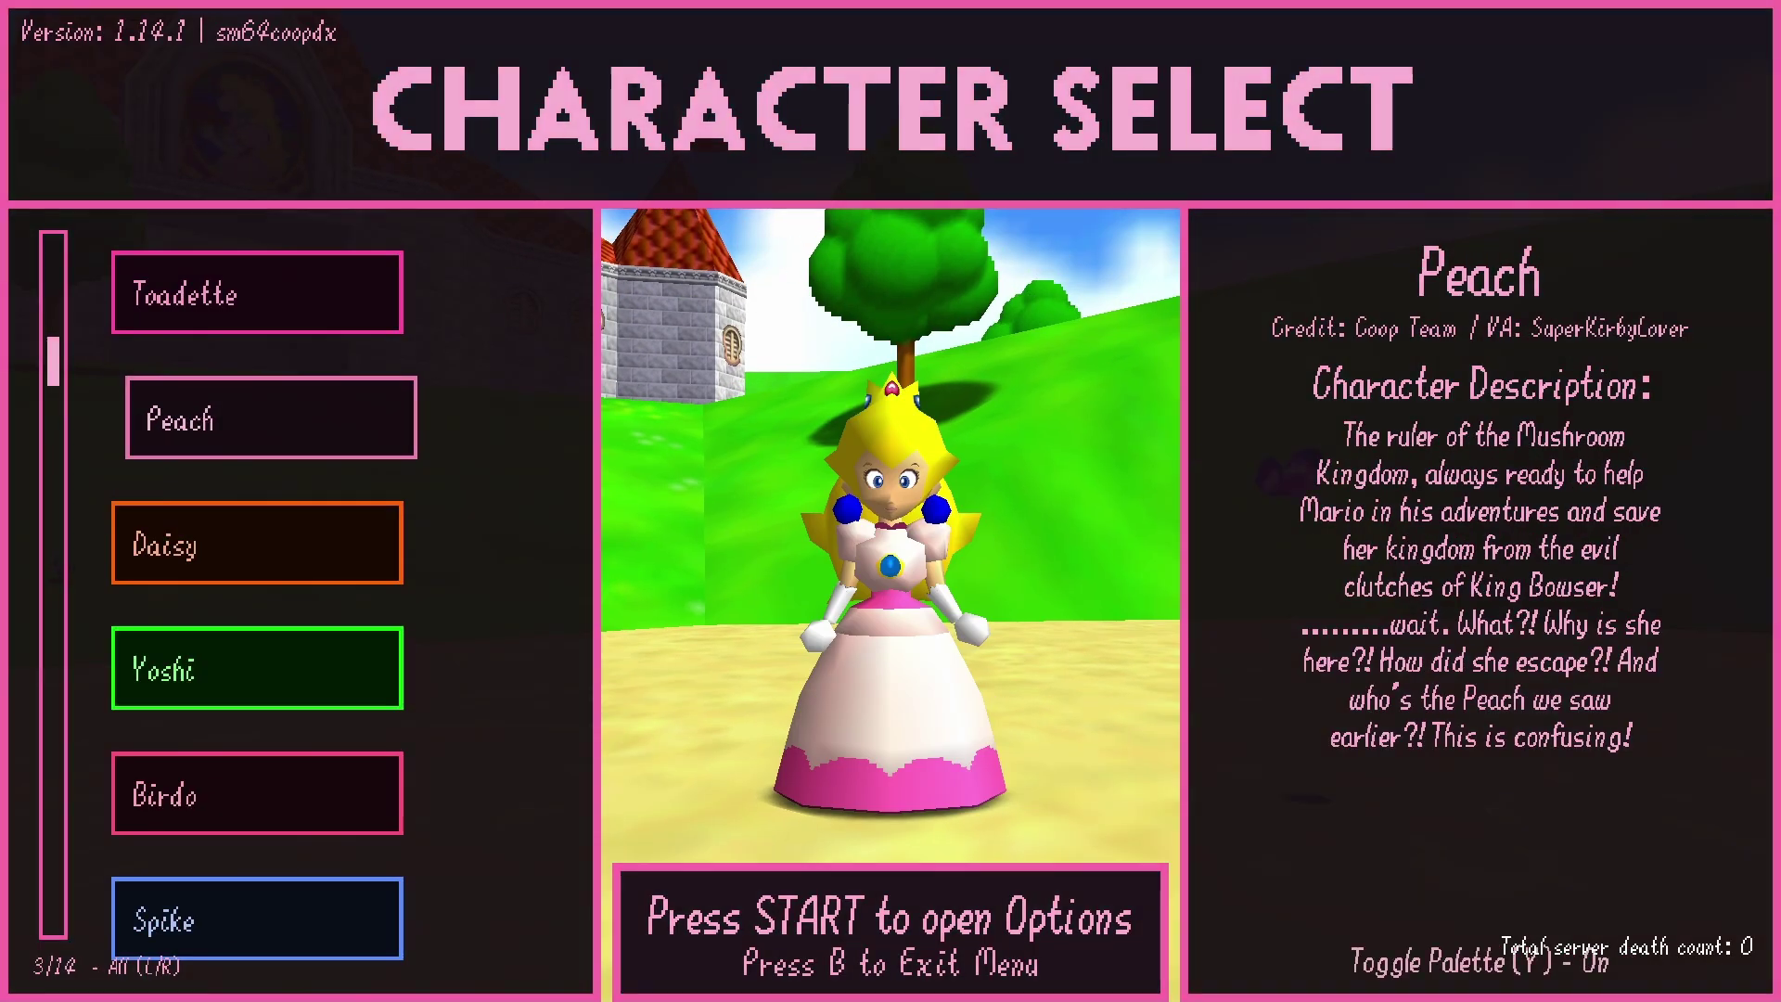
{"action": "key", "text": "s"}
{"action": "key", "text": "s"}
{"action": "key", "text": "s"}
{"action": "key", "text": "s"}
{"action": "key", "text": "s"}
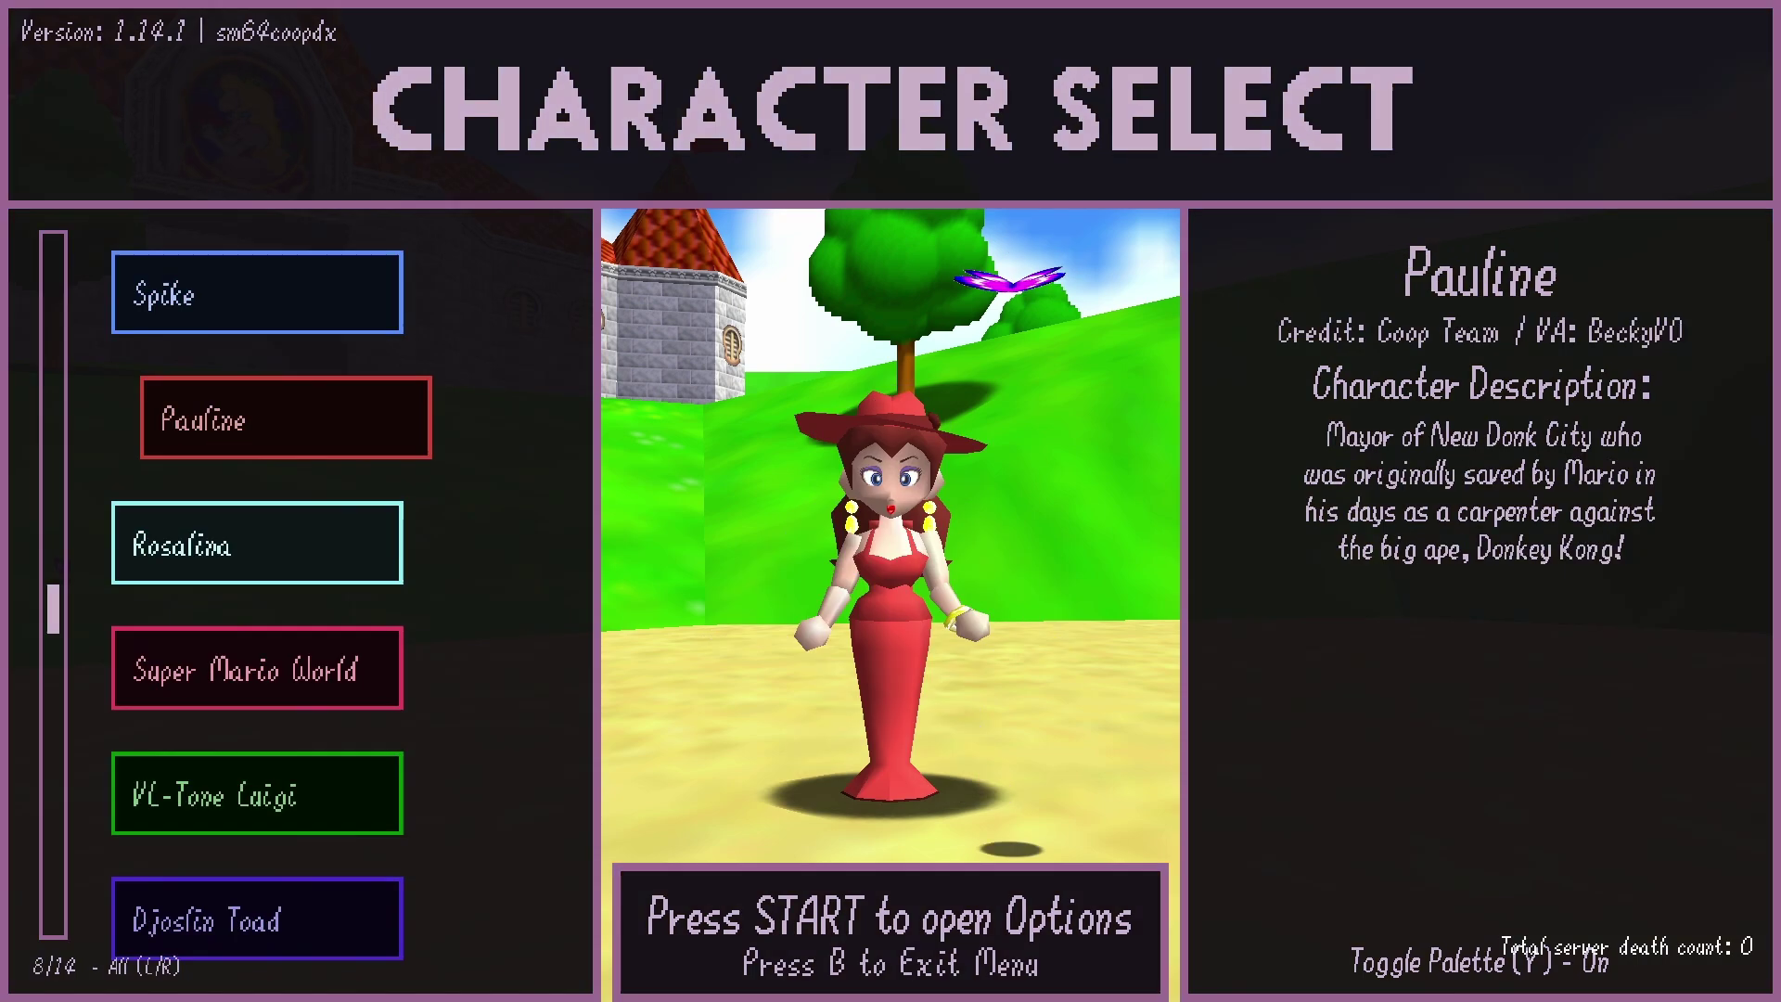
{"action": "key", "text": "s"}
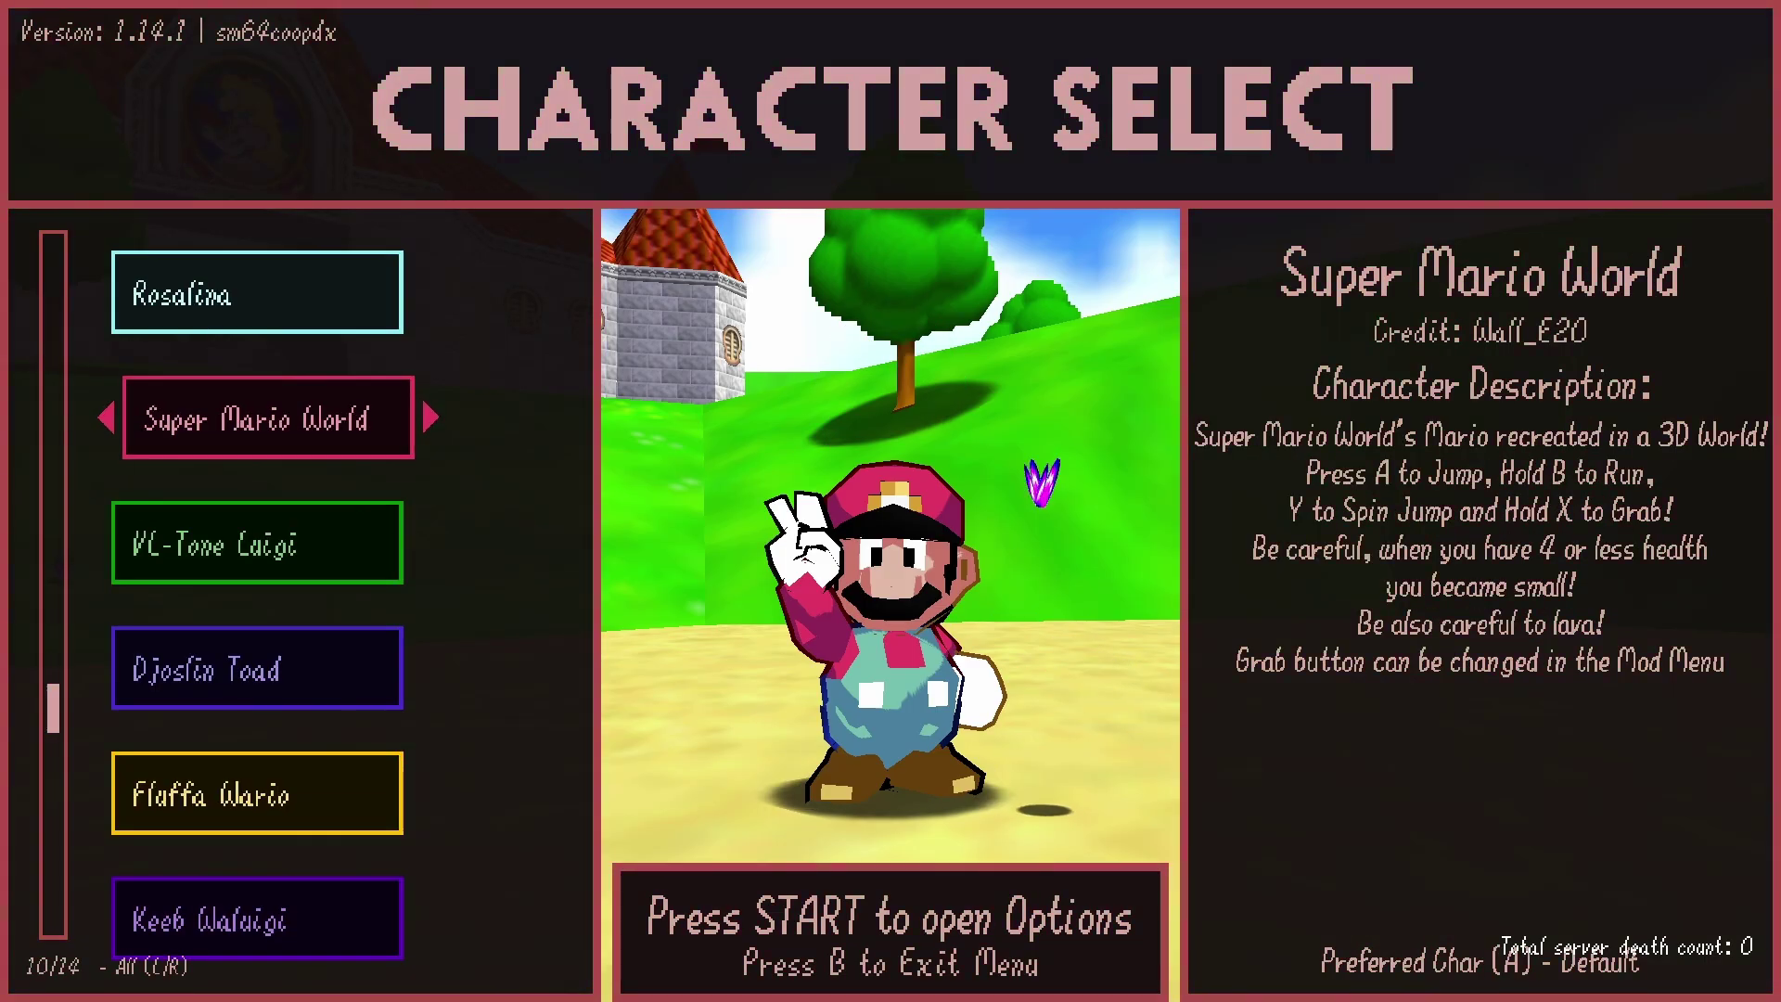
{"action": "key", "text": "comma"}
Run and jump around the castle grounds to try out the Super Mario World character.
{"action": "key", "text": "w"}
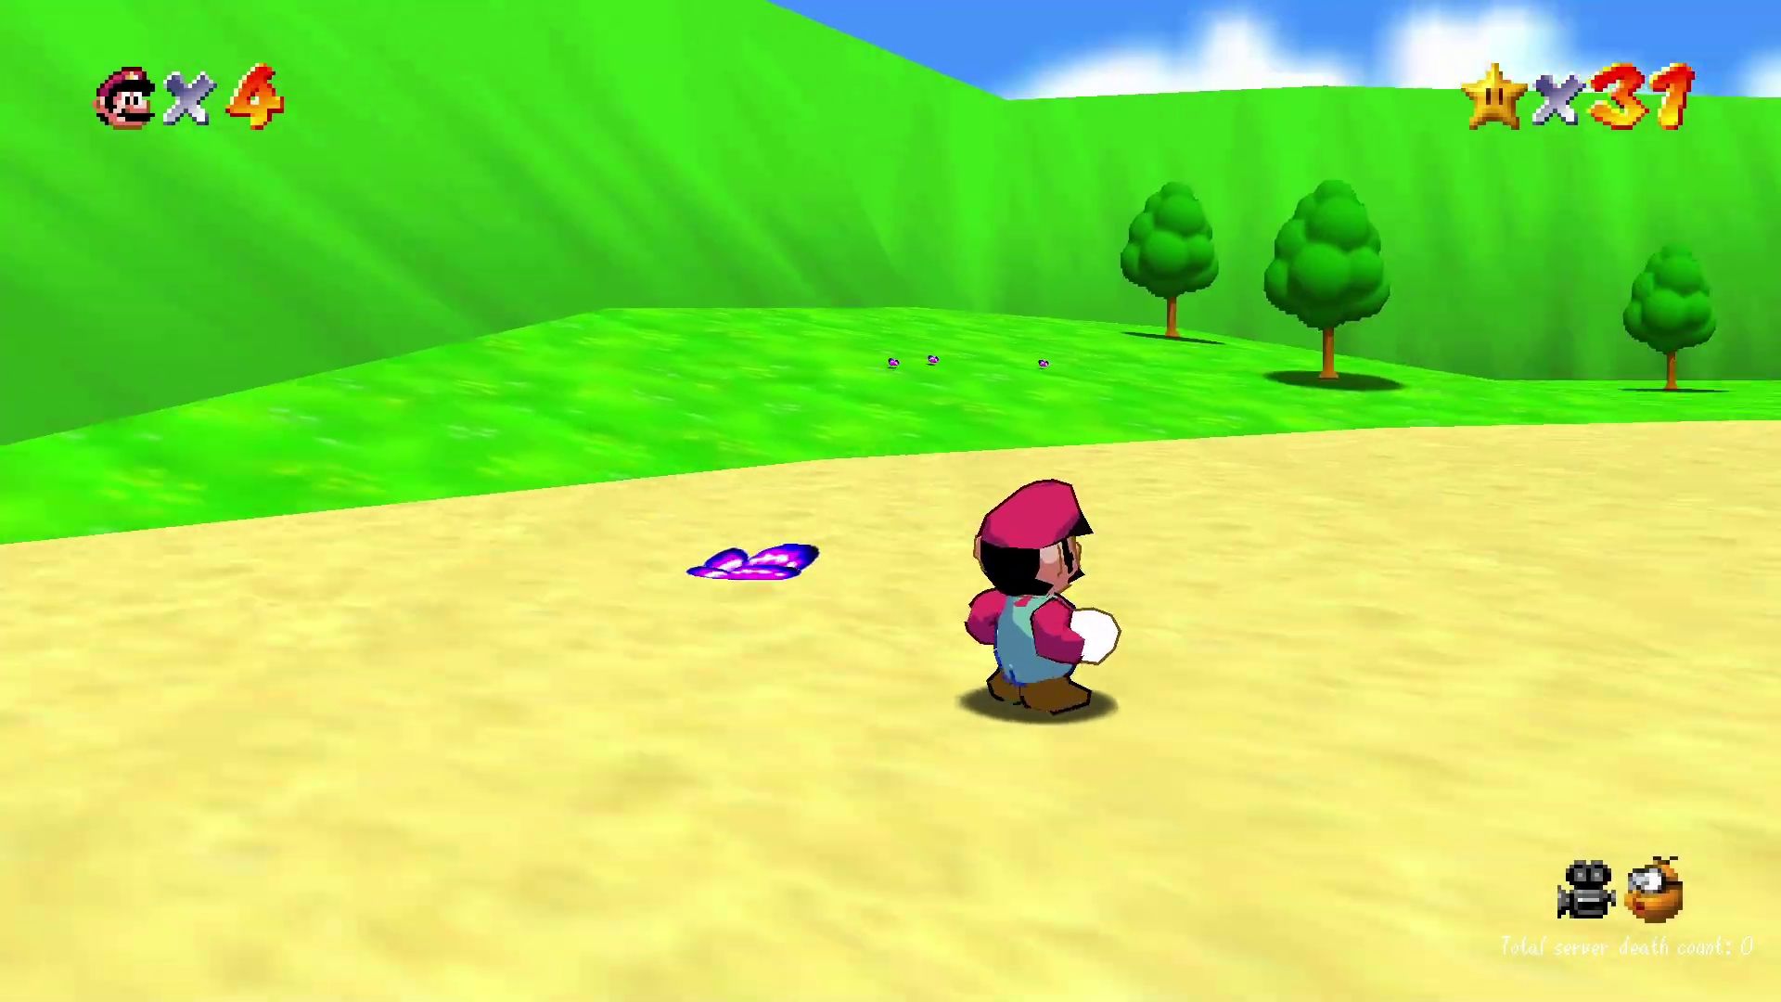
{"action": "key", "text": "s"}
{"action": "key", "text": "w"}
{"action": "key", "text": "l"}
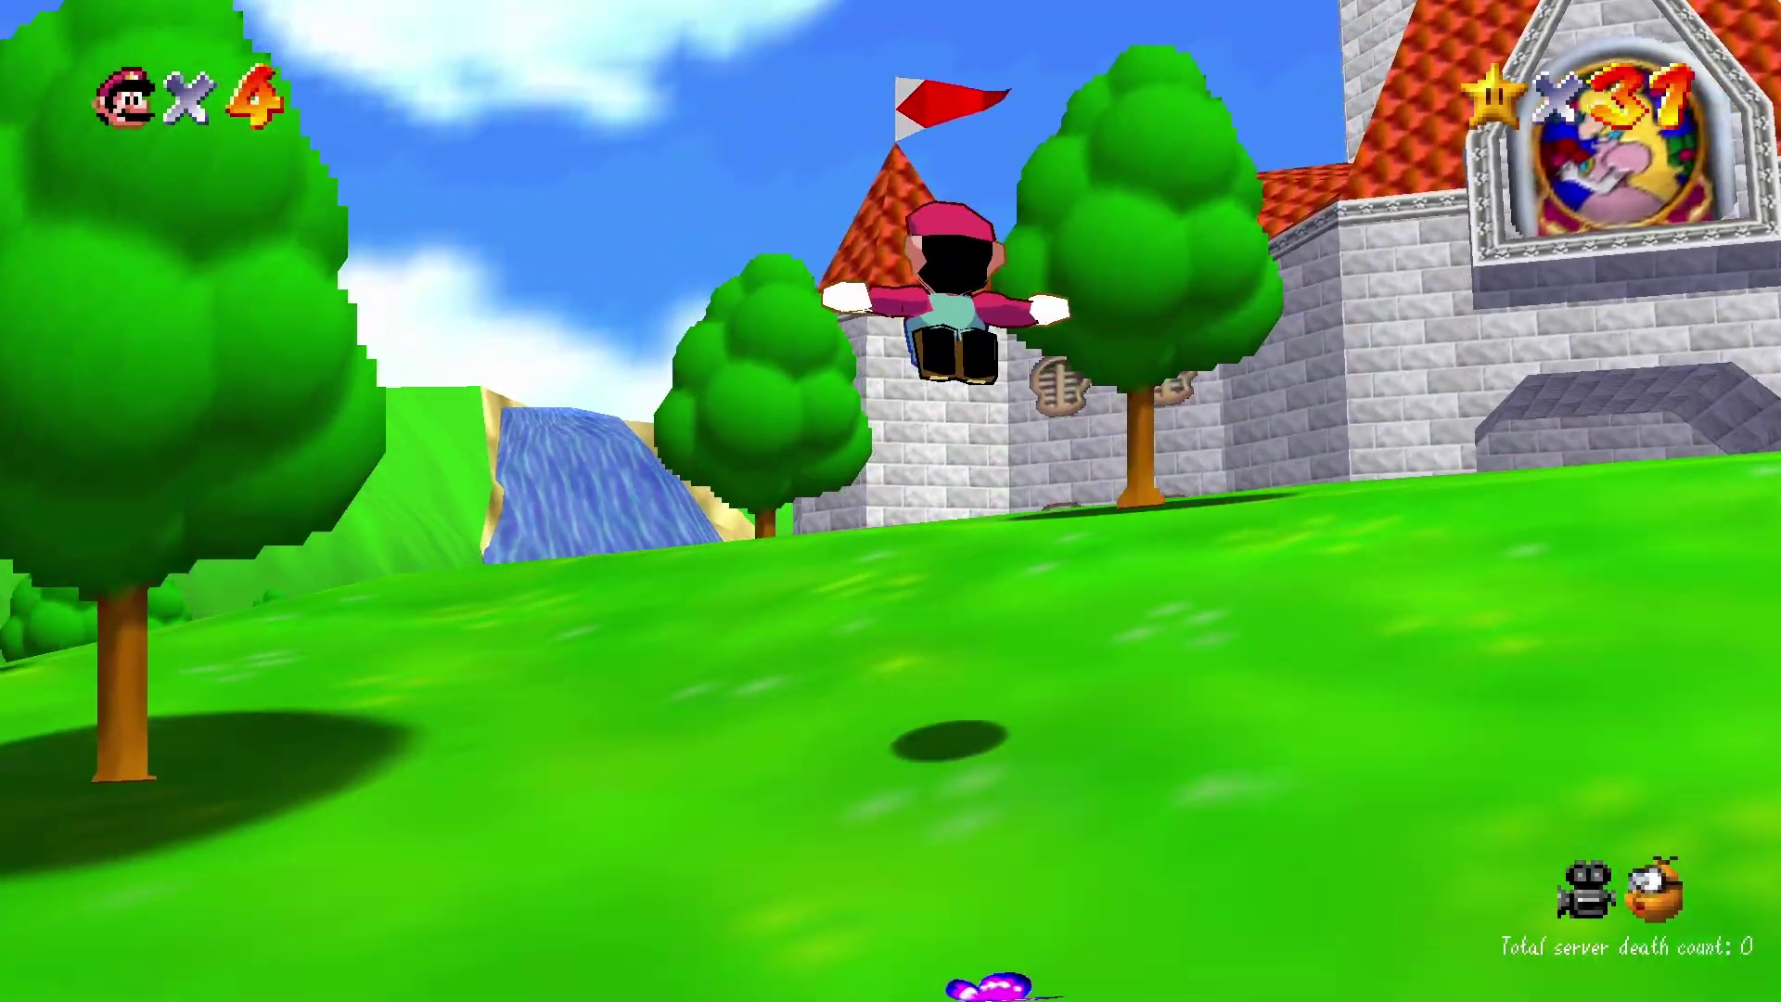
{"action": "key", "text": "w"}
{"action": "key", "text": "l"}
{"action": "key", "text": "l"}
{"action": "key", "text": "w"}
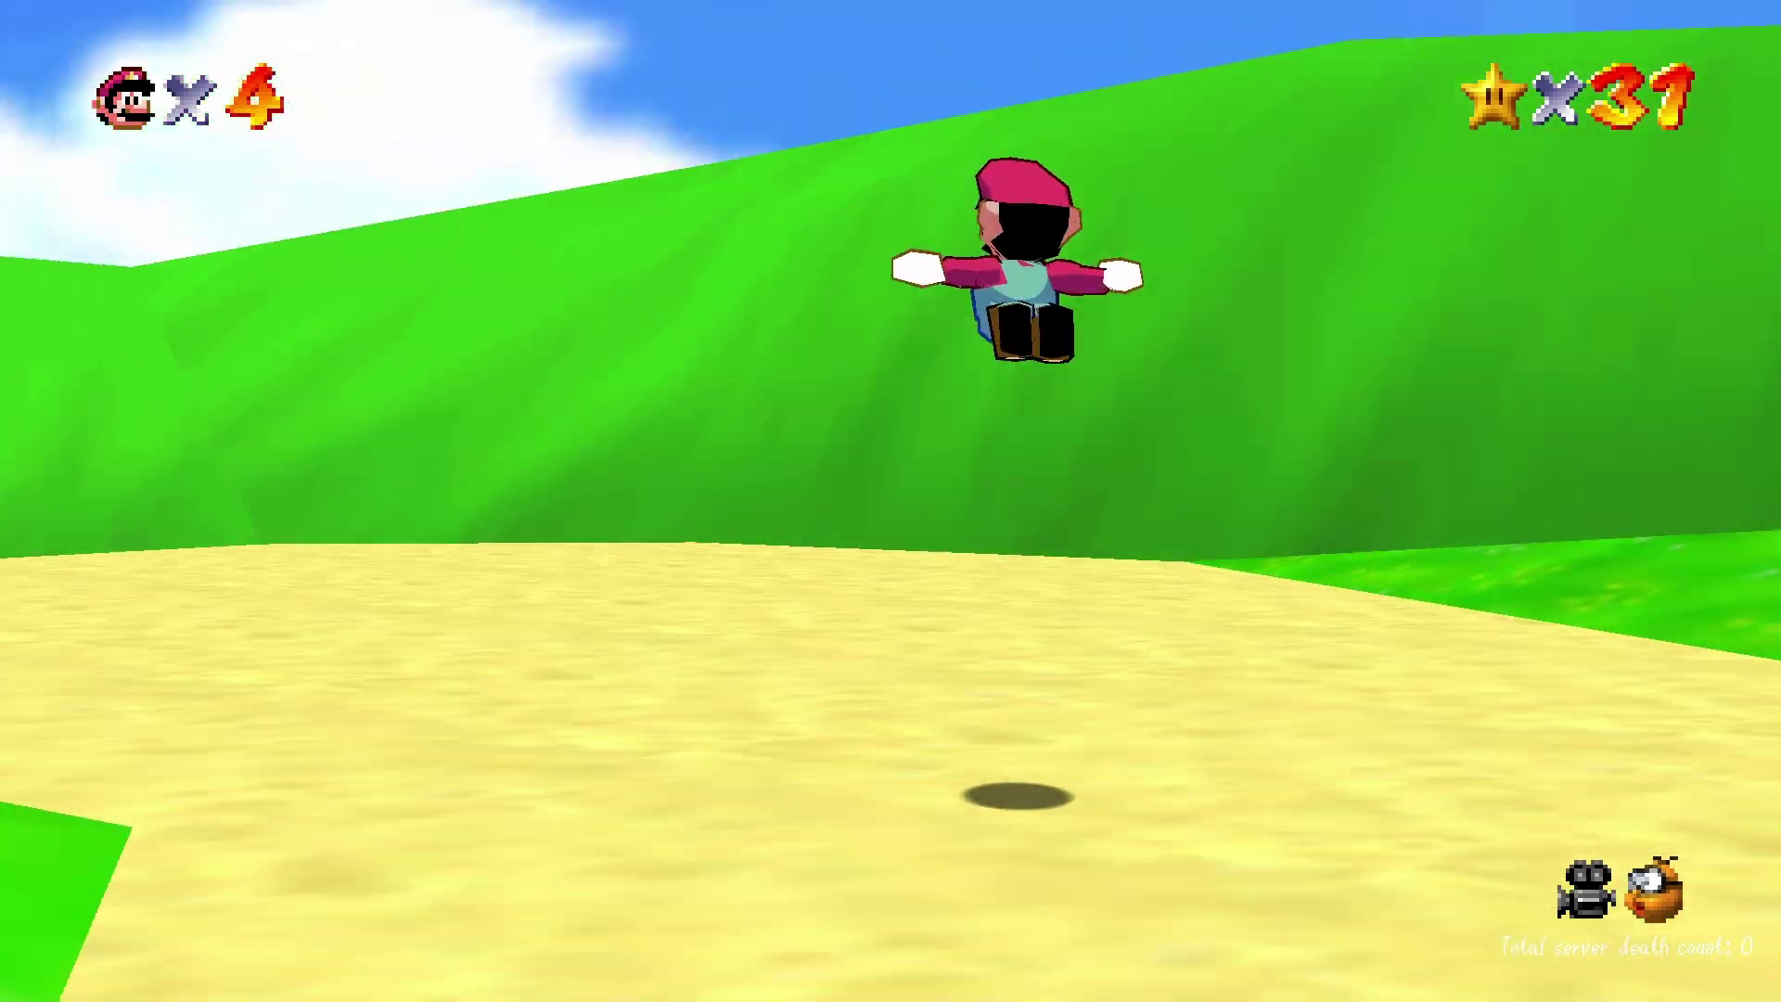
Pause the game, reopen Character Select, switch back to the regular Mario and exit the character menu.
{"action": "key", "text": "space"}
{"action": "key", "text": "k"}
{"action": "key", "text": "comma"}
Stop hosting the modded game and confirm the return to the main menu.
{"action": "key", "text": "Escape"}
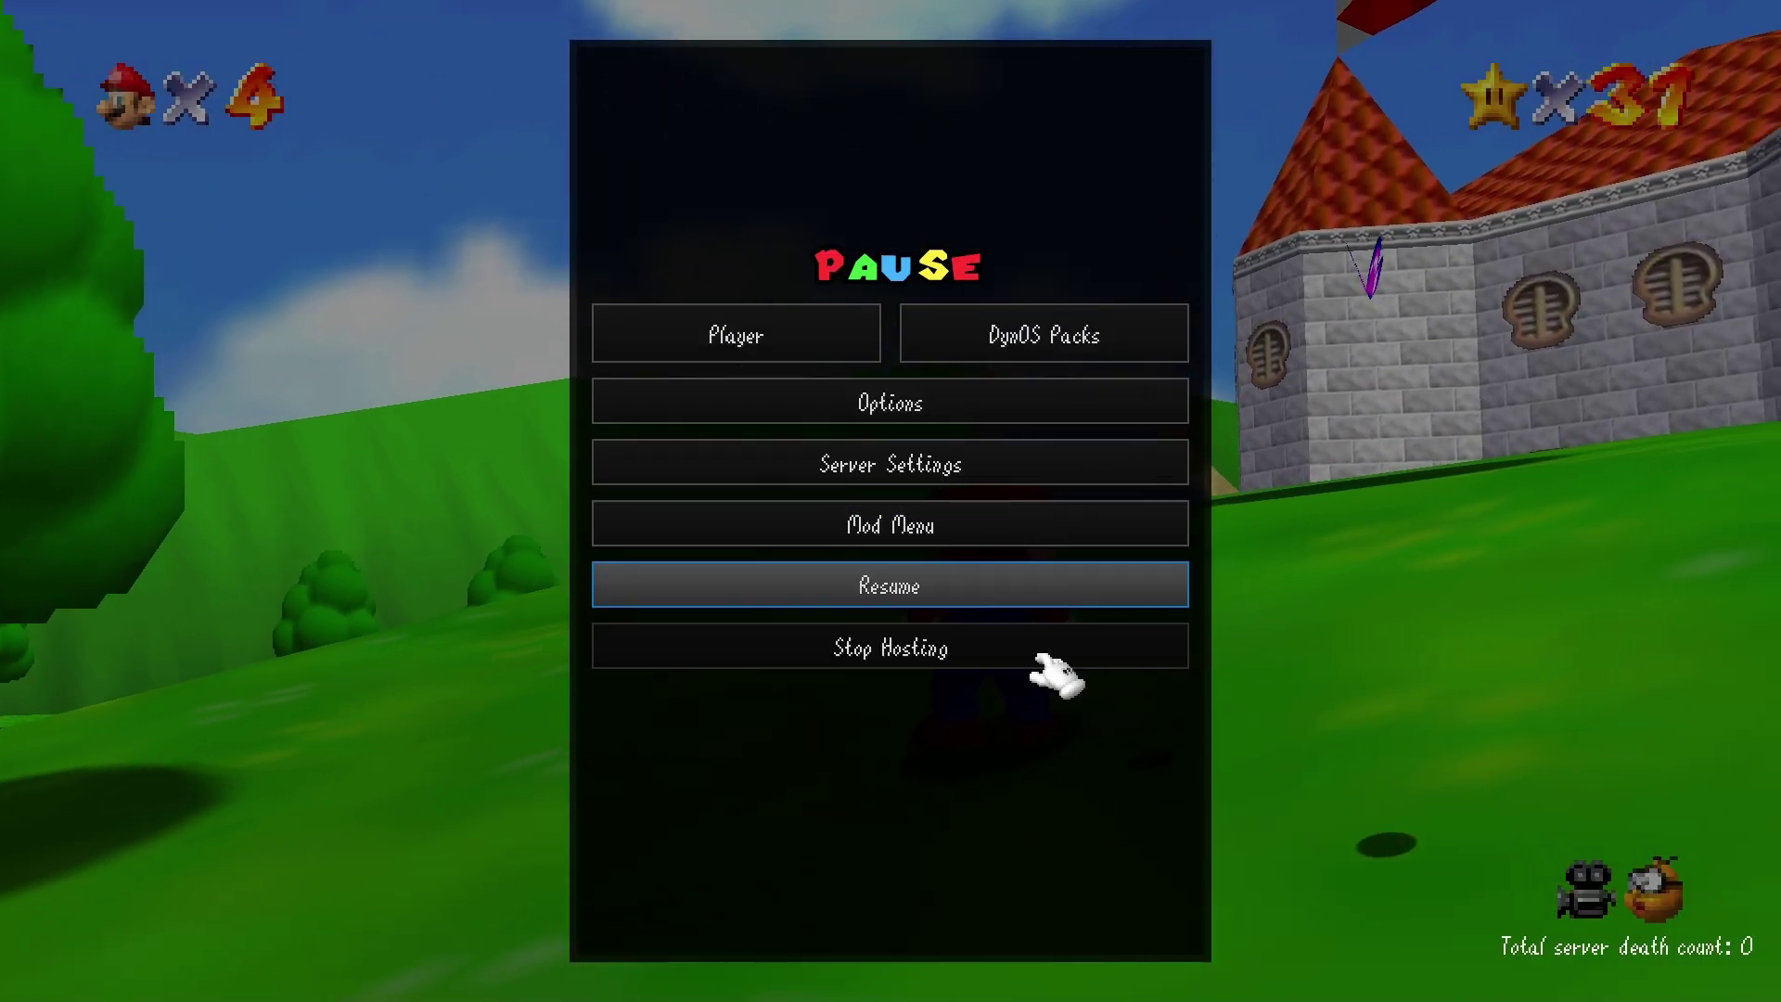
{"action": "left_click", "coordinate": [1050, 655]}
{"action": "left_click", "coordinate": [1118, 531]}
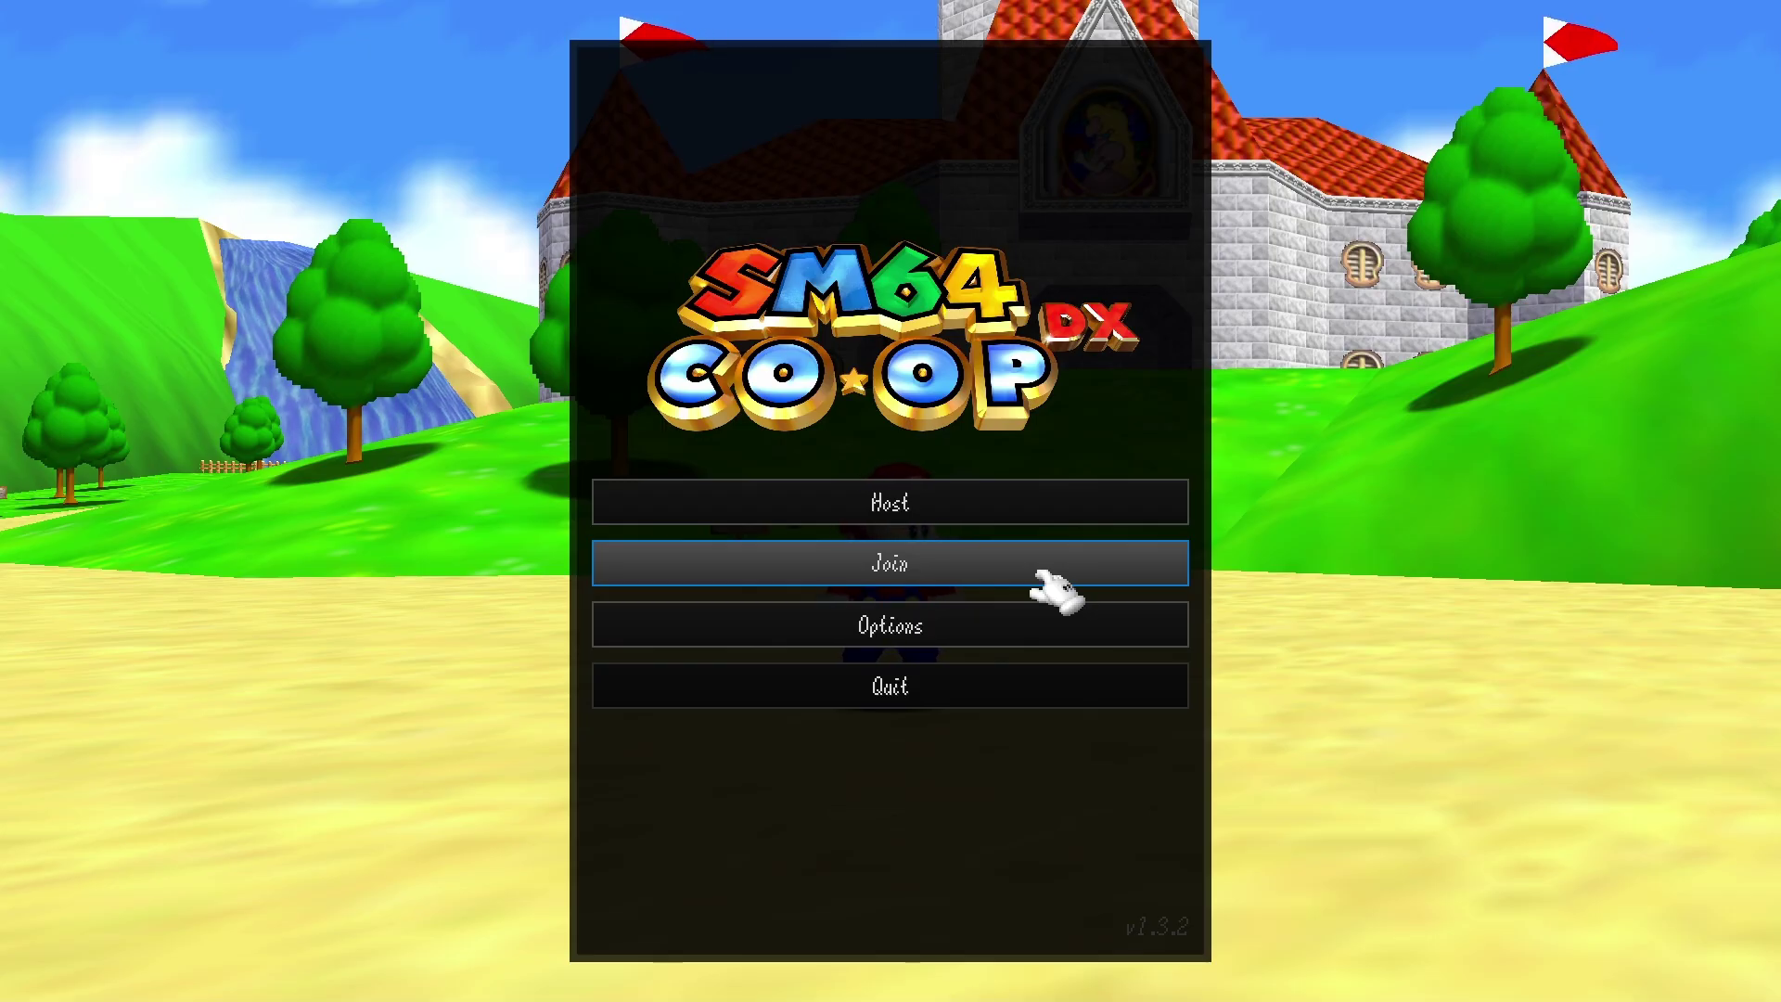
Look through the options for joining a game, including the Private Lobbies password page, and return to the main menu.
{"action": "left_click", "coordinate": [1039, 577]}
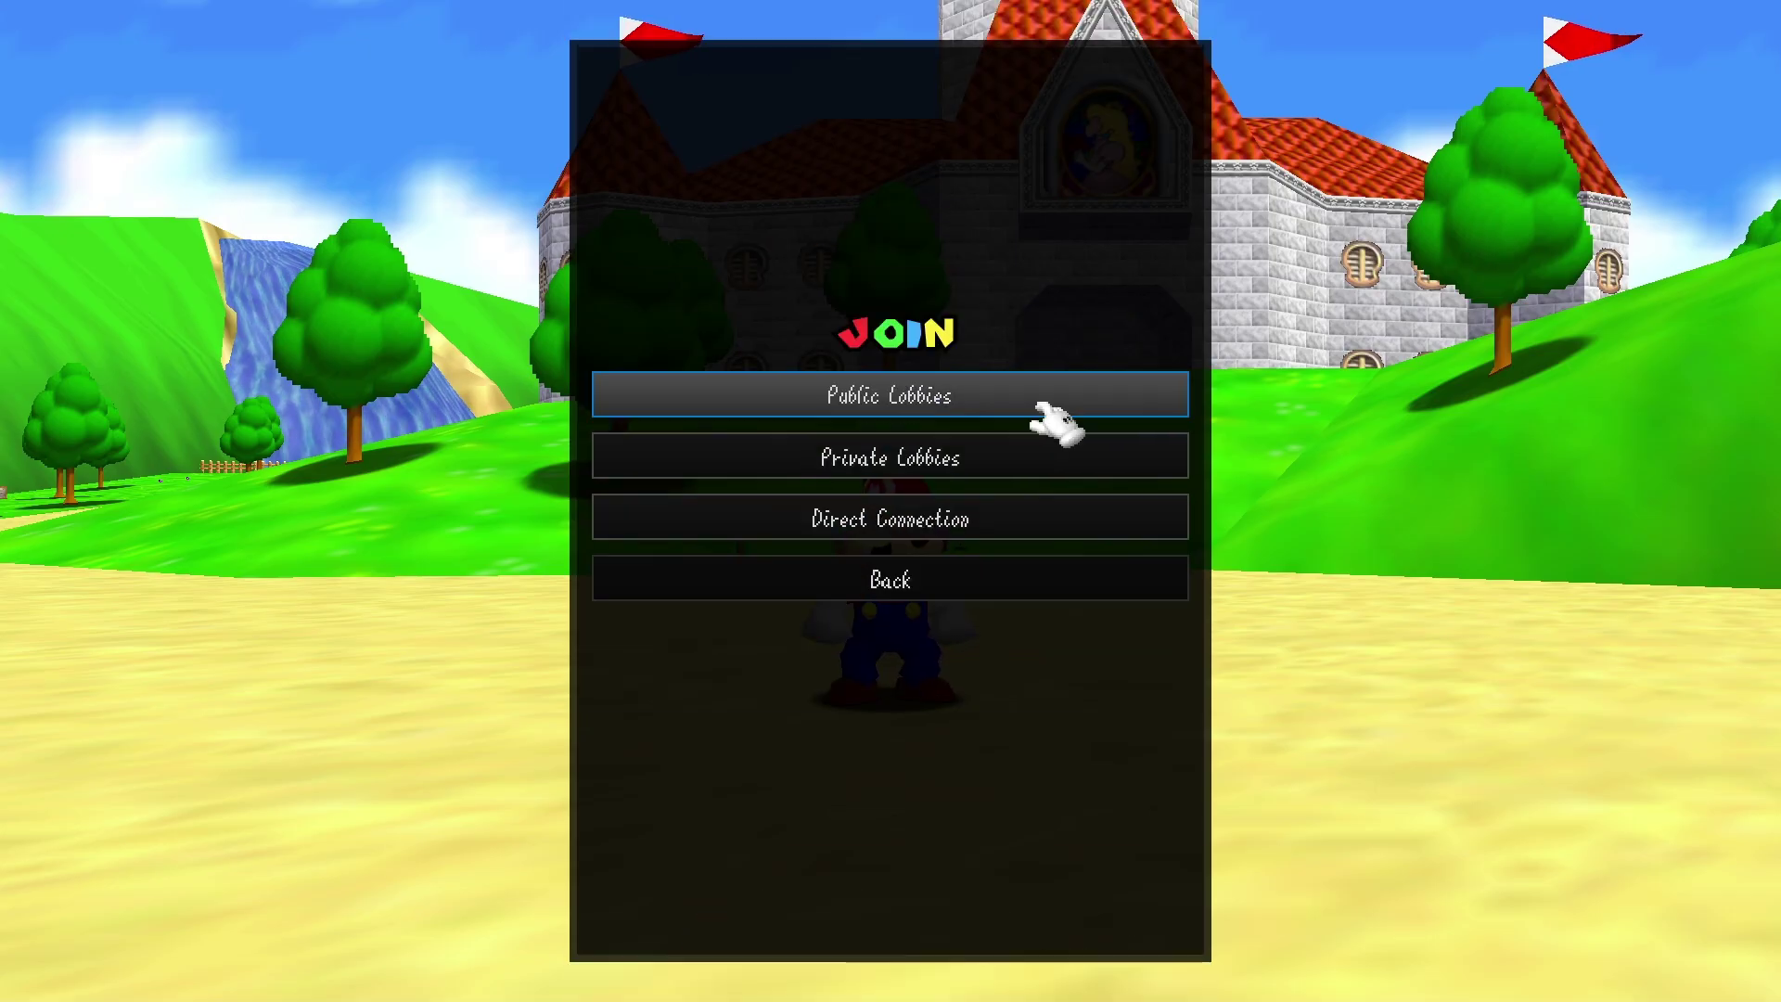
{"action": "left_click", "coordinate": [1058, 482]}
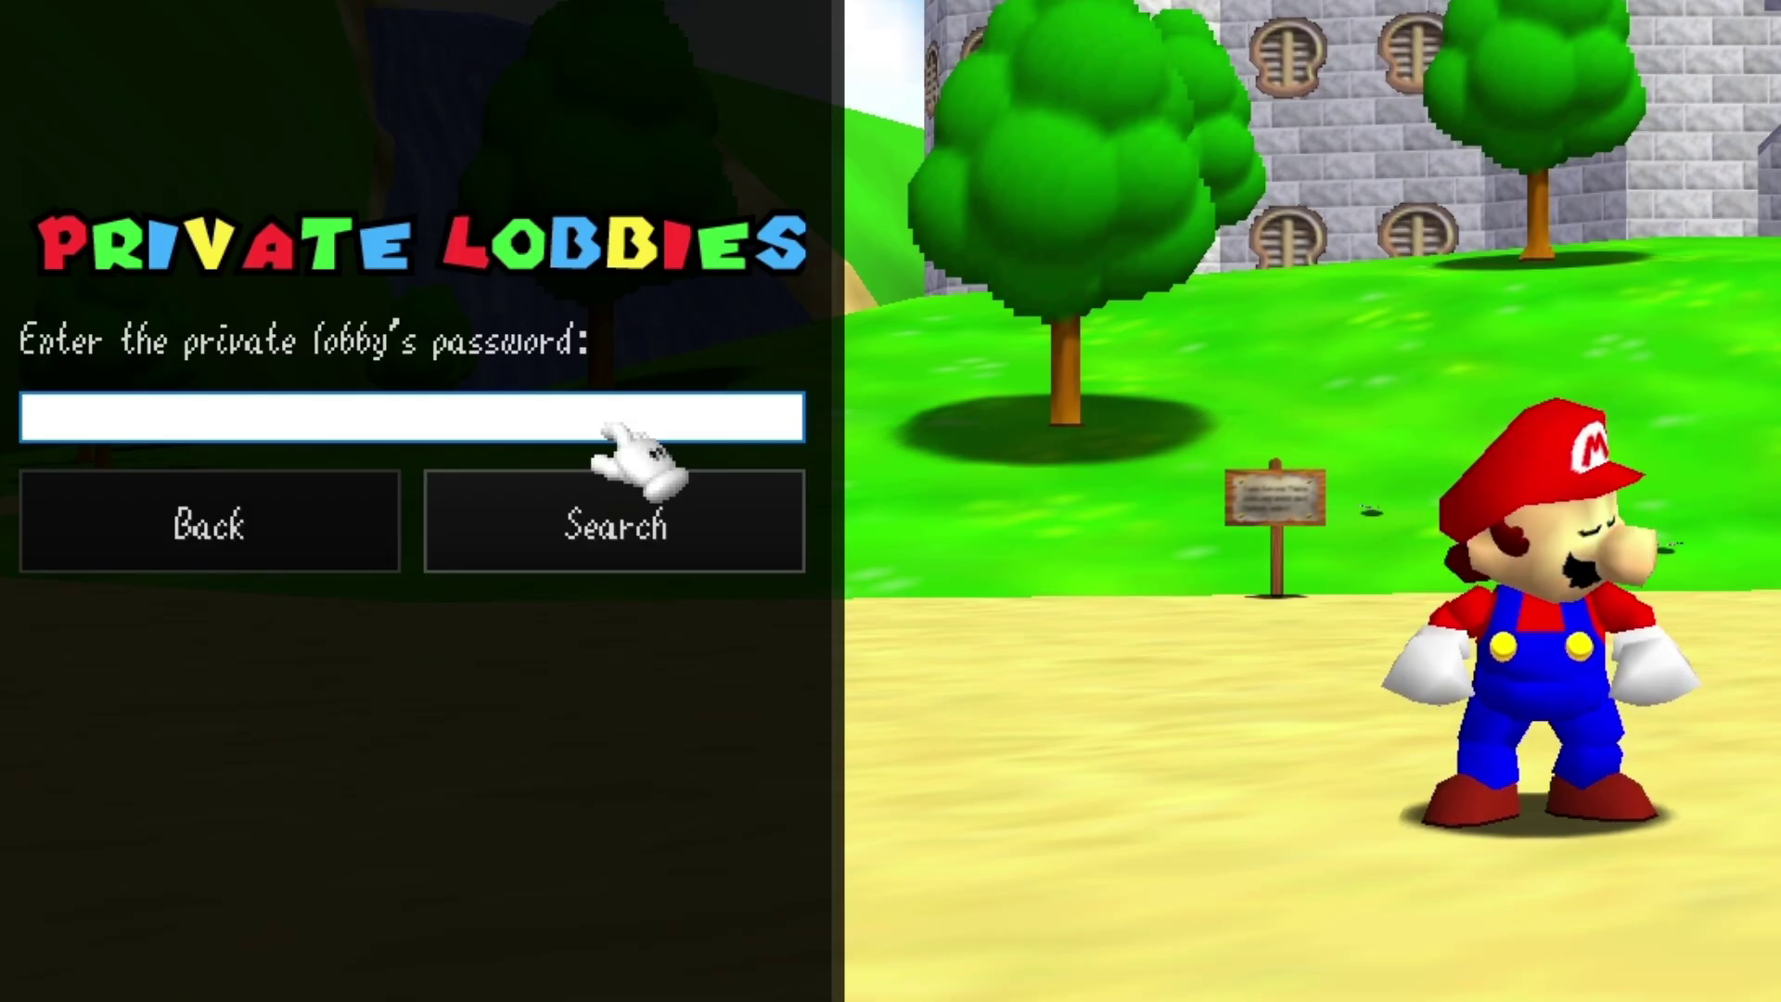
{"action": "left_click", "coordinate": [295, 555]}
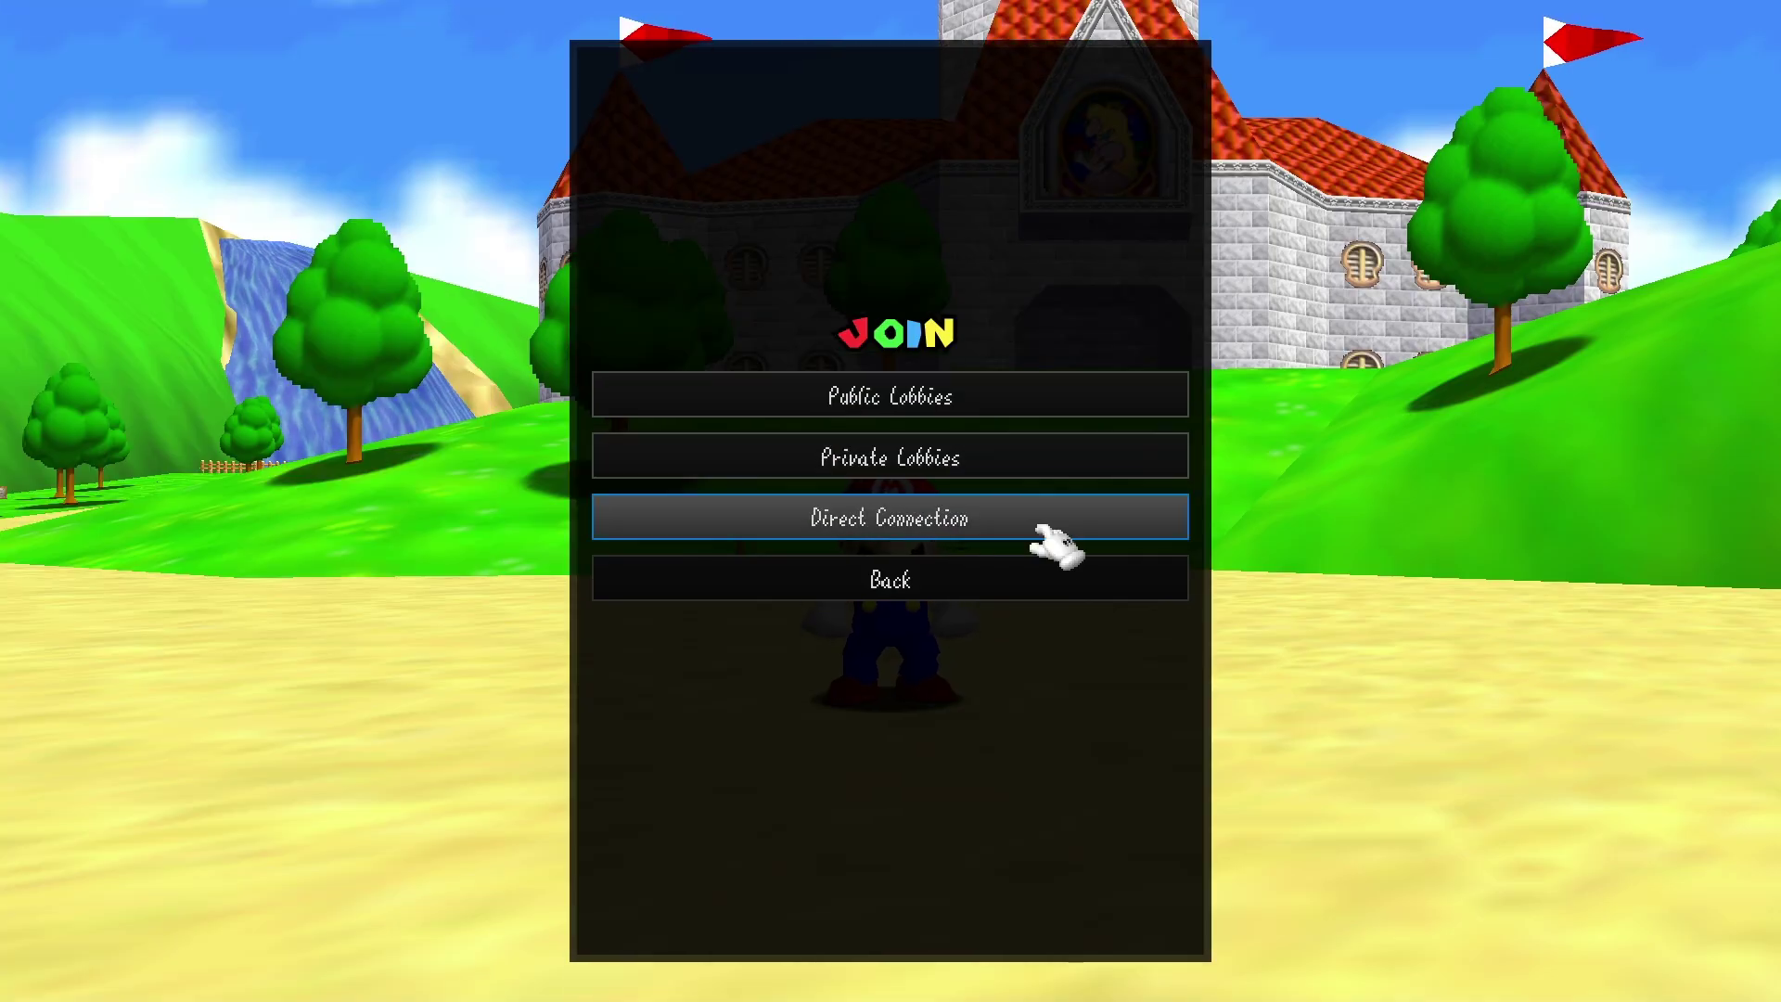
{"action": "left_click", "coordinate": [1055, 593]}
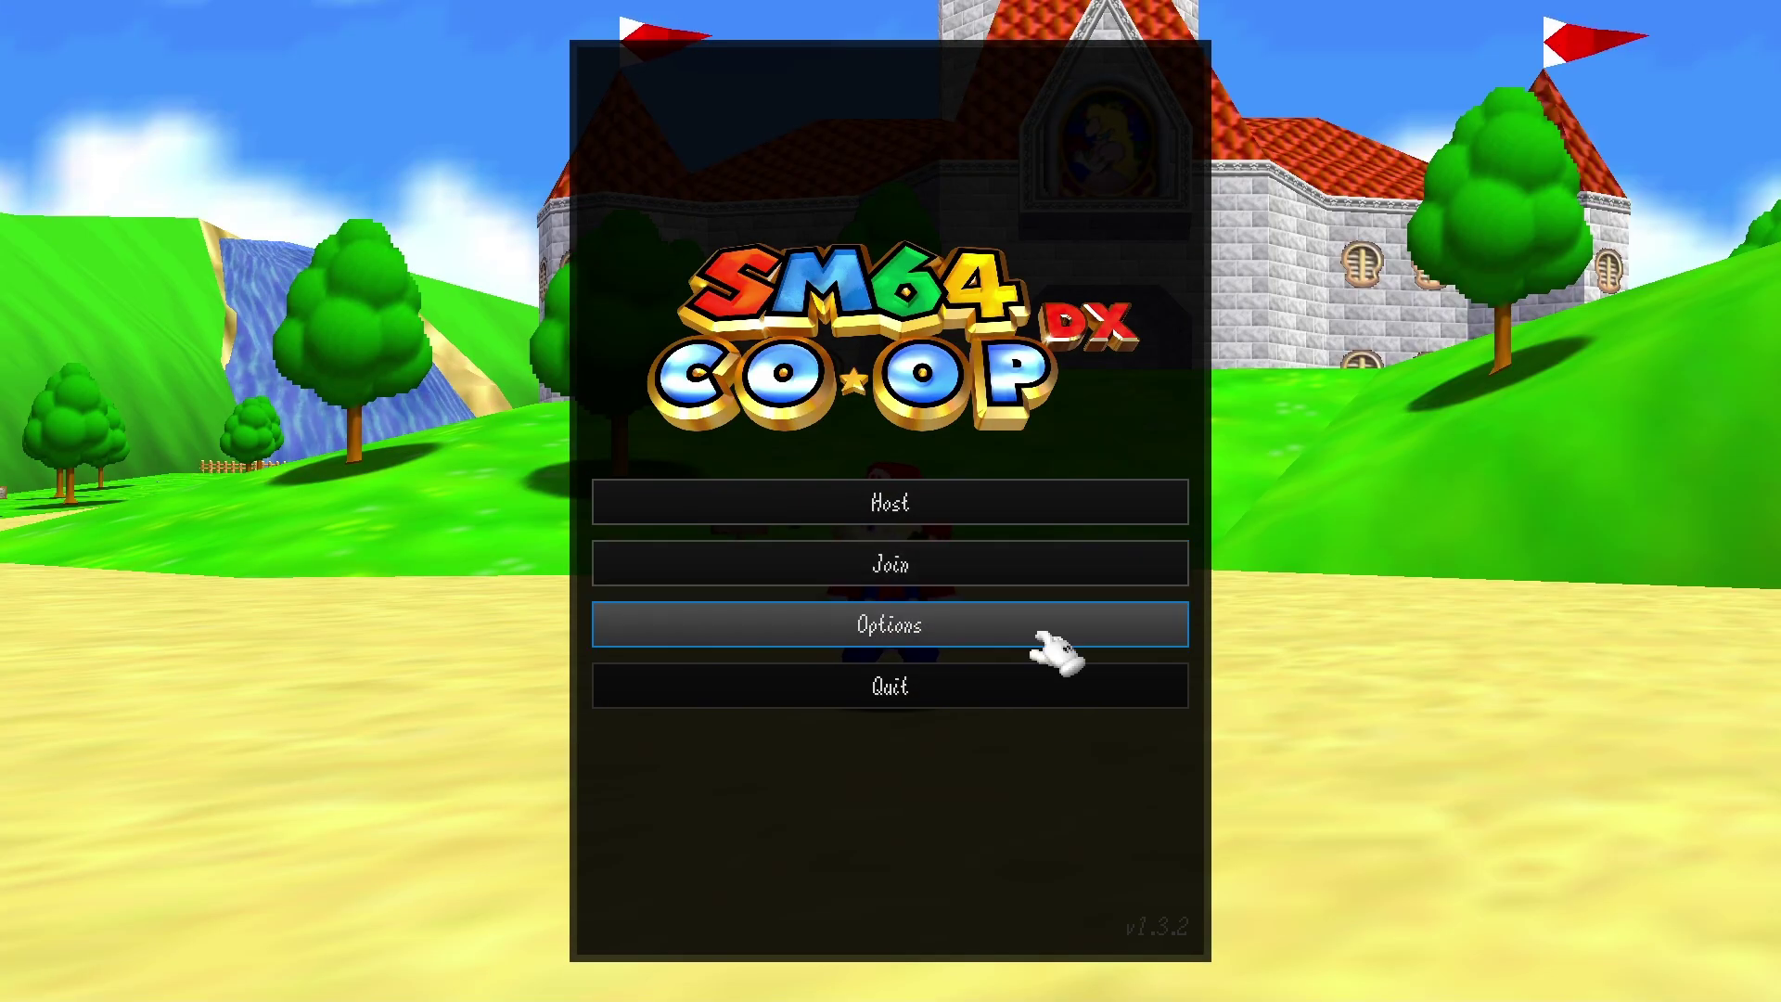